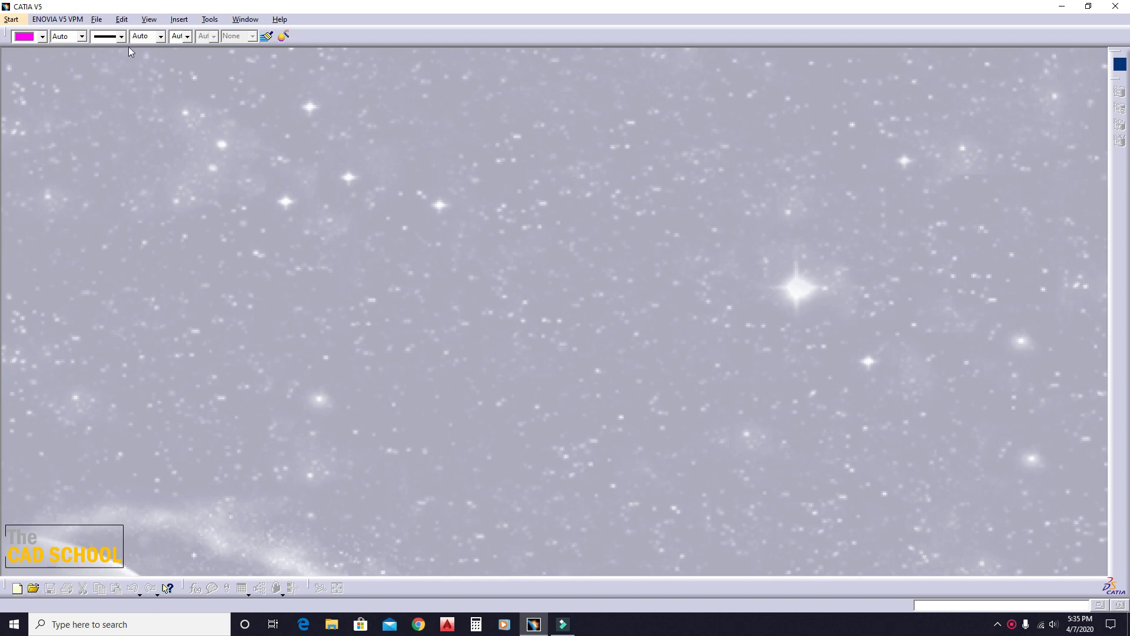
Create a new Part Design part named SLIDING WINDOW and insert a new body into it.
{"action": "left_click", "coordinate": [11, 20]}
{"action": "mouse_move", "coordinate": [35, 45]}
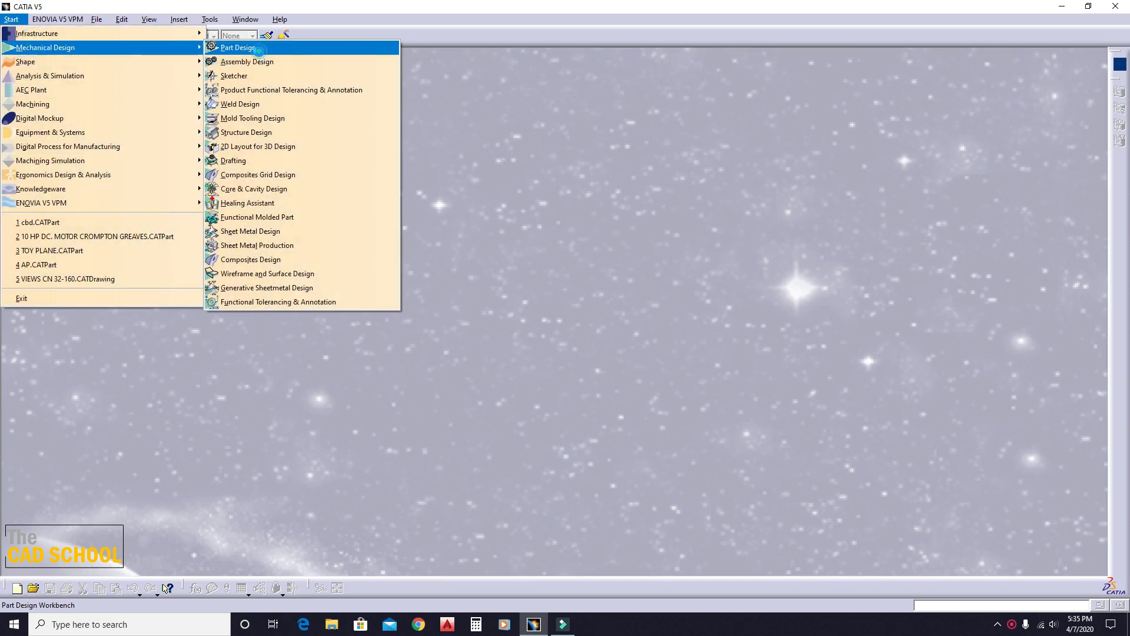
{"action": "left_click", "coordinate": [241, 46]}
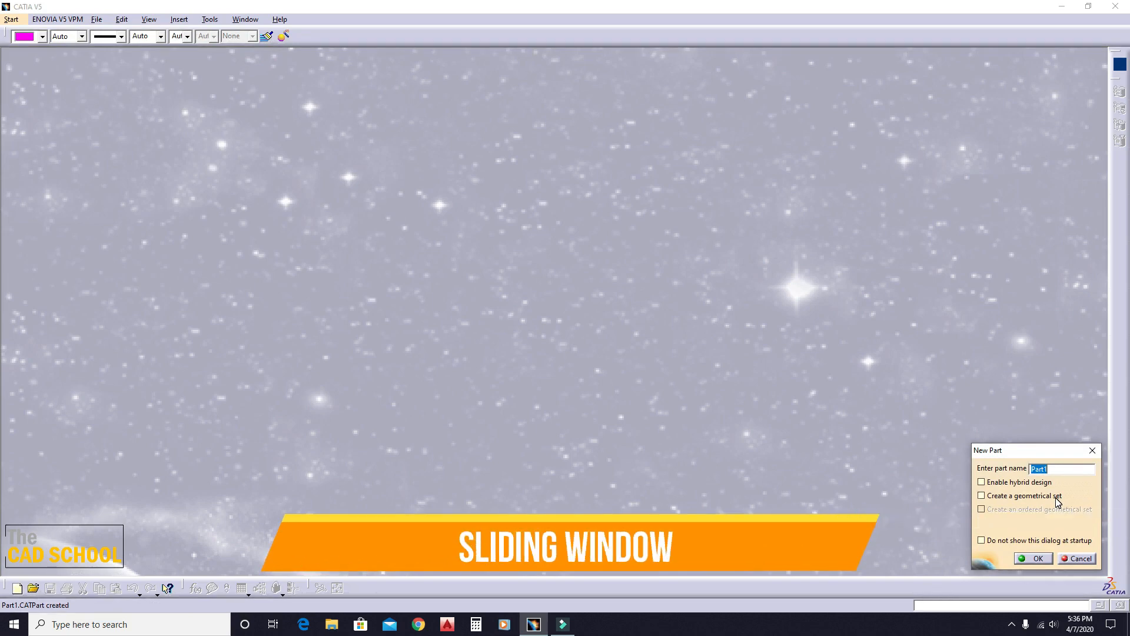
{"action": "type", "text": "SLIDING WINDOW"}
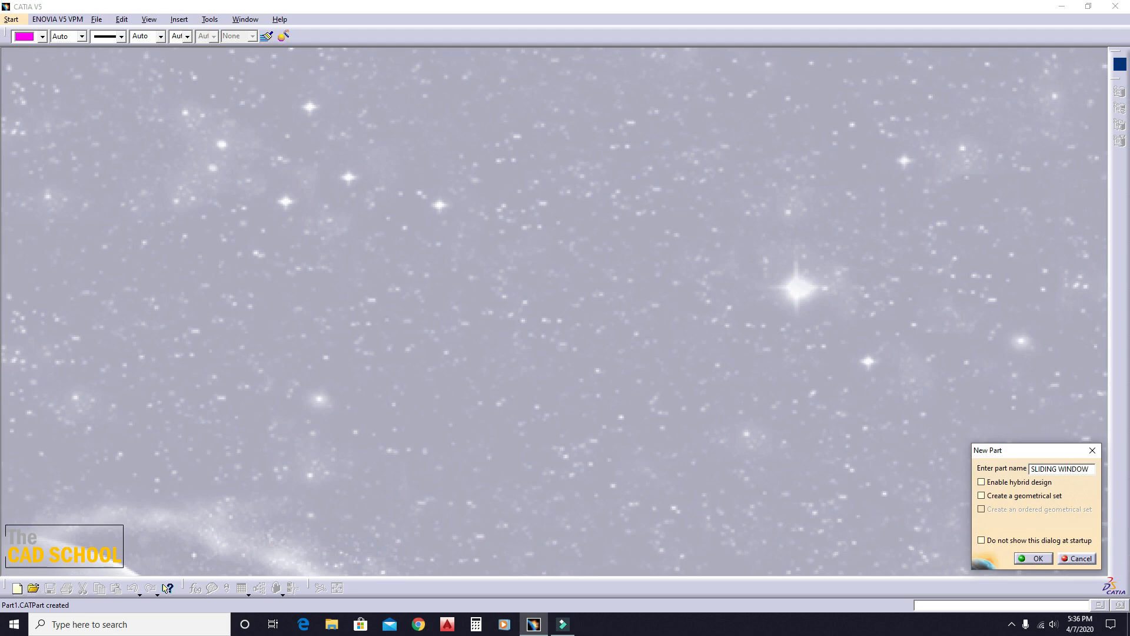
{"action": "key", "text": "Return"}
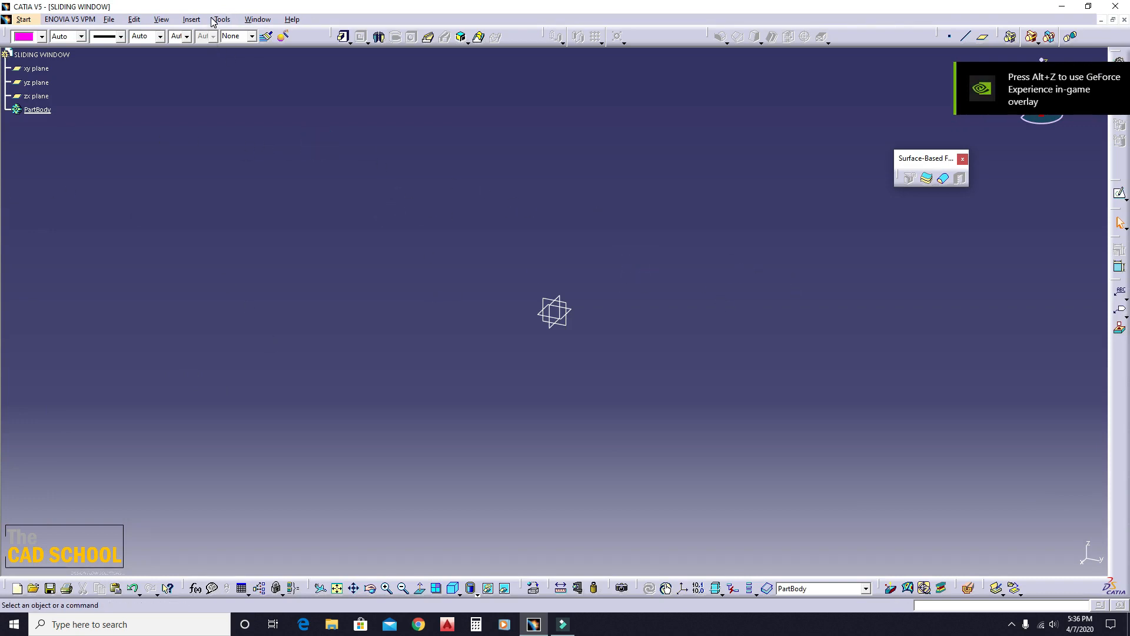
{"action": "left_click", "coordinate": [192, 20]}
{"action": "left_click", "coordinate": [203, 46]}
{"action": "left_click", "coordinate": [565, 321]}
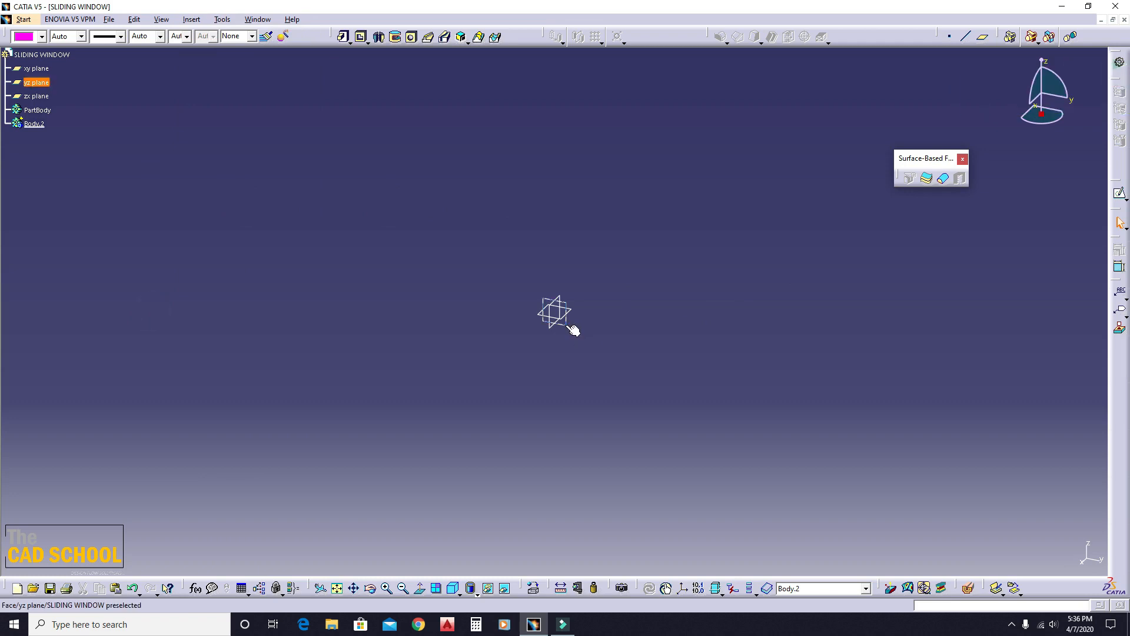
{"action": "left_click", "coordinate": [1120, 197]}
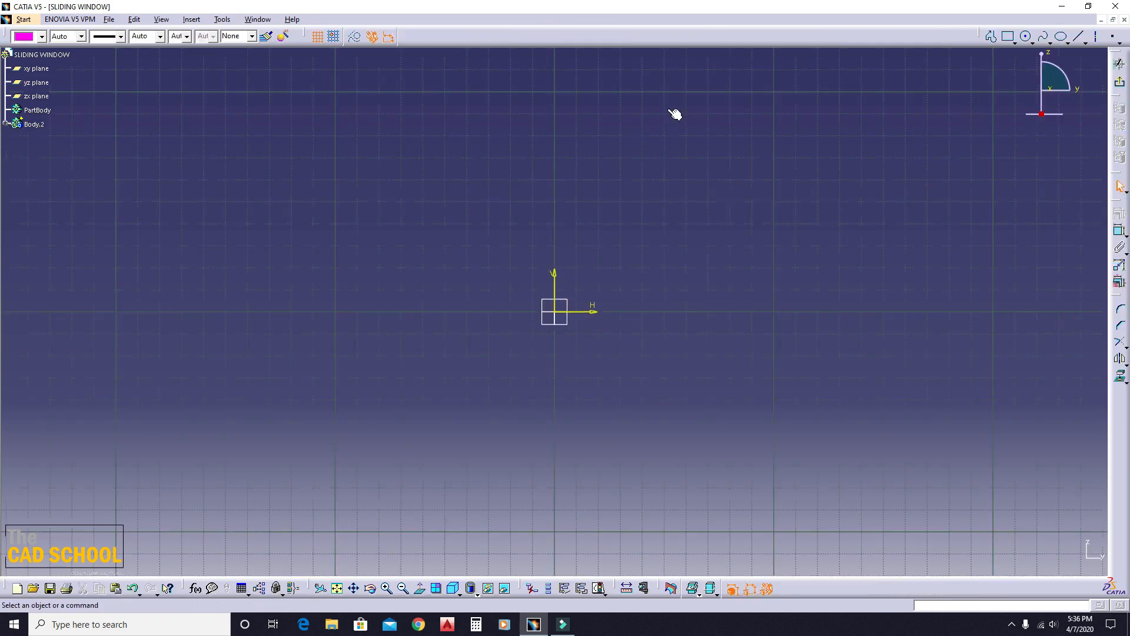
{"action": "left_click", "coordinate": [1120, 81]}
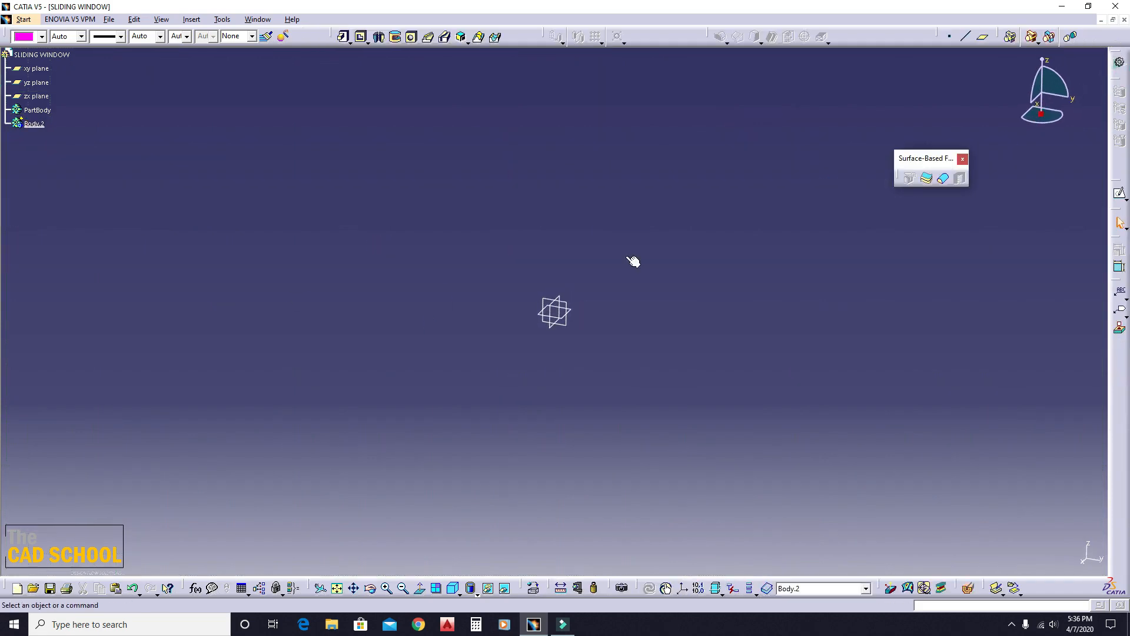
{"action": "left_click", "coordinate": [222, 20]}
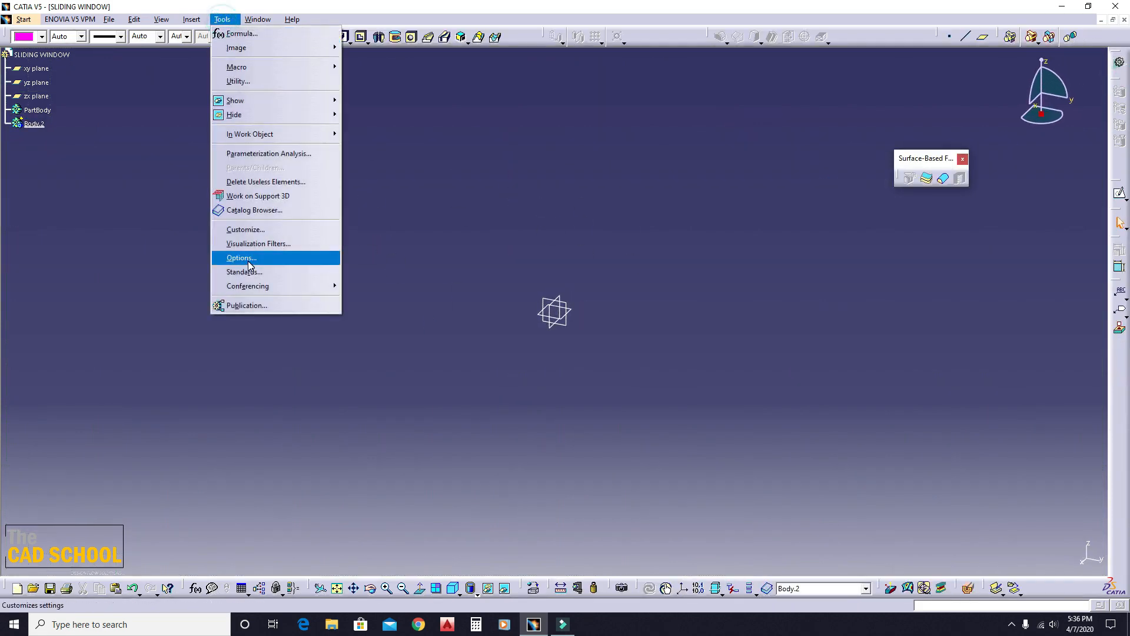
{"action": "left_click", "coordinate": [263, 230]}
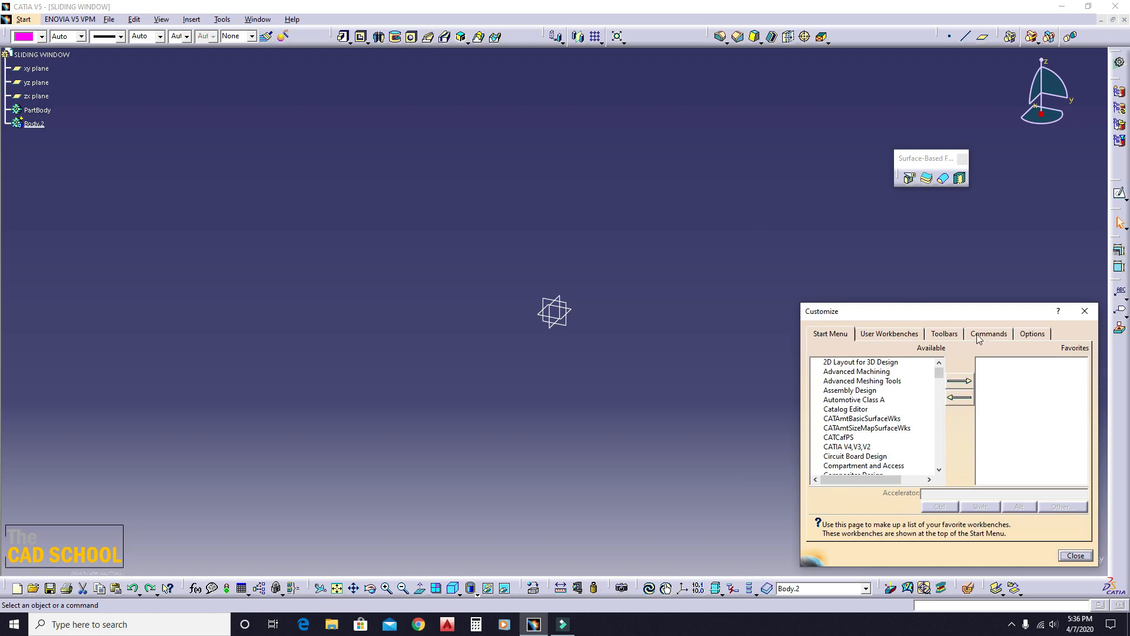
{"action": "left_click_drag", "start_coordinate": [993, 317], "coordinate": [877, 298]}
{"action": "left_click", "coordinate": [970, 293]}
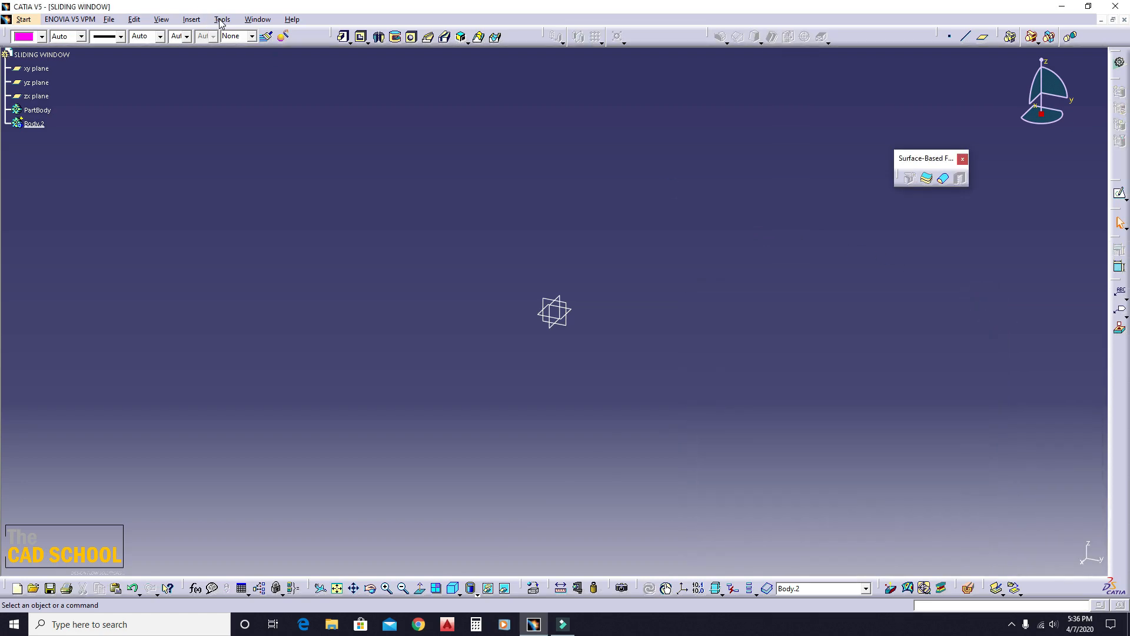
{"action": "left_click", "coordinate": [222, 20]}
{"action": "left_click", "coordinate": [262, 257]}
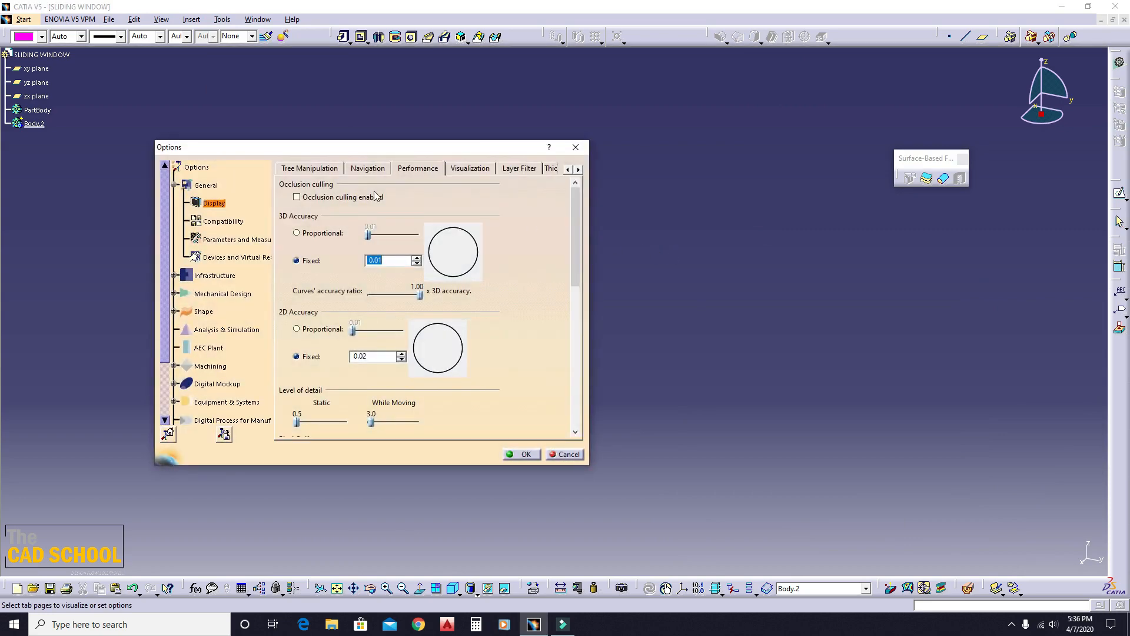
{"action": "left_click", "coordinate": [575, 147]}
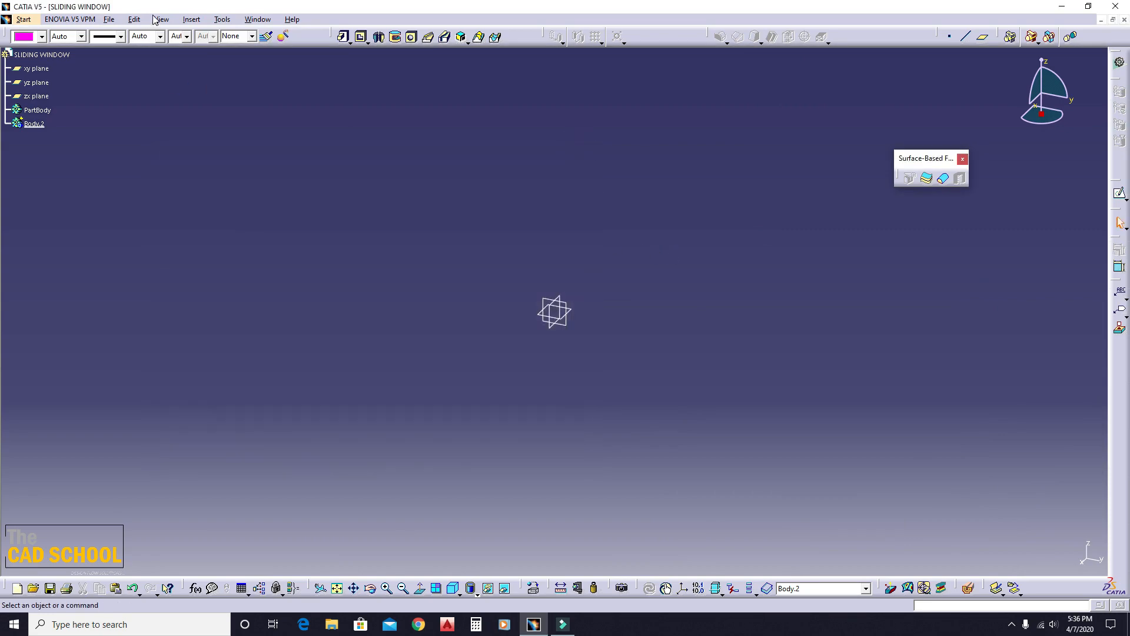
In the Parameters and Measure options, switch the length unit to Foot (ft) and back to Millimeter (mm), and accept the settings.
{"action": "left_click", "coordinate": [192, 19]}
{"action": "mouse_move", "coordinate": [222, 19]}
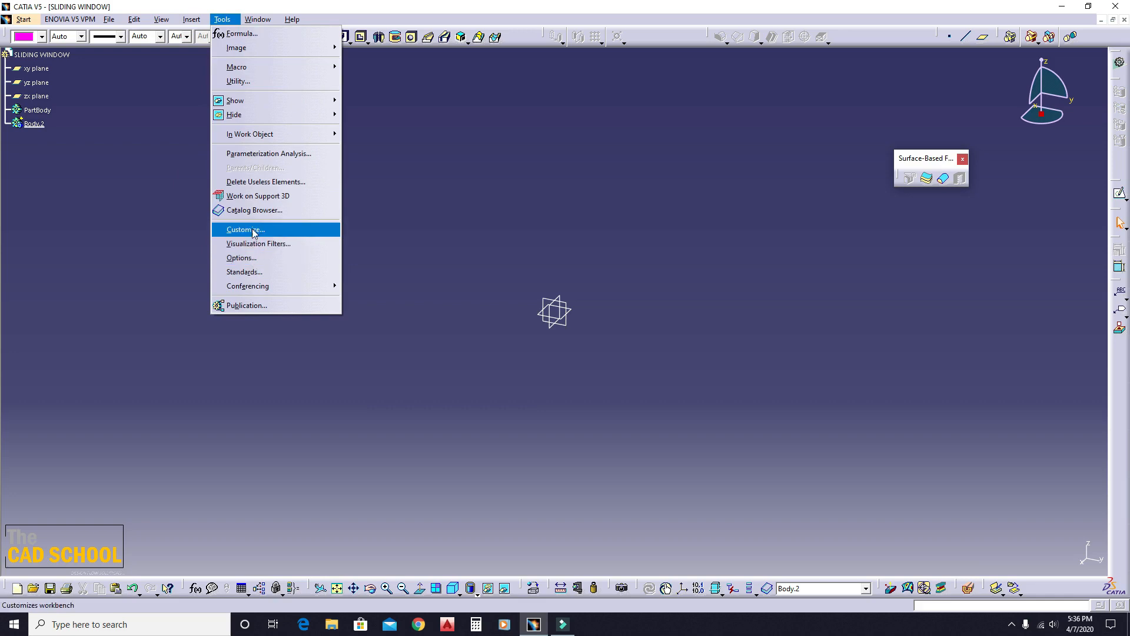
{"action": "left_click", "coordinate": [250, 258]}
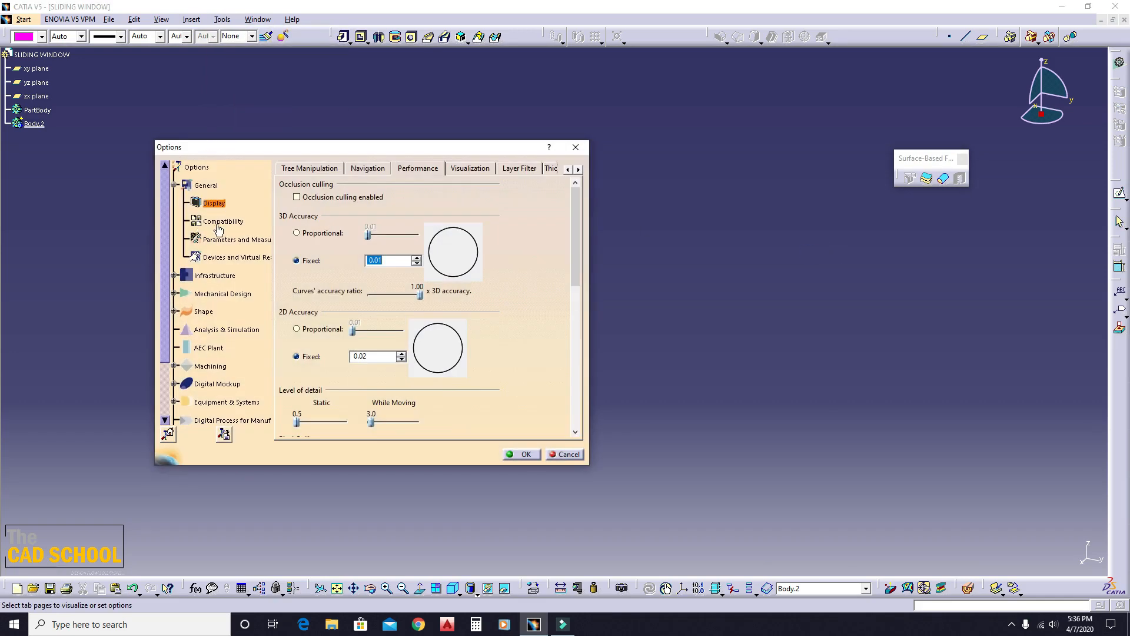
{"action": "left_click", "coordinate": [240, 239]}
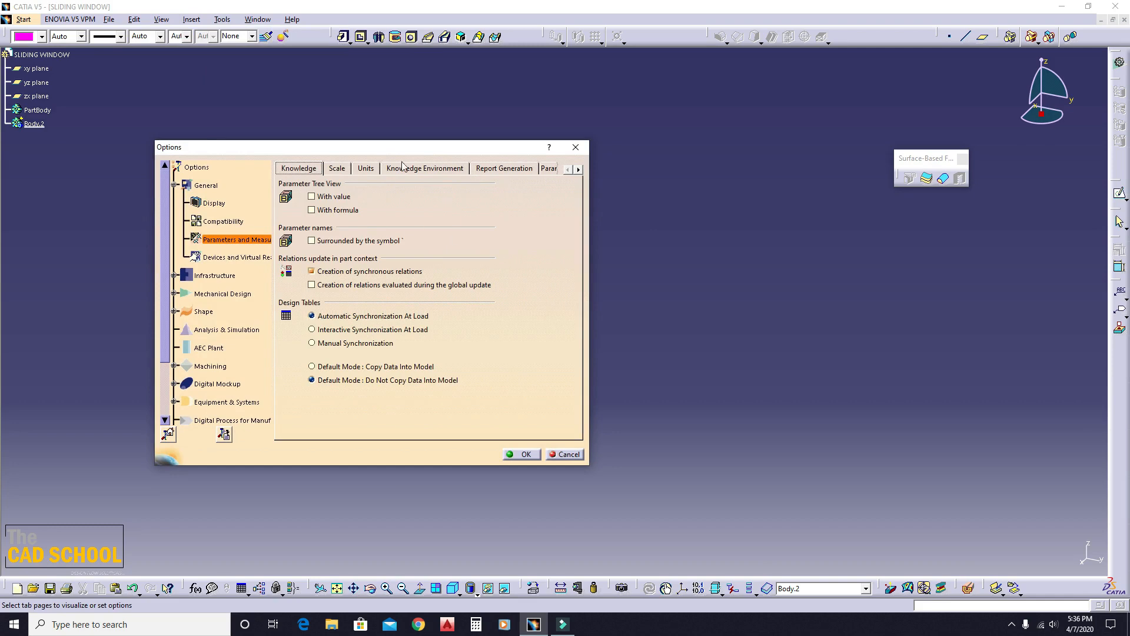
{"action": "left_click", "coordinate": [366, 168]}
{"action": "left_click", "coordinate": [437, 266]}
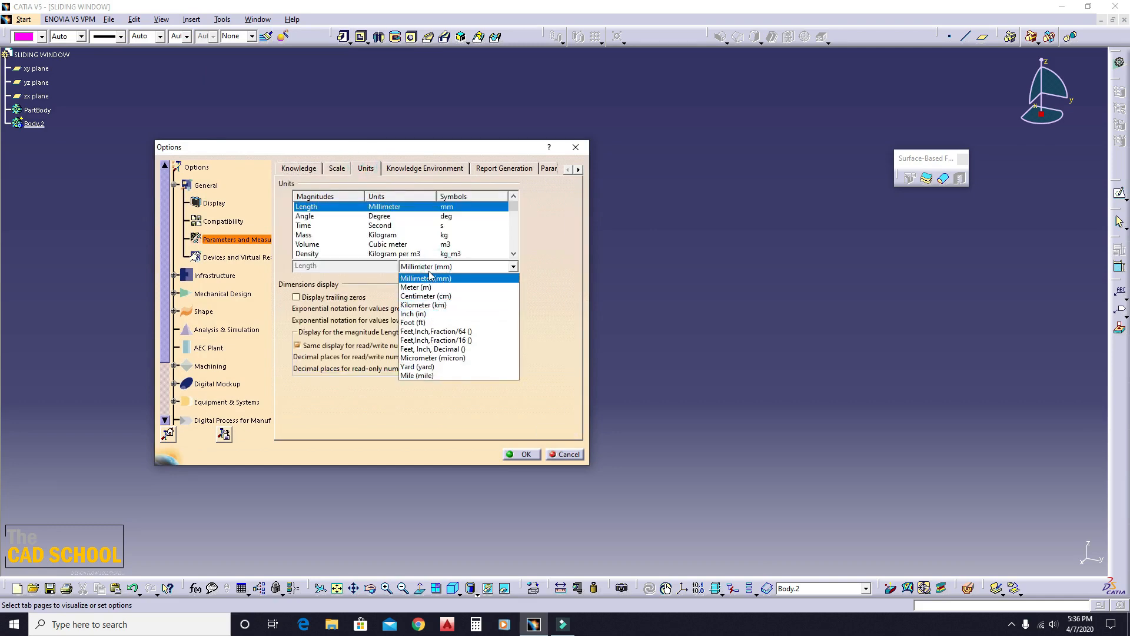
{"action": "left_click", "coordinate": [415, 323]}
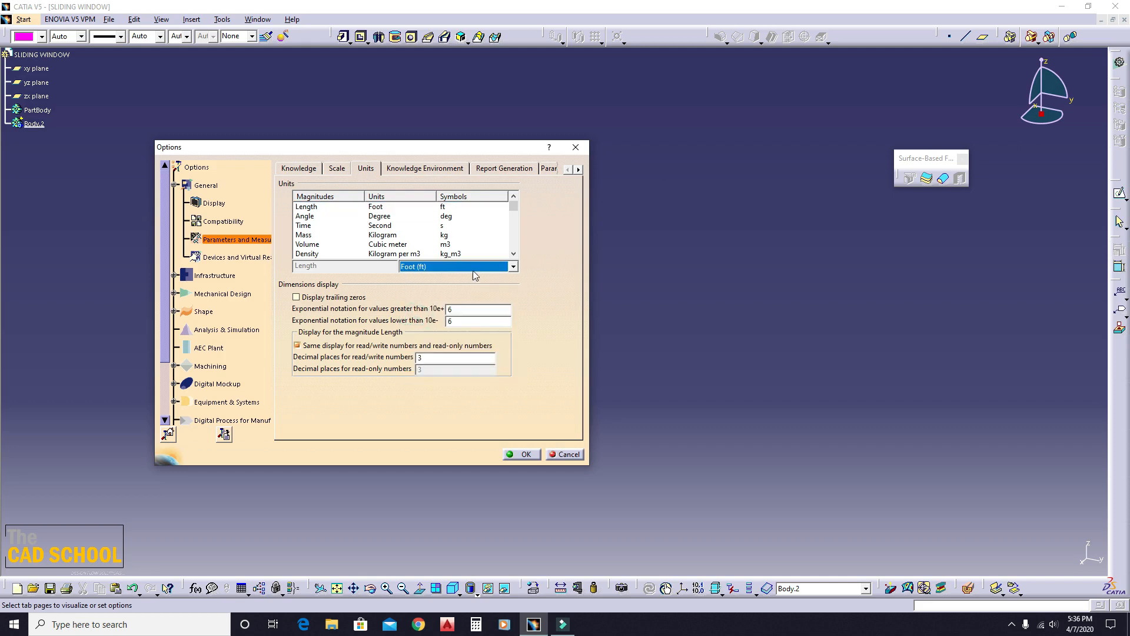
{"action": "left_click", "coordinate": [475, 269]}
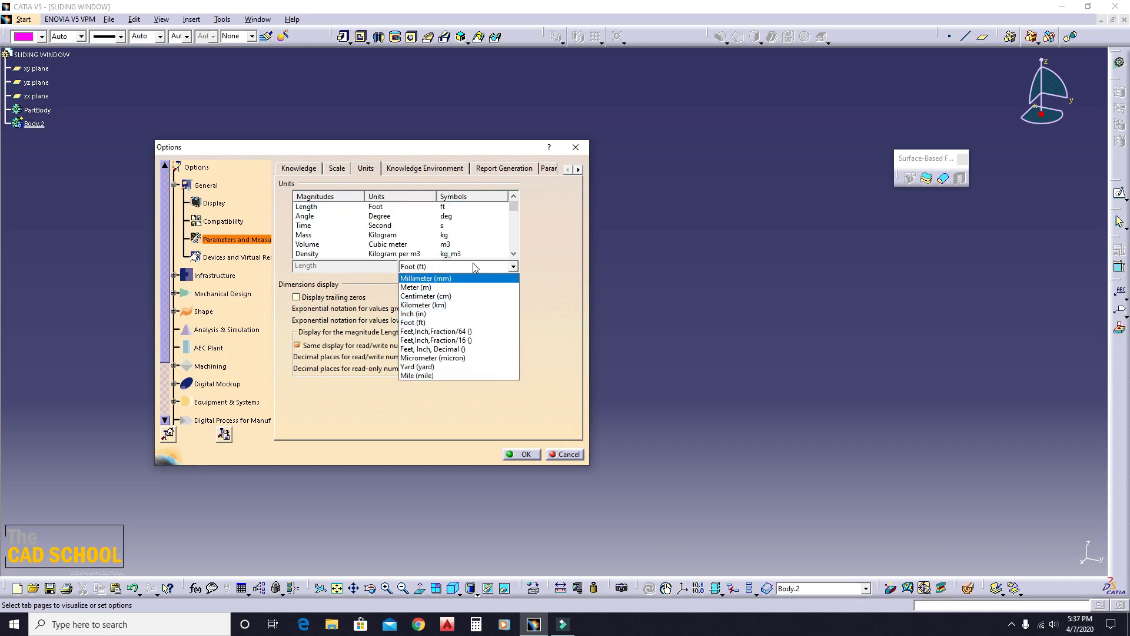
{"action": "left_click", "coordinate": [435, 279]}
{"action": "left_click", "coordinate": [522, 455]}
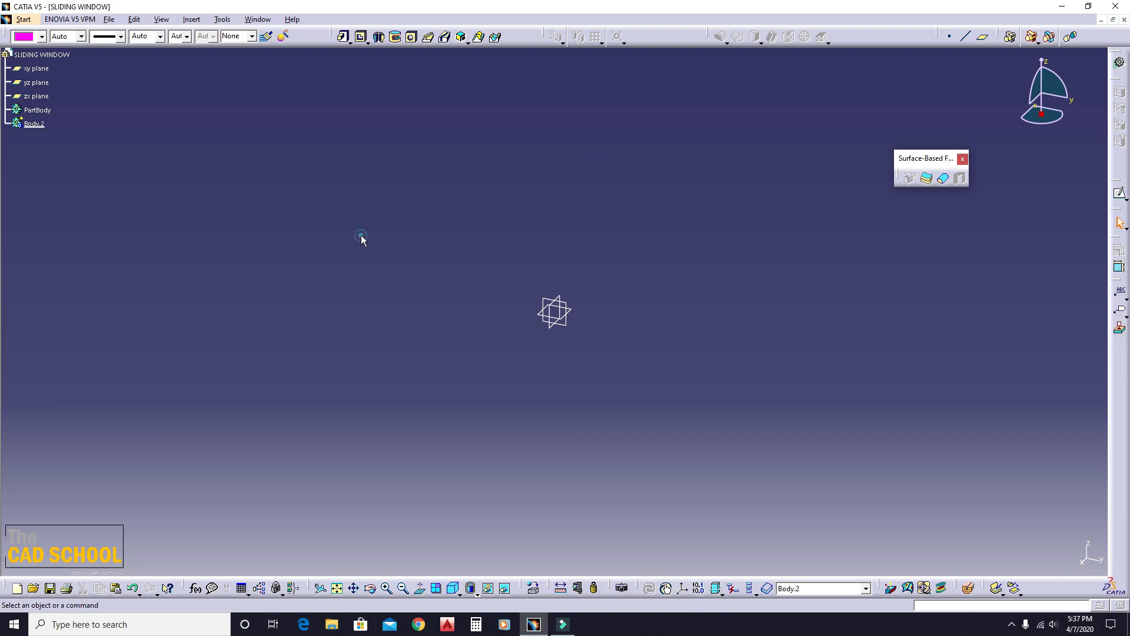
On the yz plane, sketch a centered rectangle about 471 mm wide and 401 mm high around the origin.
{"action": "left_click", "coordinate": [562, 325]}
{"action": "left_click", "coordinate": [1119, 193]}
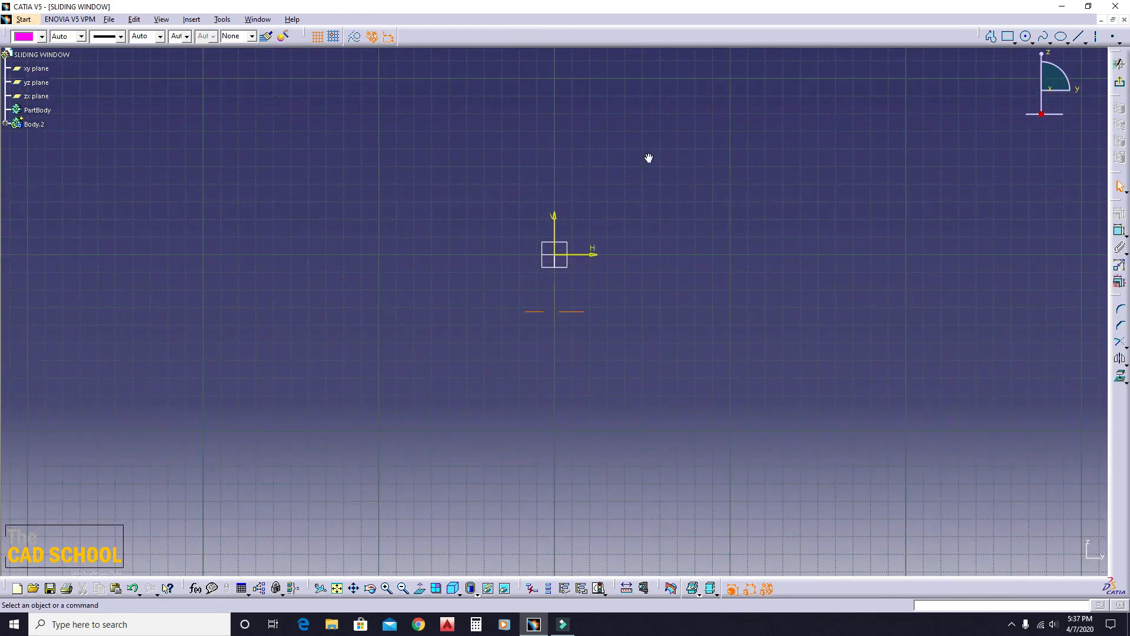
{"action": "left_click", "coordinate": [1008, 39]}
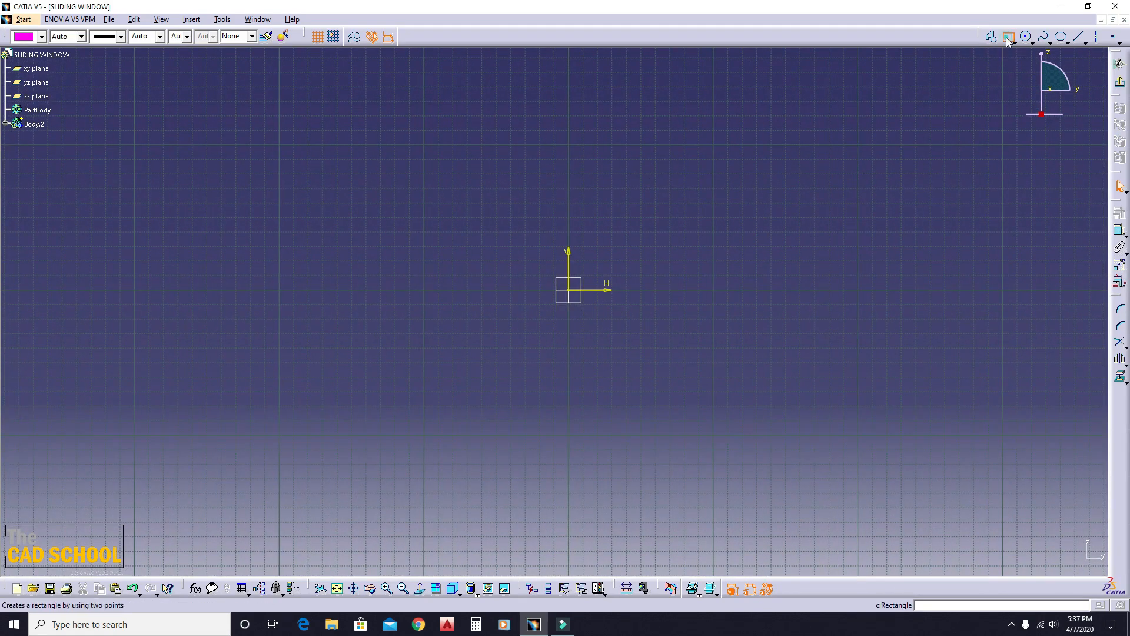
{"action": "left_click", "coordinate": [1015, 45]}
{"action": "left_click", "coordinate": [1024, 177]}
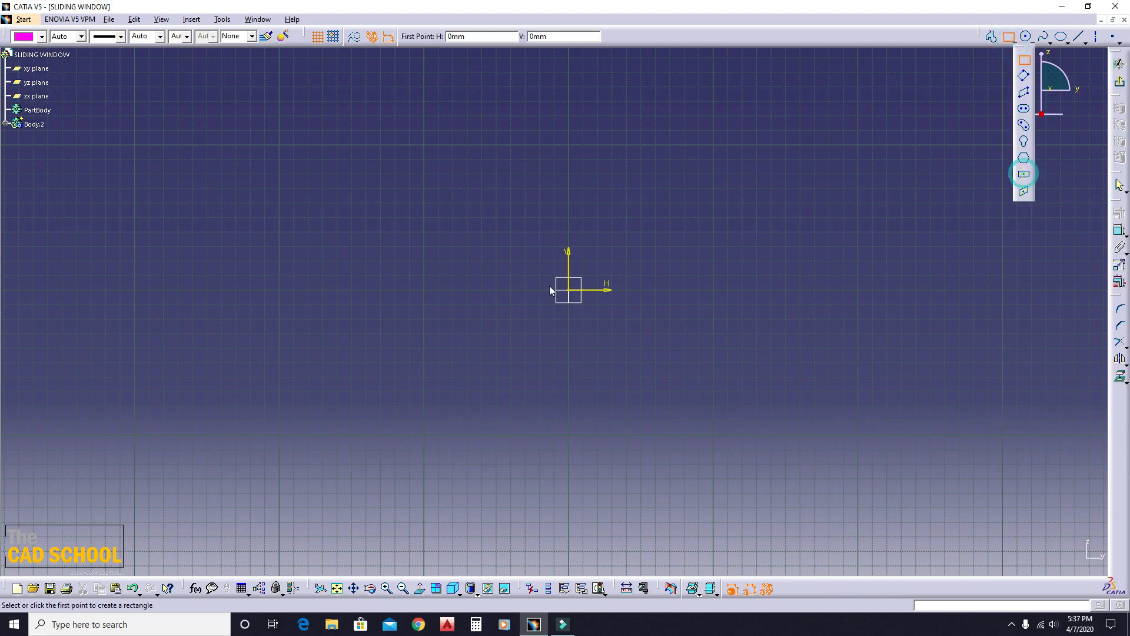
{"action": "left_click", "coordinate": [568, 289]}
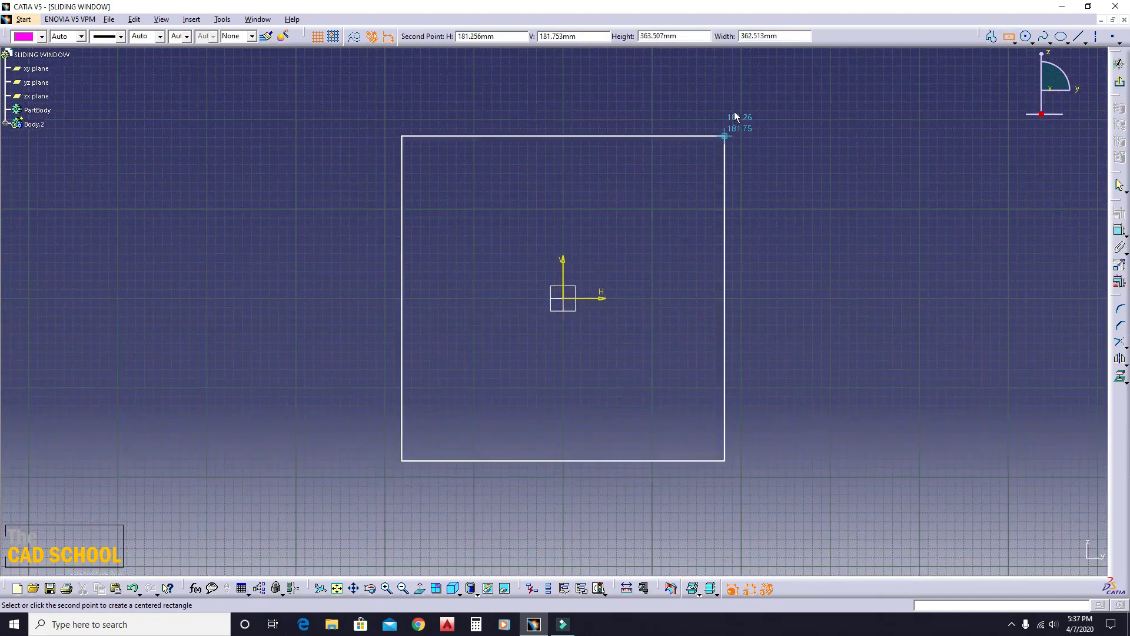
{"action": "left_click", "coordinate": [773, 119]}
Dimension the rectangle's width and set it to 915 mm.
{"action": "left_click", "coordinate": [1116, 239]}
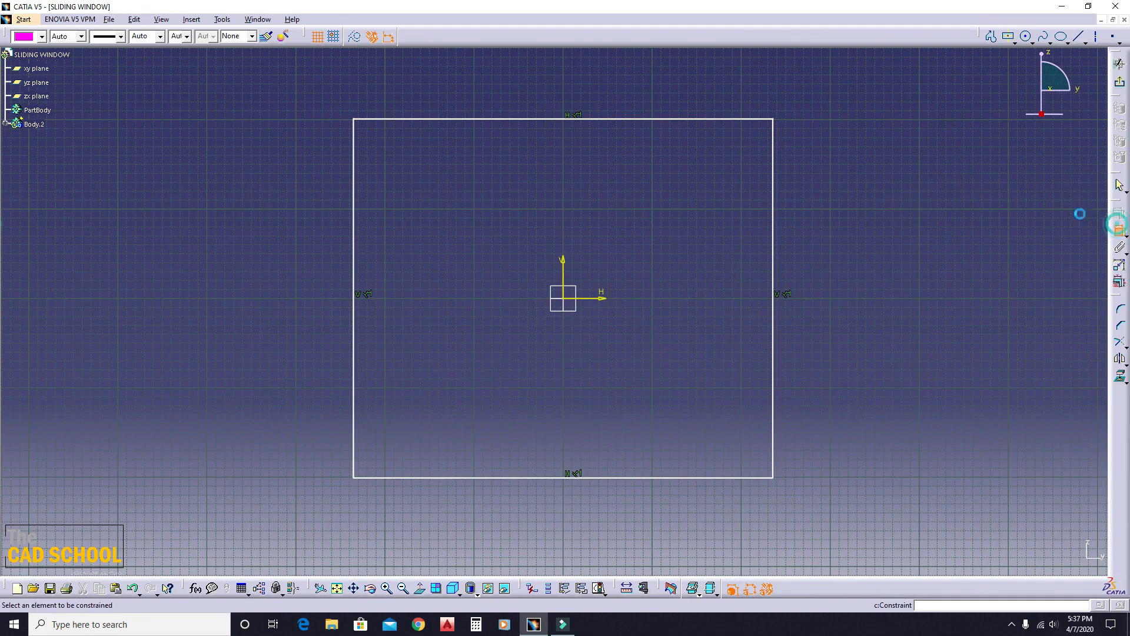
{"action": "left_click", "coordinate": [606, 119]}
{"action": "double_click", "coordinate": [560, 94]}
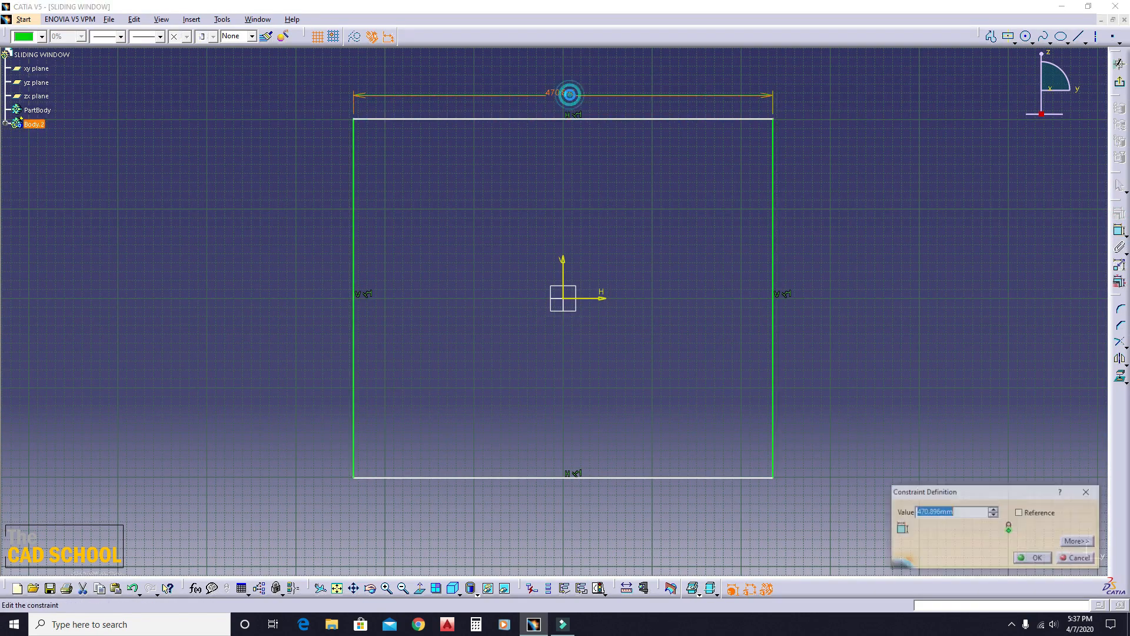
{"action": "type", "text": "914.1"}
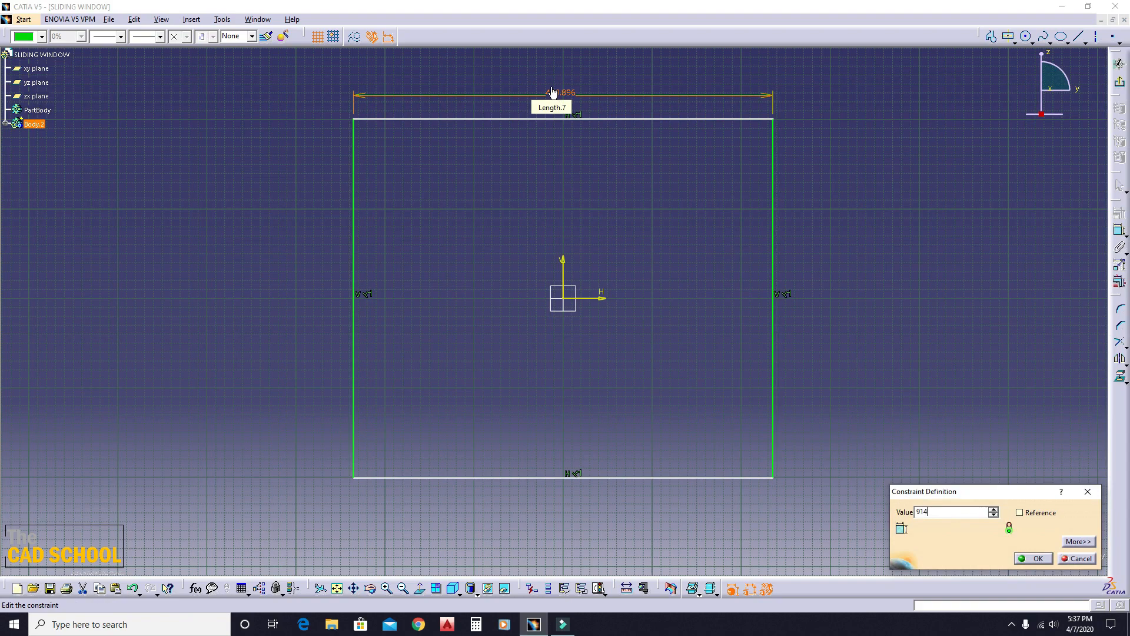
{"action": "key", "text": "Return"}
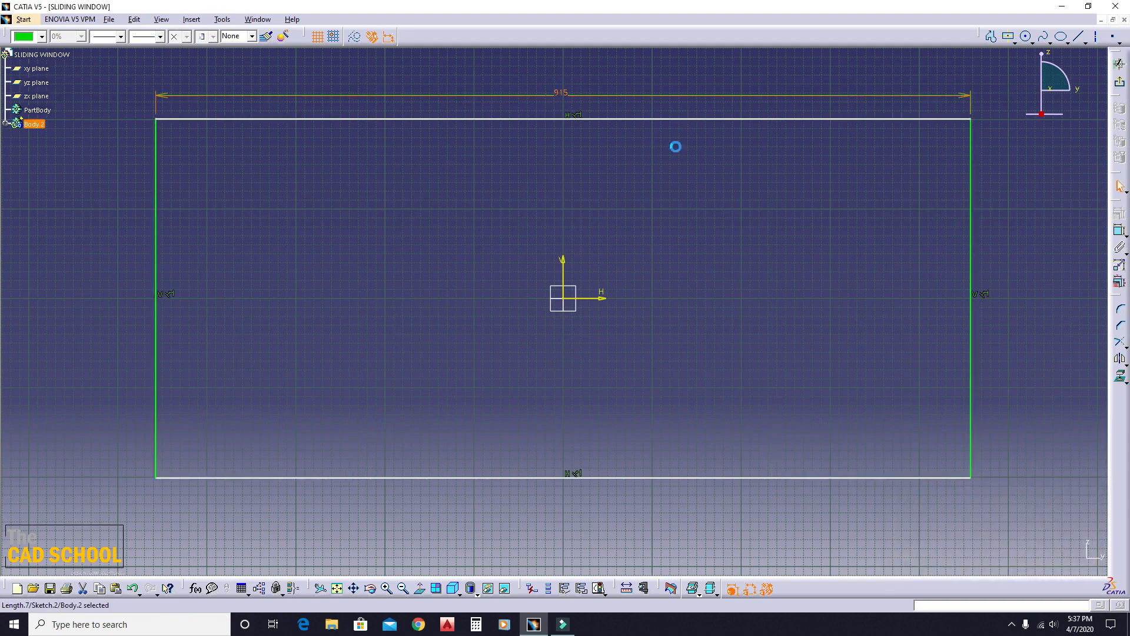
Dimension the rectangle's height and set it to 915 mm.
{"action": "middle_click_drag", "start_coordinate": [588, 122], "coordinate": [612, 229], "text": "ctrl"}
{"action": "left_click", "coordinate": [745, 238]}
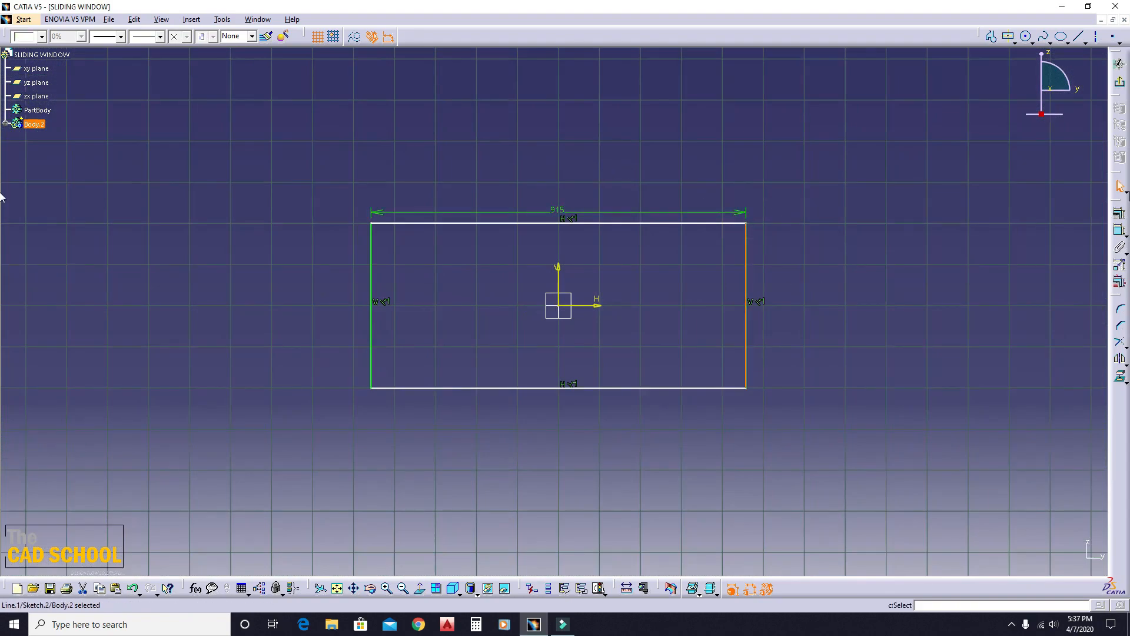
{"action": "left_click", "coordinate": [1119, 214]}
{"action": "left_click", "coordinate": [745, 242]}
{"action": "left_click", "coordinate": [827, 254]}
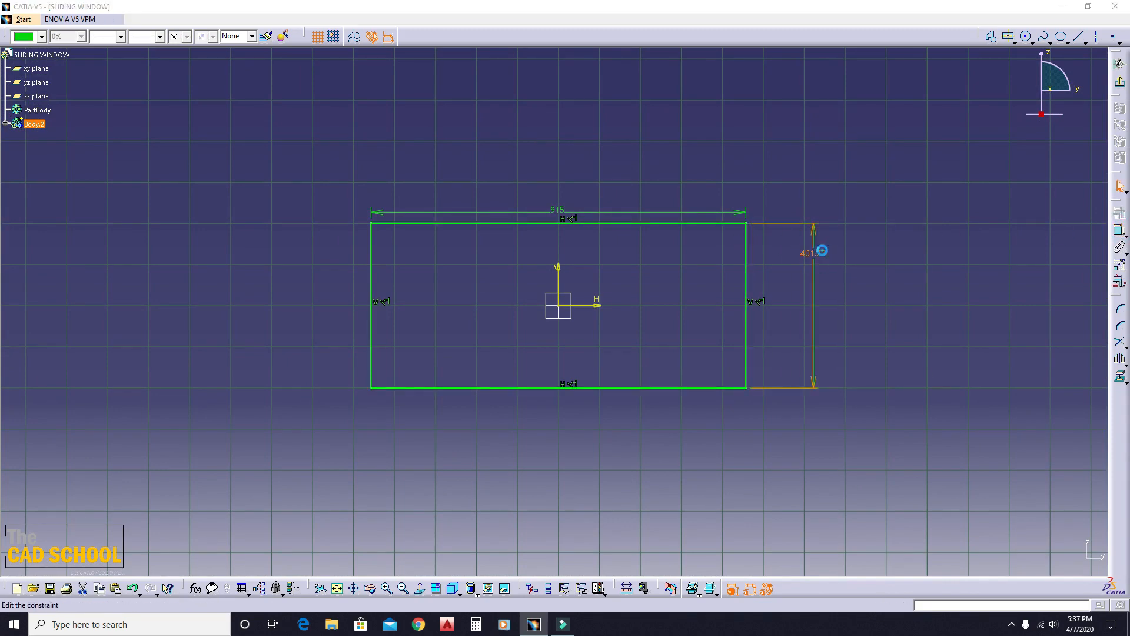
{"action": "double_click", "coordinate": [815, 239]}
{"action": "type", "text": "915"}
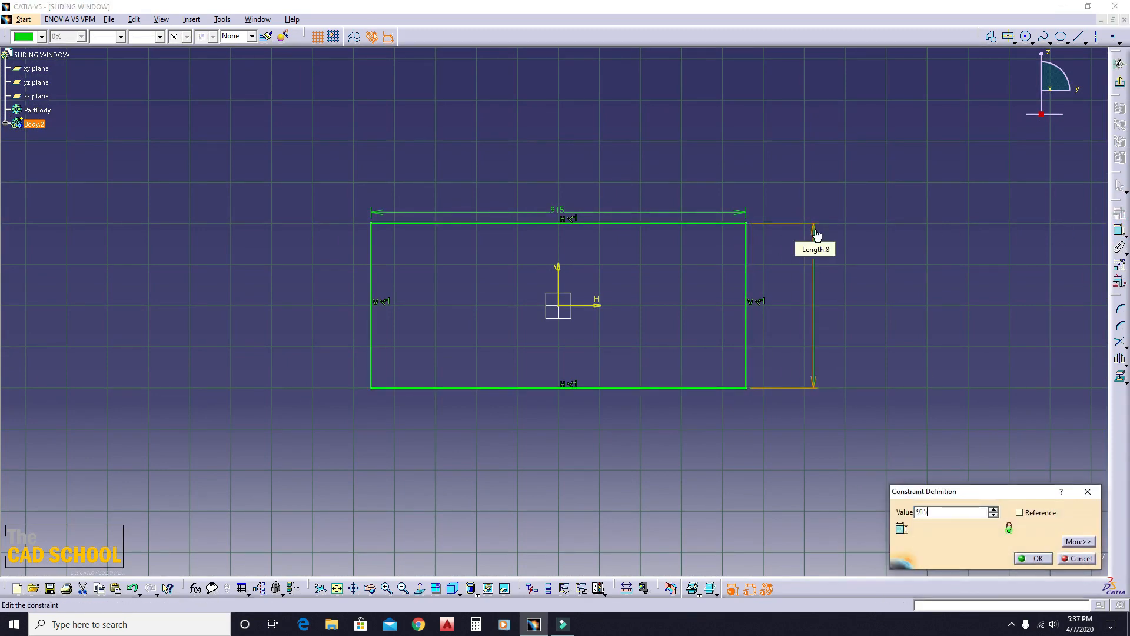
{"action": "key", "text": "Return"}
{"action": "middle_click_drag", "start_coordinate": [518, 182], "coordinate": [538, 193], "text": "ctrl"}
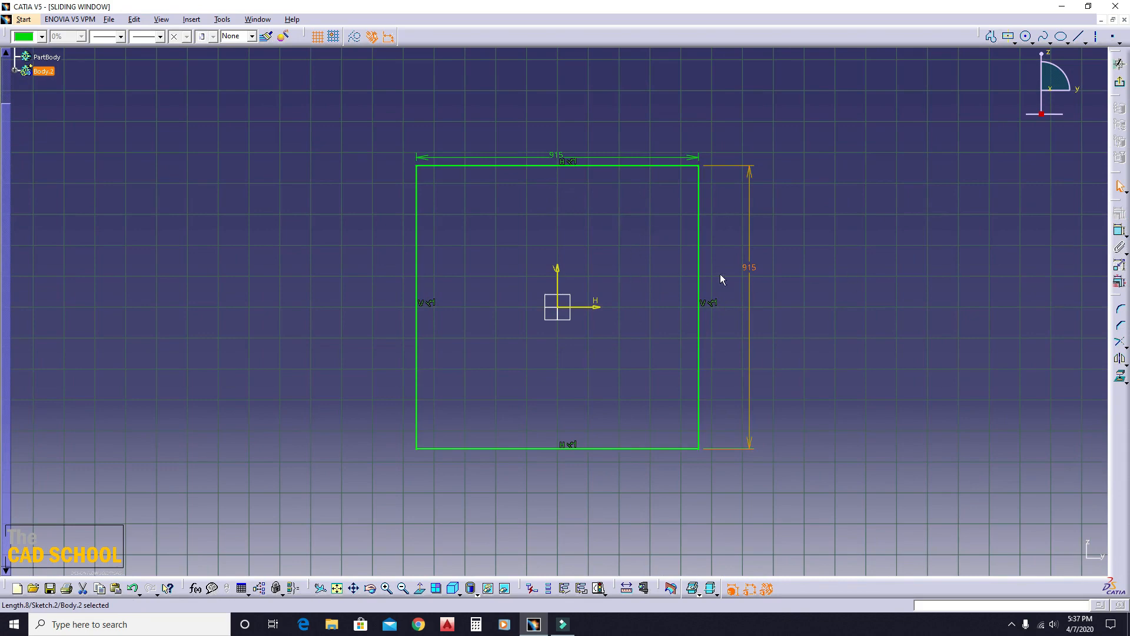
{"action": "left_click", "coordinate": [883, 269]}
Sketch a second, slightly larger centered rectangle from the origin so that it encloses the 915 mm square.
{"action": "middle_click_drag", "start_coordinate": [871, 202], "coordinate": [868, 212], "text": "ctrl"}
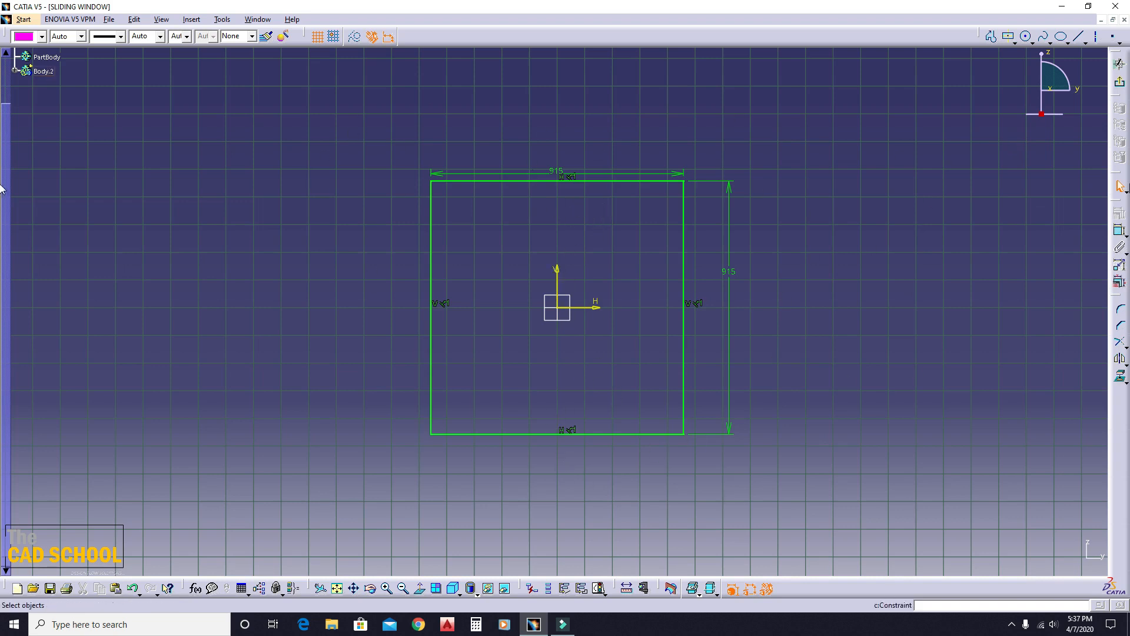
{"action": "left_click", "coordinate": [1012, 153]}
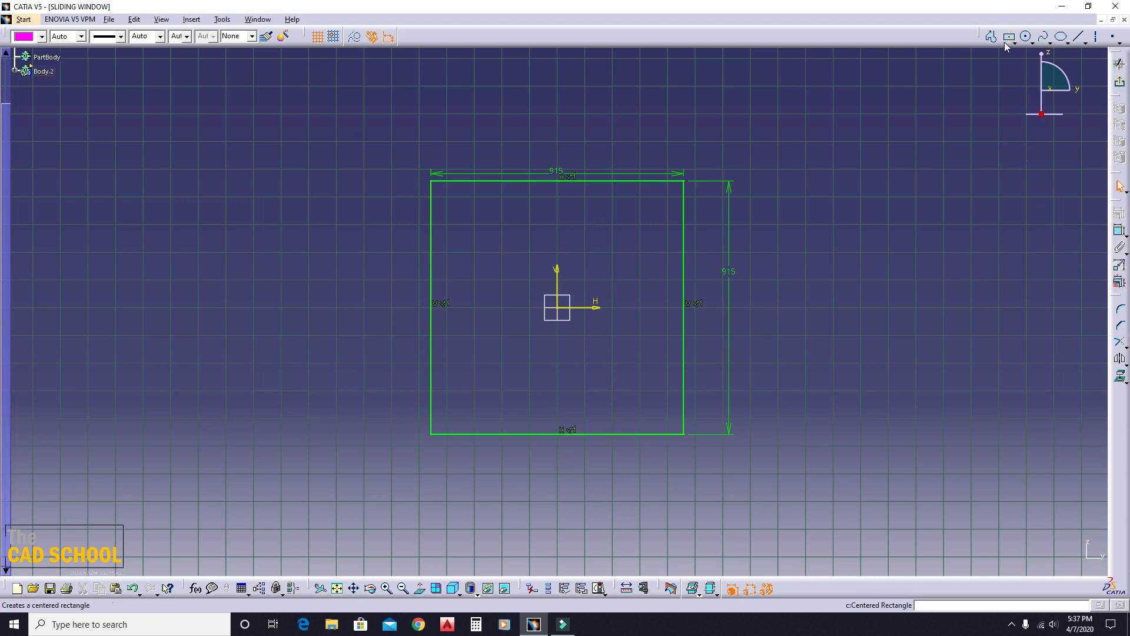
{"action": "left_click", "coordinate": [1009, 37]}
{"action": "left_click", "coordinate": [563, 310]}
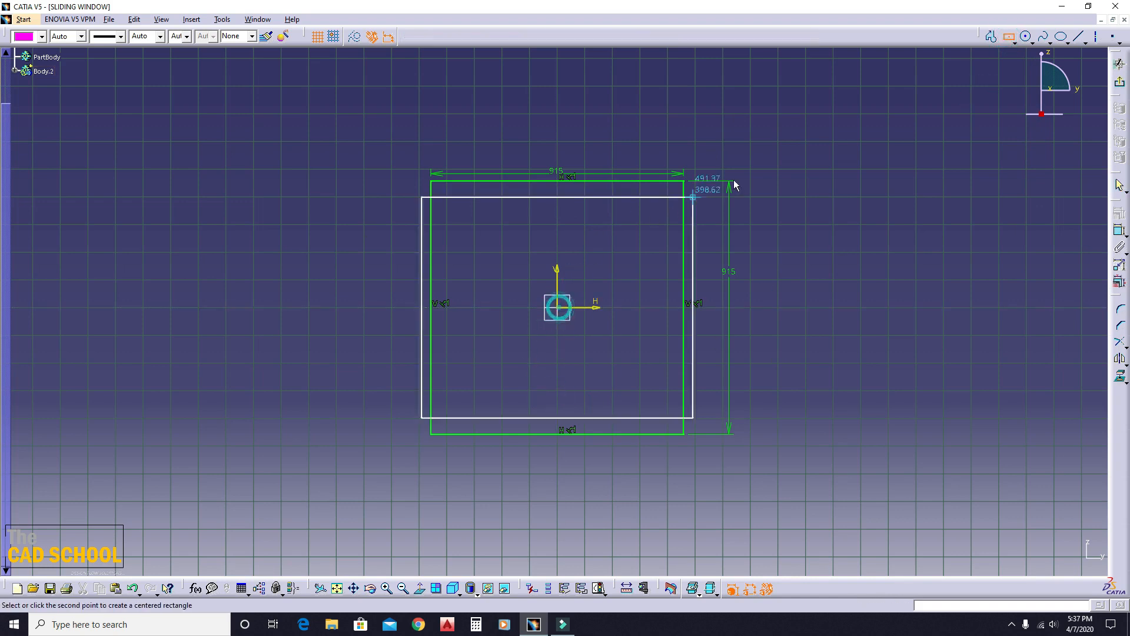
{"action": "left_click", "coordinate": [703, 164]}
Dimension the gap between the two rectangles' vertical sides along +y and set it to 50 mm.
{"action": "left_click", "coordinate": [1118, 230]}
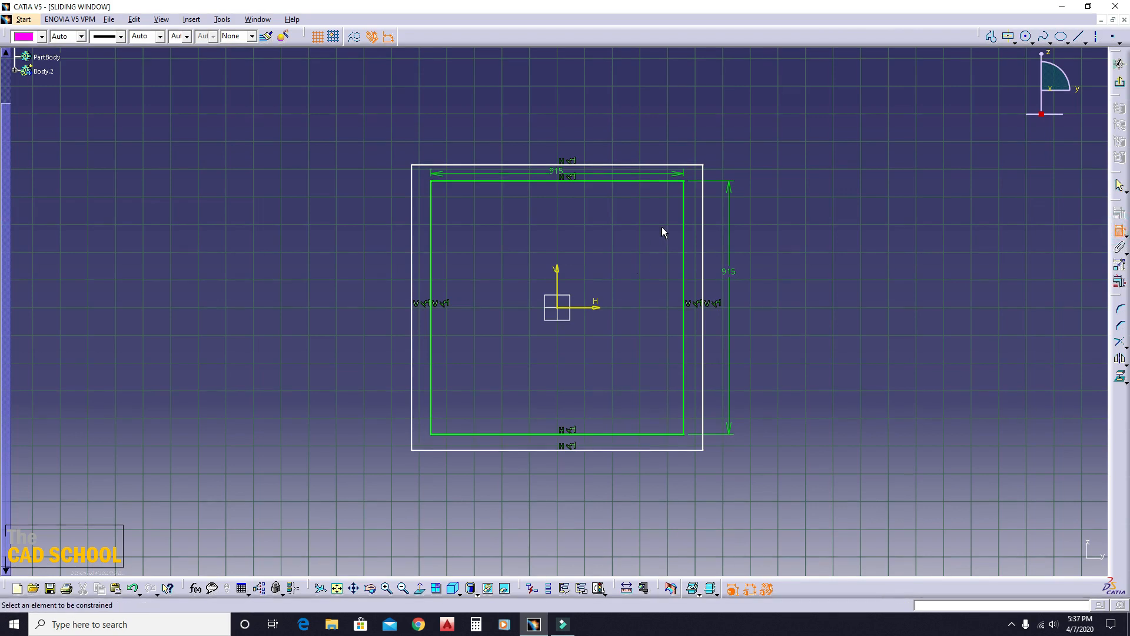
{"action": "left_click", "coordinate": [683, 232]}
{"action": "left_click", "coordinate": [705, 219]}
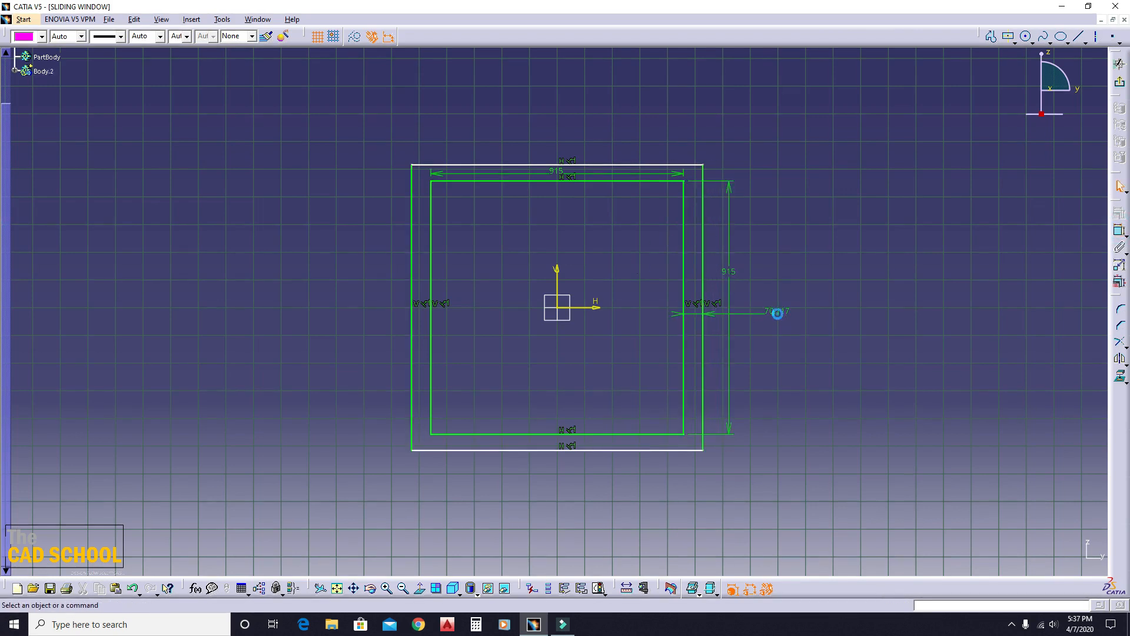
{"action": "left_click", "coordinate": [781, 311]}
{"action": "double_click", "coordinate": [778, 311]}
{"action": "type", "text": "50"}
{"action": "key", "text": "Return"}
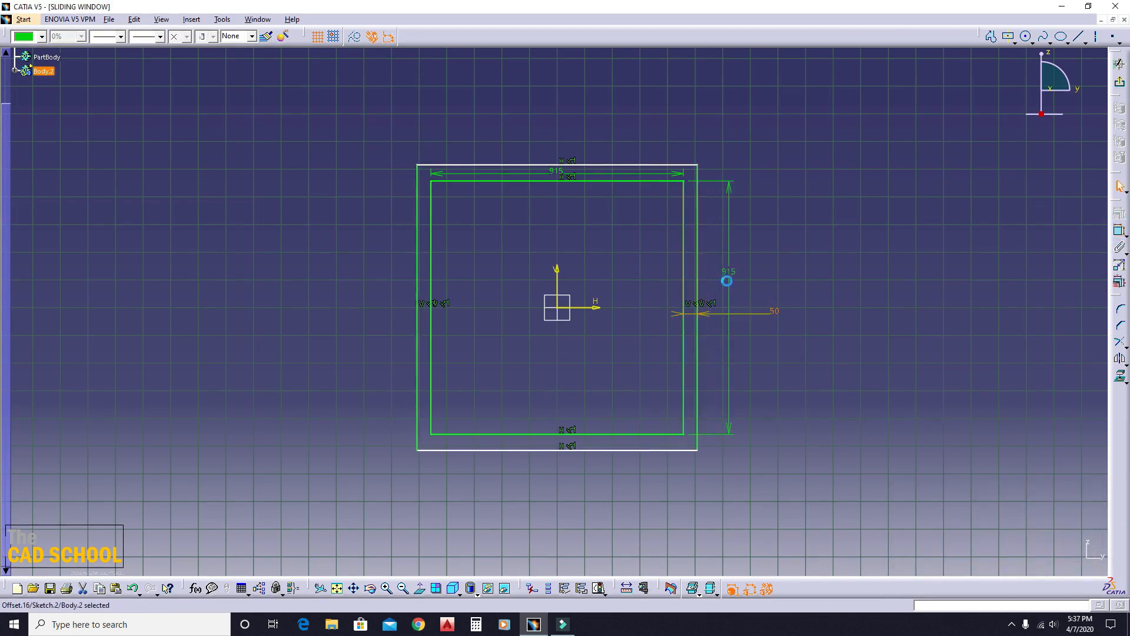
Dimension the gap between the upper sides of the two rectangles and set it to 50 mm.
{"action": "left_click", "coordinate": [659, 179]}
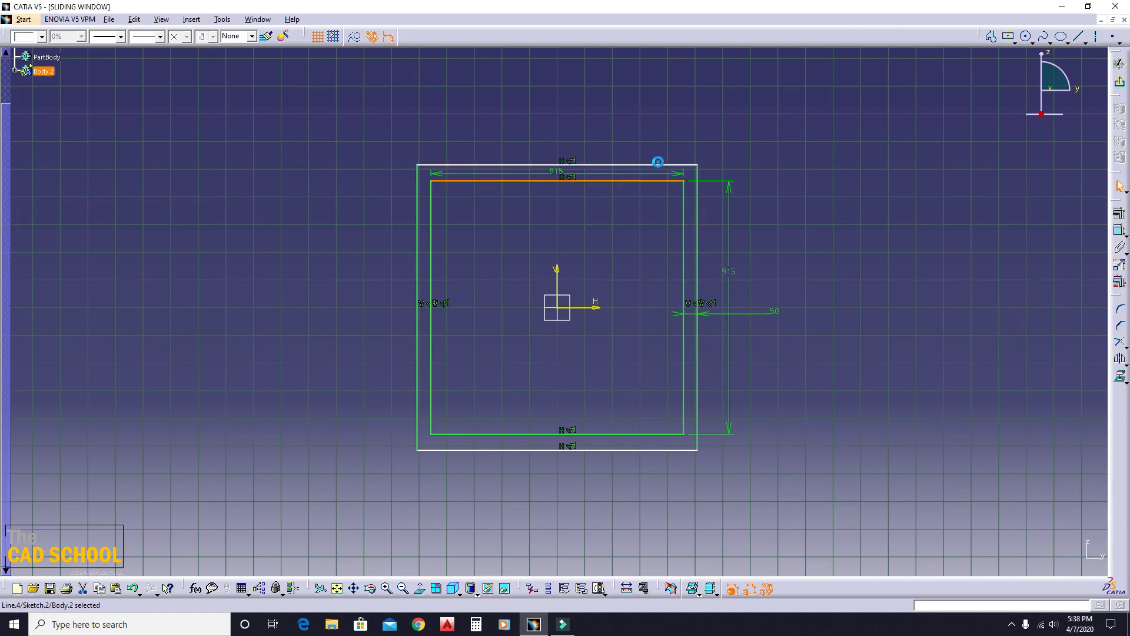
{"action": "left_click", "coordinate": [659, 165]}
{"action": "left_click", "coordinate": [1119, 230]}
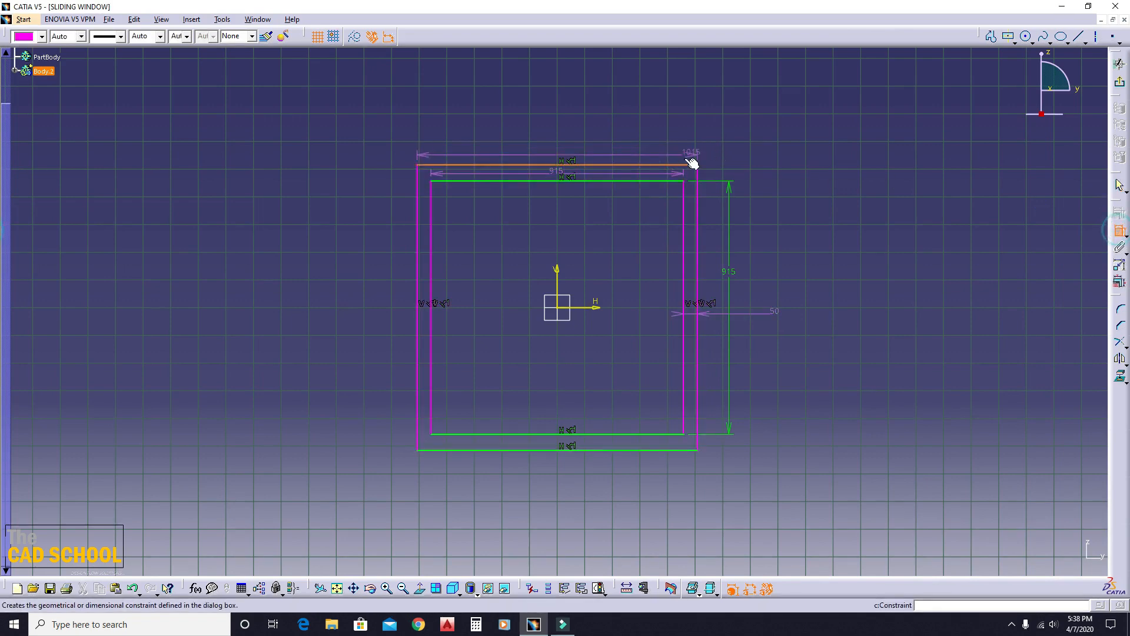
{"action": "left_click", "coordinate": [656, 181]}
{"action": "left_click", "coordinate": [751, 127]}
{"action": "double_click", "coordinate": [755, 133]}
{"action": "type", "text": "50"}
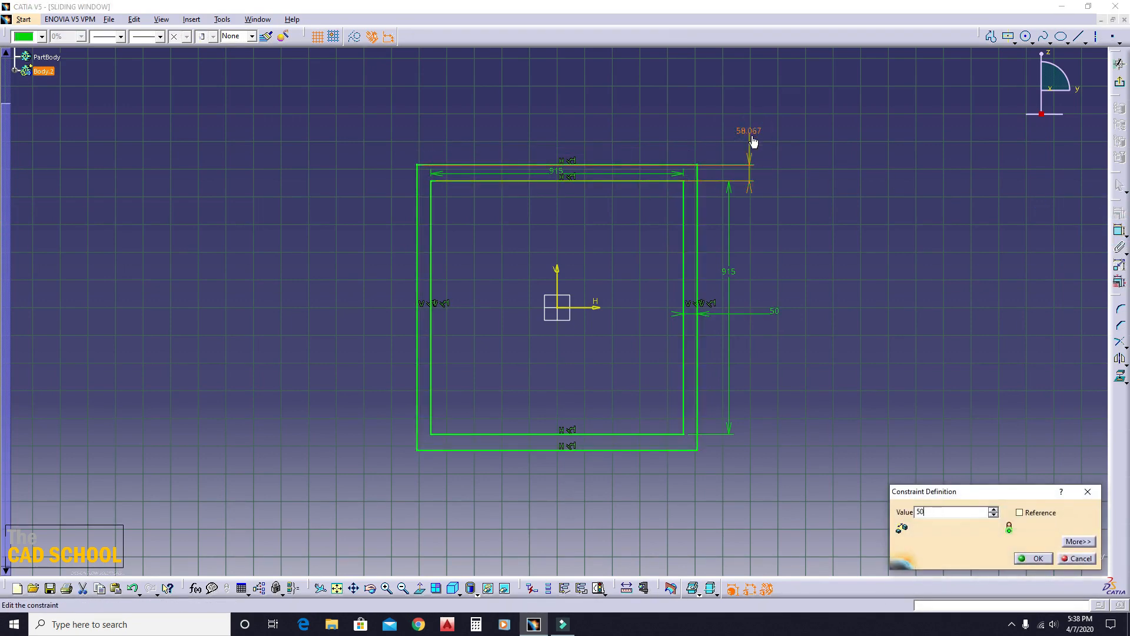
{"action": "key", "text": "Return"}
{"action": "left_click", "coordinate": [857, 210]}
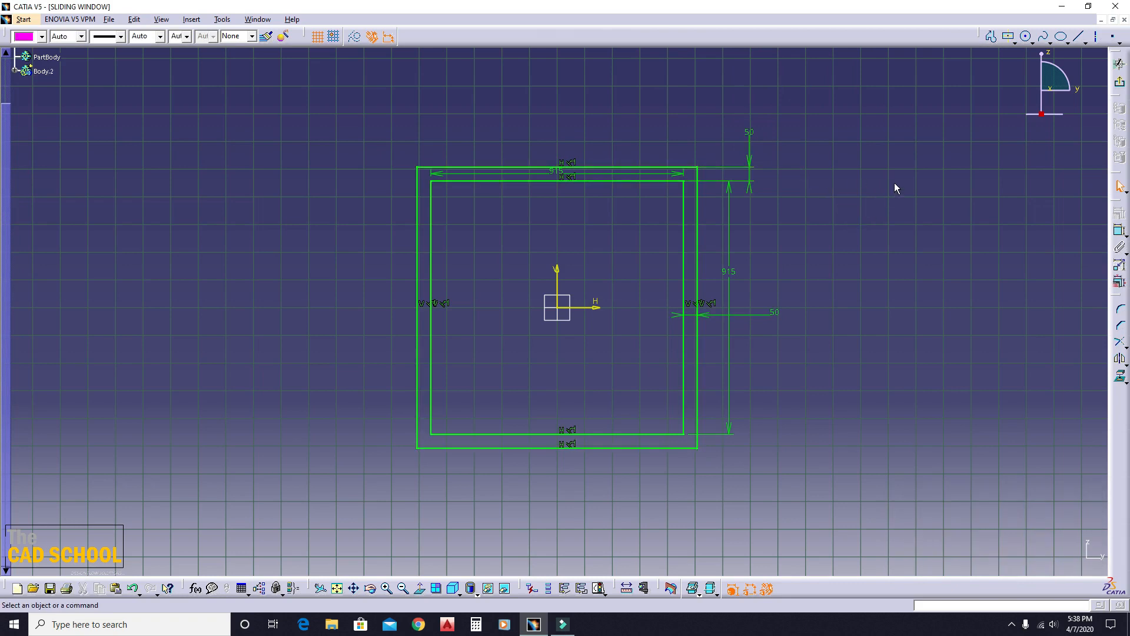
Exit the sketch and pad the frame profile with a length of 25 mm and mirrored extent.
{"action": "left_click", "coordinate": [1119, 63]}
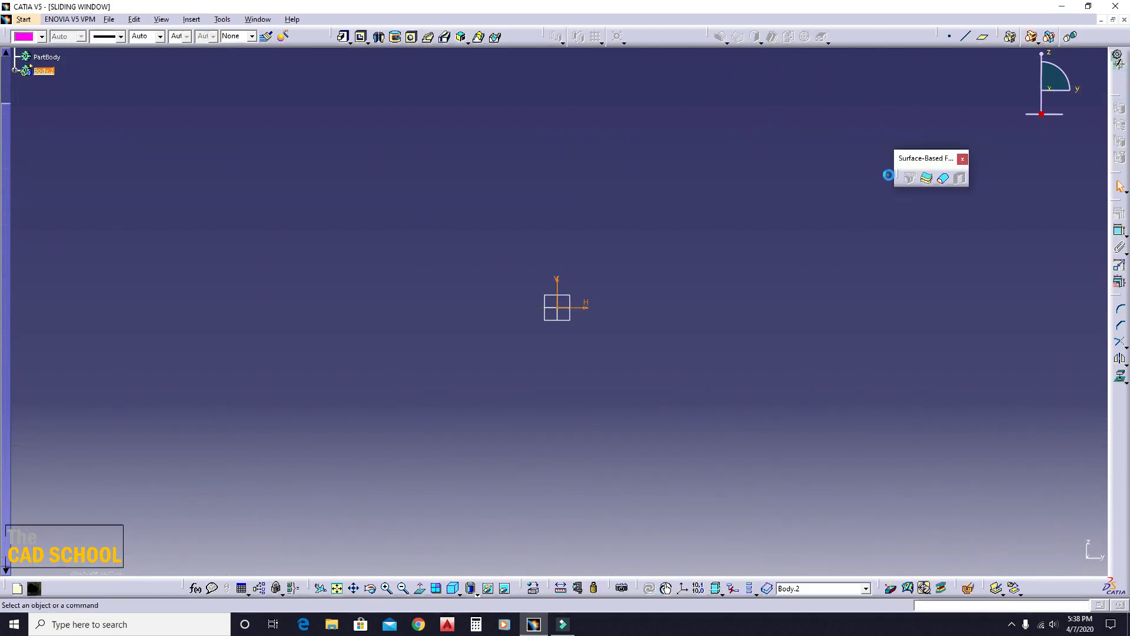
{"action": "mouse_move", "coordinate": [736, 147]}
{"action": "middle_mouse_down"}
{"action": "mouse_move", "coordinate": [654, 91]}
{"action": "mouse_move", "coordinate": [558, 189]}
{"action": "mouse_move", "coordinate": [721, 40]}
{"action": "mouse_move", "coordinate": [521, 207]}
{"action": "mouse_move", "coordinate": [524, 224]}
{"action": "mouse_move", "coordinate": [414, 183]}
{"action": "middle_mouse_up"}
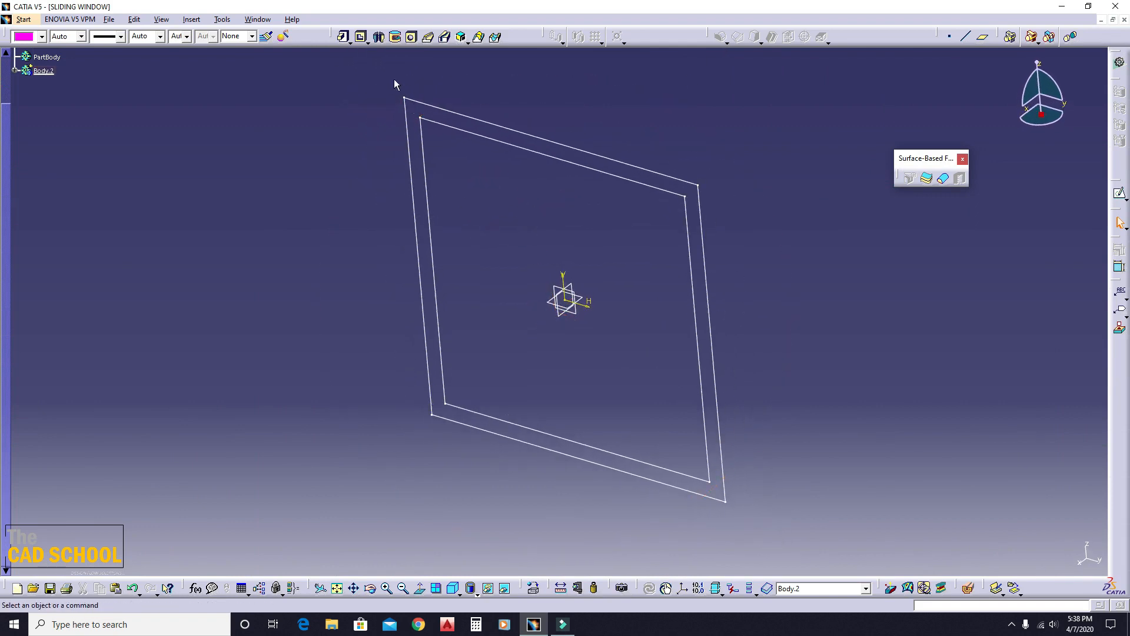
{"action": "left_click", "coordinate": [344, 37]}
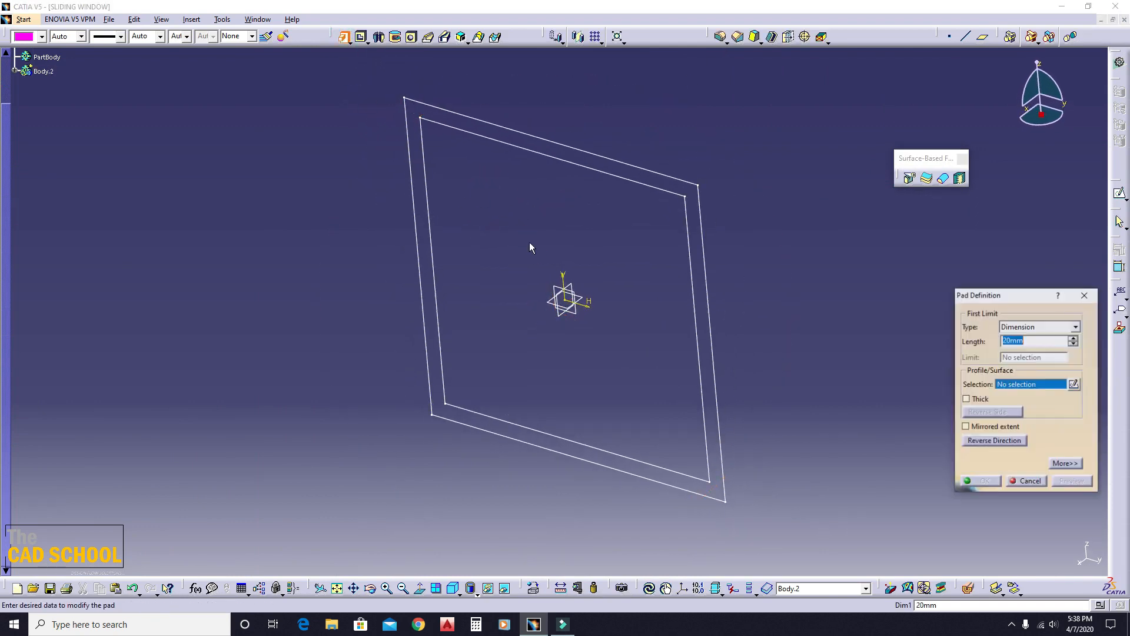
{"action": "left_click", "coordinate": [509, 140]}
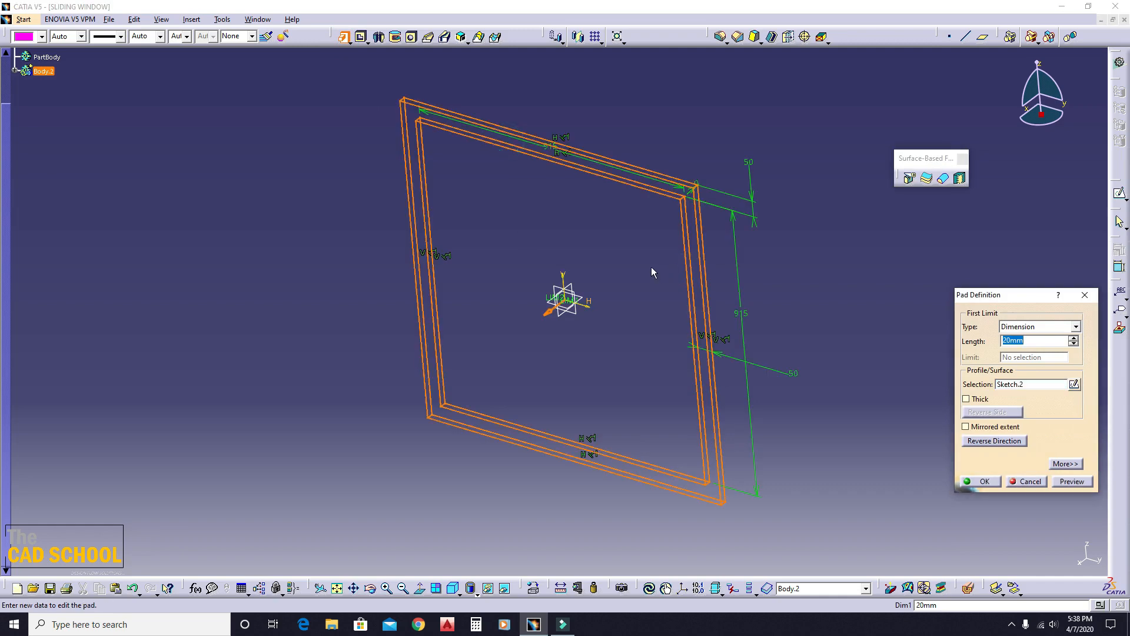
{"action": "type", "text": "50"}
{"action": "middle_click_drag", "start_coordinate": [477, 210], "coordinate": [554, 243]}
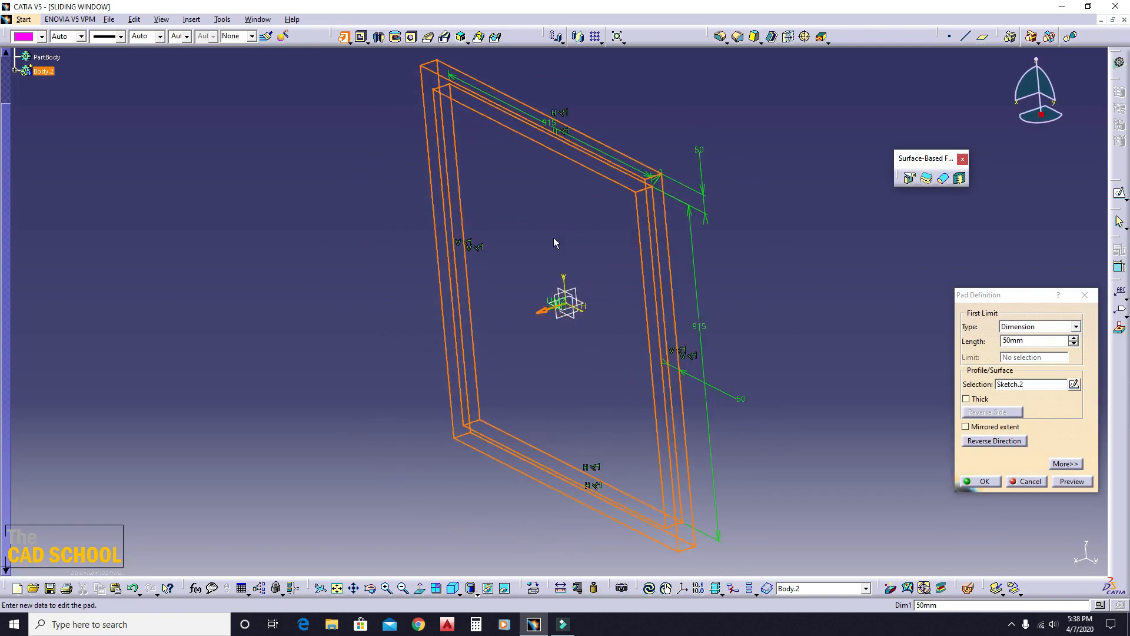
{"action": "left_click", "coordinate": [989, 427]}
{"action": "middle_click_drag", "start_coordinate": [754, 301], "coordinate": [589, 410]}
{"action": "double_click", "coordinate": [1041, 341]}
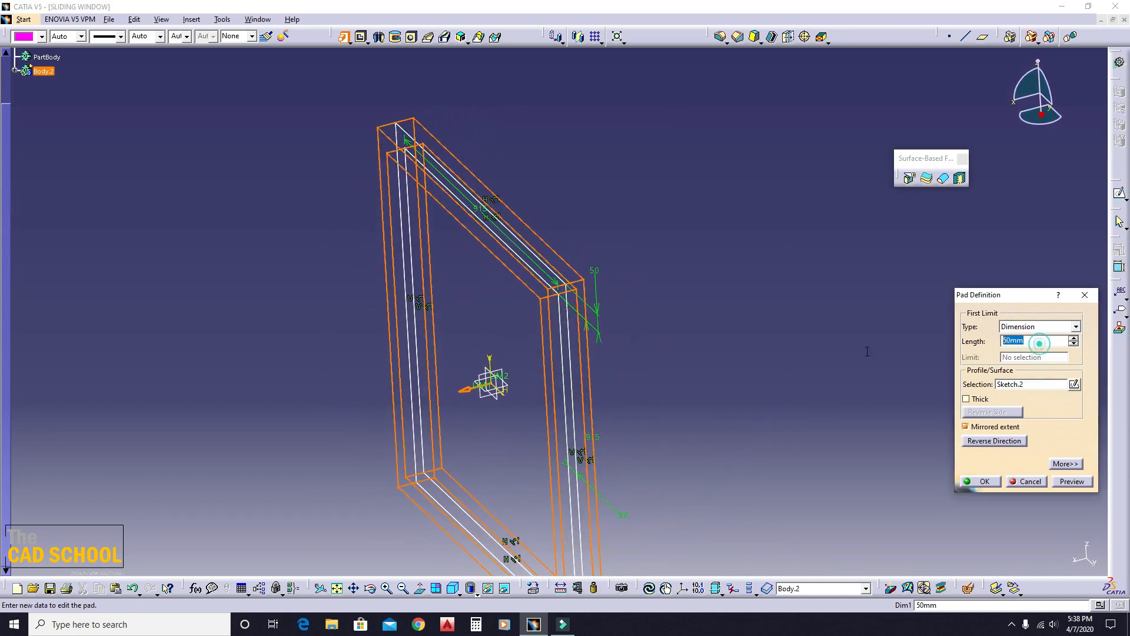
{"action": "type", "text": "25"}
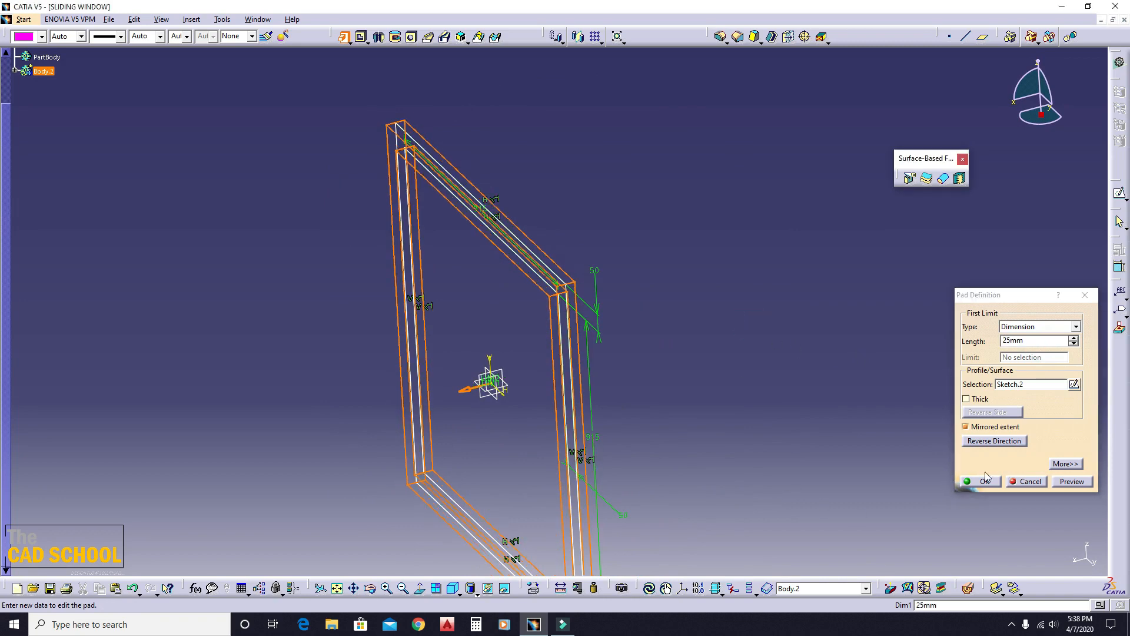
{"action": "left_click", "coordinate": [984, 481]}
Insert a new body into the part after the frame body.
{"action": "middle_click_drag", "start_coordinate": [508, 366], "coordinate": [503, 330]}
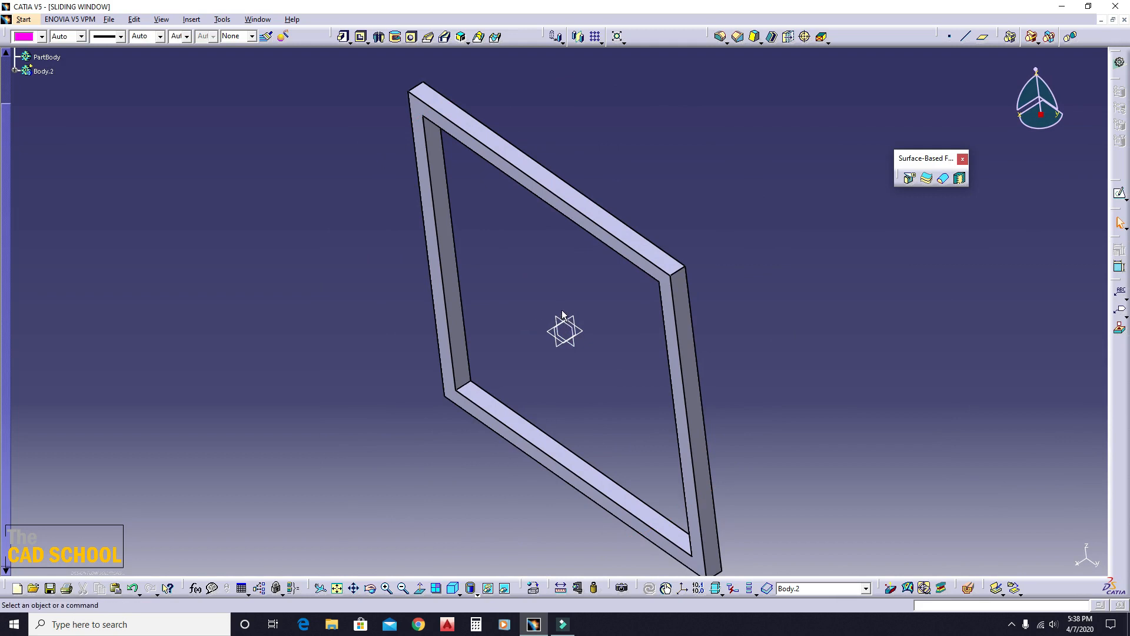
{"action": "middle_click_drag", "start_coordinate": [523, 306], "coordinate": [606, 333]}
{"action": "middle_click_drag", "start_coordinate": [751, 328], "coordinate": [635, 396]}
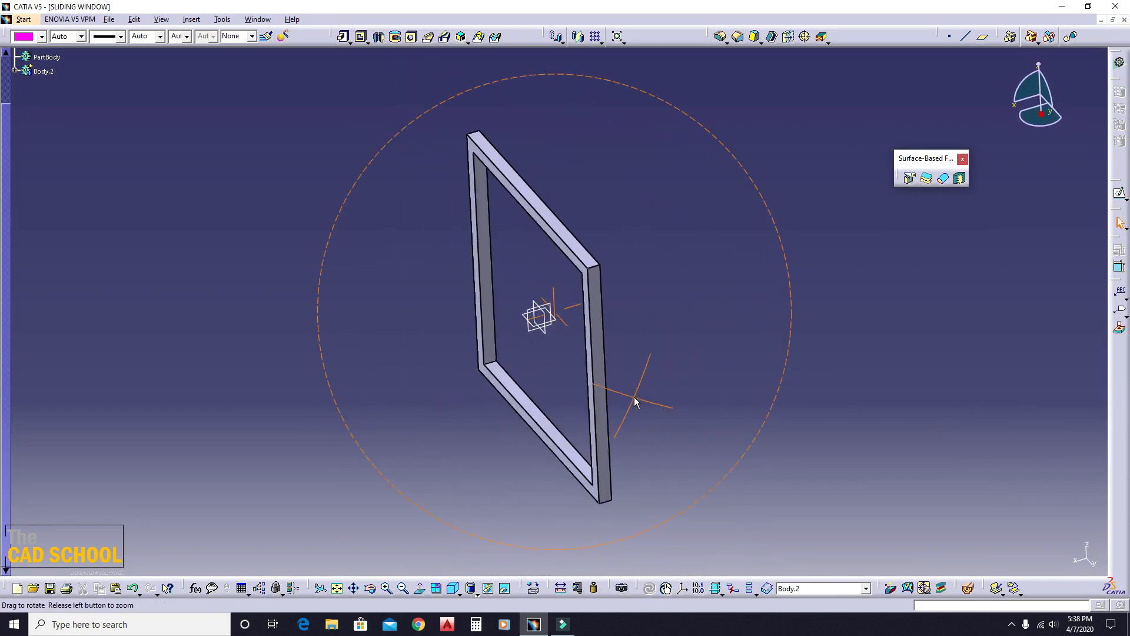
{"action": "left_click", "coordinate": [189, 20]}
{"action": "left_click", "coordinate": [200, 43]}
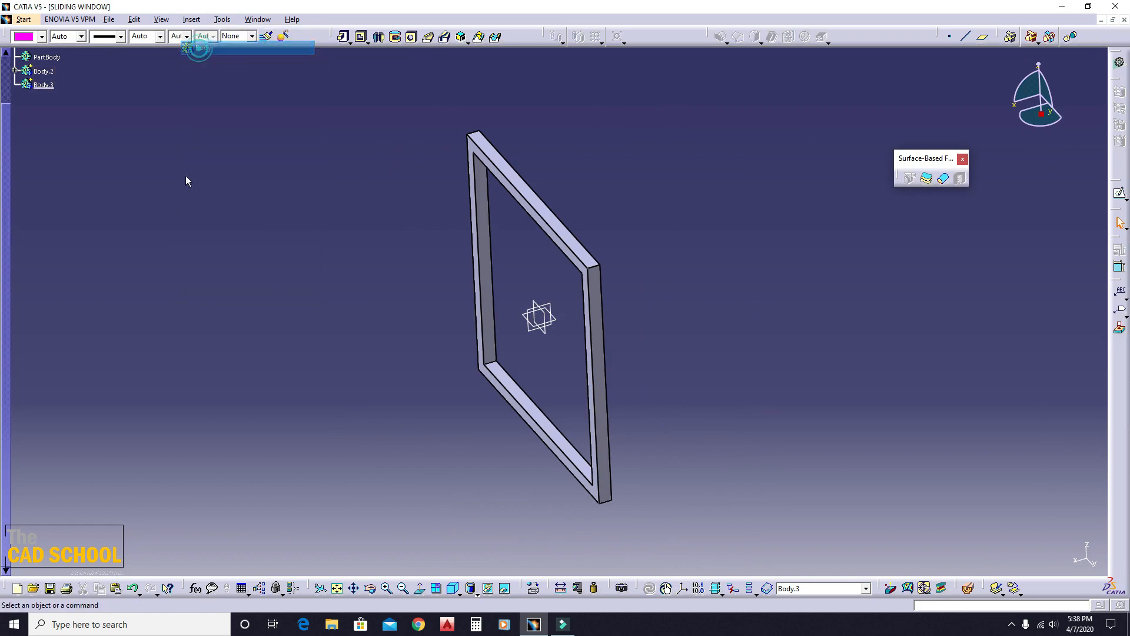
On the frame's broad face facing negative x, create a sketch and project the face's outer and inner outlines, then exit it.
{"action": "middle_click_drag", "start_coordinate": [835, 365], "coordinate": [472, 210]}
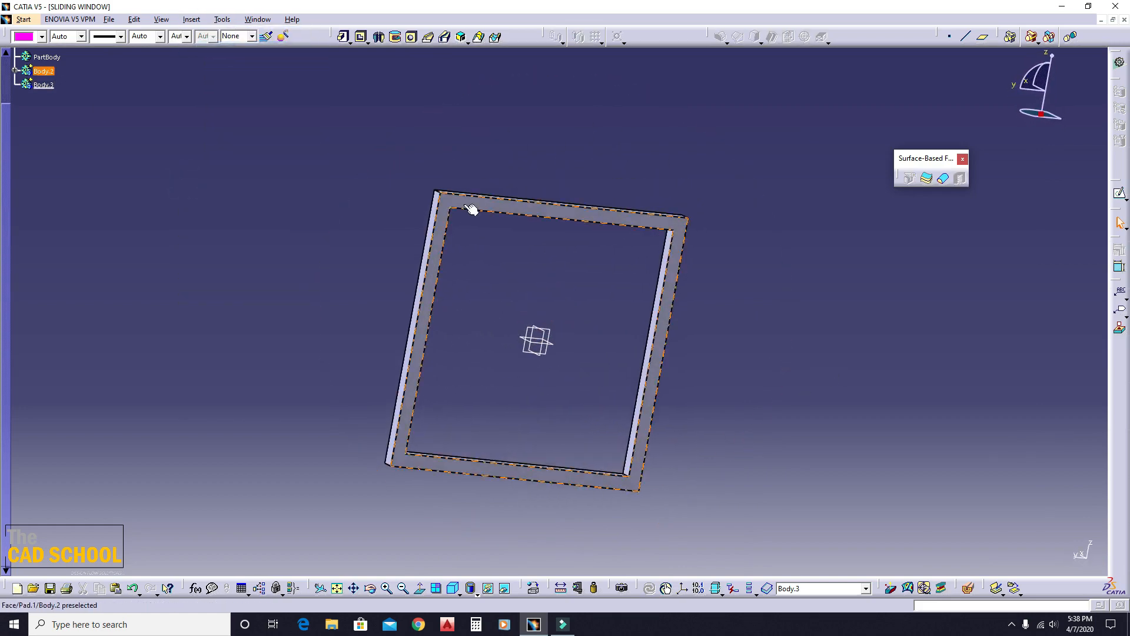
{"action": "left_click", "coordinate": [462, 204]}
{"action": "left_click", "coordinate": [1122, 192]}
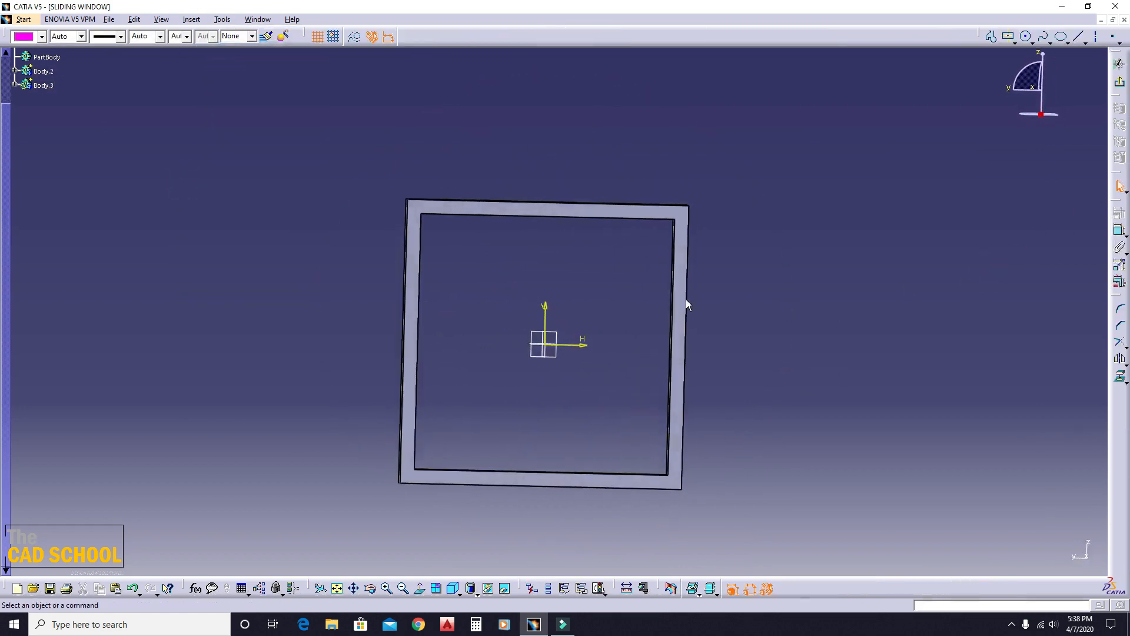
{"action": "left_click", "coordinate": [1120, 377]}
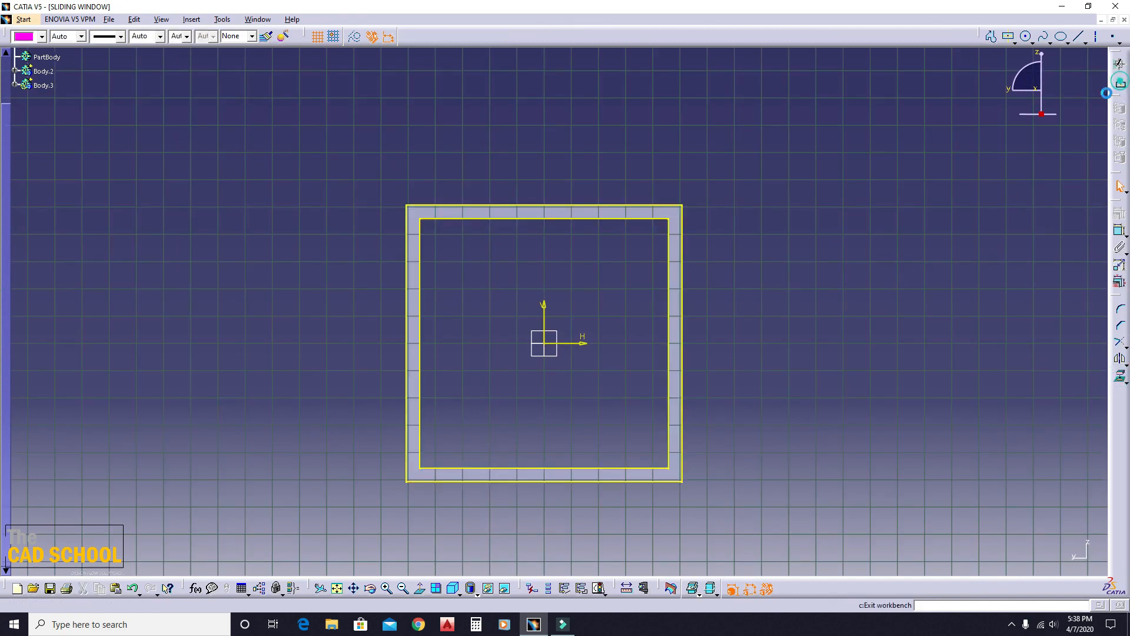
{"action": "left_click", "coordinate": [1120, 83]}
{"action": "mouse_move", "coordinate": [321, 308]}
{"action": "middle_mouse_down"}
{"action": "mouse_move", "coordinate": [465, 419]}
{"action": "mouse_move", "coordinate": [542, 434]}
{"action": "mouse_move", "coordinate": [495, 421]}
{"action": "mouse_move", "coordinate": [493, 398]}
{"action": "middle_mouse_up"}
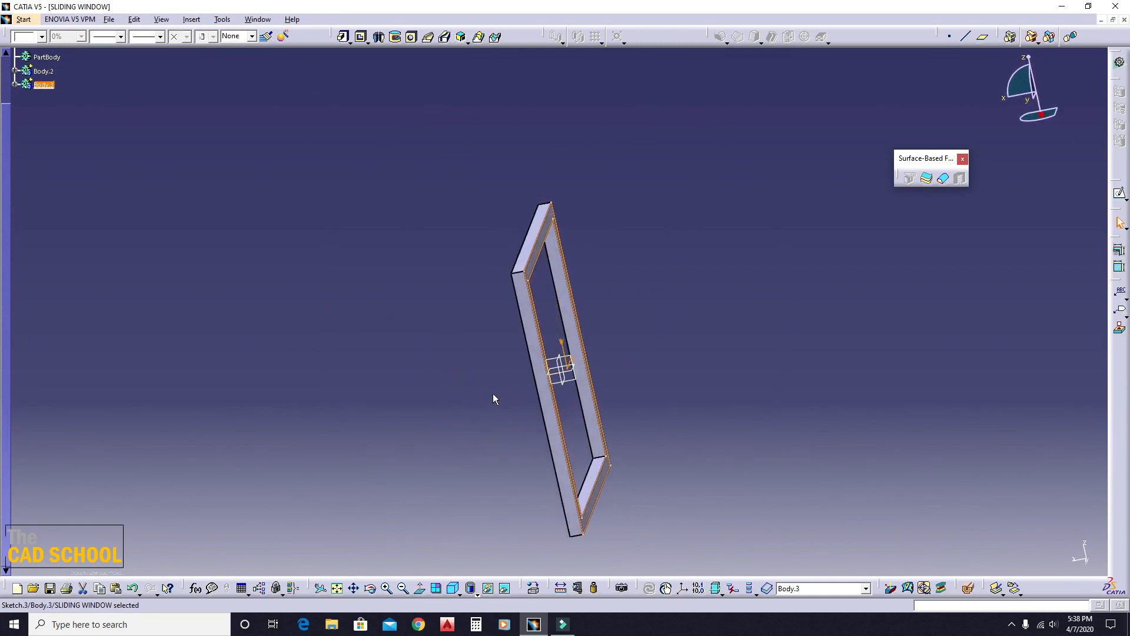
Pad the projected frame outline 10 mm outward from the frame's face.
{"action": "left_click", "coordinate": [345, 37]}
{"action": "middle_click_drag", "start_coordinate": [774, 333], "coordinate": [600, 348]}
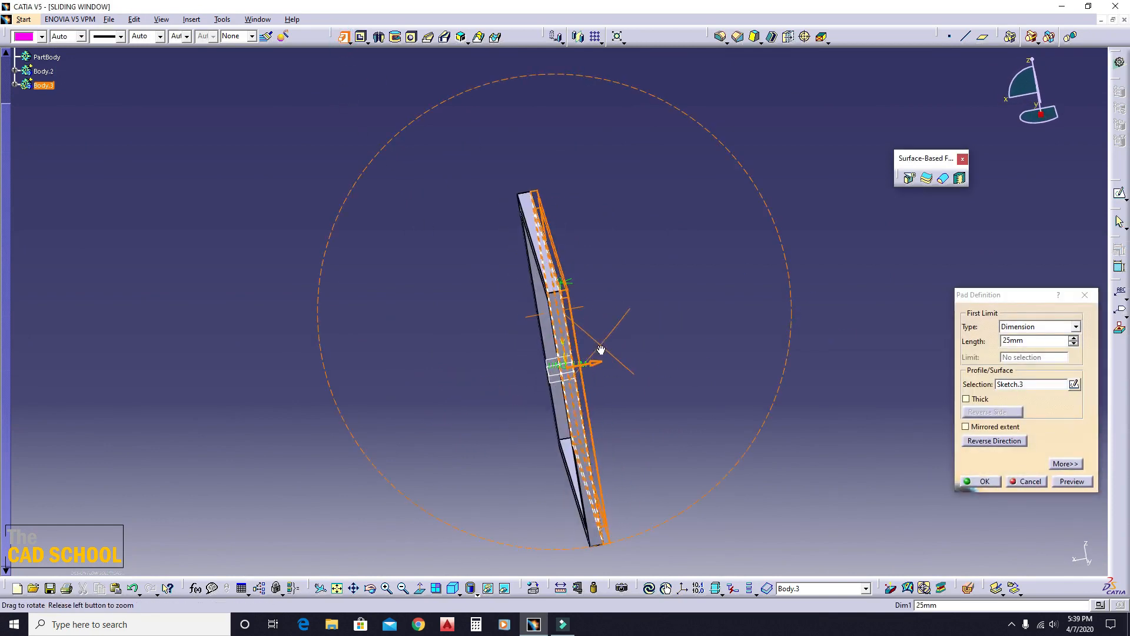
{"action": "double_click", "coordinate": [1039, 341]}
{"action": "type", "text": "10"}
{"action": "key", "text": "Return"}
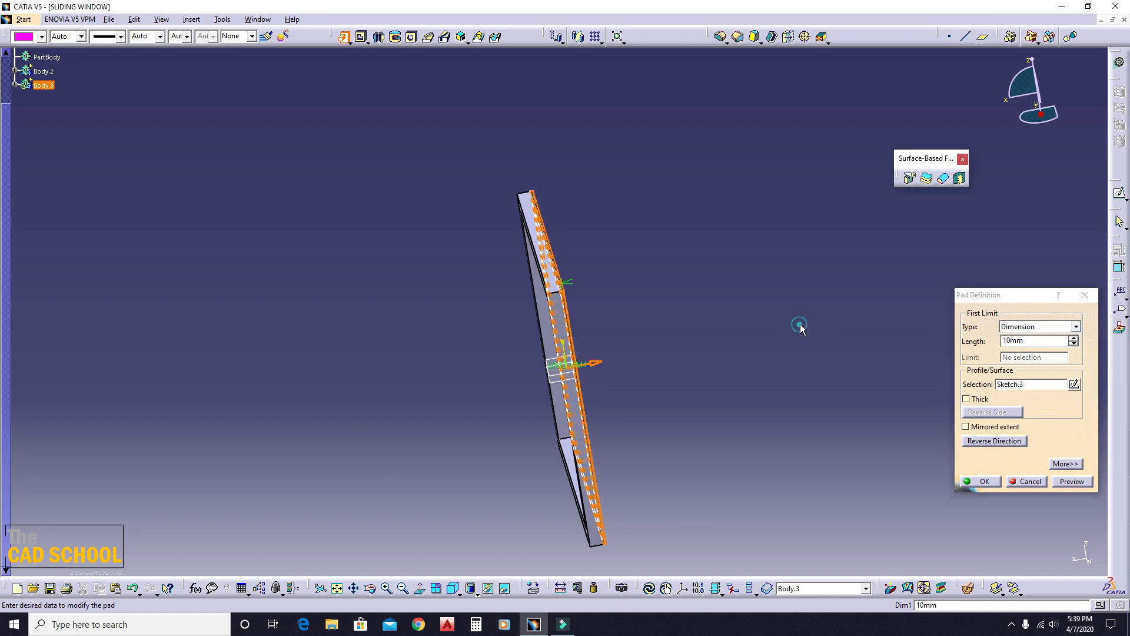
{"action": "middle_click_drag", "start_coordinate": [798, 325], "coordinate": [660, 377]}
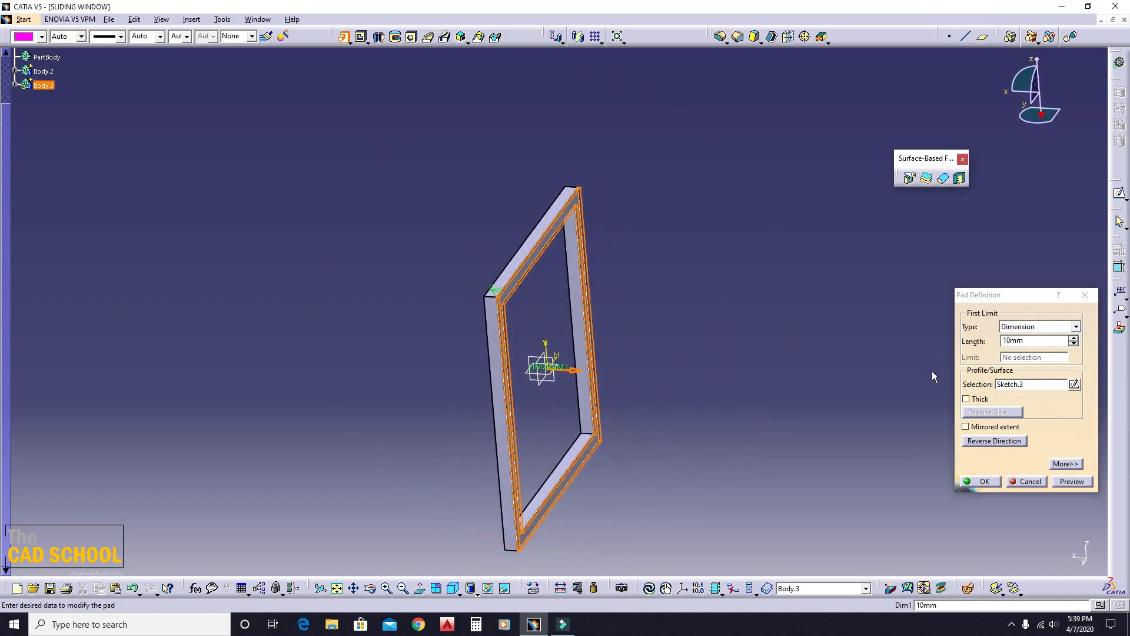
{"action": "left_click", "coordinate": [973, 481]}
Start a new sketch on the outer face of the 10 mm pad.
{"action": "middle_click_drag", "start_coordinate": [651, 265], "coordinate": [561, 309]}
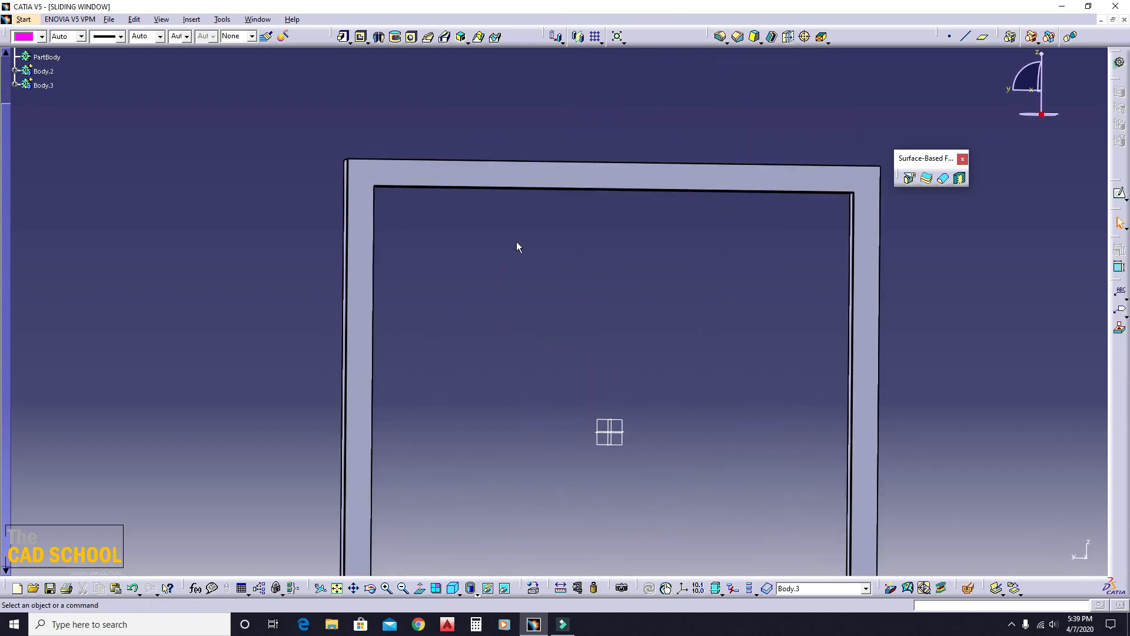
{"action": "middle_click_drag", "start_coordinate": [517, 246], "coordinate": [454, 245]}
{"action": "left_click", "coordinate": [483, 220]}
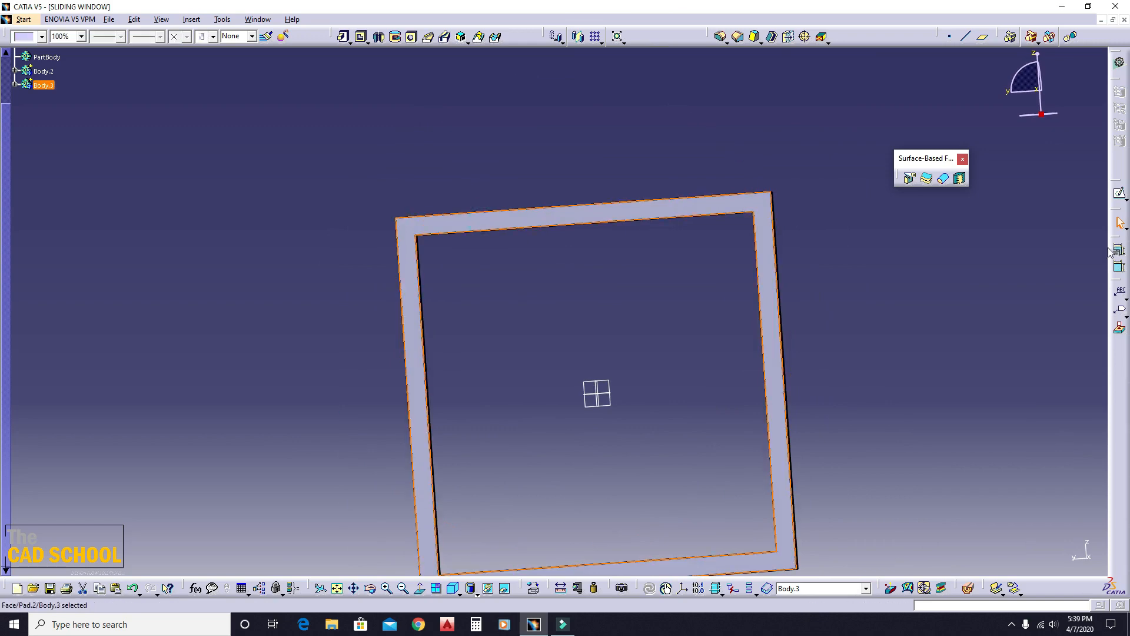
{"action": "left_click", "coordinate": [1120, 193]}
{"action": "middle_click_drag", "start_coordinate": [526, 278], "coordinate": [521, 231]}
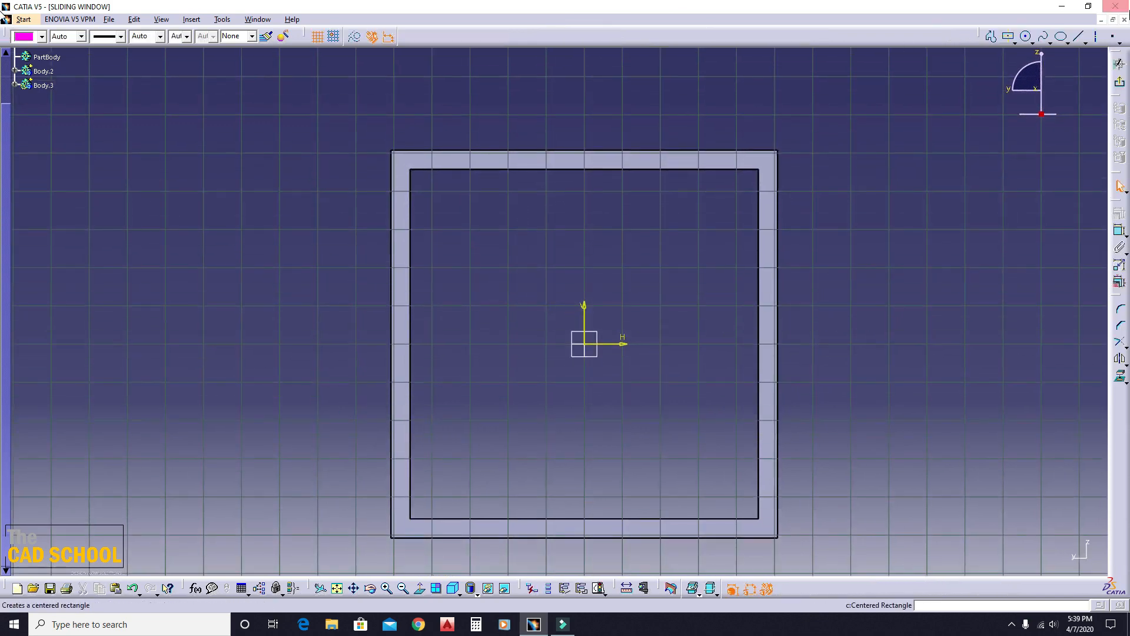
{"action": "left_click", "coordinate": [1080, 37]}
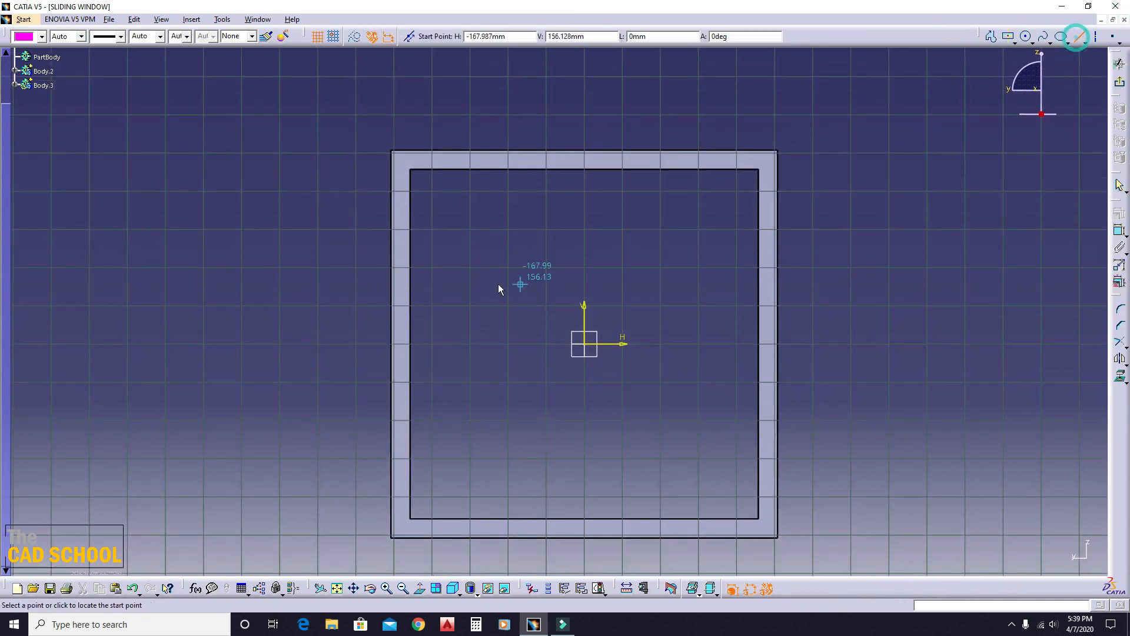
{"action": "left_click", "coordinate": [429, 163]}
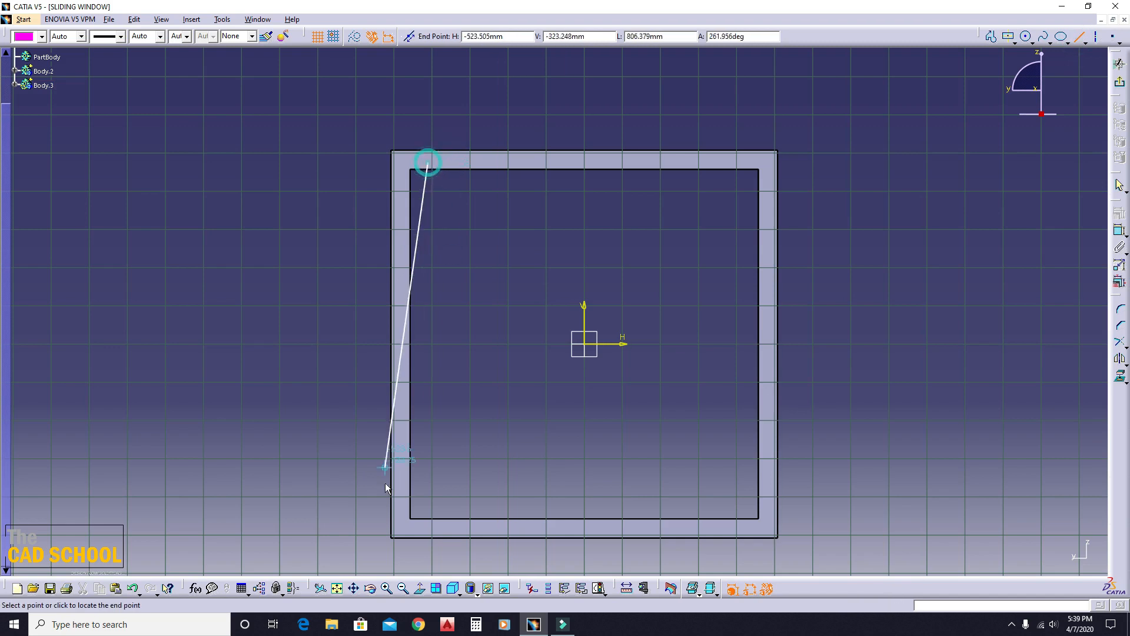
{"action": "left_click", "coordinate": [426, 525]}
{"action": "left_click", "coordinate": [485, 446]}
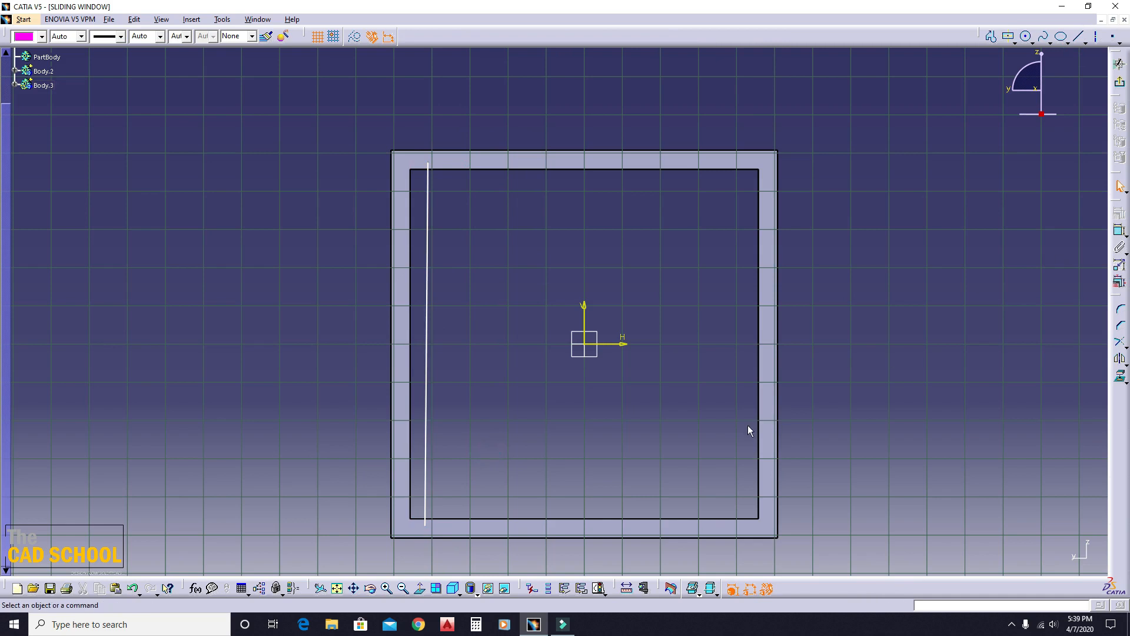
{"action": "key", "text": "ctrl+z"}
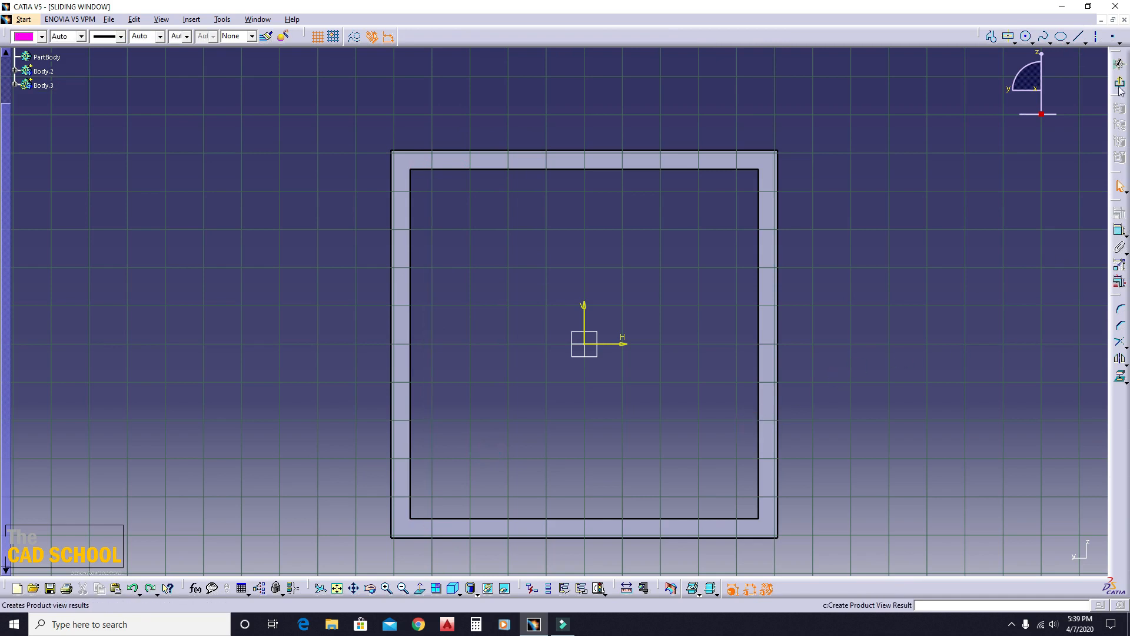
Sketch a vertical line spanning the frame opening, about 48 mm inside its left inner edge, with both ends overlapping the frame.
{"action": "left_click", "coordinate": [1076, 35]}
{"action": "left_click", "coordinate": [429, 161]}
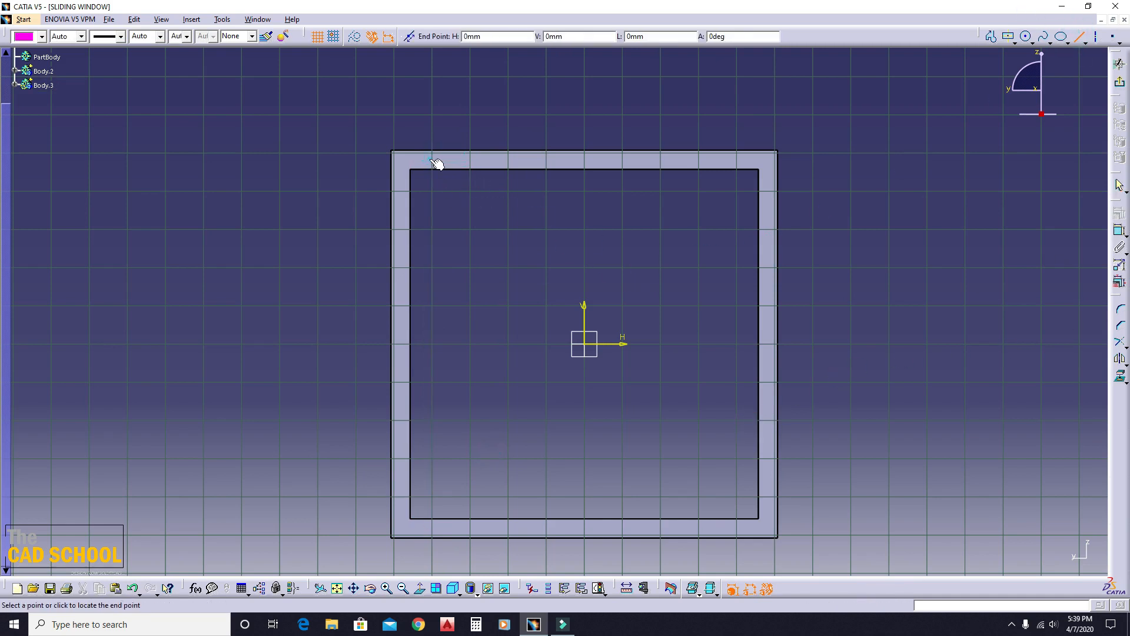
{"action": "left_click", "coordinate": [429, 534]}
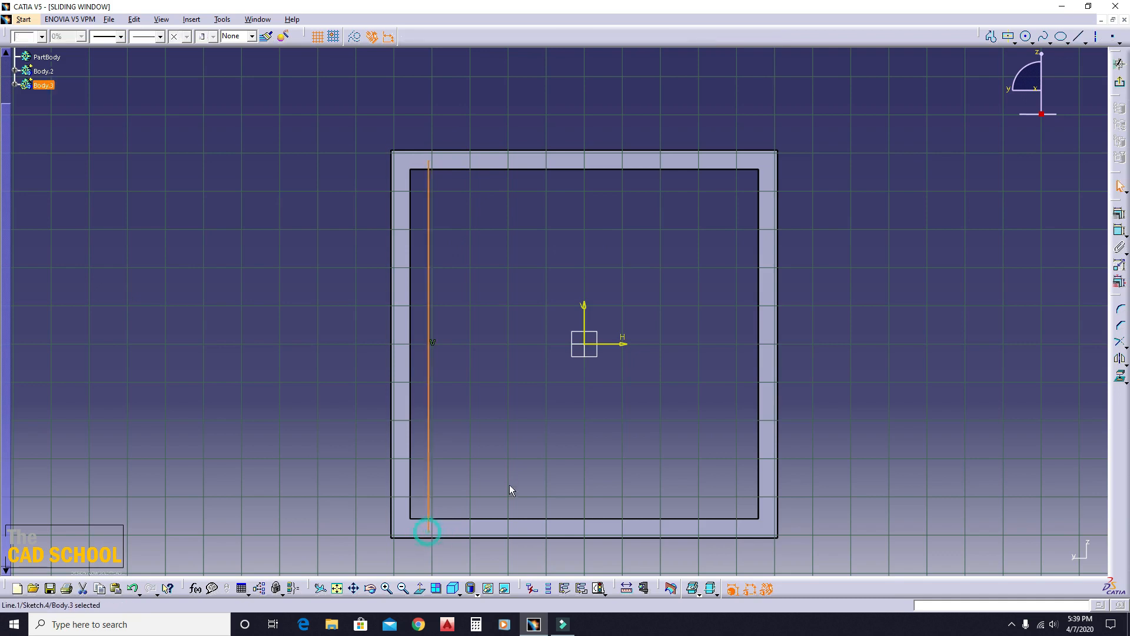
Dimension the vertical line from the frame opening's left inner edge and set the distance to 50 mm.
{"action": "left_click", "coordinate": [1121, 232]}
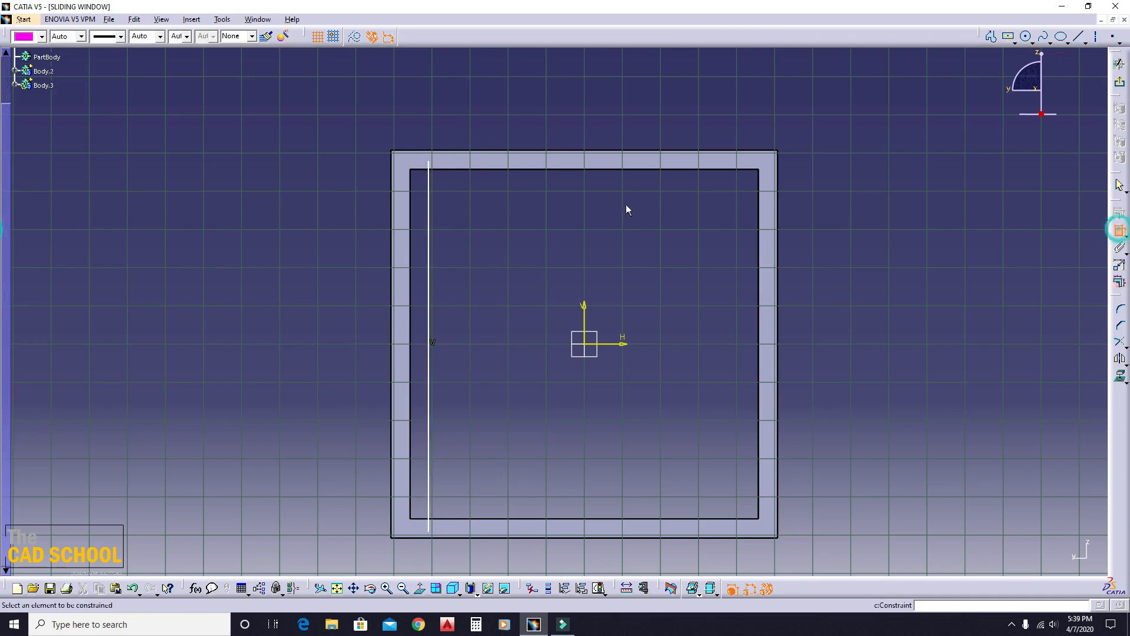
{"action": "left_click", "coordinate": [413, 190]}
{"action": "left_click", "coordinate": [429, 193]}
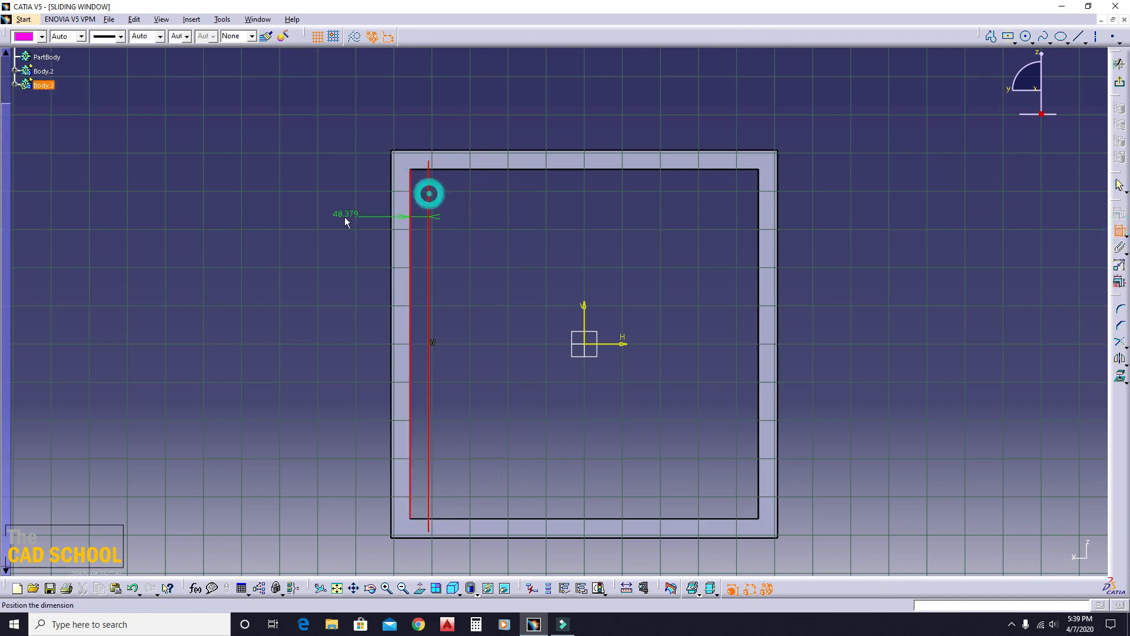
{"action": "left_click", "coordinate": [347, 215]}
{"action": "double_click", "coordinate": [352, 218]}
{"action": "type", "text": "50"}
{"action": "key", "text": "Return"}
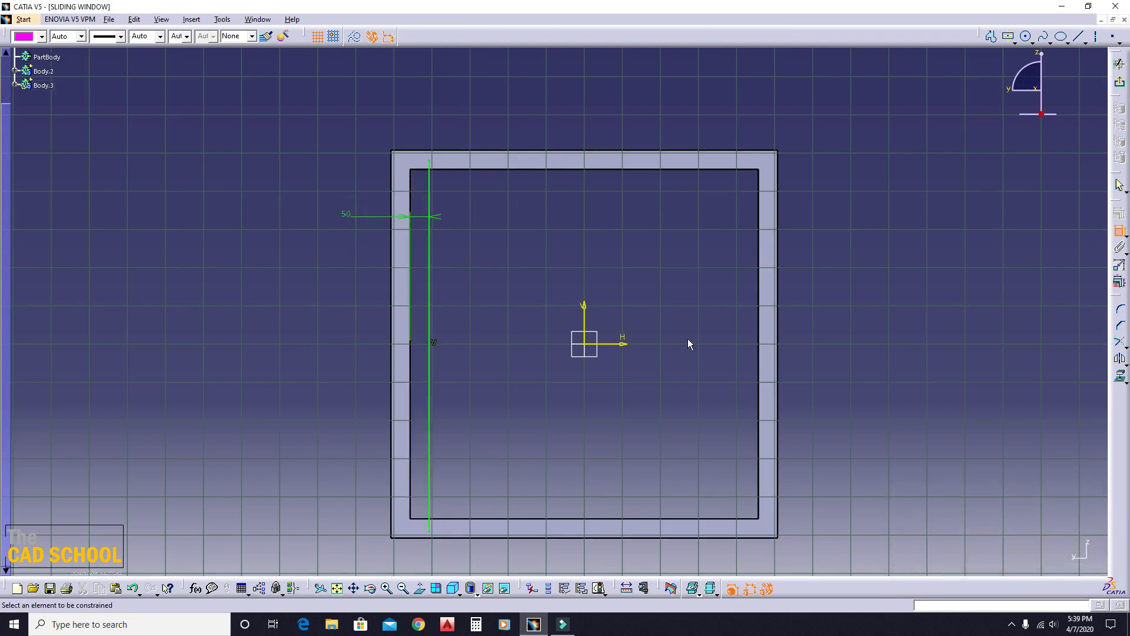
{"action": "middle_click_drag", "start_coordinate": [623, 227], "coordinate": [621, 229]}
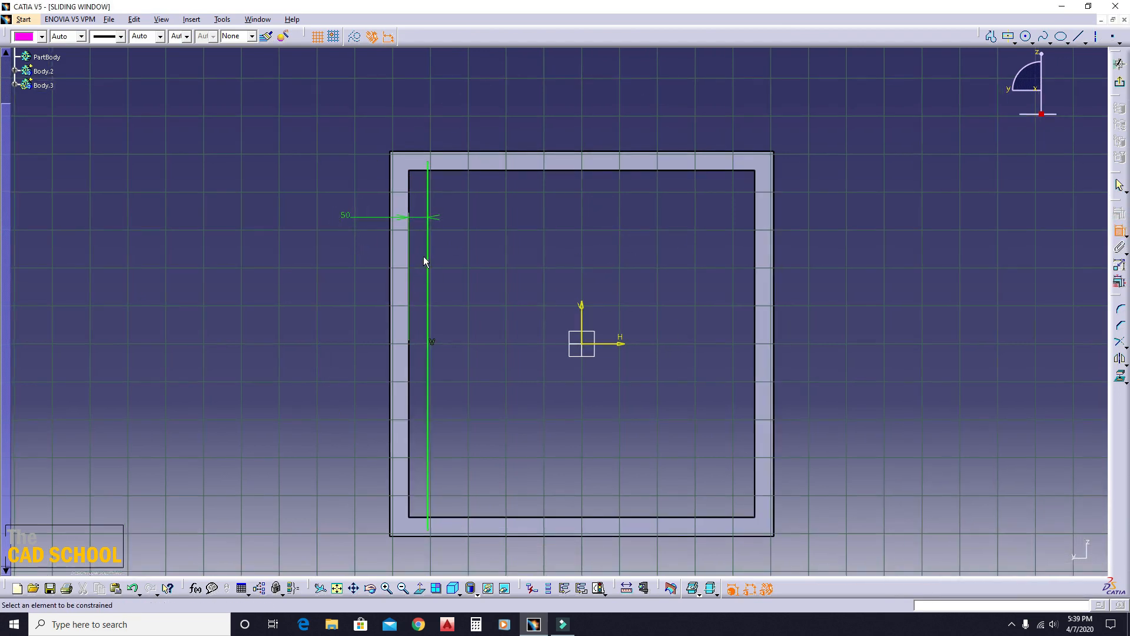
{"action": "left_click", "coordinate": [428, 254]}
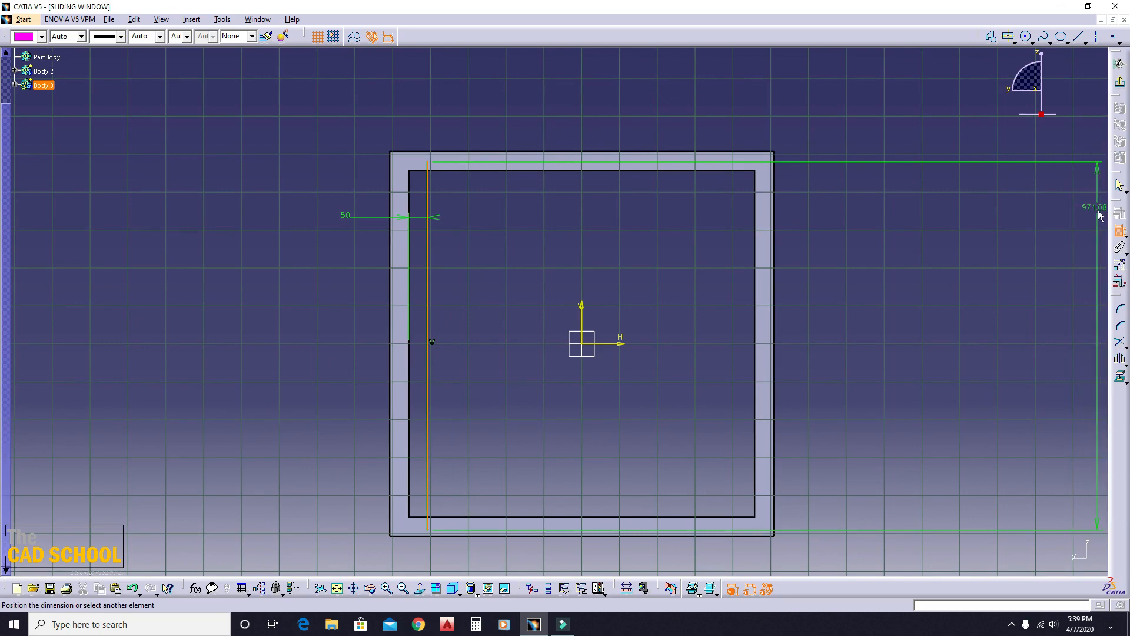
{"action": "left_click", "coordinate": [1119, 230]}
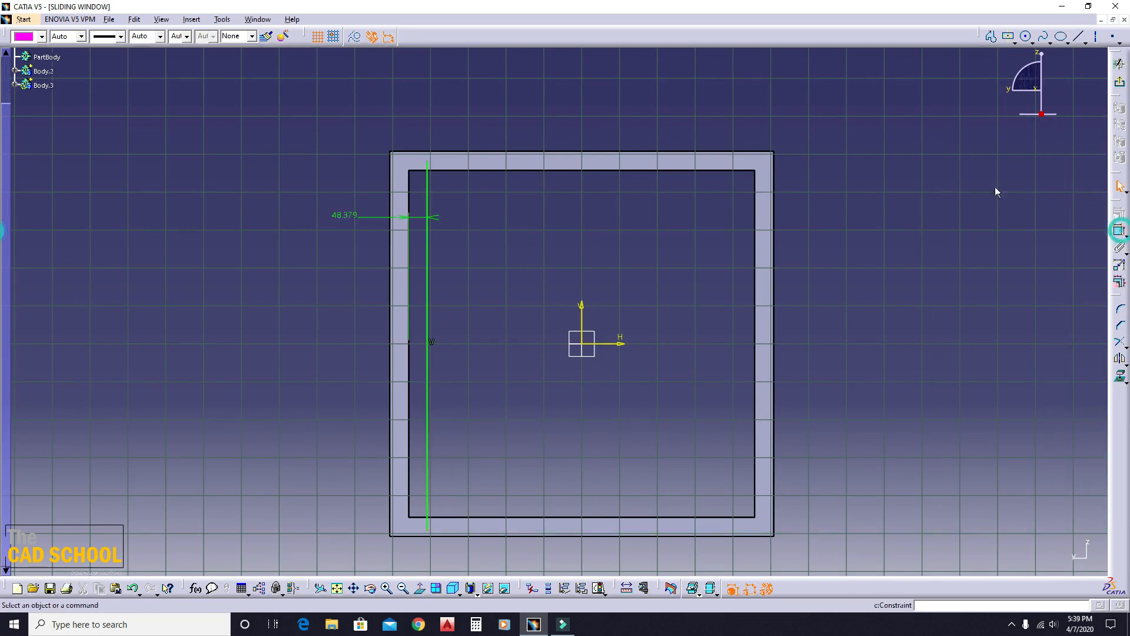
{"action": "double_click", "coordinate": [340, 216]}
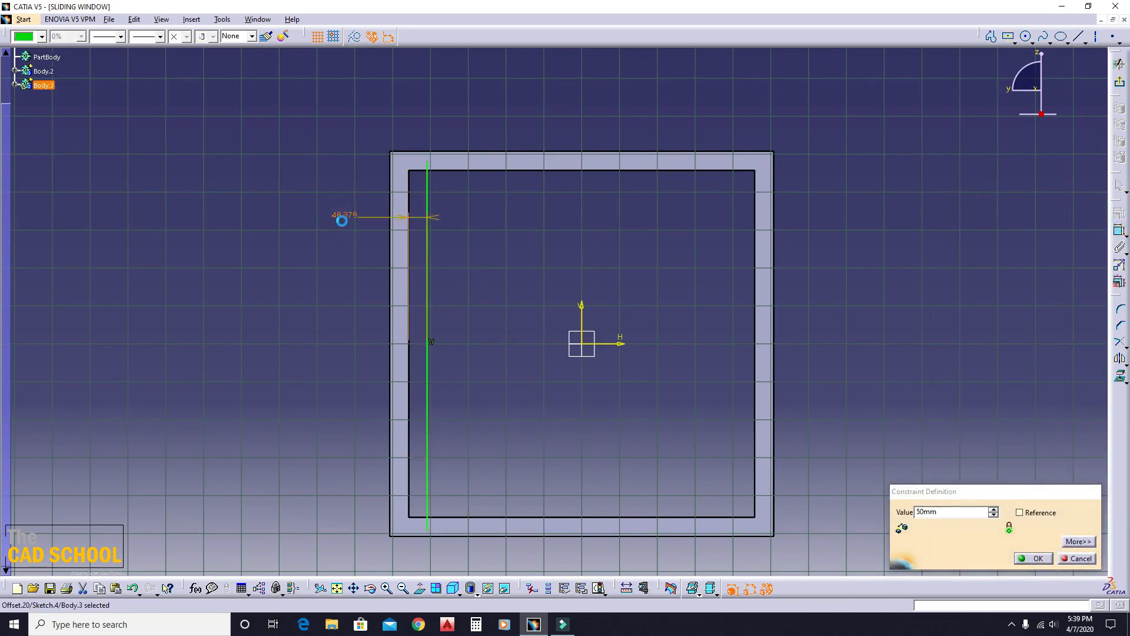
{"action": "key", "text": "Return"}
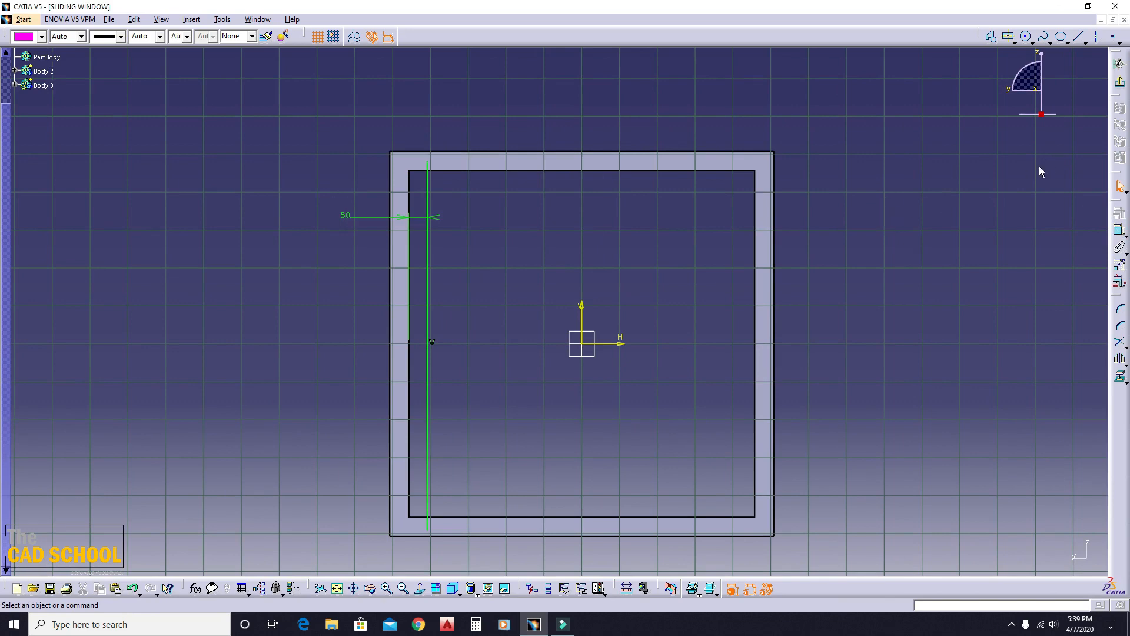
{"action": "left_click", "coordinate": [1122, 345]}
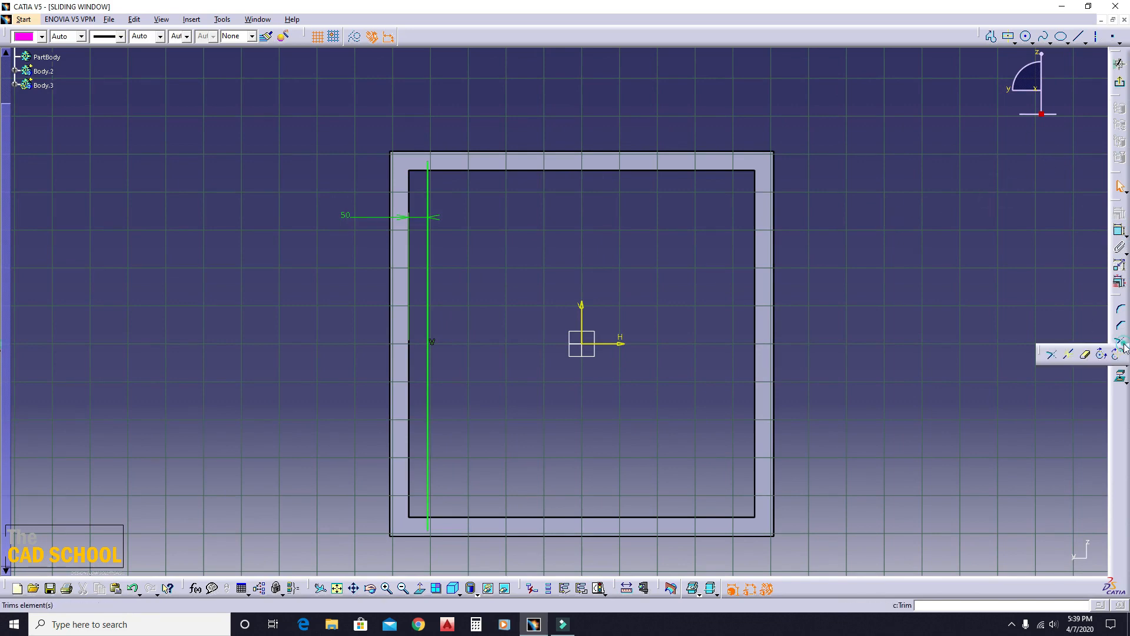
{"action": "left_click", "coordinate": [1053, 305]}
{"action": "left_click", "coordinate": [1120, 344]}
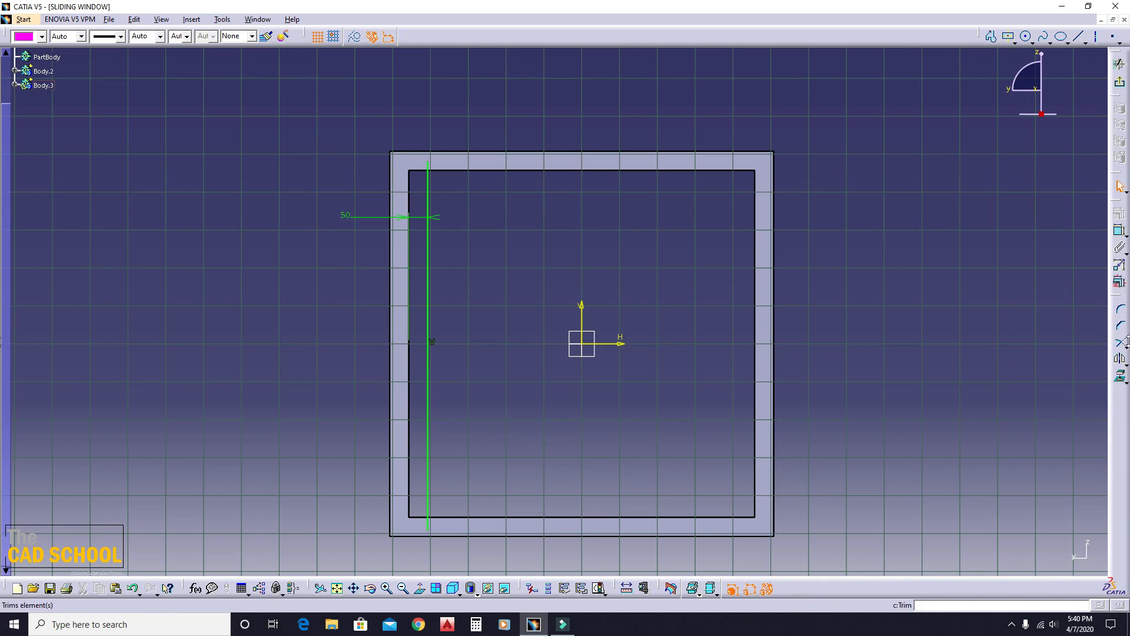
Exit the line sketch and insert a new body into the part.
{"action": "left_click", "coordinate": [1120, 86]}
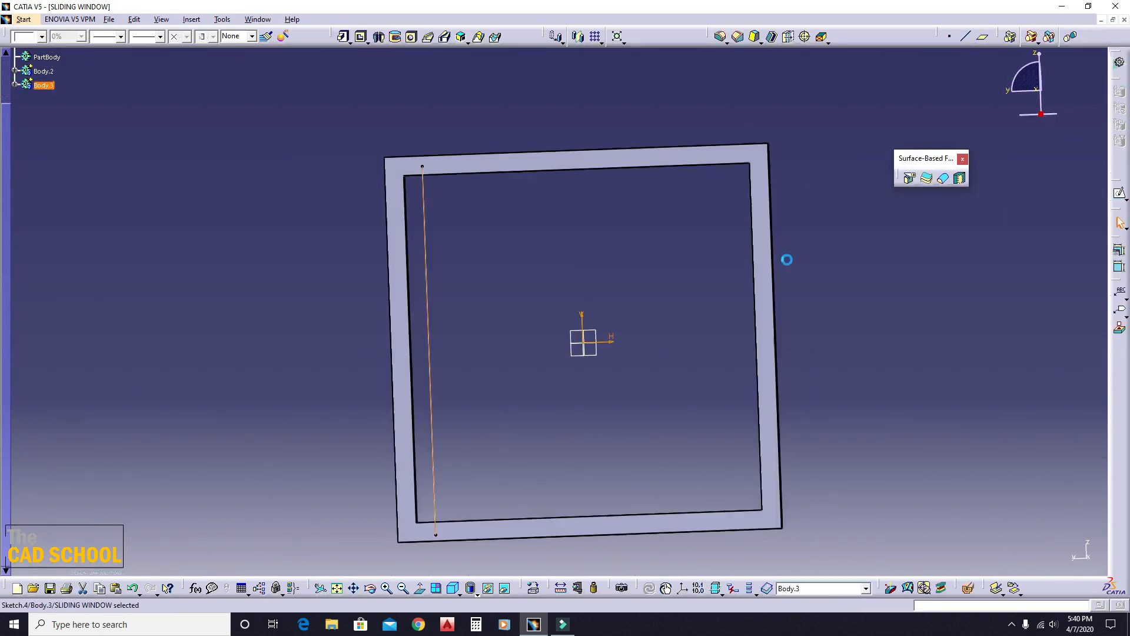
{"action": "middle_click_drag", "start_coordinate": [147, 156], "coordinate": [337, 247]}
{"action": "middle_click_drag", "start_coordinate": [502, 209], "coordinate": [568, 271]}
{"action": "left_click", "coordinate": [196, 22]}
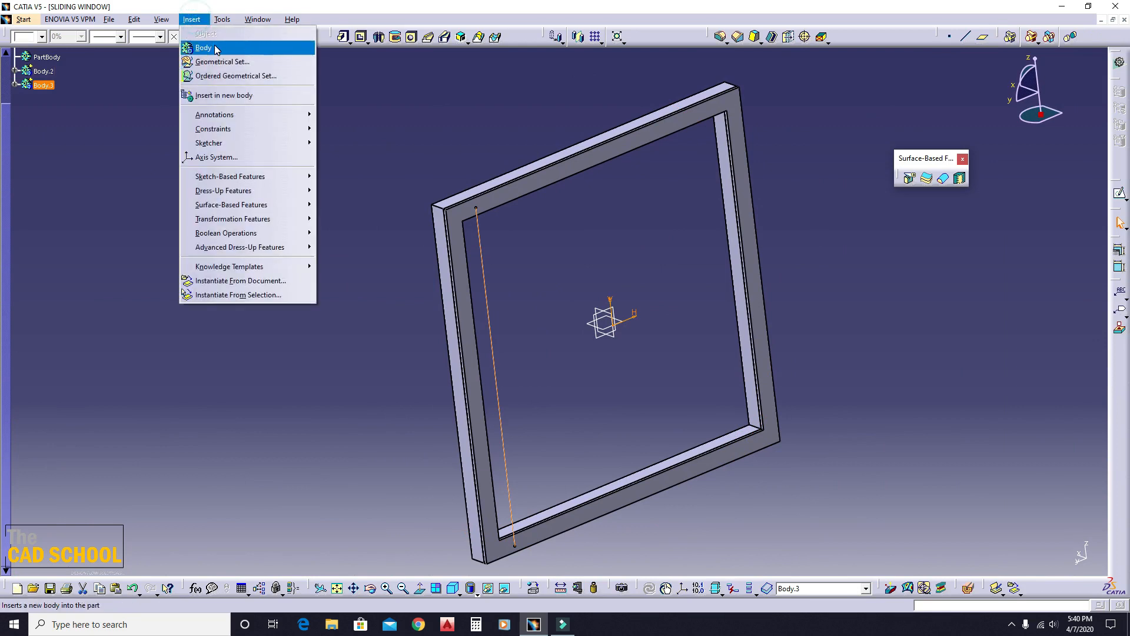
{"action": "left_click", "coordinate": [214, 45]}
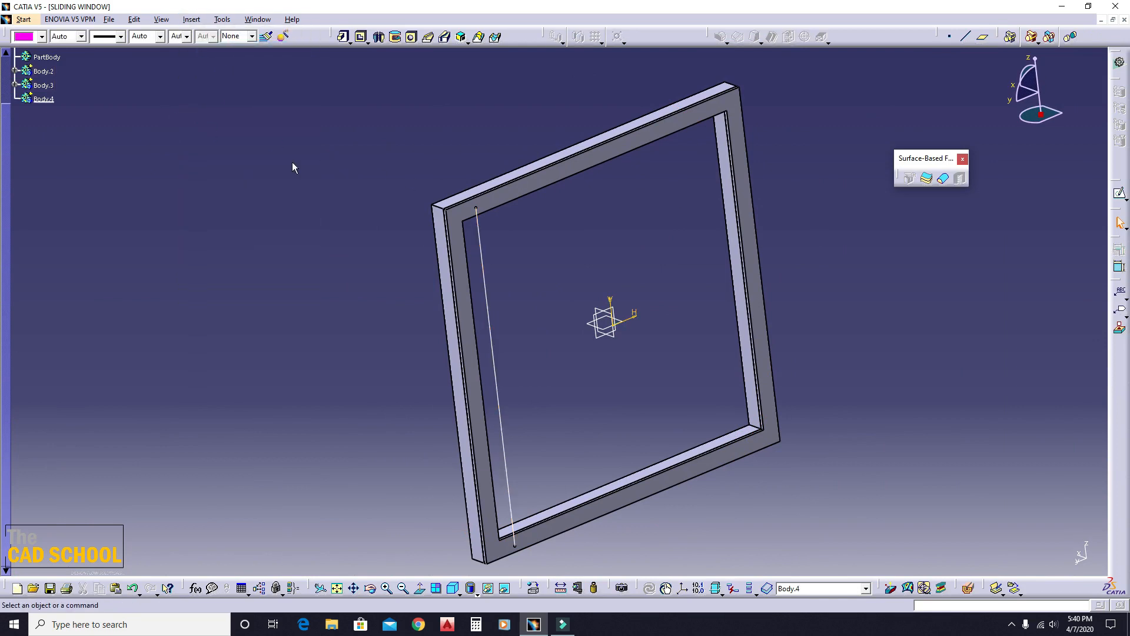
Pad the open vertical line sketch 10 mm as a thick profile, with both Thickness1 and Thickness2 at 5 mm.
{"action": "left_click", "coordinate": [343, 37]}
{"action": "left_click", "coordinate": [480, 231]}
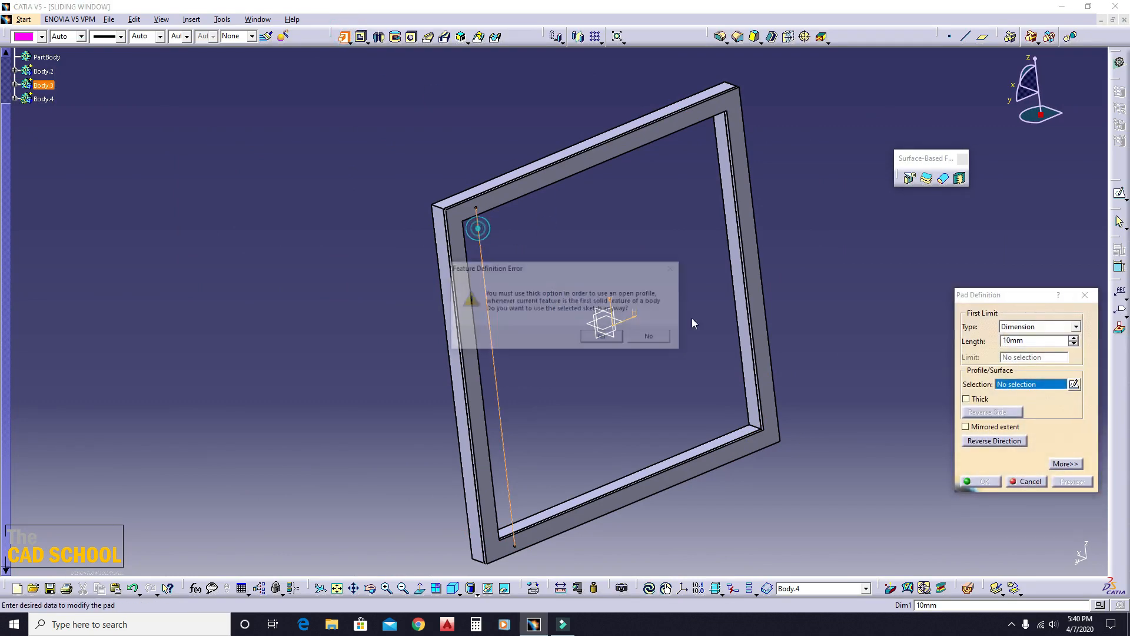
{"action": "left_click", "coordinate": [603, 338]}
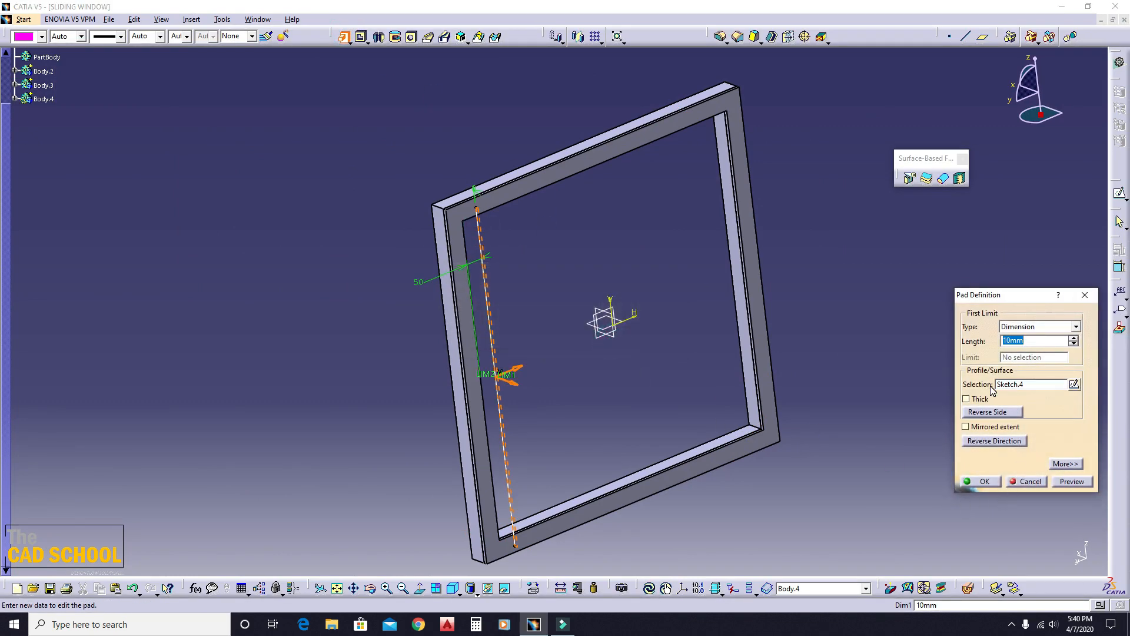
{"action": "left_click", "coordinate": [975, 399]}
{"action": "middle_click_drag", "start_coordinate": [621, 358], "coordinate": [615, 288]}
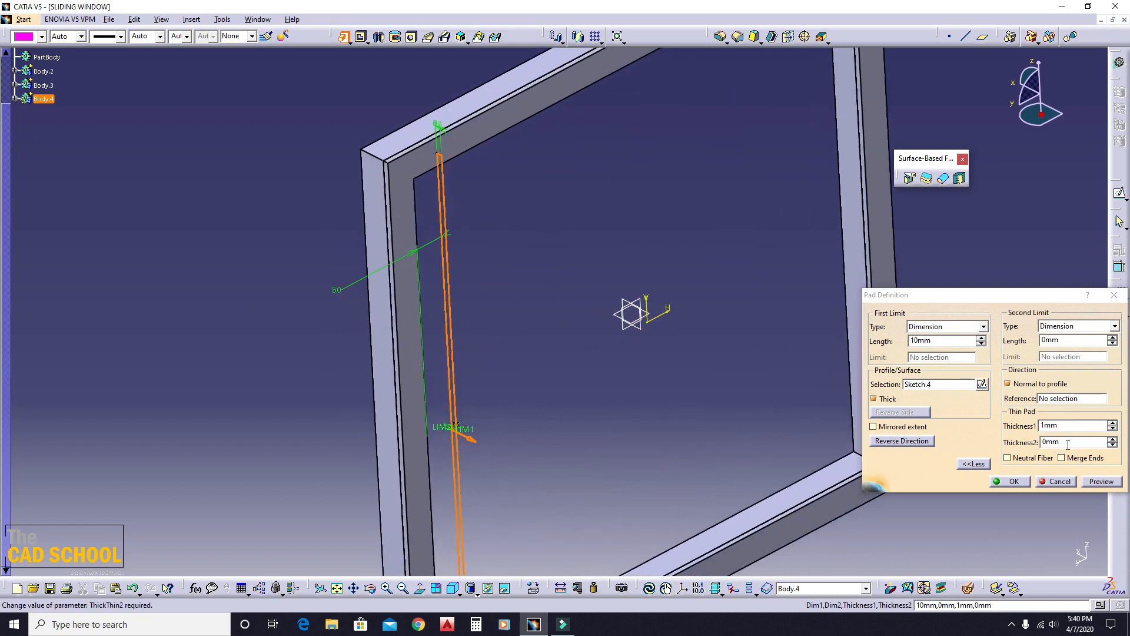
{"action": "double_click", "coordinate": [1063, 426]}
{"action": "left_click", "coordinate": [625, 397]}
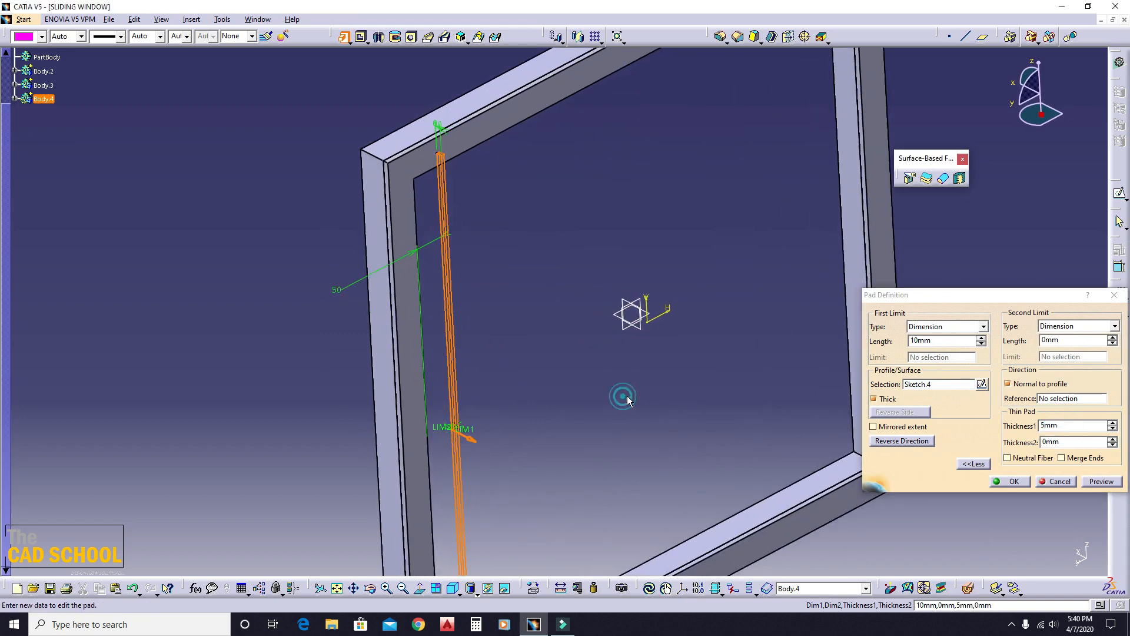
{"action": "double_click", "coordinate": [1069, 442]}
{"action": "type", "text": "5"}
{"action": "left_click", "coordinate": [491, 380]}
{"action": "middle_click_drag", "start_coordinate": [533, 378], "coordinate": [485, 383]}
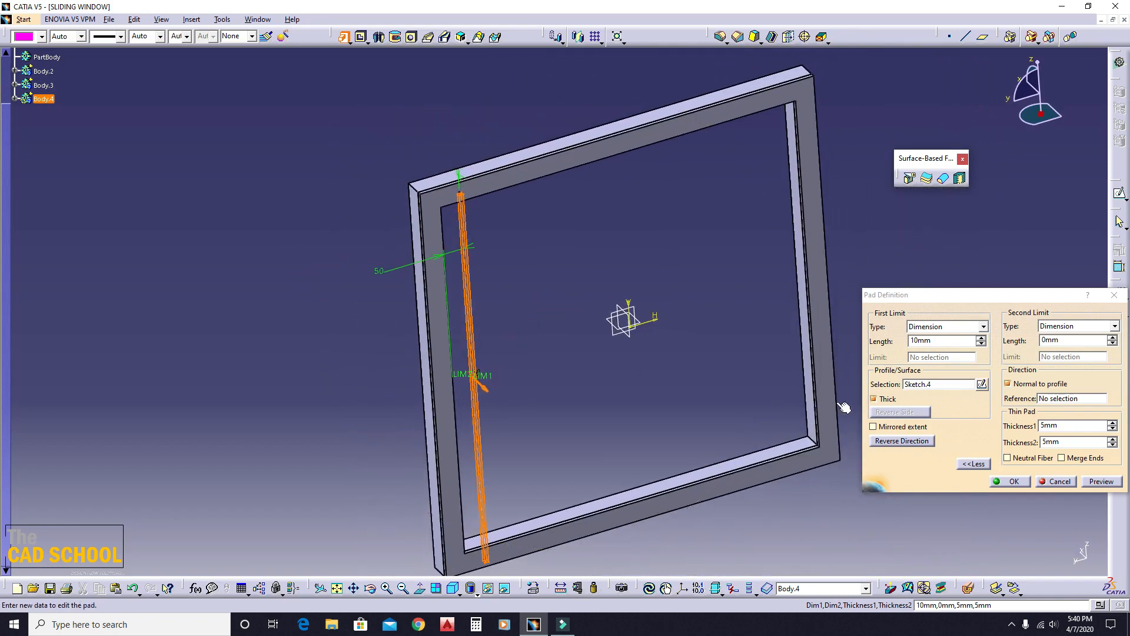
{"action": "left_click", "coordinate": [1008, 482]}
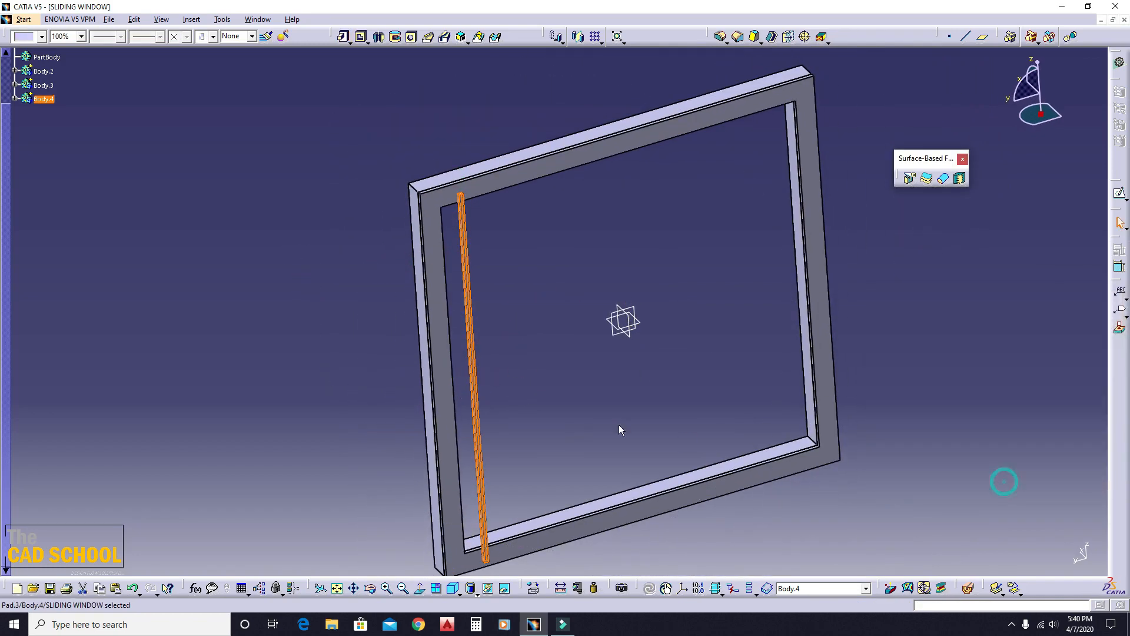
Reverse the extrusion direction of the vertical bar's pad.
{"action": "mouse_move", "coordinate": [619, 425]}
{"action": "middle_mouse_down"}
{"action": "mouse_move", "coordinate": [583, 369]}
{"action": "mouse_move", "coordinate": [497, 373]}
{"action": "mouse_move", "coordinate": [596, 465]}
{"action": "mouse_move", "coordinate": [553, 371]}
{"action": "mouse_move", "coordinate": [483, 326]}
{"action": "middle_mouse_up"}
{"action": "double_click", "coordinate": [419, 368]}
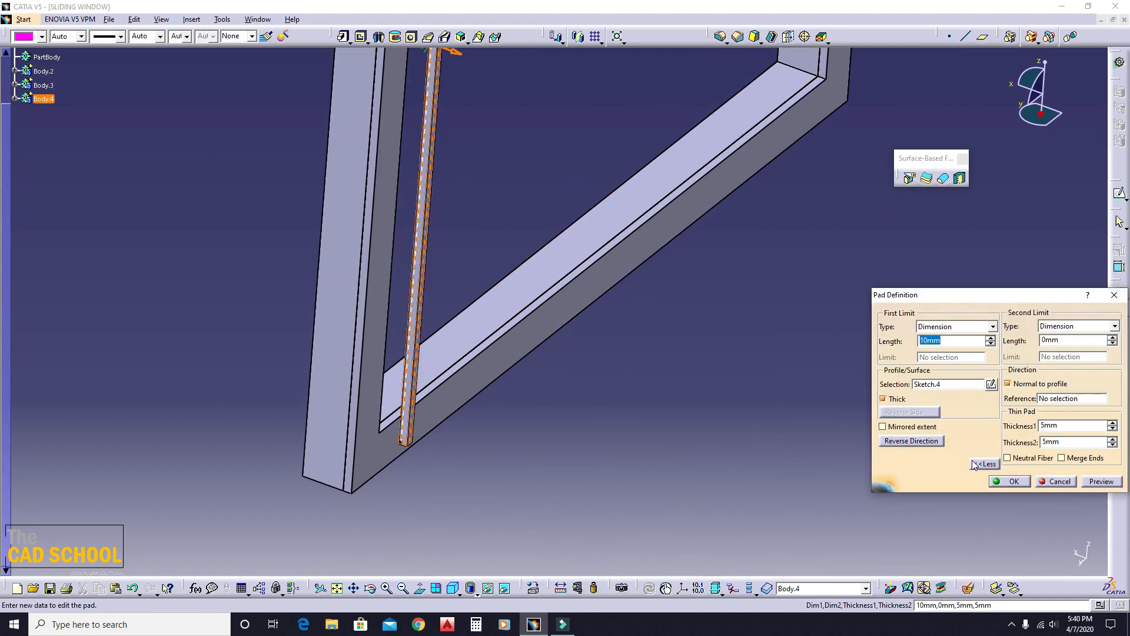
{"action": "left_click", "coordinate": [930, 441]}
{"action": "left_click", "coordinate": [1012, 482]}
{"action": "middle_click_drag", "start_coordinate": [602, 330], "coordinate": [494, 345]}
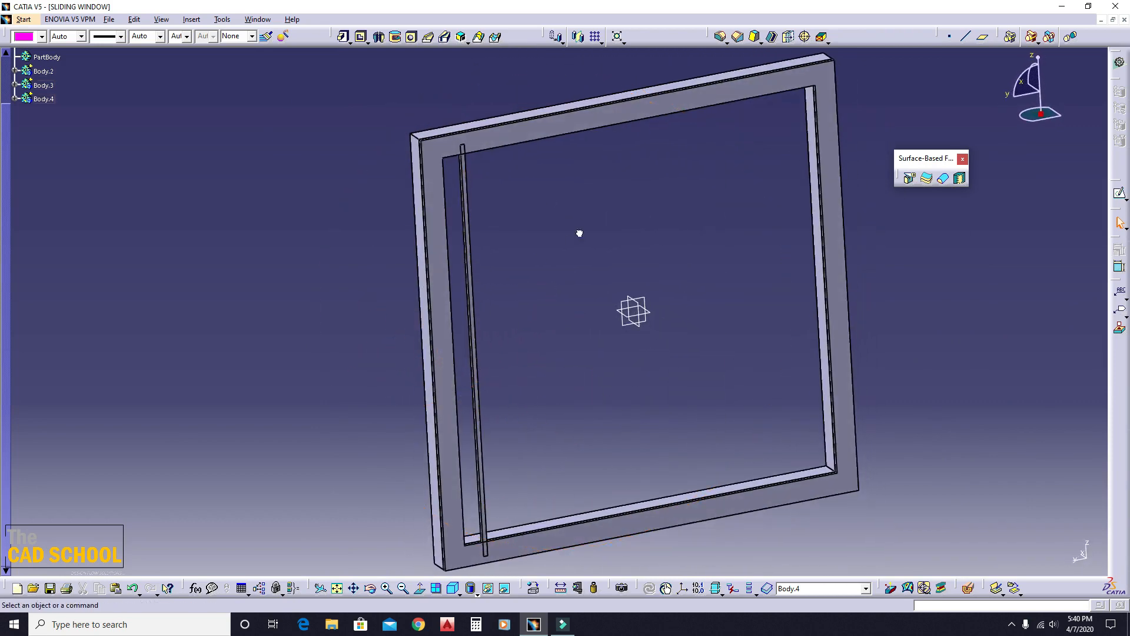
Start a rectangular pattern of the vertical bar with 2 instances at 100 mm spacing.
{"action": "left_click", "coordinate": [591, 37]}
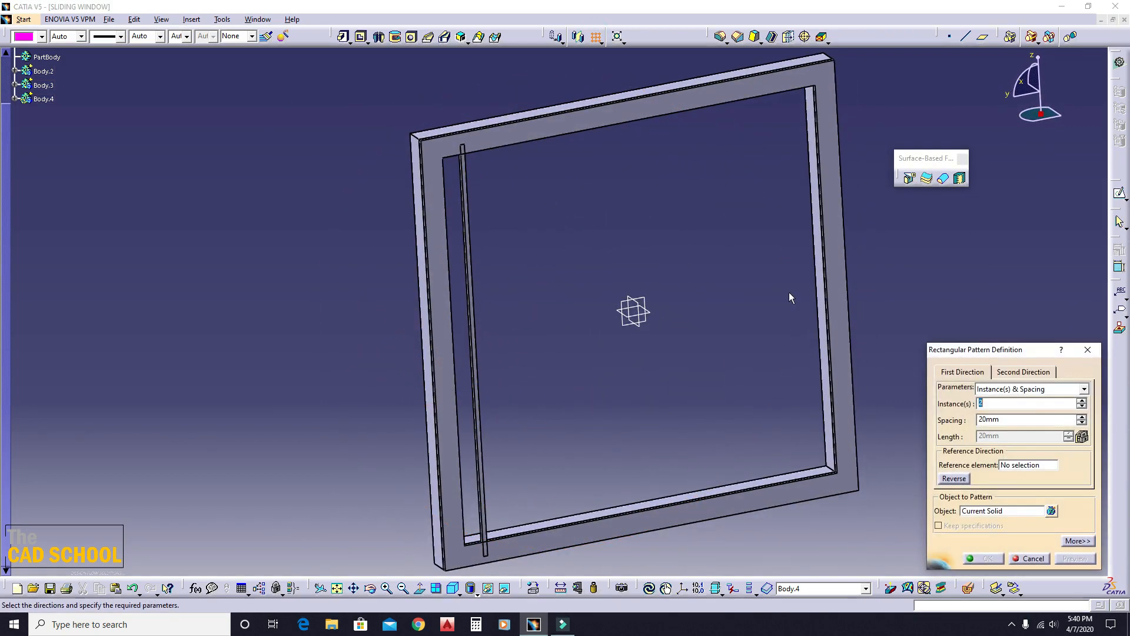
{"action": "left_click", "coordinate": [1019, 406]}
{"action": "left_click", "coordinate": [1010, 418]}
{"action": "type", "text": "100"}
{"action": "key", "text": "Return"}
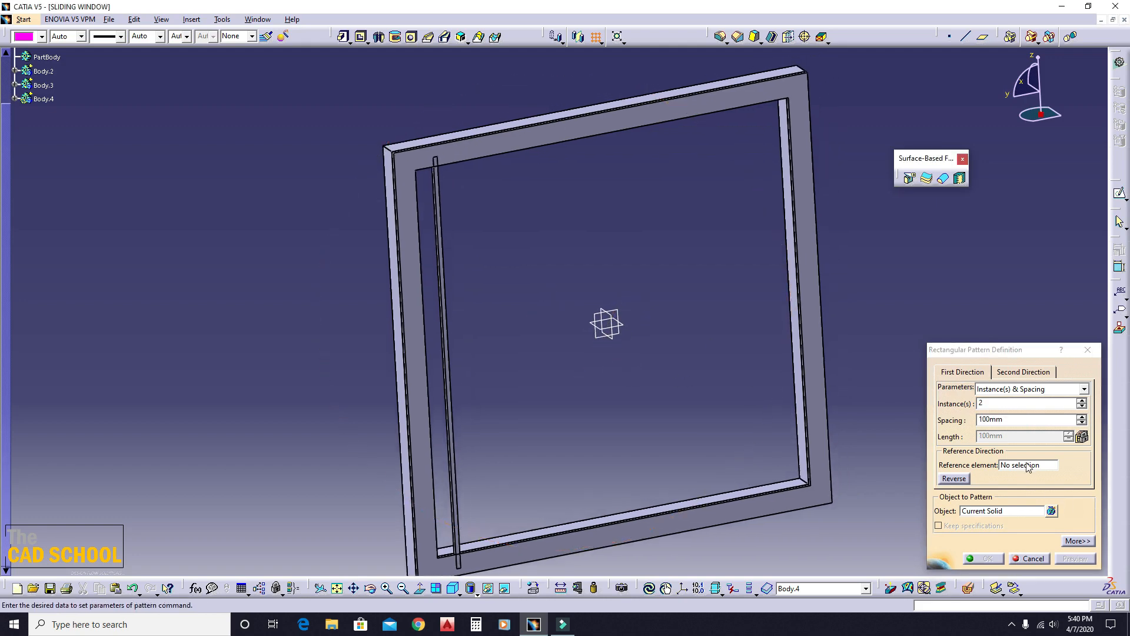
Use the Y axis as the pattern's reference direction, reverse it so the copy falls inside the opening, and create the pattern.
{"action": "left_click", "coordinate": [1027, 465]}
{"action": "right_click", "coordinate": [1028, 465]}
{"action": "left_click", "coordinate": [1038, 498]}
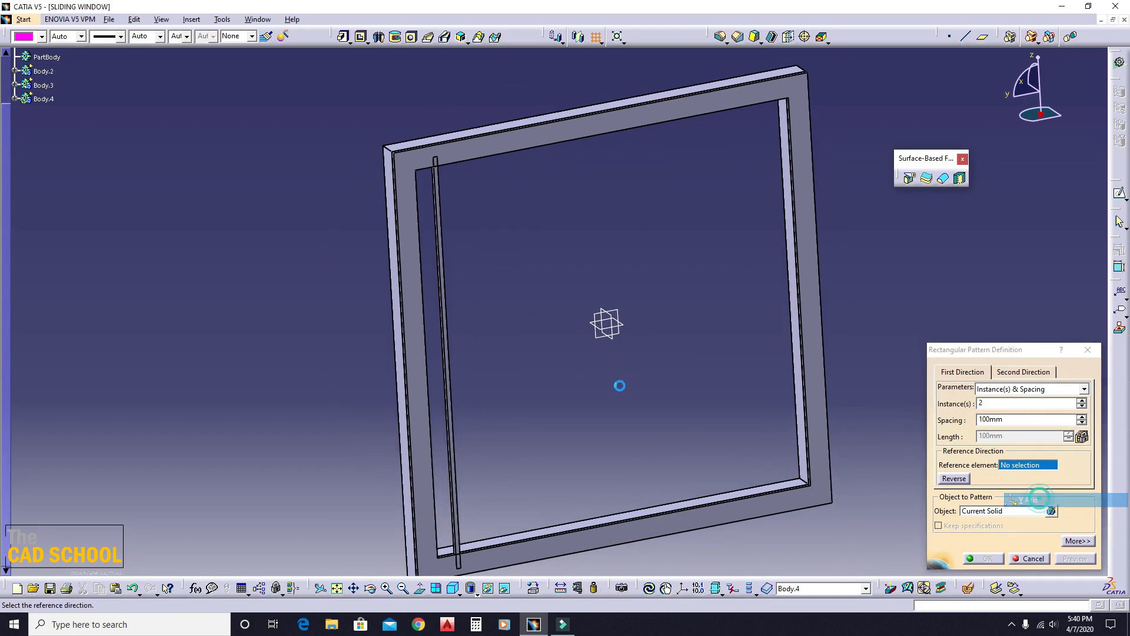
{"action": "middle_click_drag", "start_coordinate": [529, 343], "coordinate": [497, 342]}
{"action": "left_click", "coordinate": [953, 478]}
{"action": "middle_click_drag", "start_coordinate": [578, 330], "coordinate": [551, 294]}
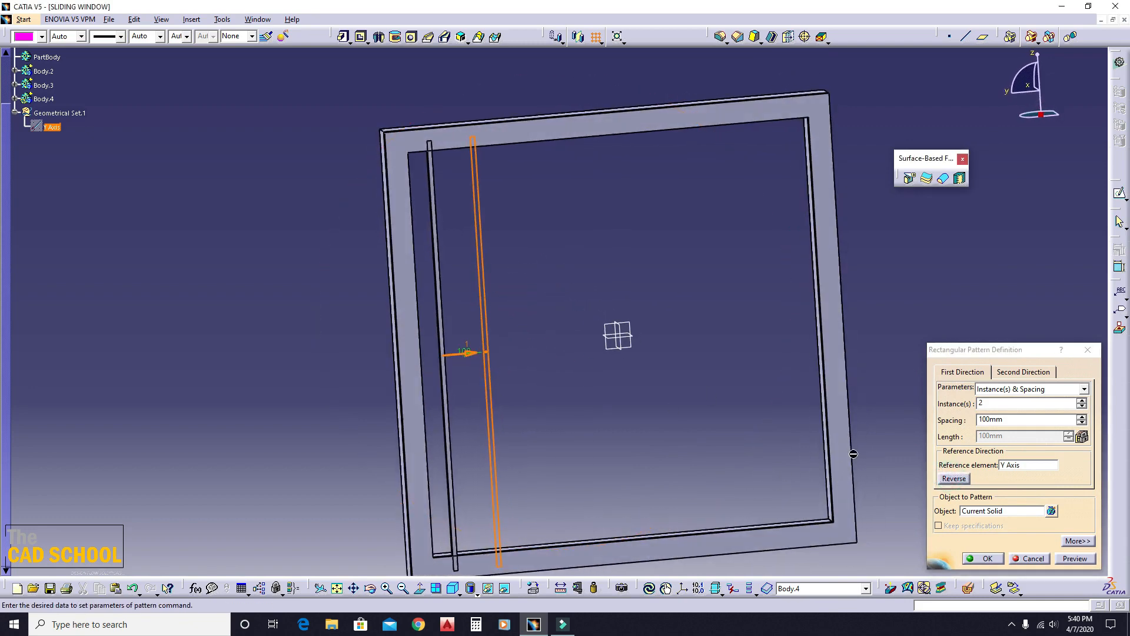
{"action": "left_click", "coordinate": [995, 558]}
Edit the first bar's pad and set its sketch line's distance from the opening's inner edge to 100 mm.
{"action": "mouse_move", "coordinate": [442, 323]}
{"action": "middle_mouse_down"}
{"action": "mouse_move", "coordinate": [432, 323]}
{"action": "mouse_move", "coordinate": [437, 306]}
{"action": "middle_mouse_up"}
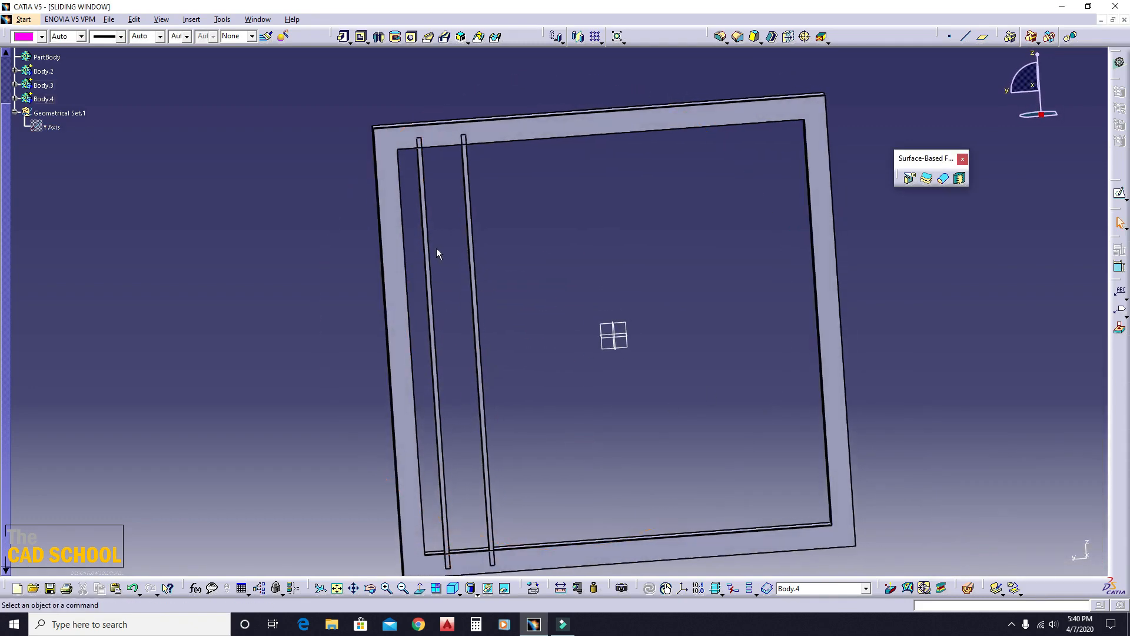
{"action": "double_click", "coordinate": [437, 263]}
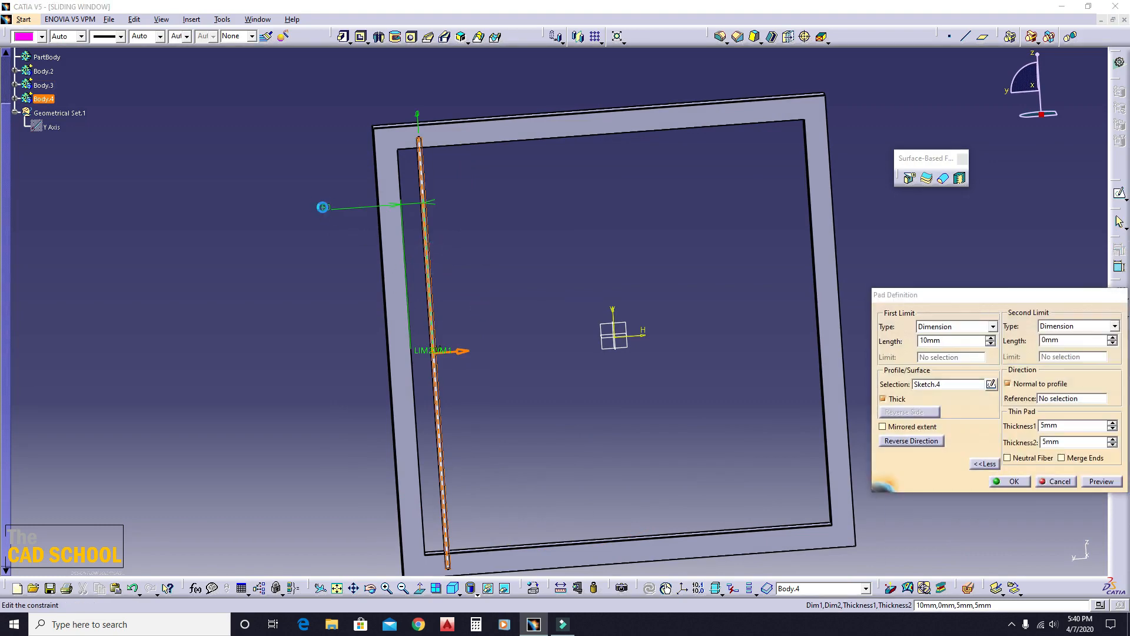
{"action": "double_click", "coordinate": [326, 208]}
{"action": "type", "text": "100"}
{"action": "key", "text": "Return"}
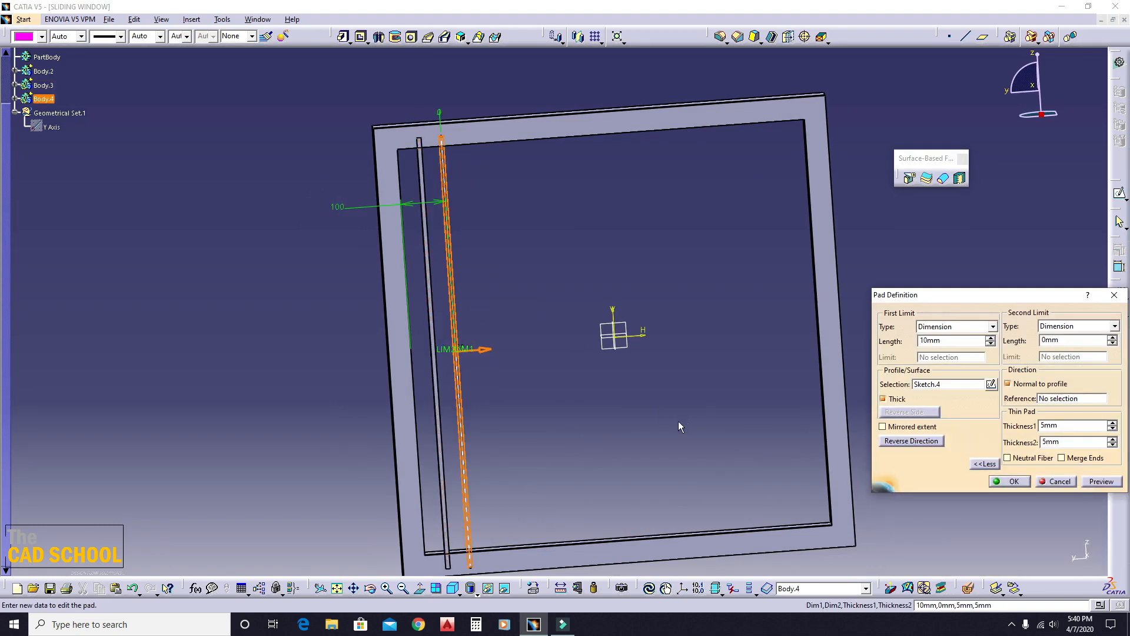
{"action": "left_click", "coordinate": [1009, 481]}
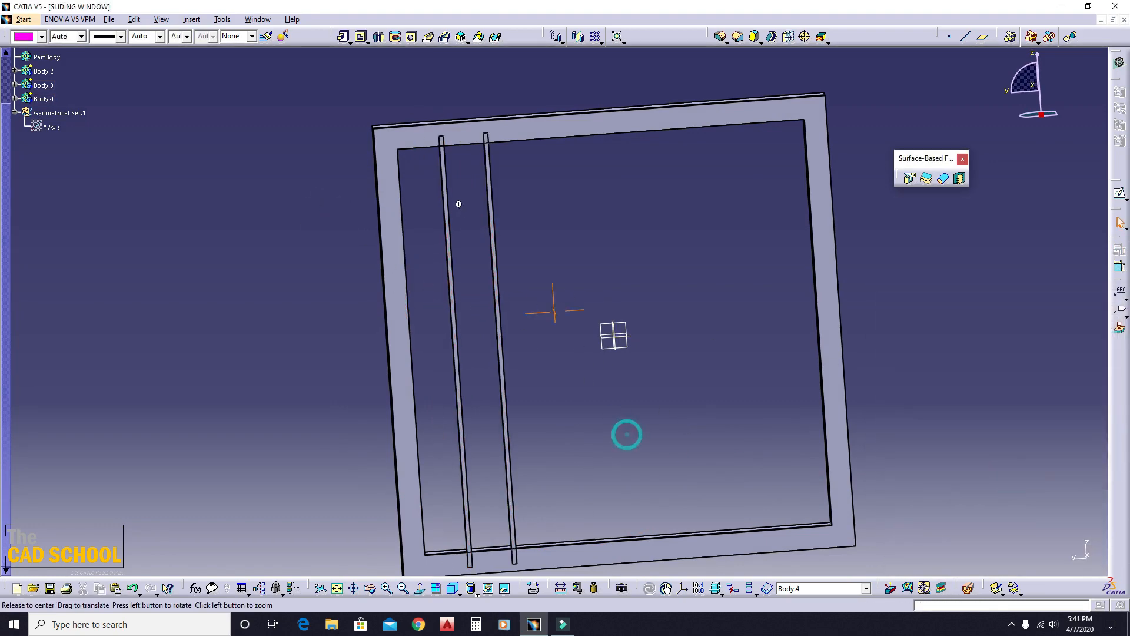
Edit the bars' rectangular pattern and raise the number of instances to 4.
{"action": "middle_click_drag", "start_coordinate": [625, 434], "coordinate": [552, 224]}
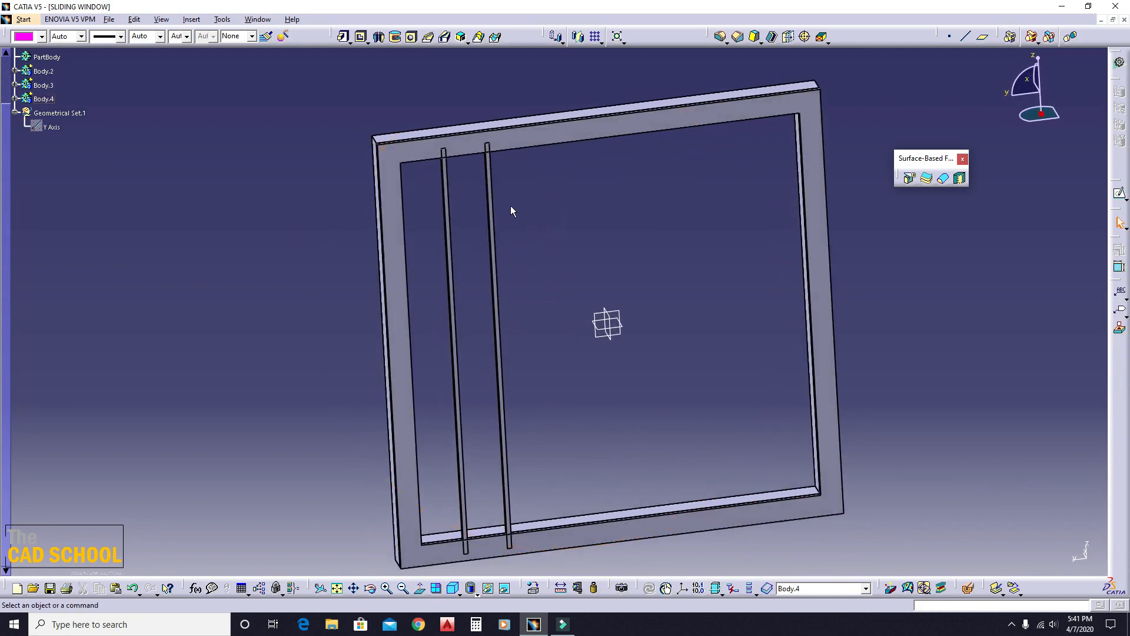
{"action": "middle_click_drag", "start_coordinate": [567, 207], "coordinate": [524, 136]}
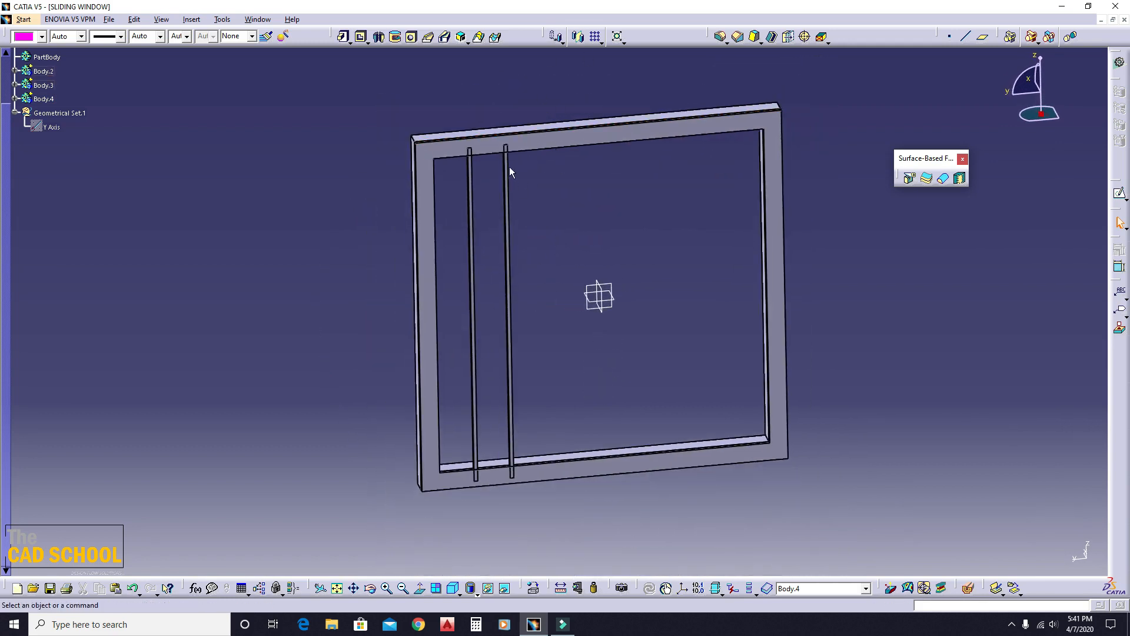
{"action": "double_click", "coordinate": [508, 176]}
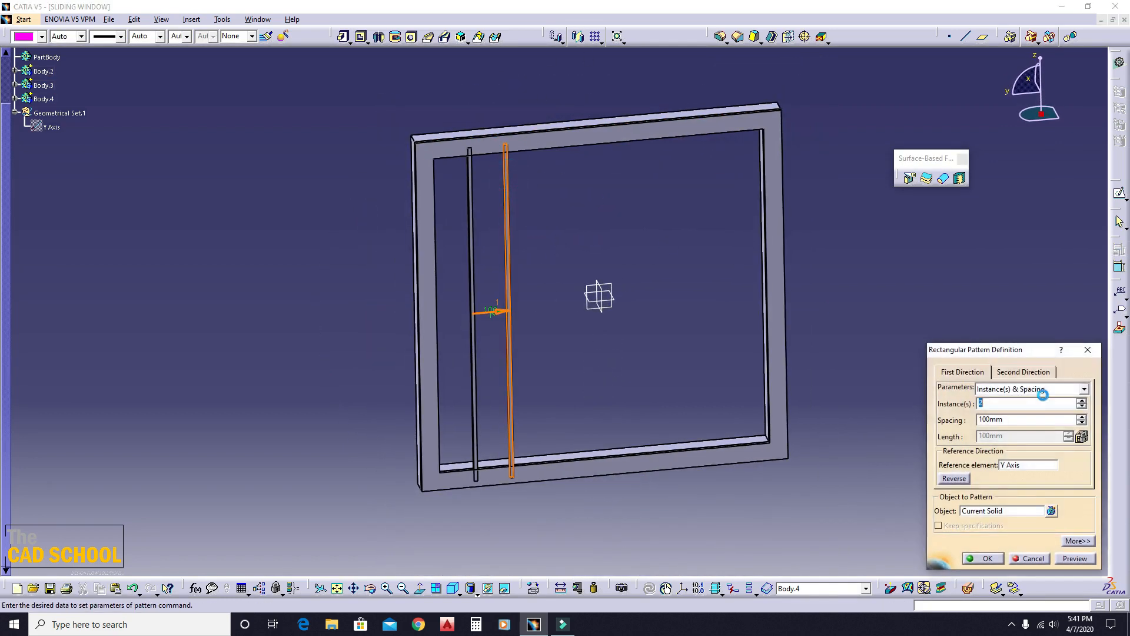
{"action": "left_click", "coordinate": [1082, 401]}
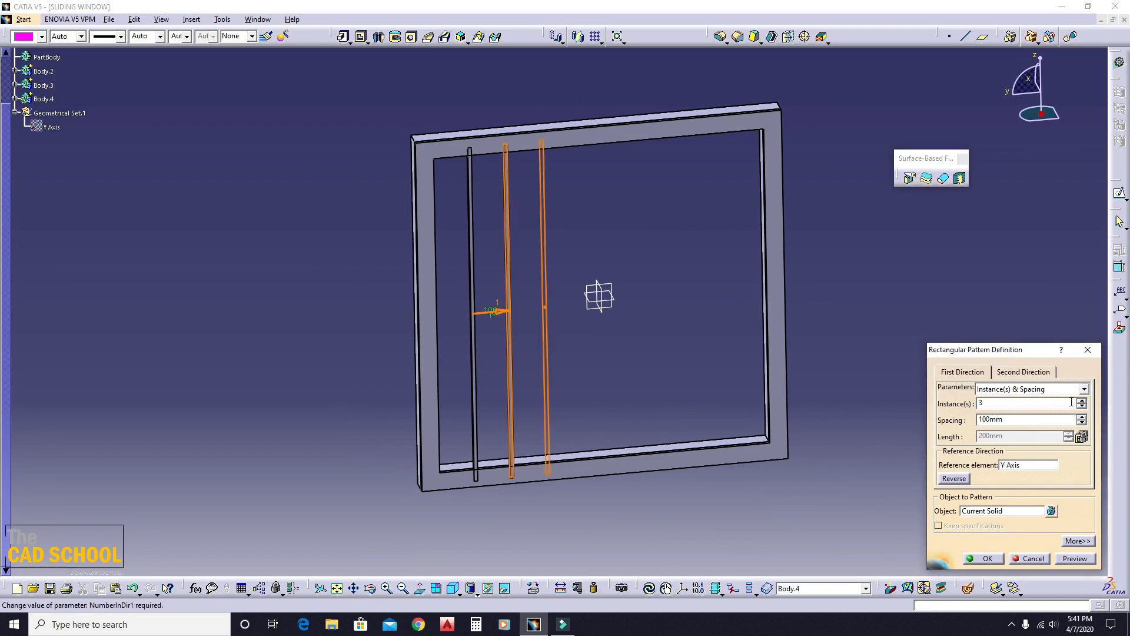
{"action": "left_click", "coordinate": [1082, 401]}
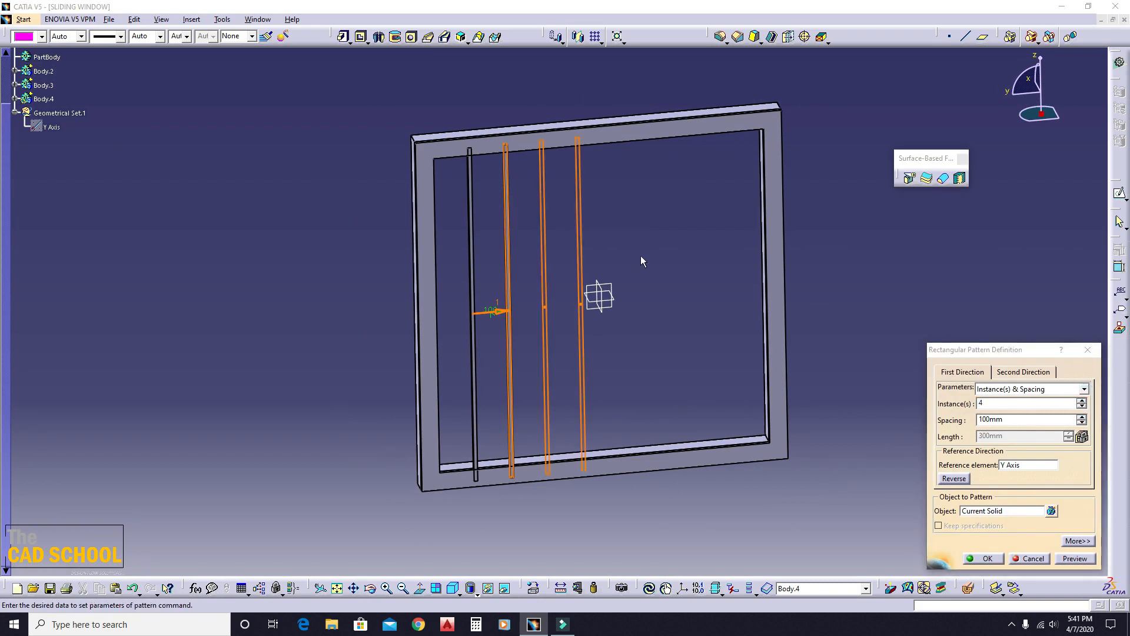
{"action": "middle_click_drag", "start_coordinate": [643, 255], "coordinate": [568, 218]}
{"action": "left_click", "coordinate": [973, 554]}
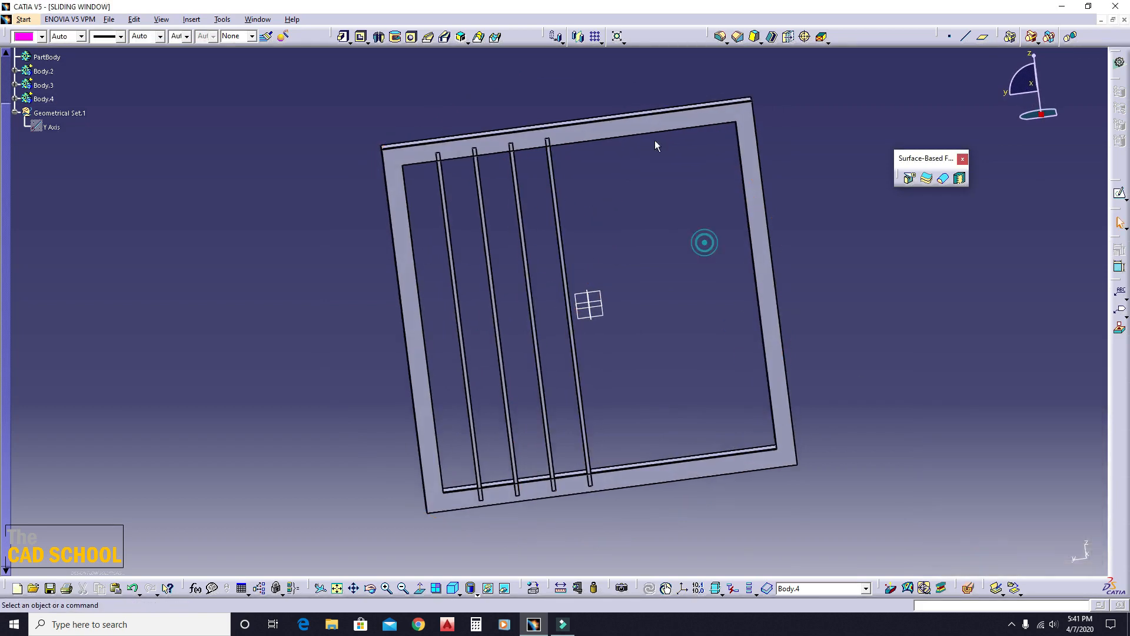
Mirror the four vertical bars about the zx plane to fill the other half of the opening.
{"action": "left_click", "coordinate": [579, 36]}
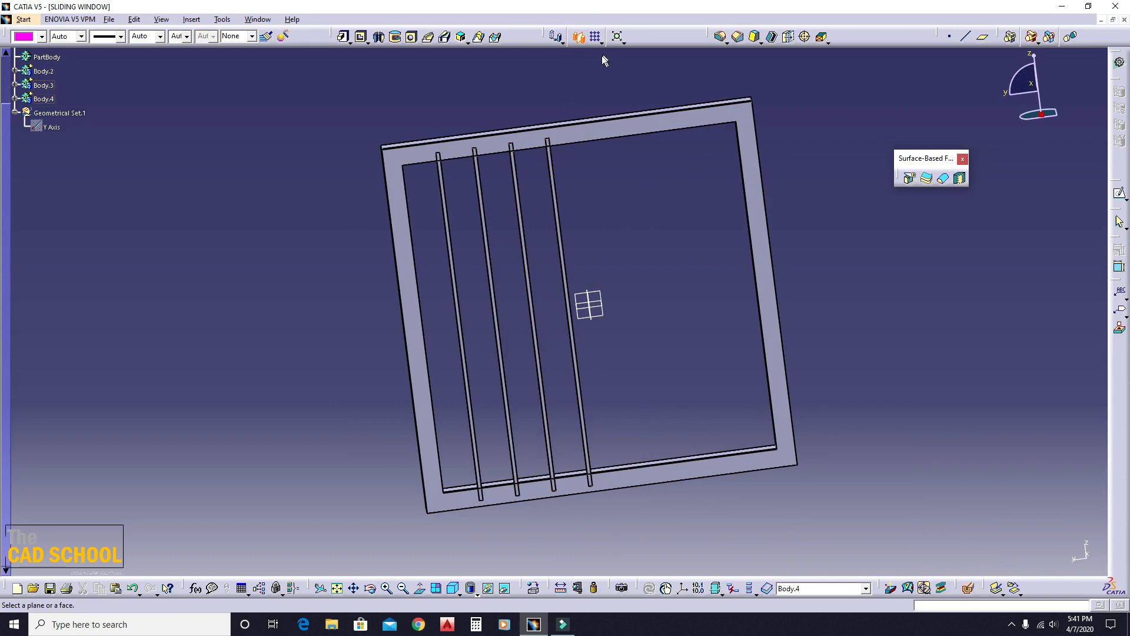
{"action": "left_click", "coordinate": [596, 323]}
{"action": "middle_click_drag", "start_coordinate": [391, 260], "coordinate": [938, 434]}
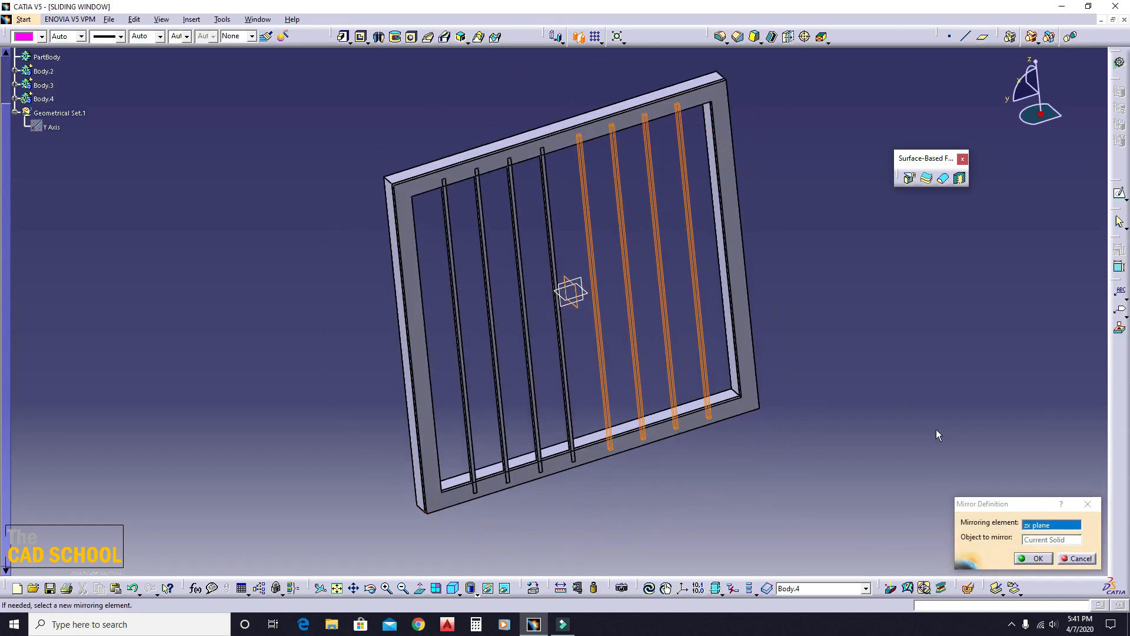
{"action": "left_click", "coordinate": [1019, 558]}
{"action": "middle_click_drag", "start_coordinate": [858, 517], "coordinate": [628, 328]}
{"action": "middle_click_drag", "start_coordinate": [537, 330], "coordinate": [641, 328]}
{"action": "middle_click_drag", "start_coordinate": [560, 288], "coordinate": [602, 317]}
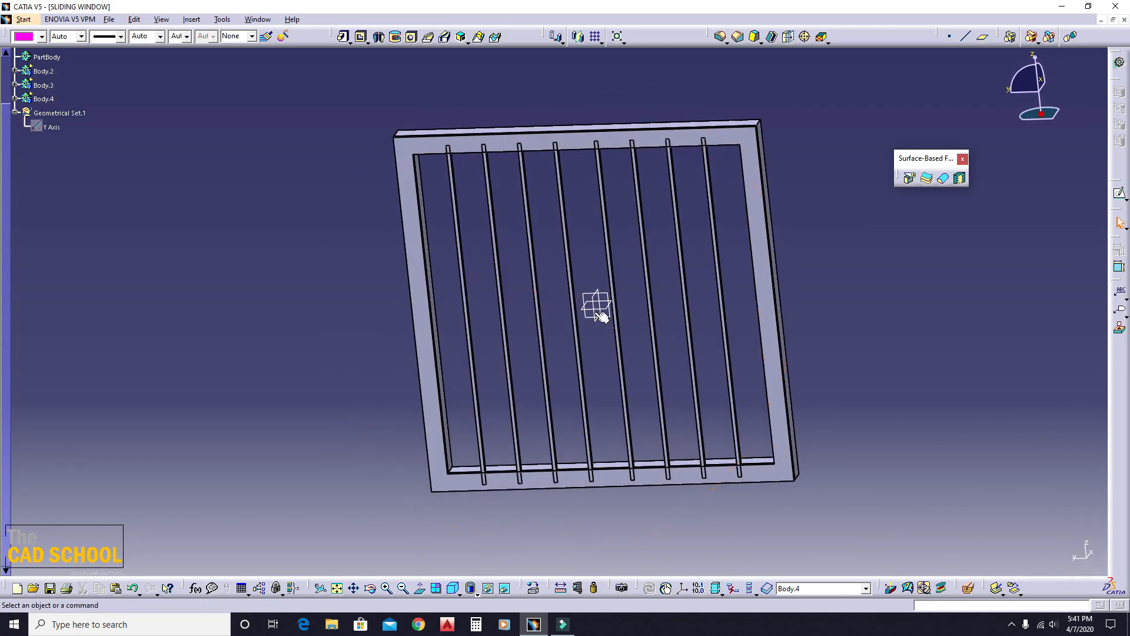
{"action": "left_click", "coordinate": [439, 150]}
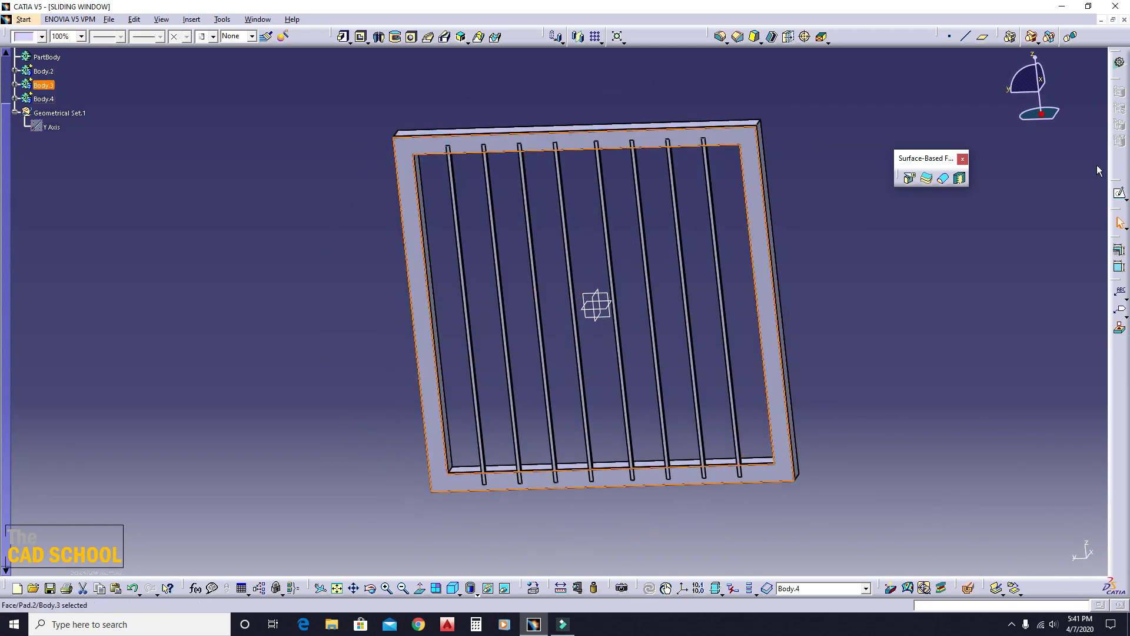
{"action": "left_click", "coordinate": [136, 187]}
{"action": "right_click", "coordinate": [44, 99]}
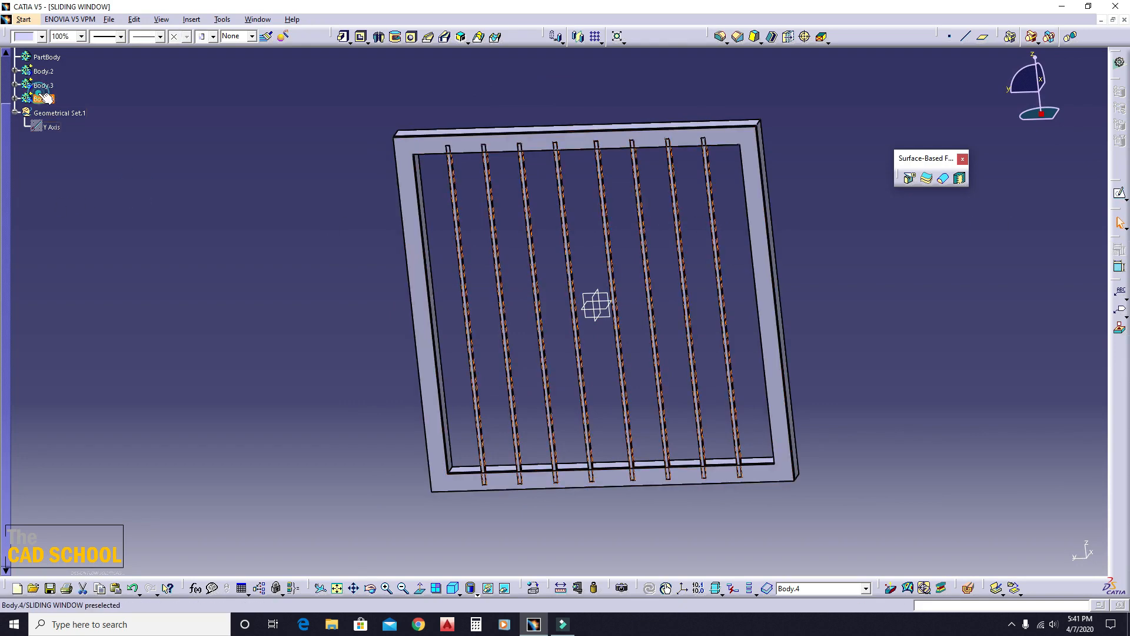
{"action": "left_click", "coordinate": [90, 131]}
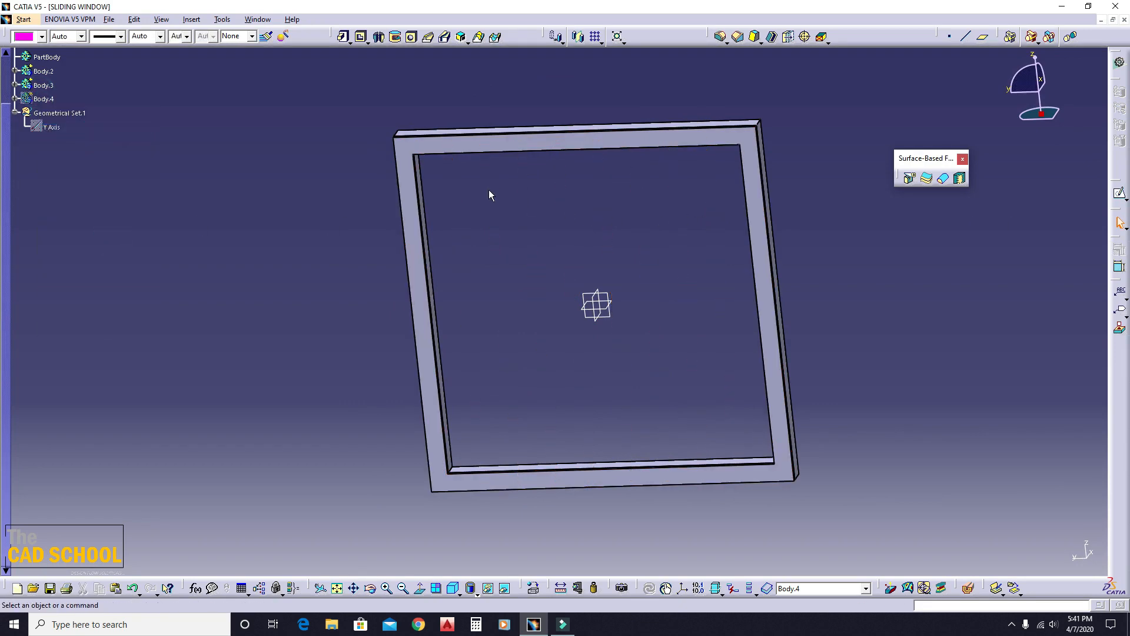
{"action": "key", "text": "ctrl+z"}
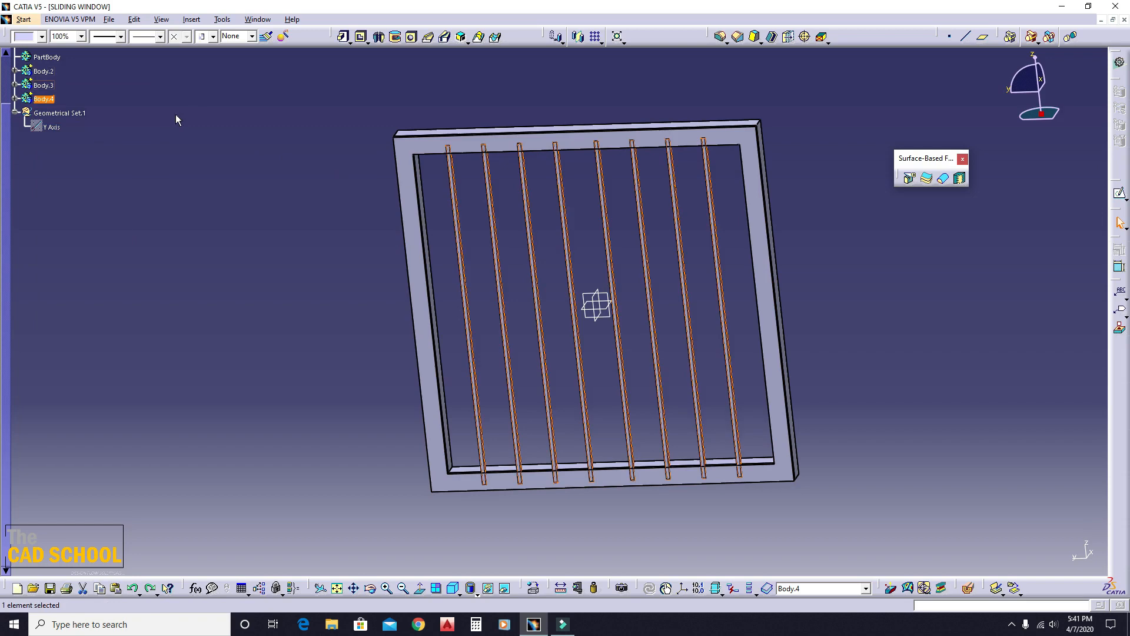
Define Body.4 as the work object and sketch a horizontal line on the frame's front face, spanning the upper opening from side to side.
{"action": "right_click", "coordinate": [43, 98]}
{"action": "left_click", "coordinate": [74, 181]}
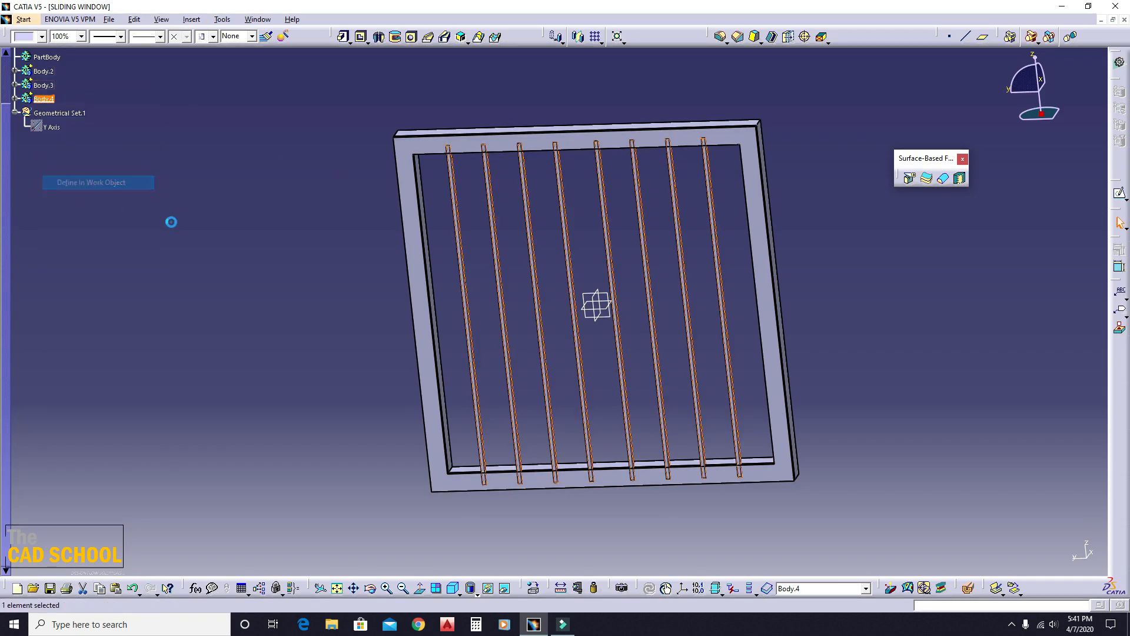
{"action": "left_click", "coordinate": [414, 179]}
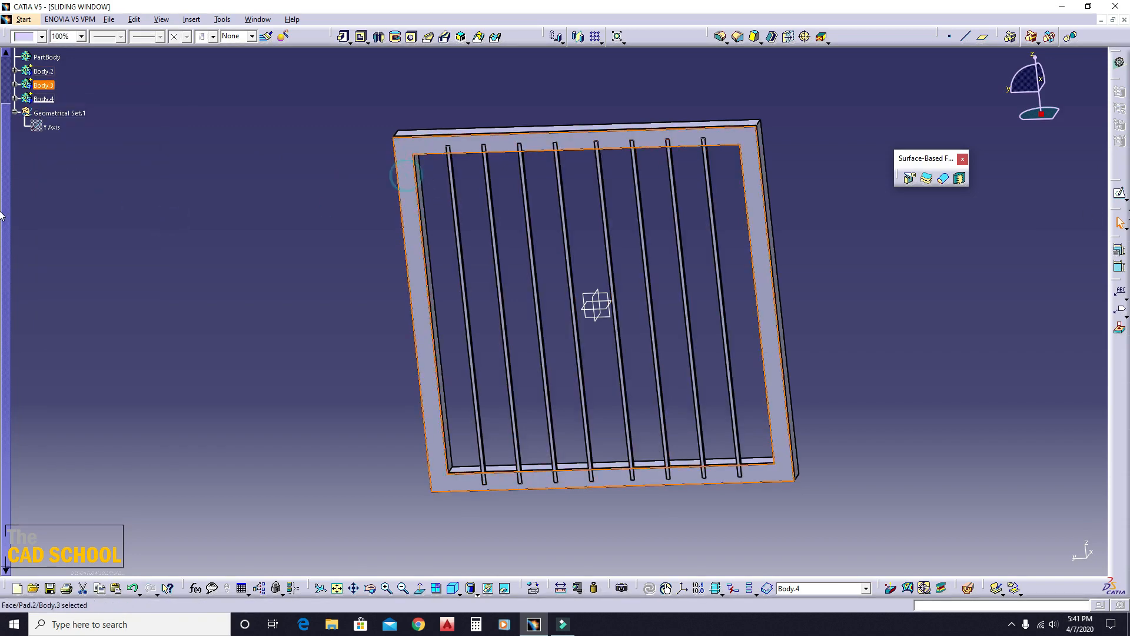
{"action": "left_click", "coordinate": [1120, 193]}
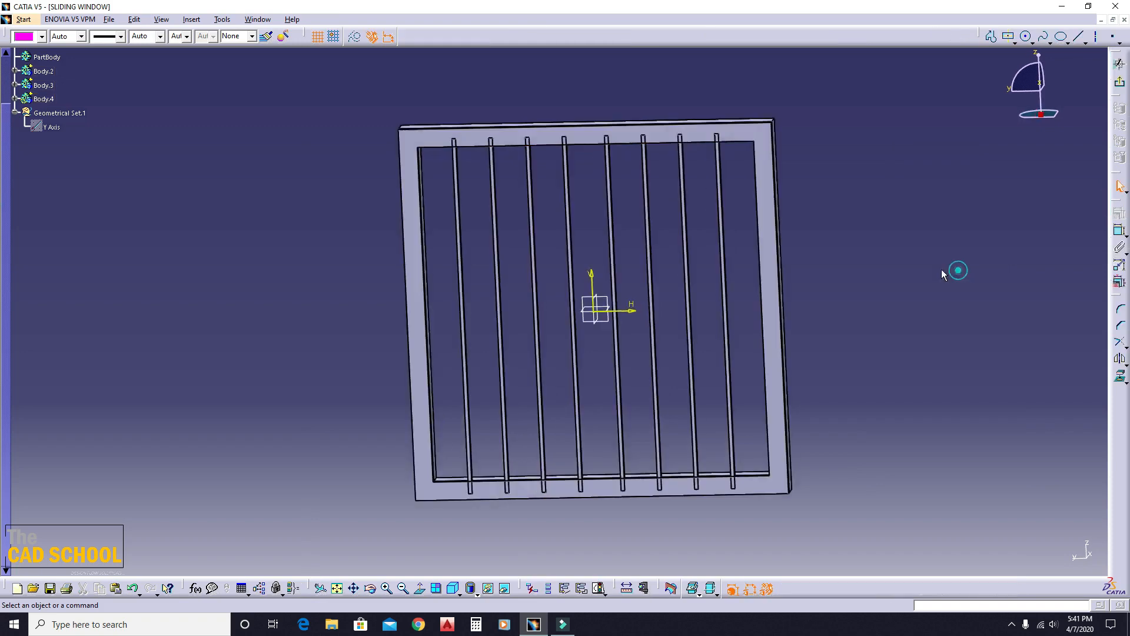
{"action": "left_click", "coordinate": [1078, 36]}
{"action": "mouse_move", "coordinate": [672, 199]}
{"action": "middle_mouse_down"}
{"action": "mouse_move", "coordinate": [666, 292]}
{"action": "mouse_move", "coordinate": [673, 254]}
{"action": "middle_mouse_up"}
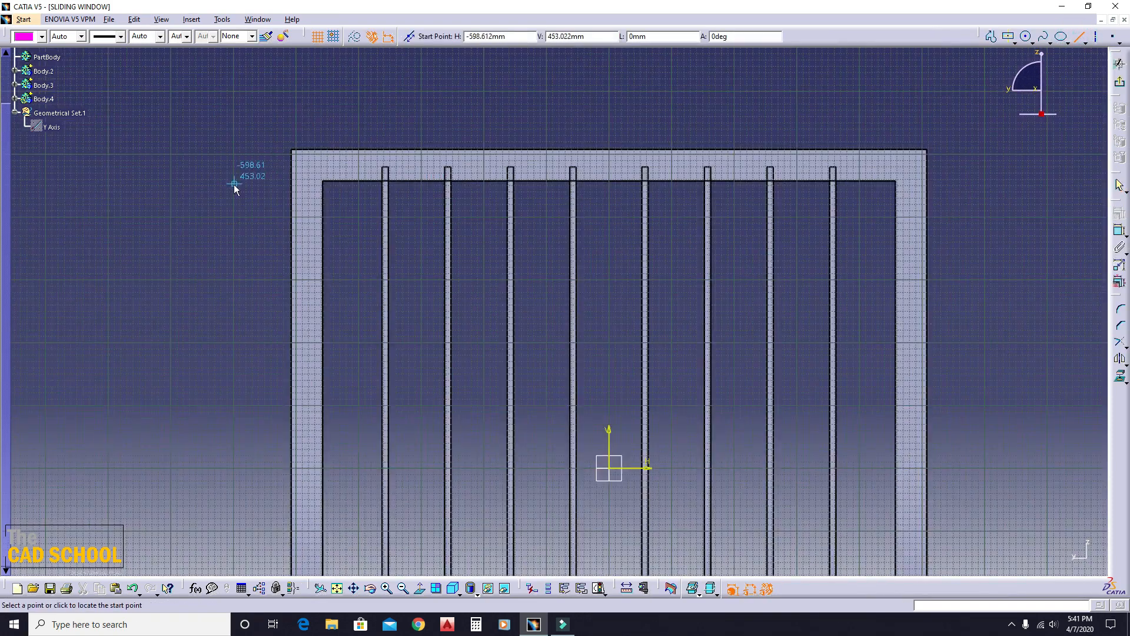
{"action": "left_click", "coordinate": [318, 253]}
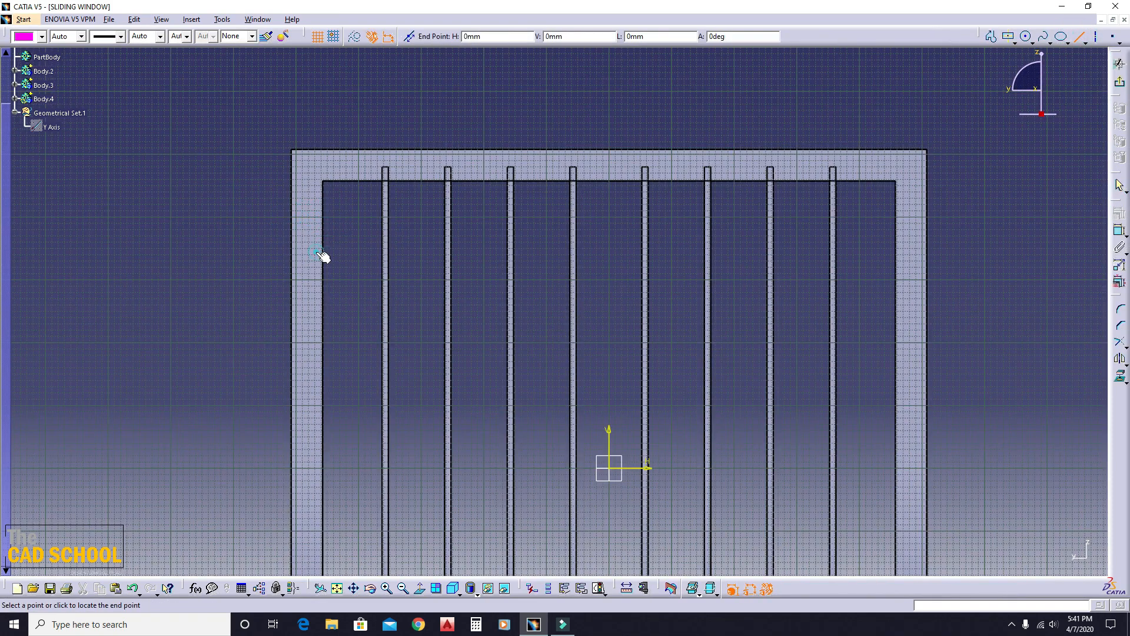
{"action": "left_click", "coordinate": [904, 253]}
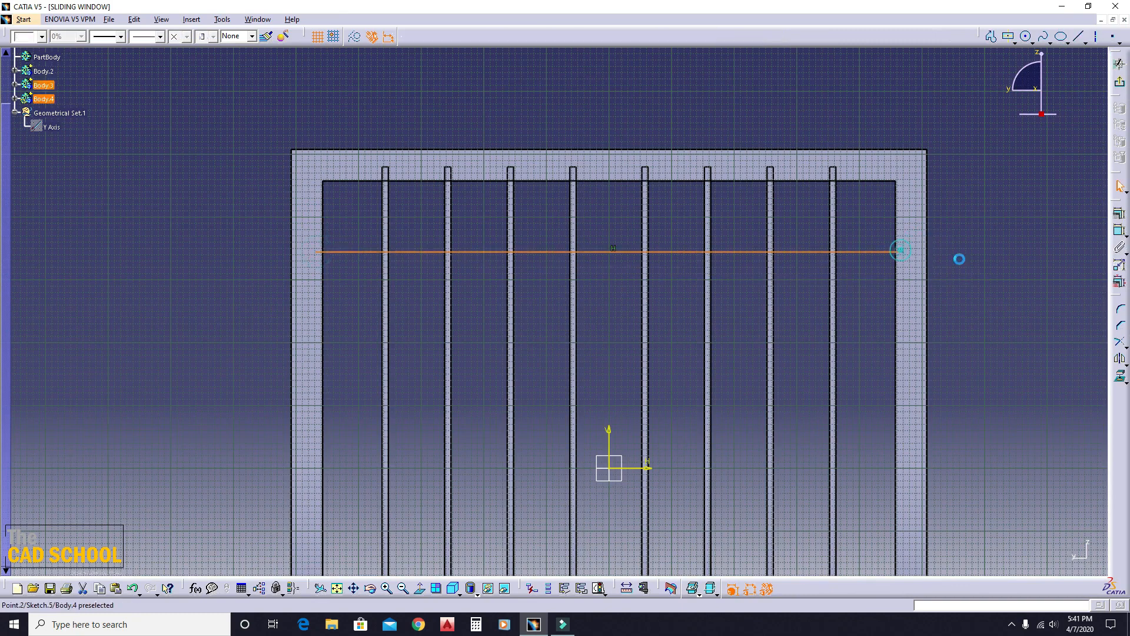
Constrain the horizontal line 100 mm below the opening's upper inner edge and exit the sketch.
{"action": "left_click", "coordinate": [1119, 231]}
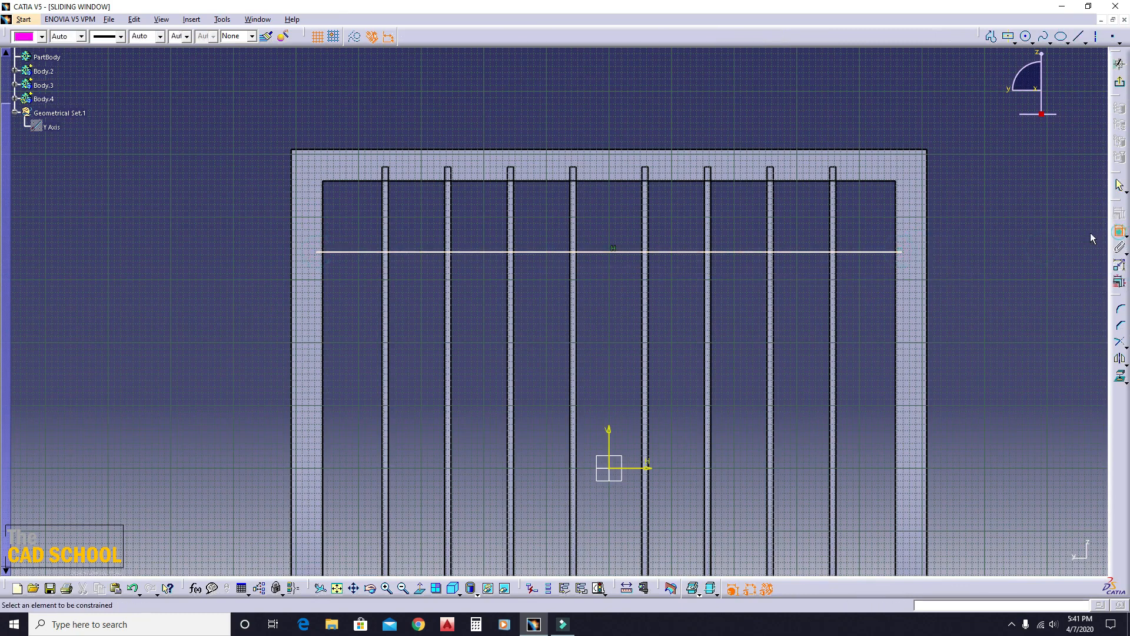
{"action": "left_click", "coordinate": [875, 181]}
{"action": "double_click", "coordinate": [986, 222]}
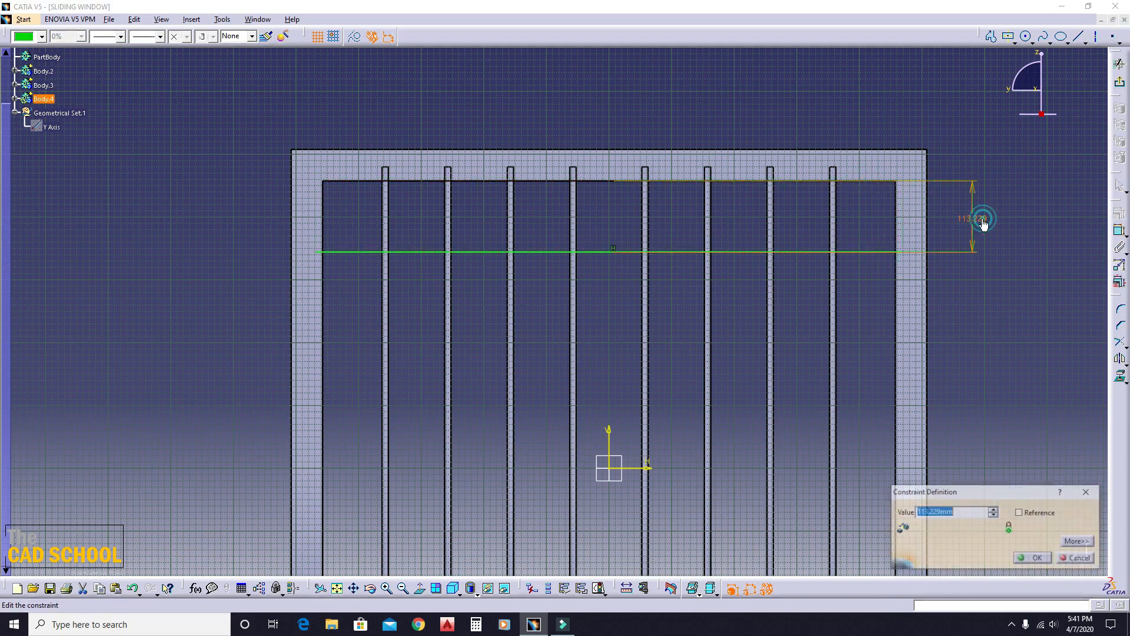
{"action": "type", "text": "100"}
{"action": "key", "text": "Return"}
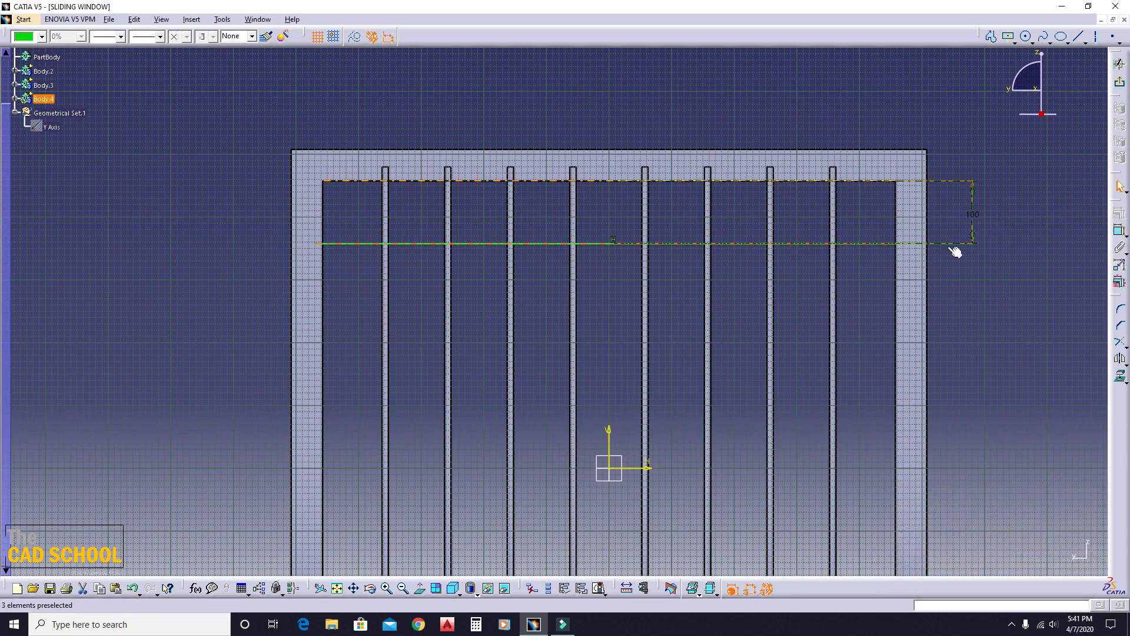
{"action": "middle_click_drag", "start_coordinate": [549, 308], "coordinate": [1035, 202], "text": "ctrl"}
{"action": "left_click", "coordinate": [1120, 82]}
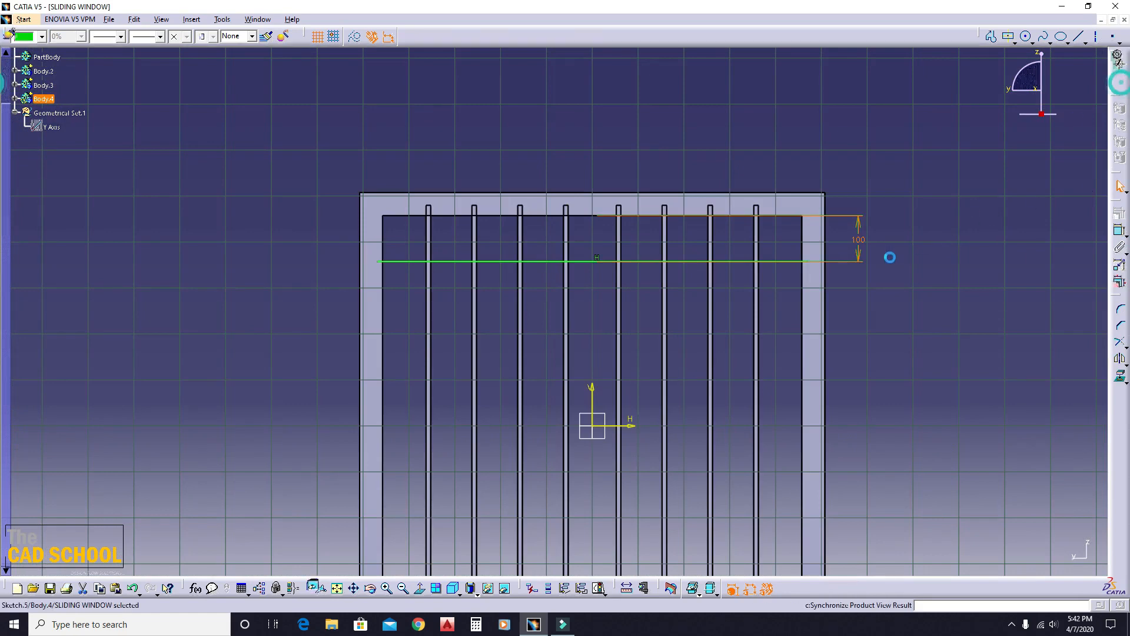
Try padding the horizontal line 10 mm in Body.4 with Thick on and the direction reversed, and undo that pad.
{"action": "mouse_move", "coordinate": [889, 252]}
{"action": "middle_mouse_down"}
{"action": "mouse_move", "coordinate": [687, 323]}
{"action": "mouse_move", "coordinate": [711, 276]}
{"action": "middle_mouse_up"}
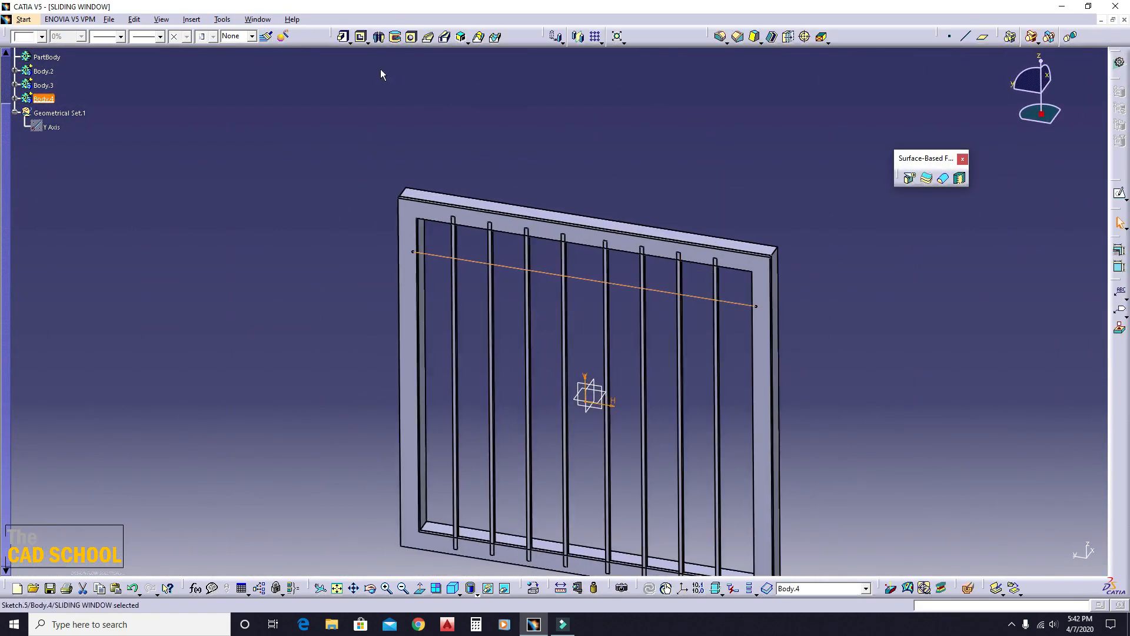
{"action": "left_click", "coordinate": [341, 37]}
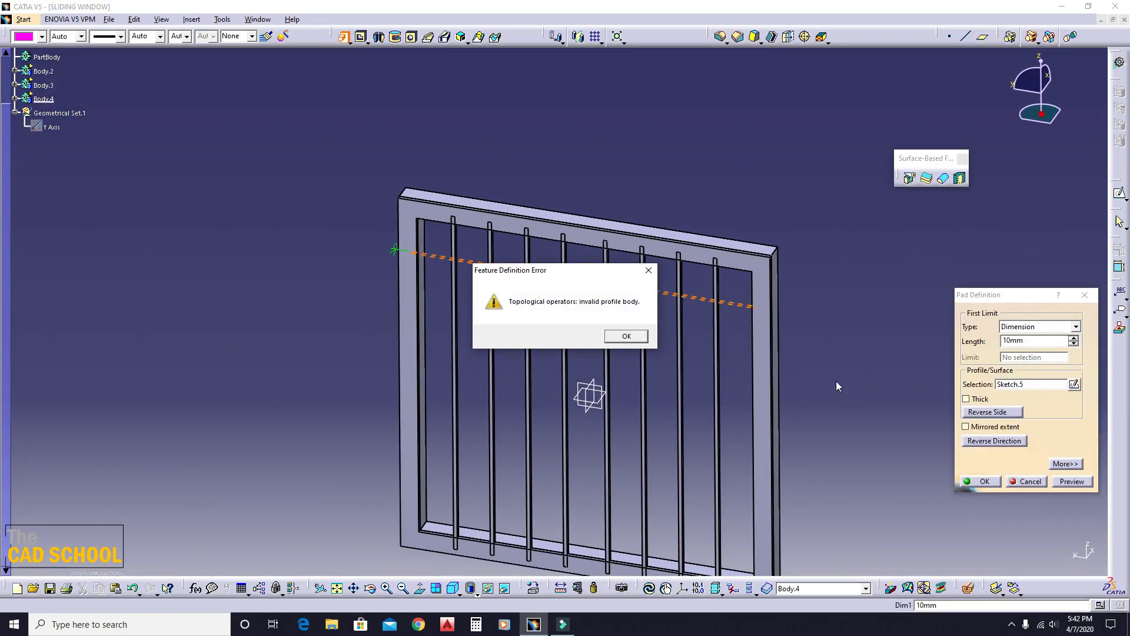
{"action": "left_click", "coordinate": [628, 337]}
{"action": "left_click", "coordinate": [966, 426]}
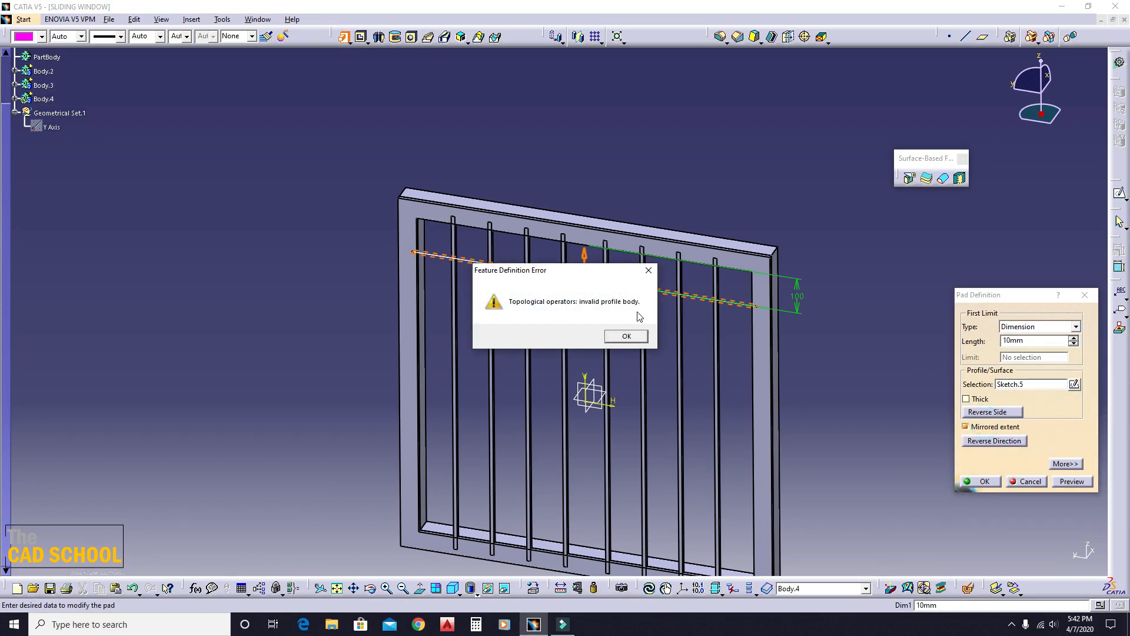
{"action": "left_click", "coordinate": [639, 336]}
{"action": "left_click", "coordinate": [965, 426]}
{"action": "left_click", "coordinate": [626, 336]}
{"action": "left_click", "coordinate": [966, 398]}
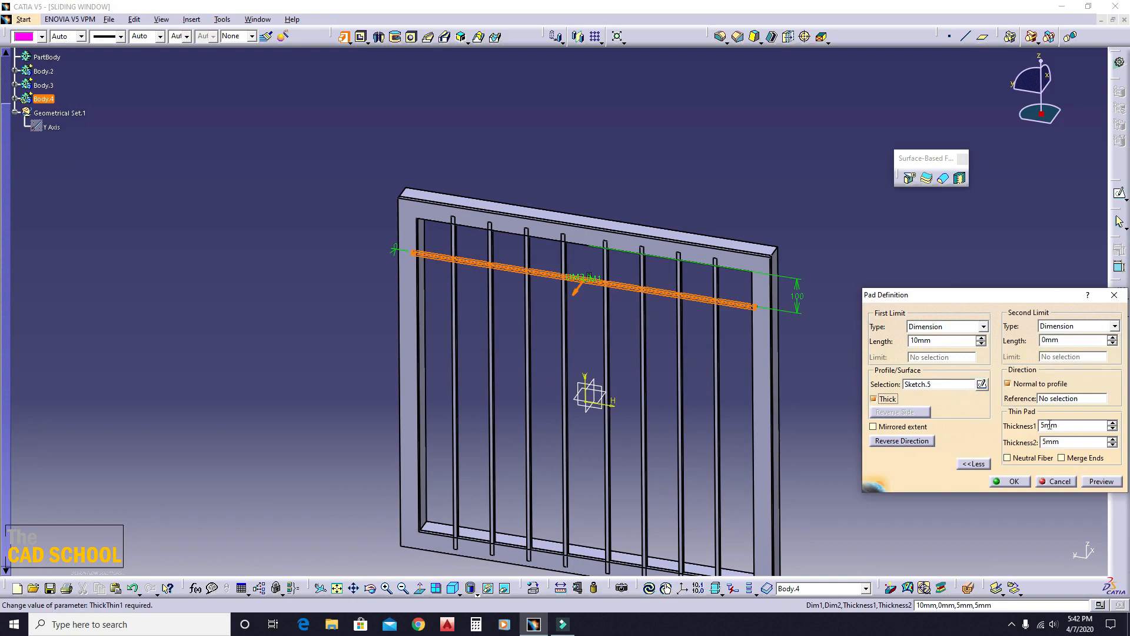
{"action": "middle_click_drag", "start_coordinate": [794, 316], "coordinate": [632, 300]}
{"action": "left_click", "coordinate": [922, 443]}
{"action": "left_click", "coordinate": [1011, 481]}
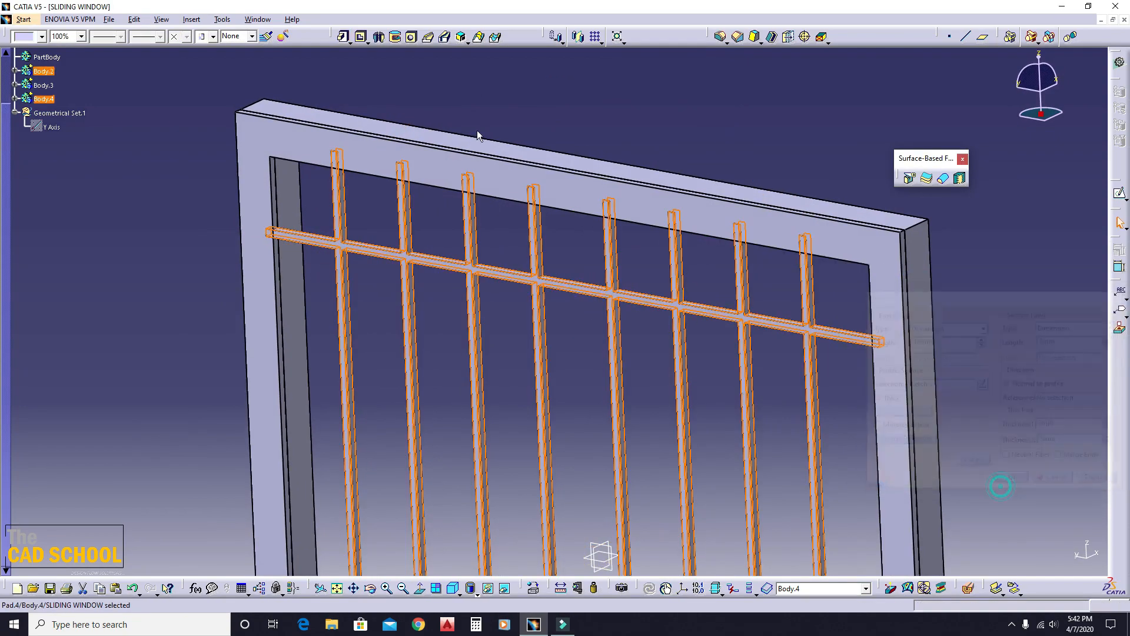
{"action": "middle_click_drag", "start_coordinate": [479, 131], "coordinate": [696, 208]}
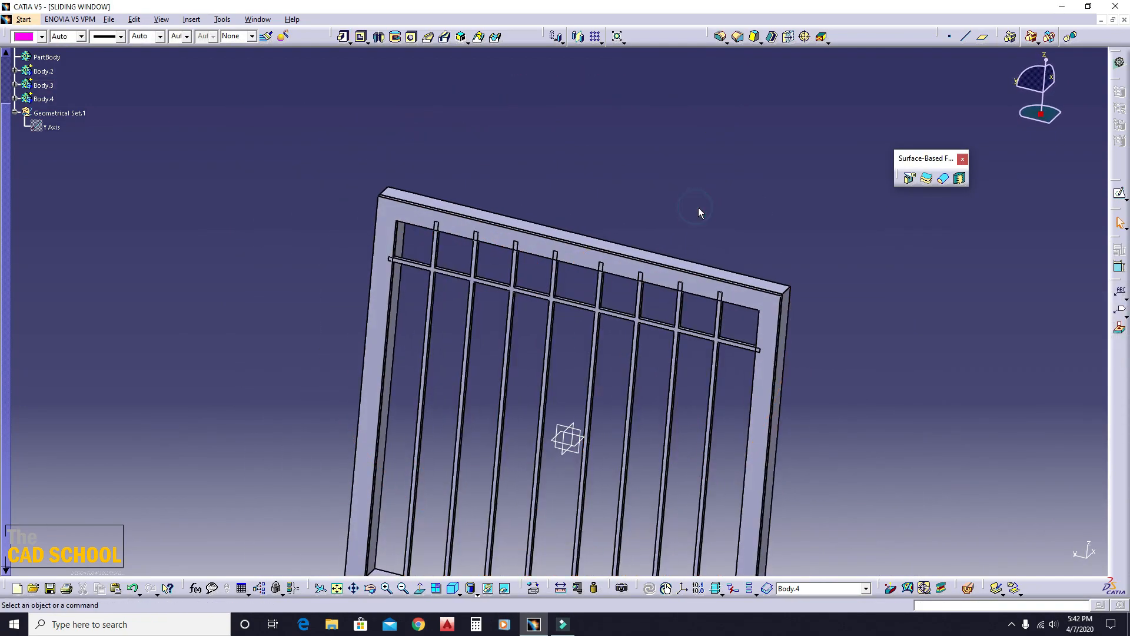
{"action": "key", "text": "ctrl+z"}
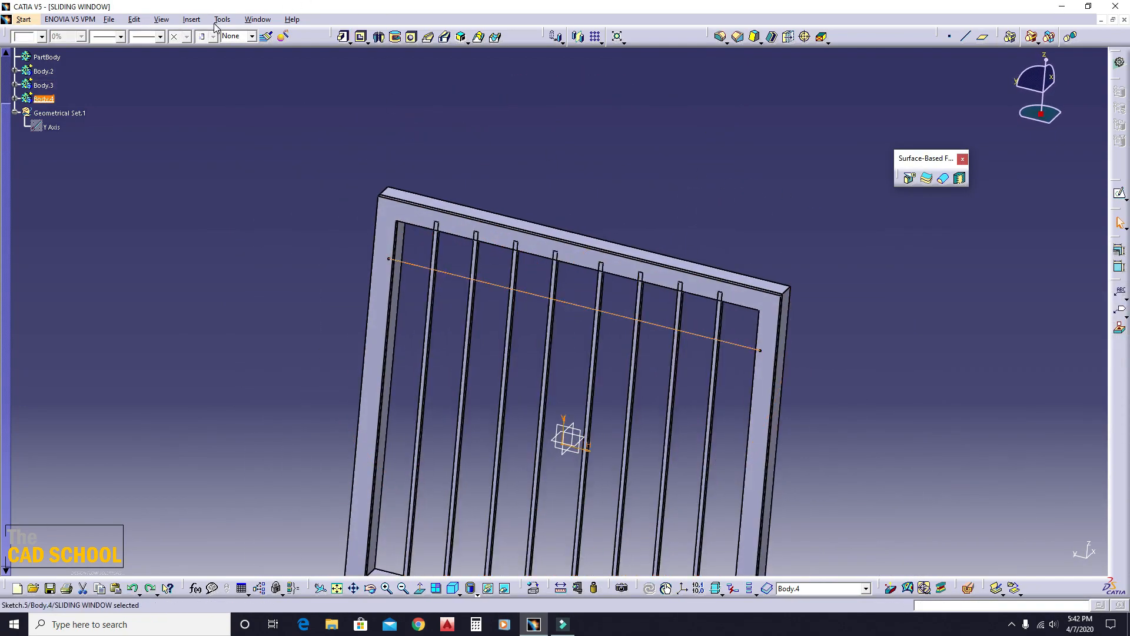
Insert a new body for the horizontal bars.
{"action": "left_click", "coordinate": [191, 19]}
{"action": "left_click", "coordinate": [214, 43]}
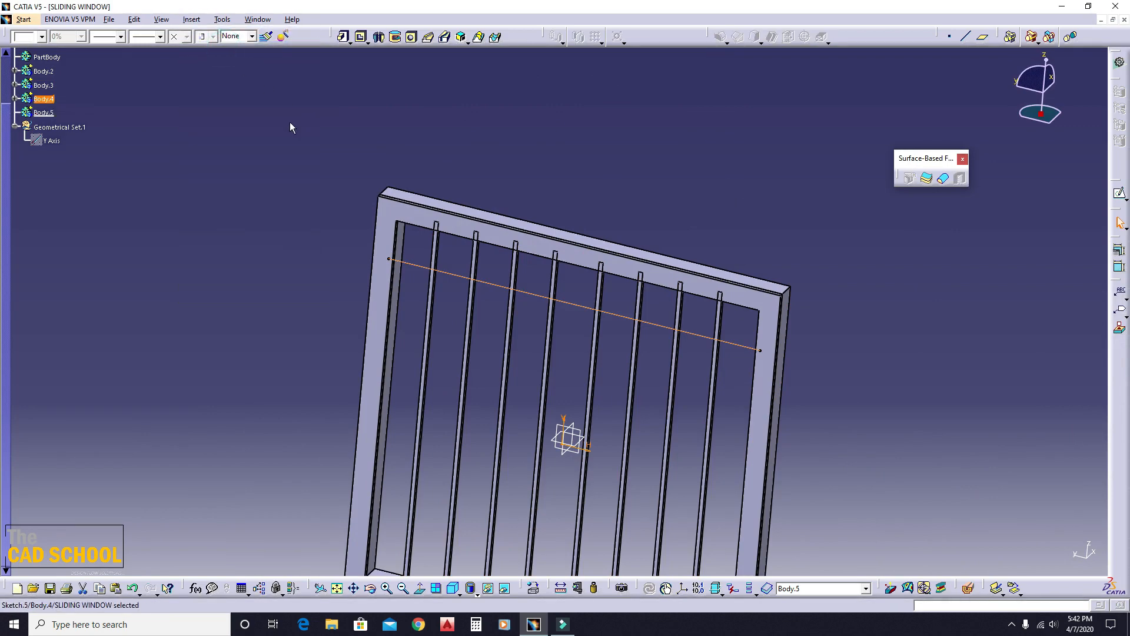
{"action": "left_click", "coordinate": [212, 161]}
Pad the horizontal line 10 mm in the new body as a thick pad with 5 mm on both sides, reversing the direction.
{"action": "left_click", "coordinate": [343, 37]}
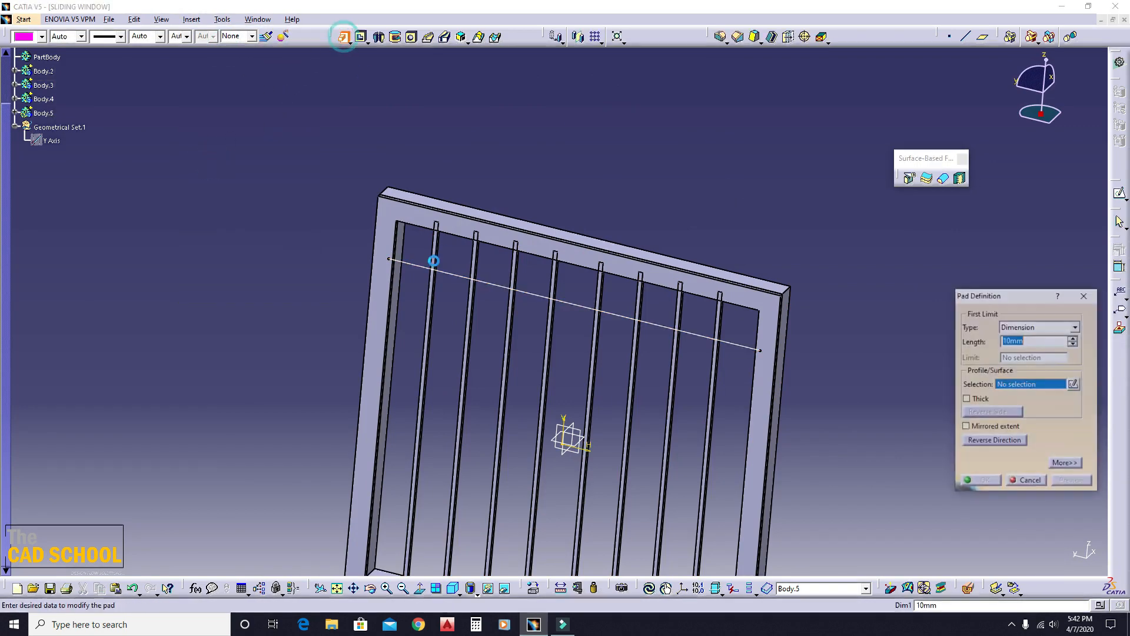
{"action": "left_click", "coordinate": [414, 264]}
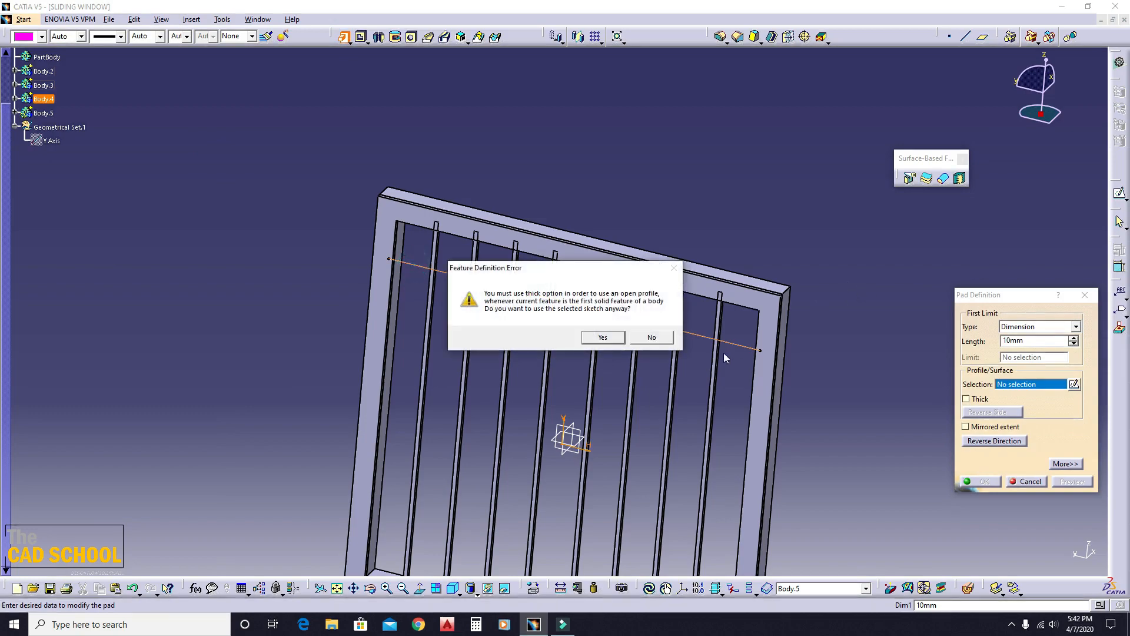
{"action": "left_click", "coordinate": [602, 337]}
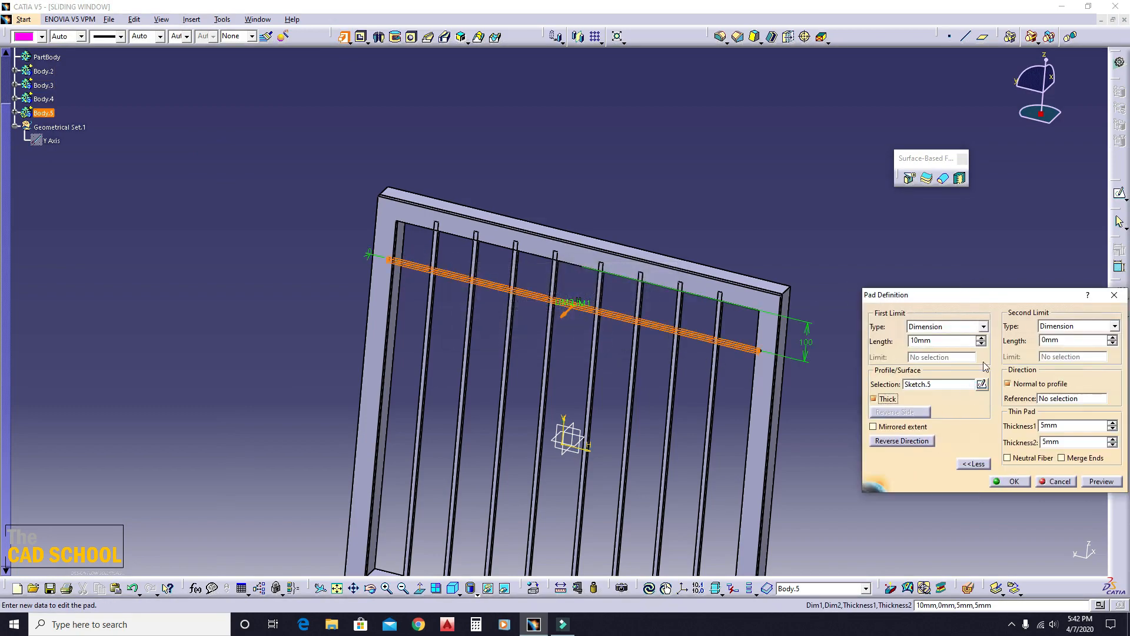
{"action": "middle_click_drag", "start_coordinate": [810, 315], "coordinate": [764, 389]}
{"action": "left_click", "coordinate": [915, 441]}
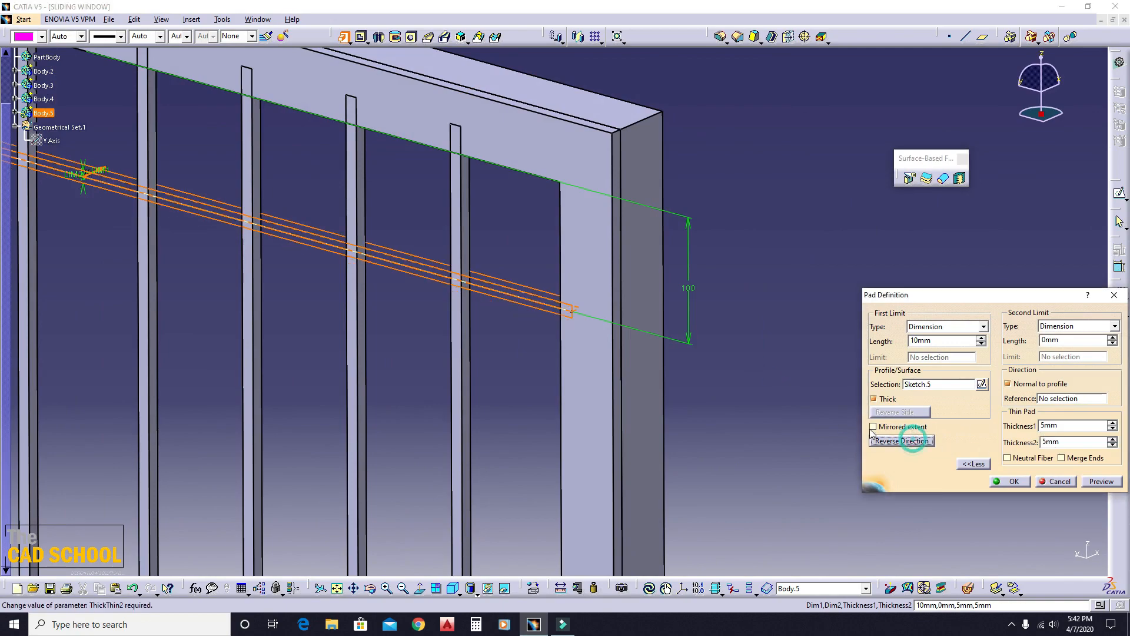
{"action": "left_click", "coordinate": [1006, 481]}
Create a rectangular pattern of the horizontal bar along the reversed Z axis with 4 instances at 100 mm spacing.
{"action": "middle_click_drag", "start_coordinate": [963, 455], "coordinate": [482, 311]}
{"action": "left_click", "coordinate": [532, 127]}
{"action": "left_click", "coordinate": [594, 35]}
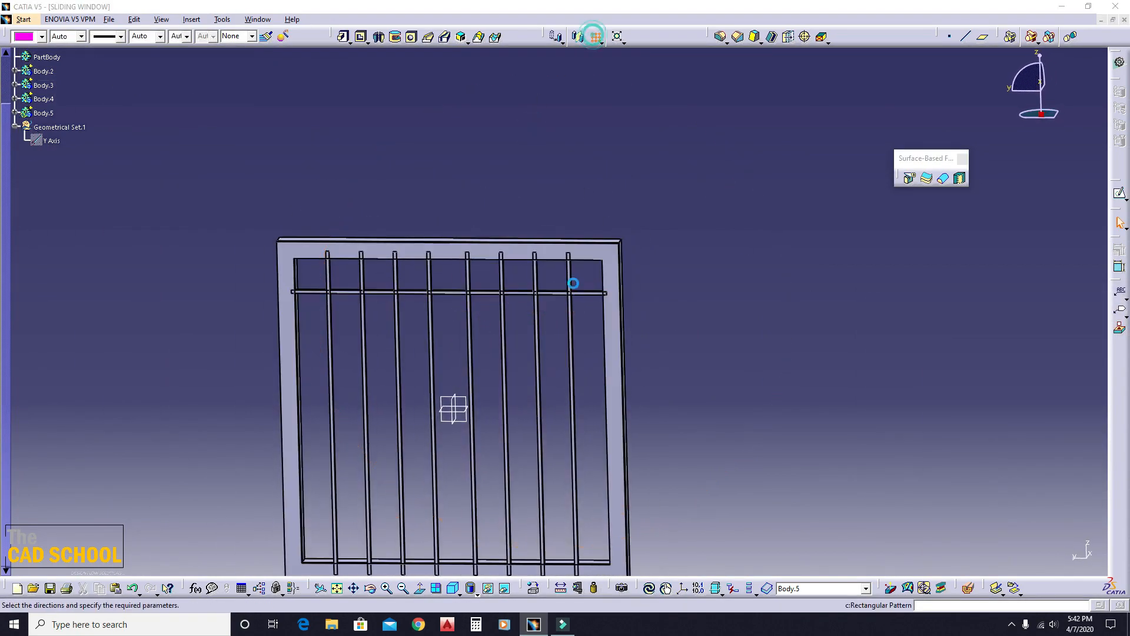
{"action": "right_click", "coordinate": [1025, 465]}
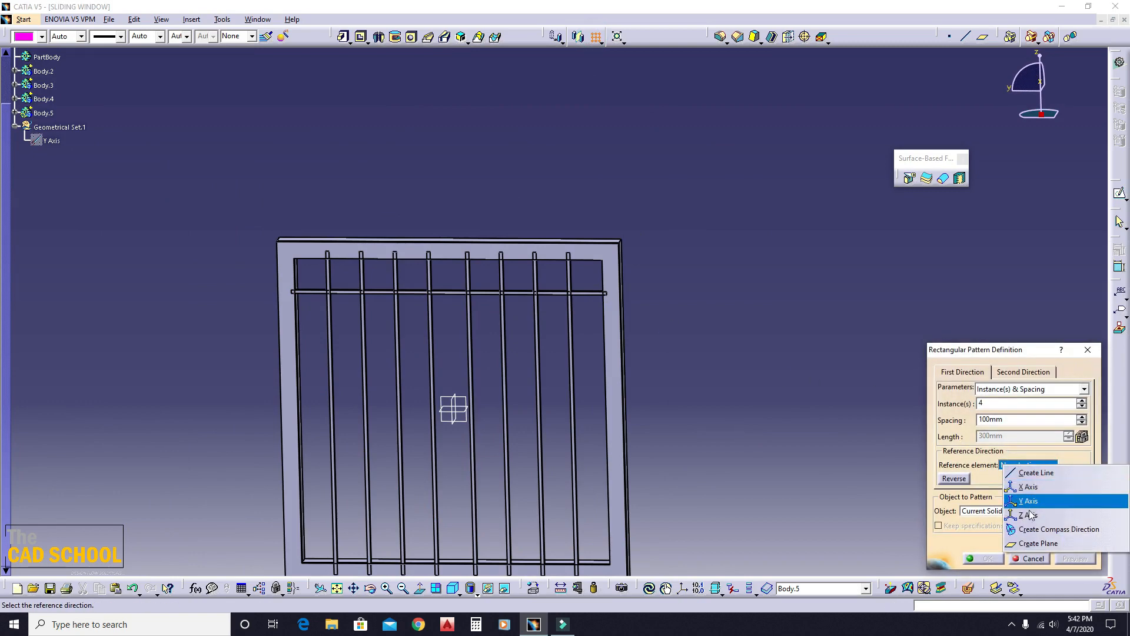
{"action": "left_click", "coordinate": [1011, 514]}
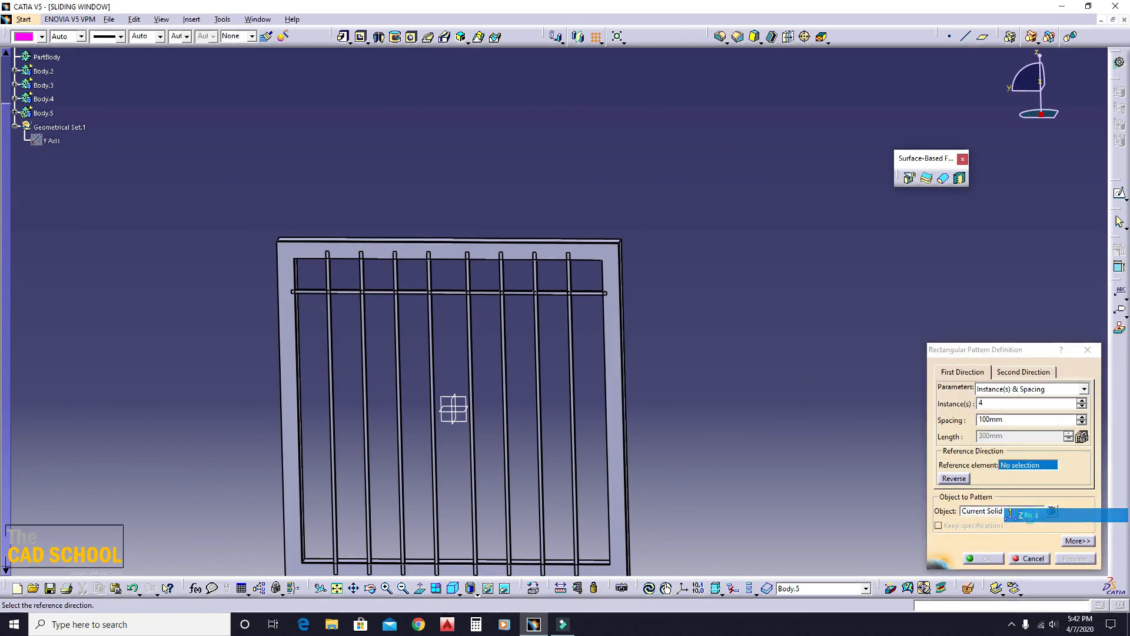
{"action": "left_click", "coordinate": [954, 479]}
{"action": "left_click", "coordinate": [984, 559]}
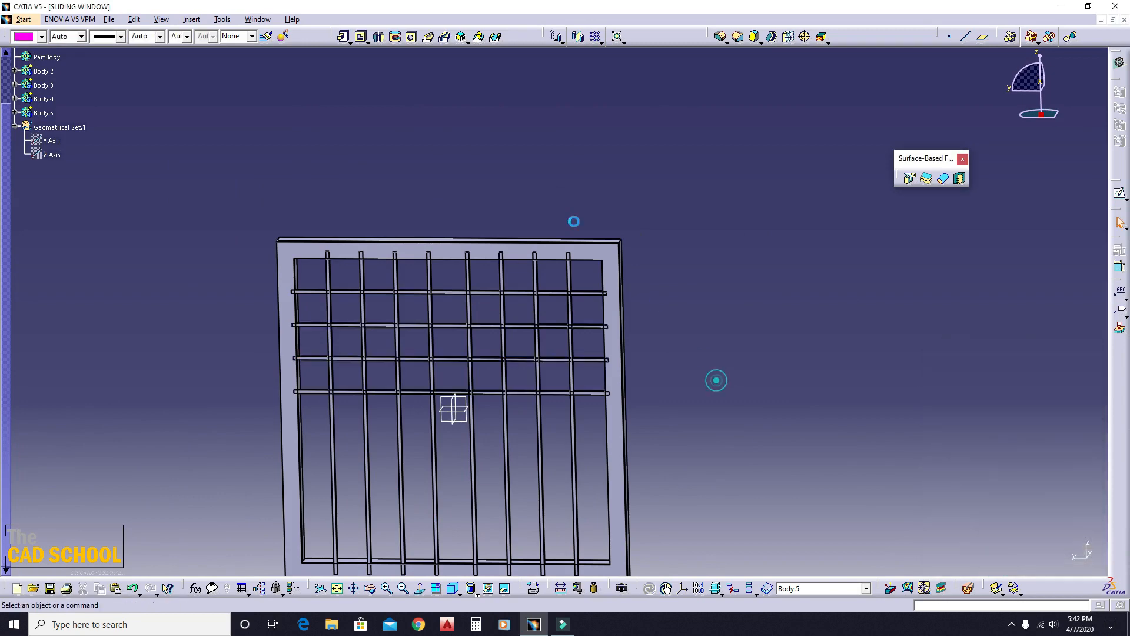
Mirror the four horizontal bars about the xy plane to fill the lower half of the opening.
{"action": "left_click", "coordinate": [577, 36]}
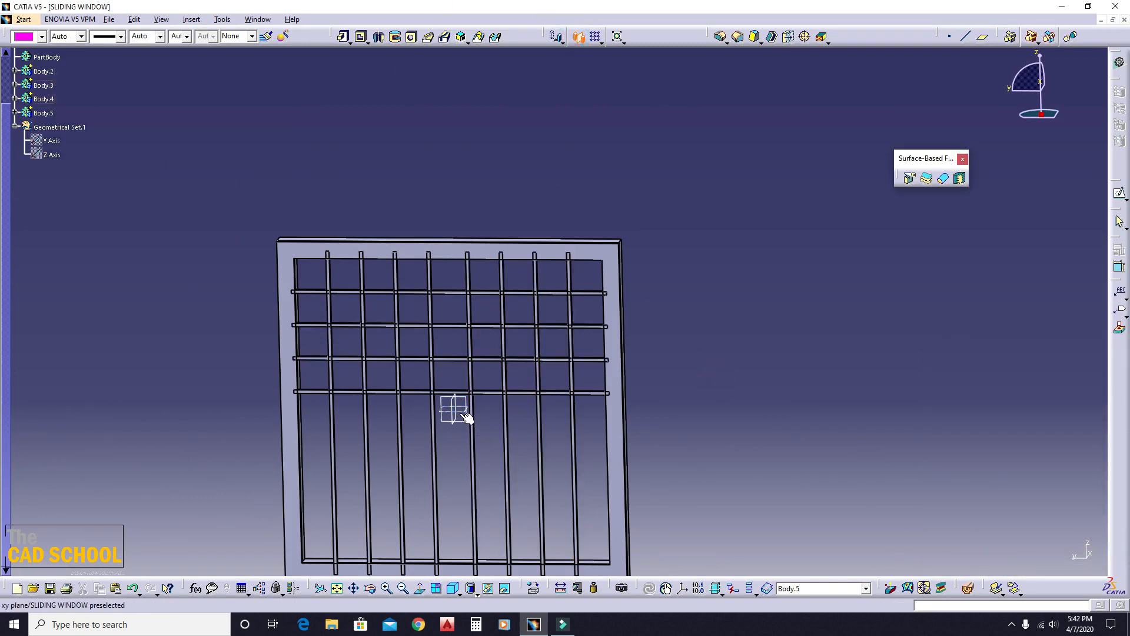
{"action": "left_click", "coordinate": [462, 414]}
{"action": "left_click", "coordinate": [1029, 563]}
{"action": "middle_click_drag", "start_coordinate": [785, 366], "coordinate": [755, 324]}
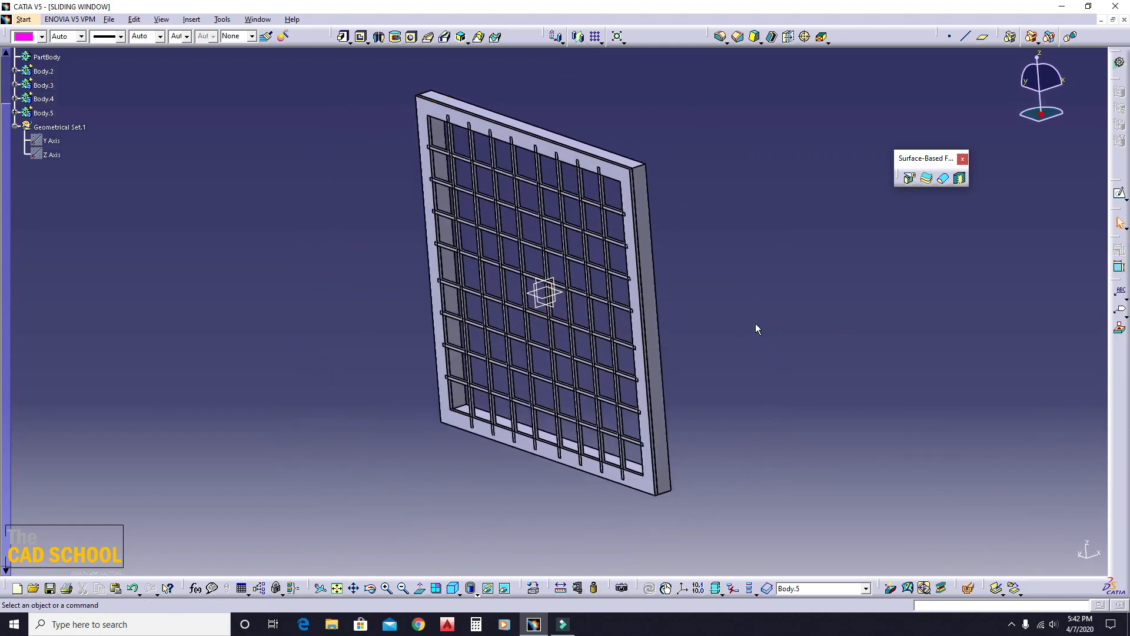
Save the part and inspect the frame and grille from several angles.
{"action": "key", "text": "ctrl+s"}
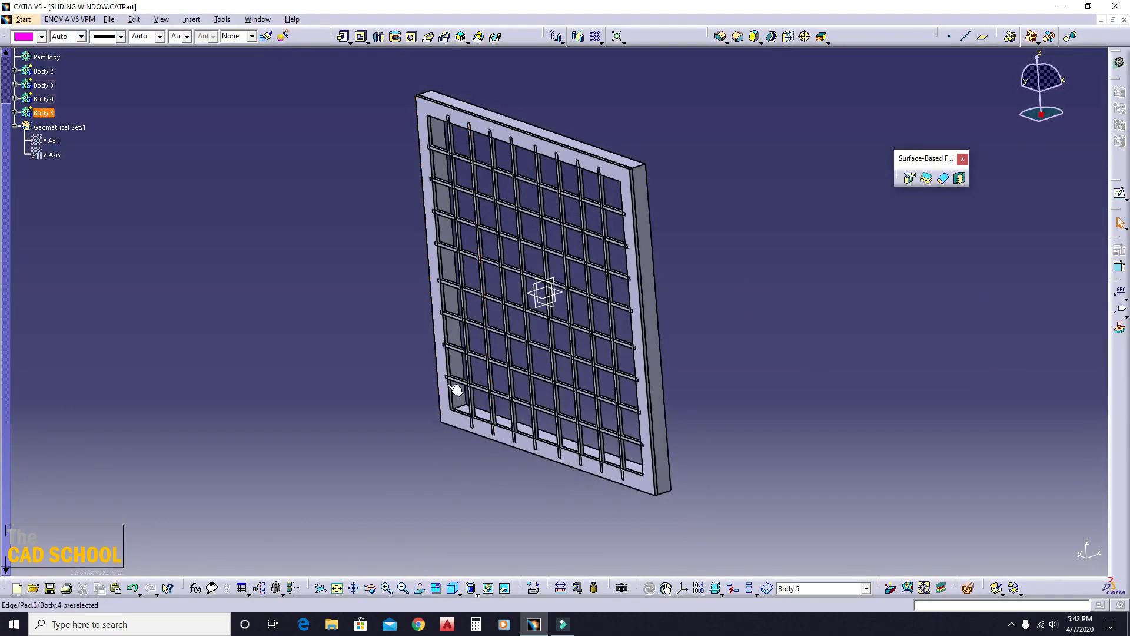
{"action": "middle_click_drag", "start_coordinate": [671, 353], "coordinate": [547, 365]}
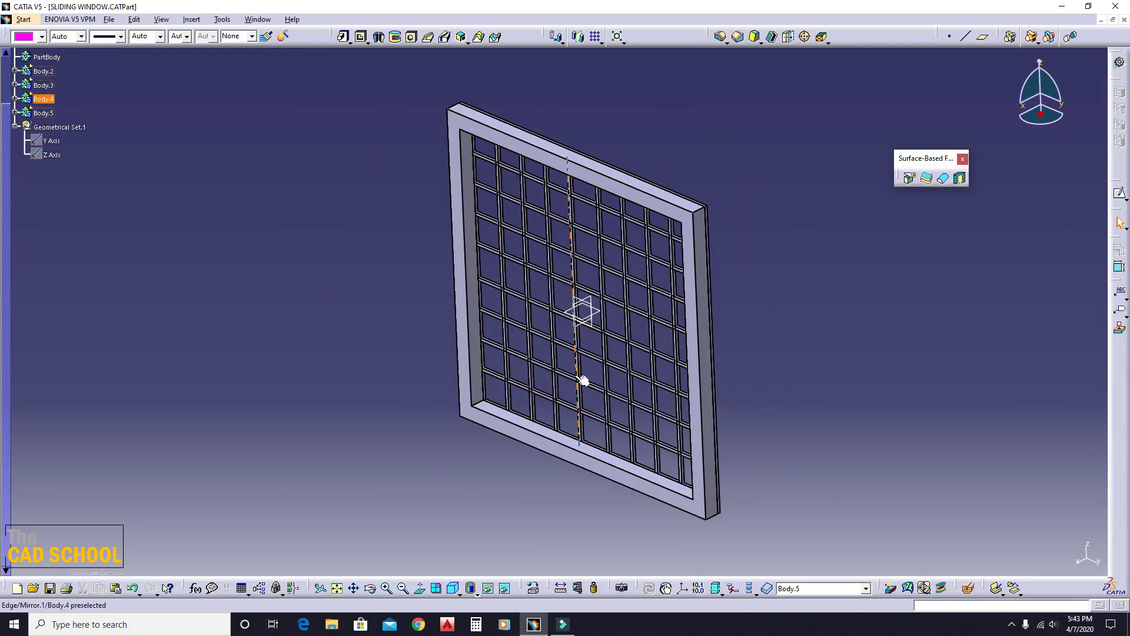
{"action": "mouse_move", "coordinate": [583, 380]}
{"action": "middle_mouse_down"}
{"action": "mouse_move", "coordinate": [528, 378]}
{"action": "mouse_move", "coordinate": [454, 404]}
{"action": "mouse_move", "coordinate": [598, 371]}
{"action": "middle_mouse_up"}
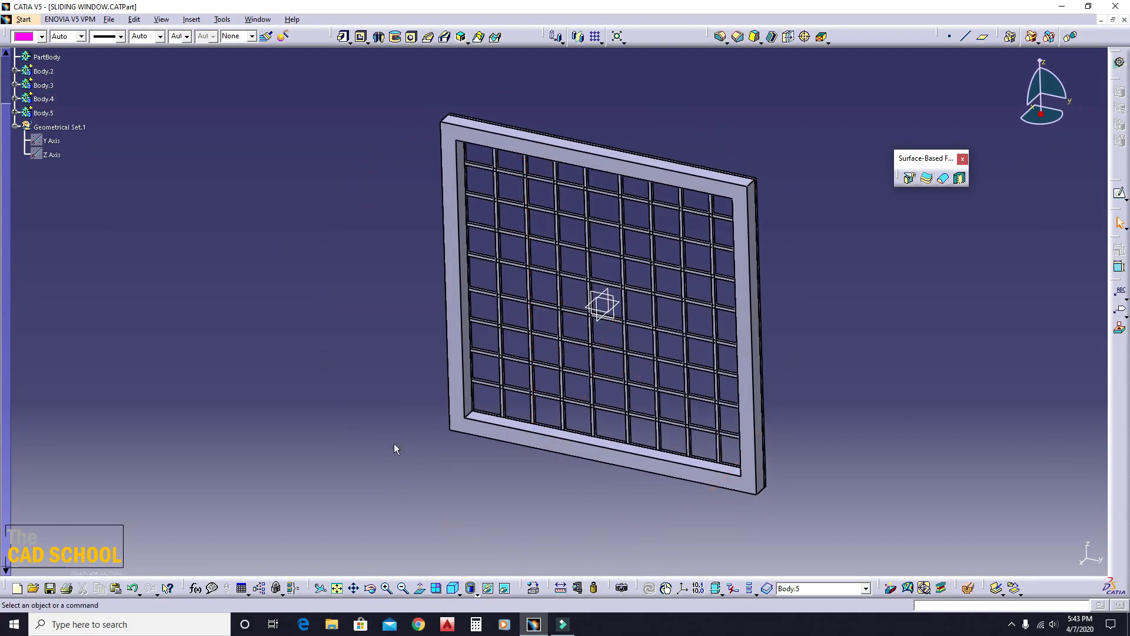
{"action": "middle_click_drag", "start_coordinate": [400, 395], "coordinate": [609, 377]}
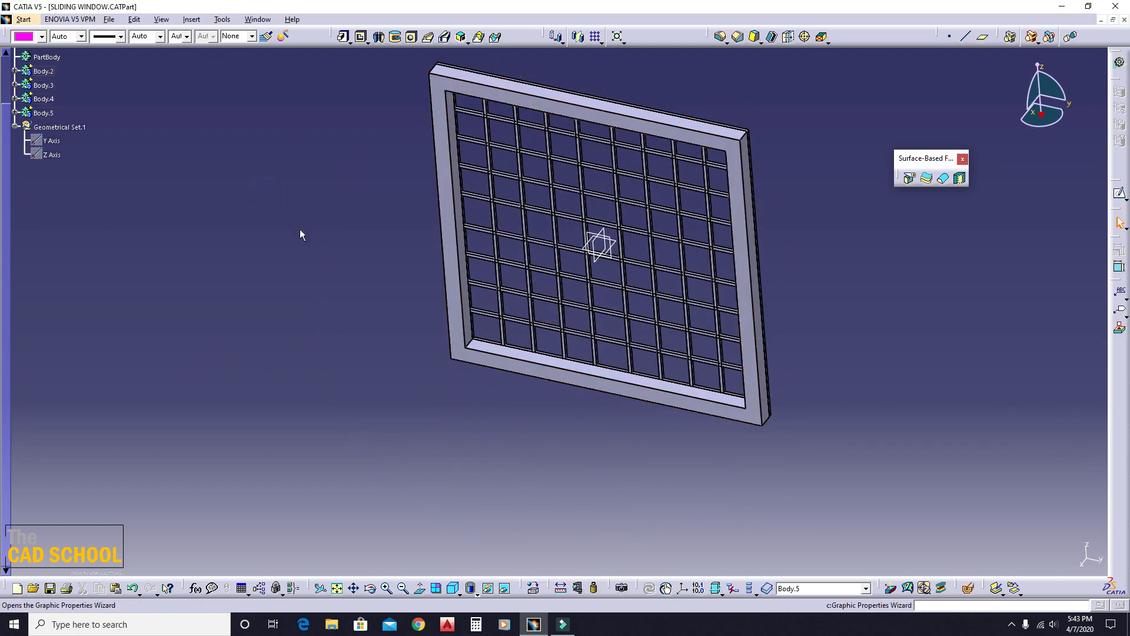
{"action": "middle_click_drag", "start_coordinate": [412, 330], "coordinate": [654, 453]}
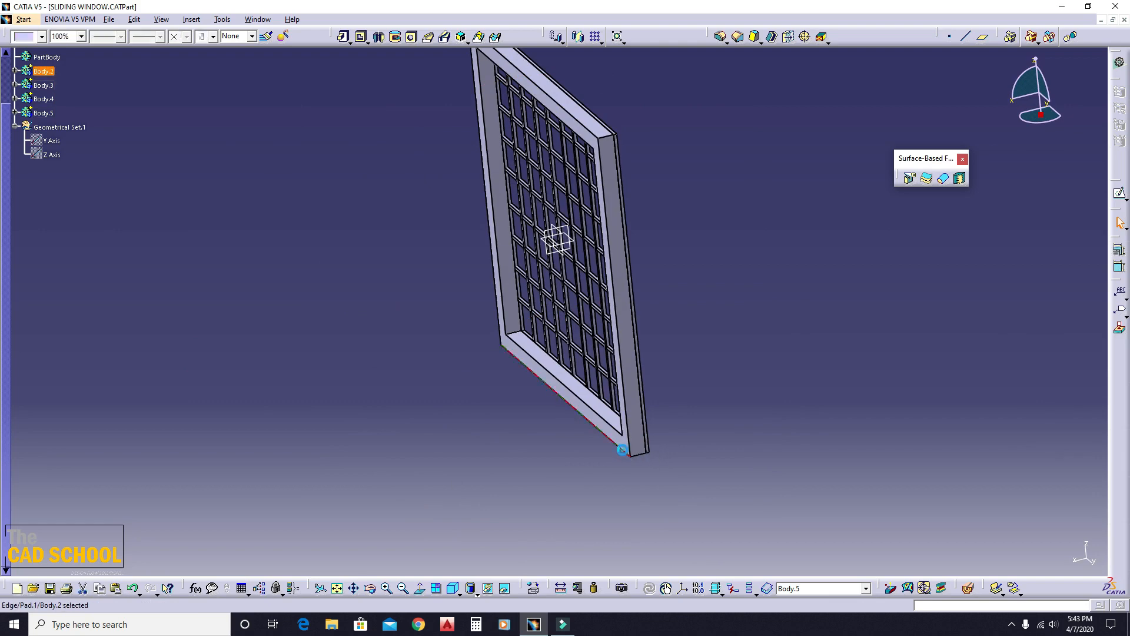
{"action": "double_click", "coordinate": [644, 451]}
{"action": "left_click", "coordinate": [1085, 297]}
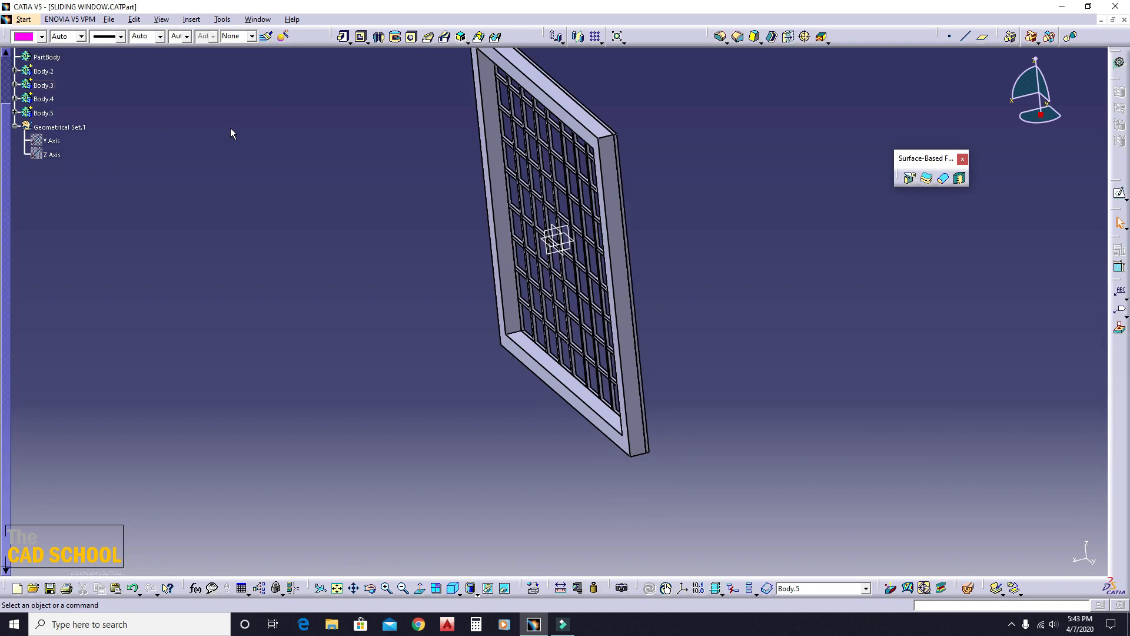
Define Body.2 as the in-work object and insert a new body after it.
{"action": "middle_click_drag", "start_coordinate": [347, 209], "coordinate": [414, 219]}
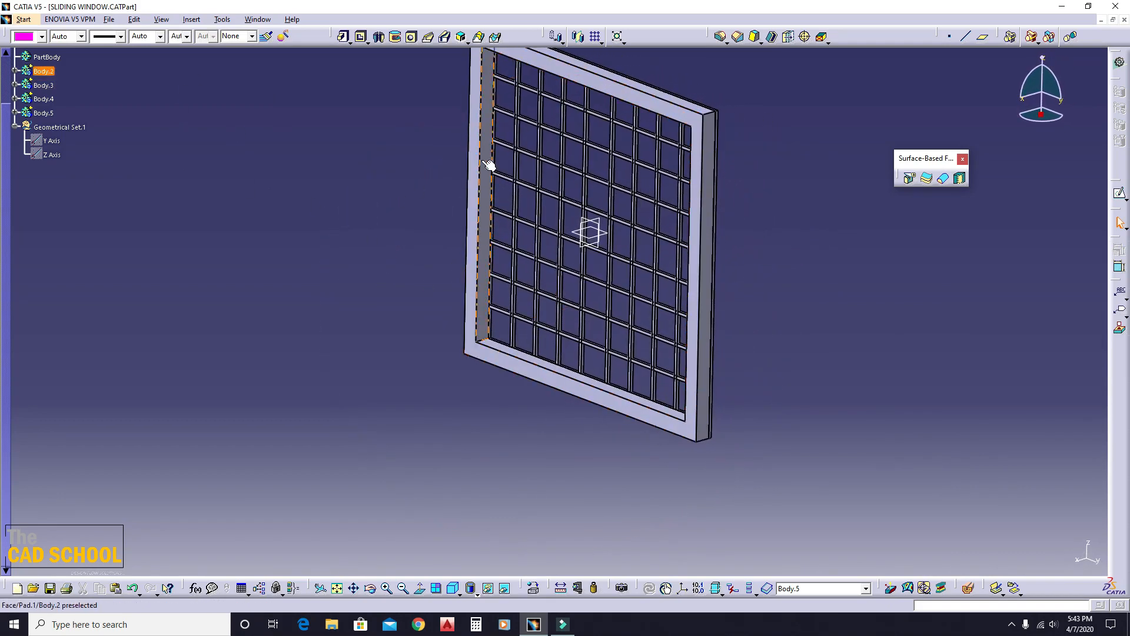
{"action": "right_click", "coordinate": [34, 72]}
{"action": "left_click", "coordinate": [118, 156]}
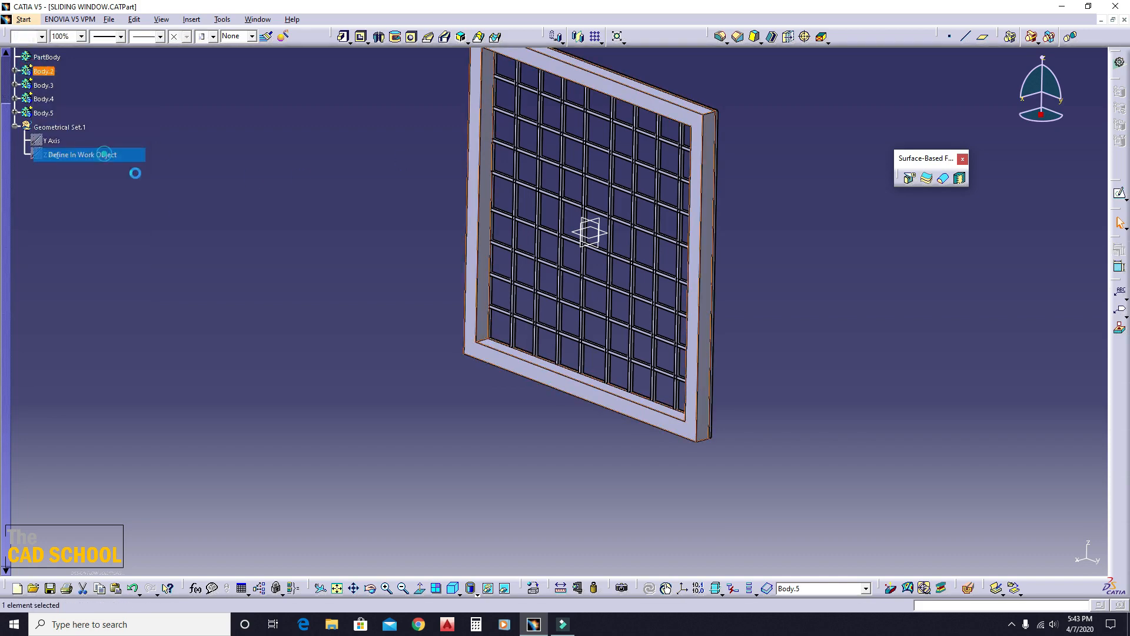
{"action": "middle_click", "coordinate": [176, 212]}
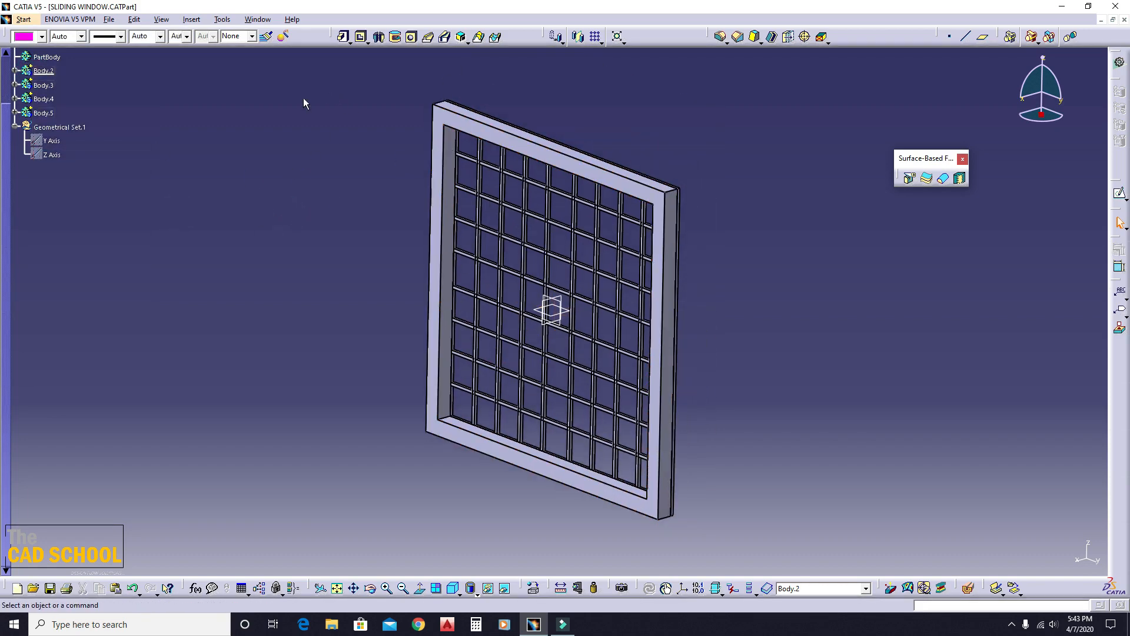
{"action": "left_click", "coordinate": [192, 20]}
{"action": "left_click", "coordinate": [212, 47]}
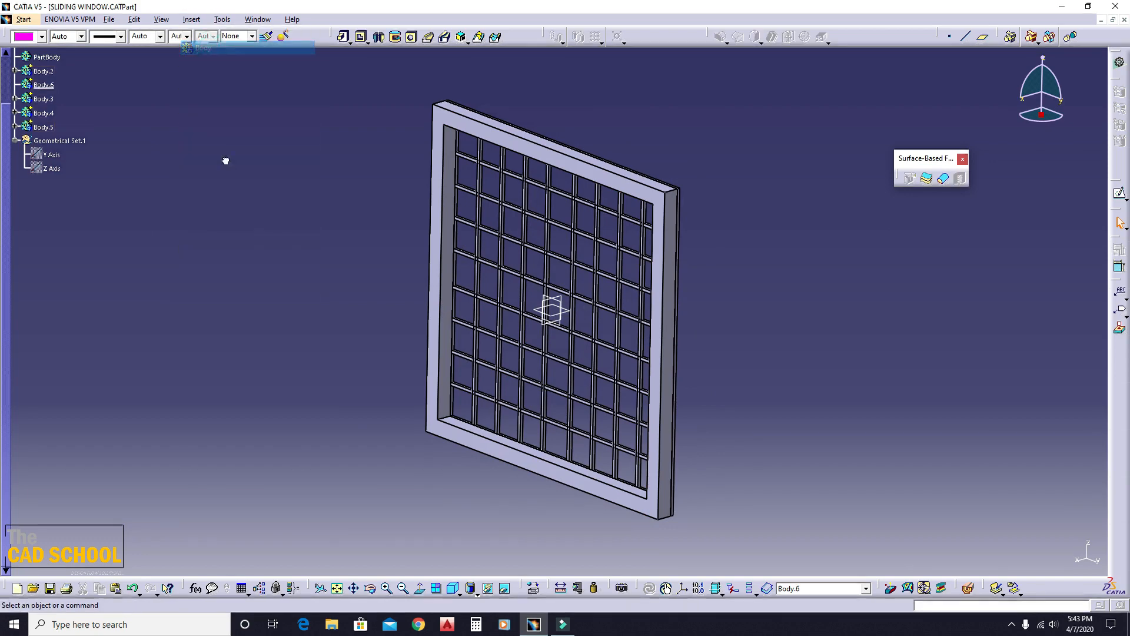
Create a reference plane offset 10 mm from the outer frame's front face, with the direction reversed.
{"action": "middle_click_drag", "start_coordinate": [568, 313], "coordinate": [525, 355]}
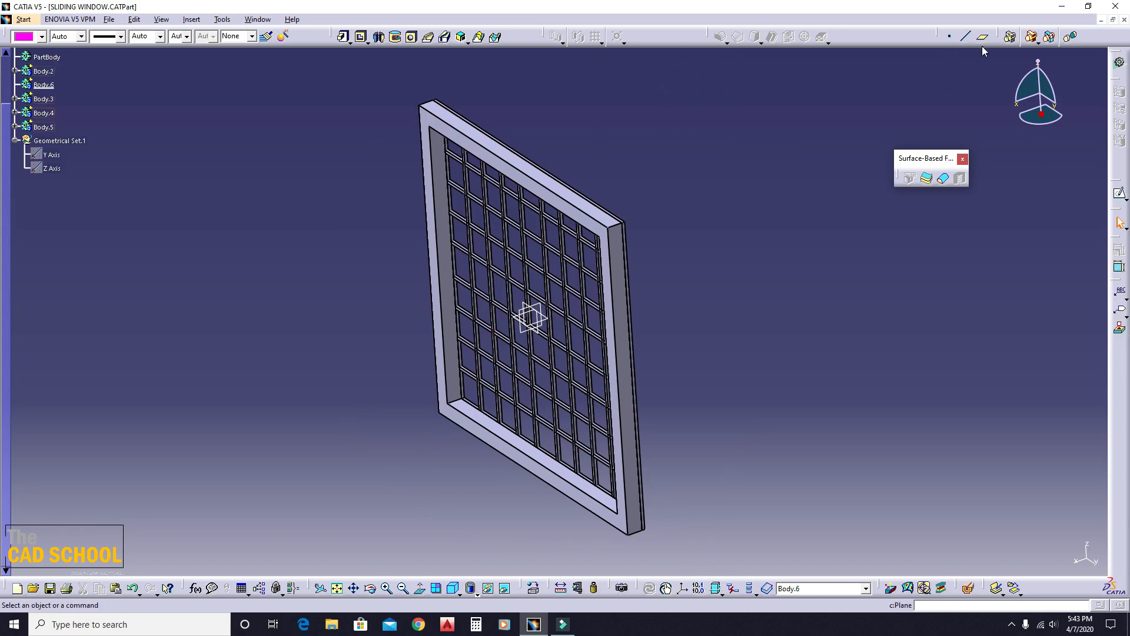
{"action": "middle_click_drag", "start_coordinate": [360, 381], "coordinate": [476, 328]}
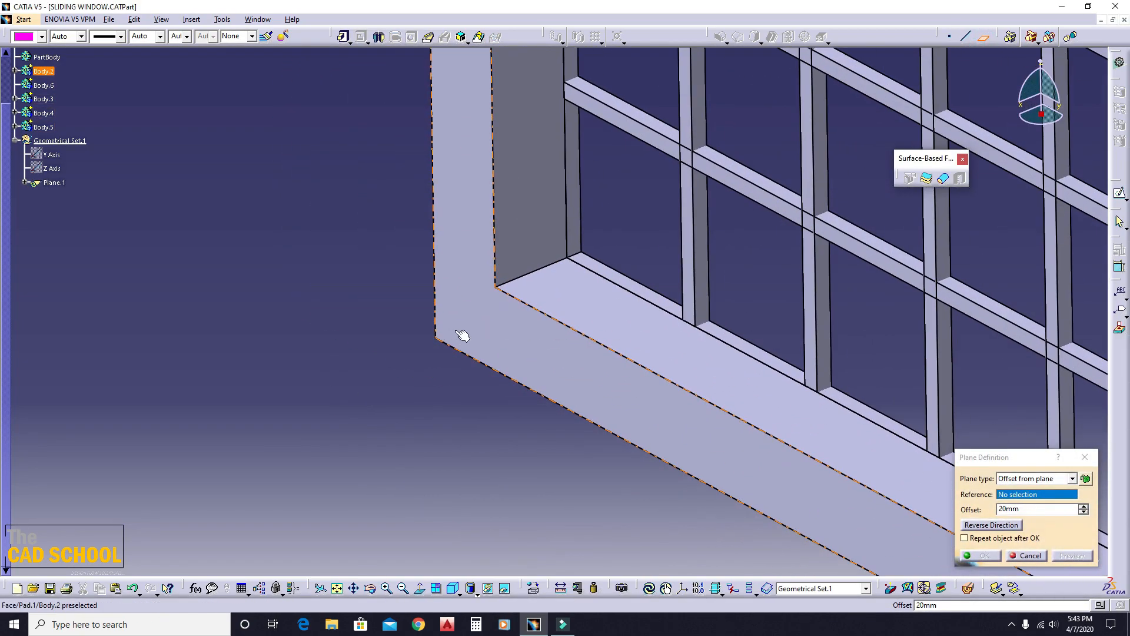
{"action": "left_click", "coordinate": [481, 310]}
{"action": "middle_click_drag", "start_coordinate": [469, 305], "coordinate": [571, 377]}
{"action": "left_click_drag", "start_coordinate": [1032, 511], "coordinate": [864, 525]}
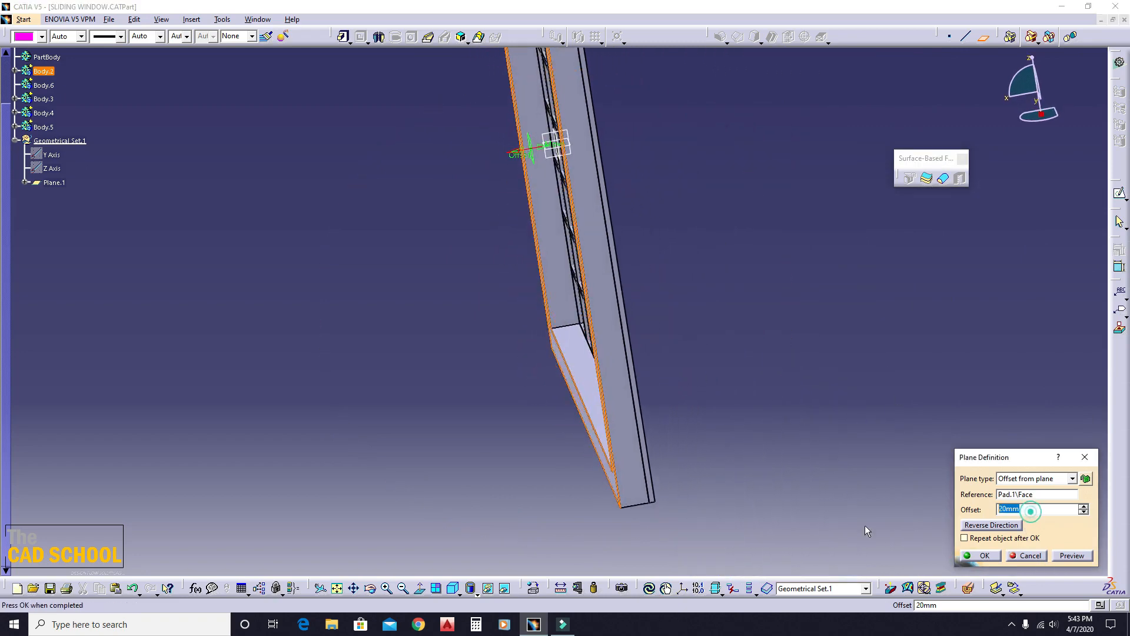
{"action": "type", "text": "10"}
{"action": "left_click", "coordinate": [814, 346]}
{"action": "middle_click_drag", "start_coordinate": [539, 345], "coordinate": [489, 337]}
{"action": "right_click", "coordinate": [1042, 586]}
{"action": "left_click", "coordinate": [1036, 531]}
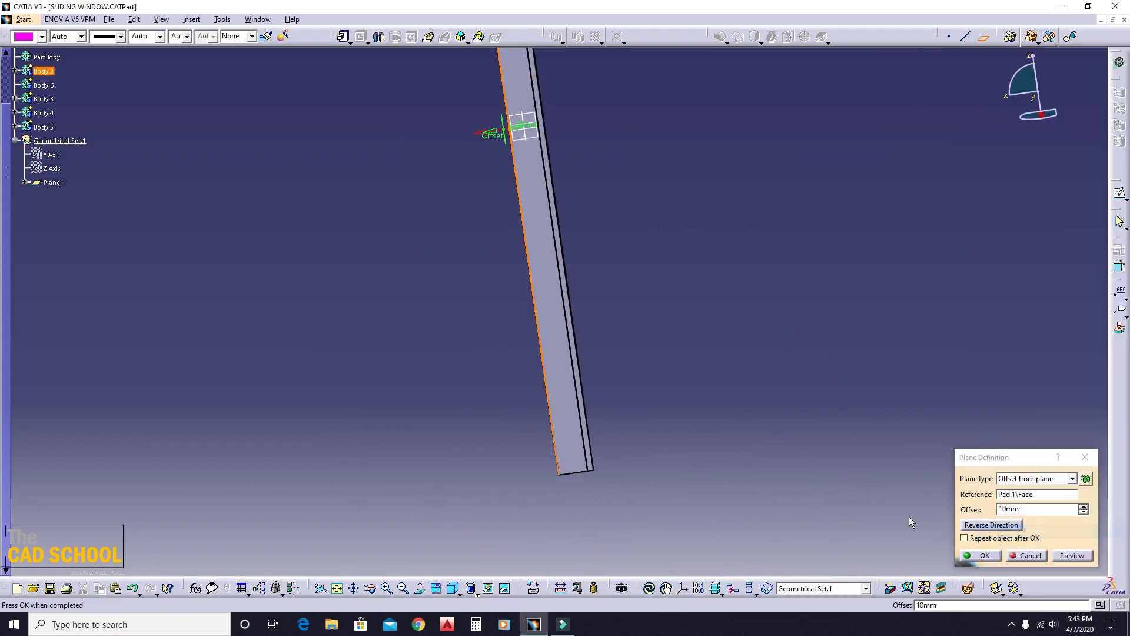
{"action": "left_click", "coordinate": [999, 525]}
{"action": "middle_click_drag", "start_coordinate": [752, 390], "coordinate": [811, 351]}
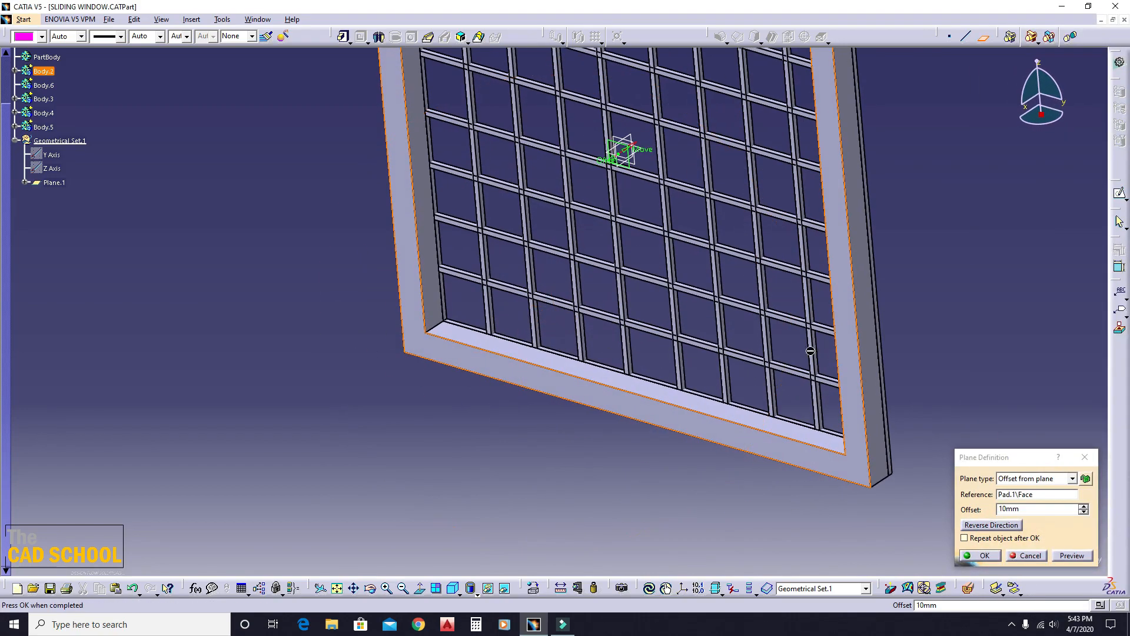
{"action": "left_click", "coordinate": [981, 556]}
Open a sketch on the offset plane and draw a tall centered rectangle over the frame's left half, centered on the horizontal axis.
{"action": "middle_click_drag", "start_coordinate": [979, 560], "coordinate": [593, 419]}
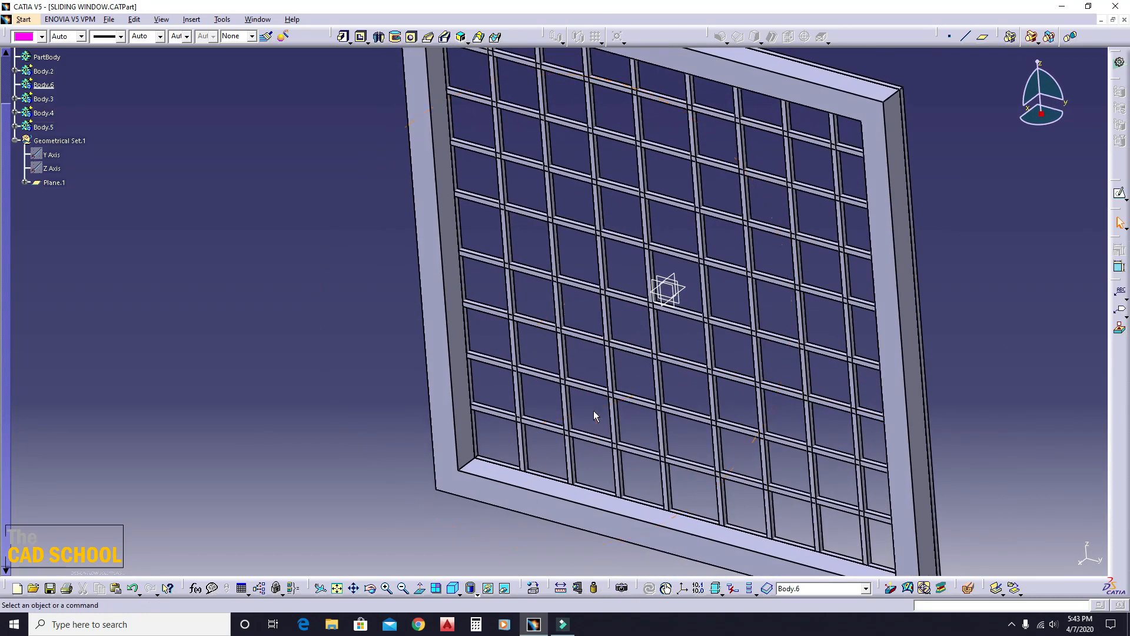
{"action": "left_click", "coordinate": [682, 312]}
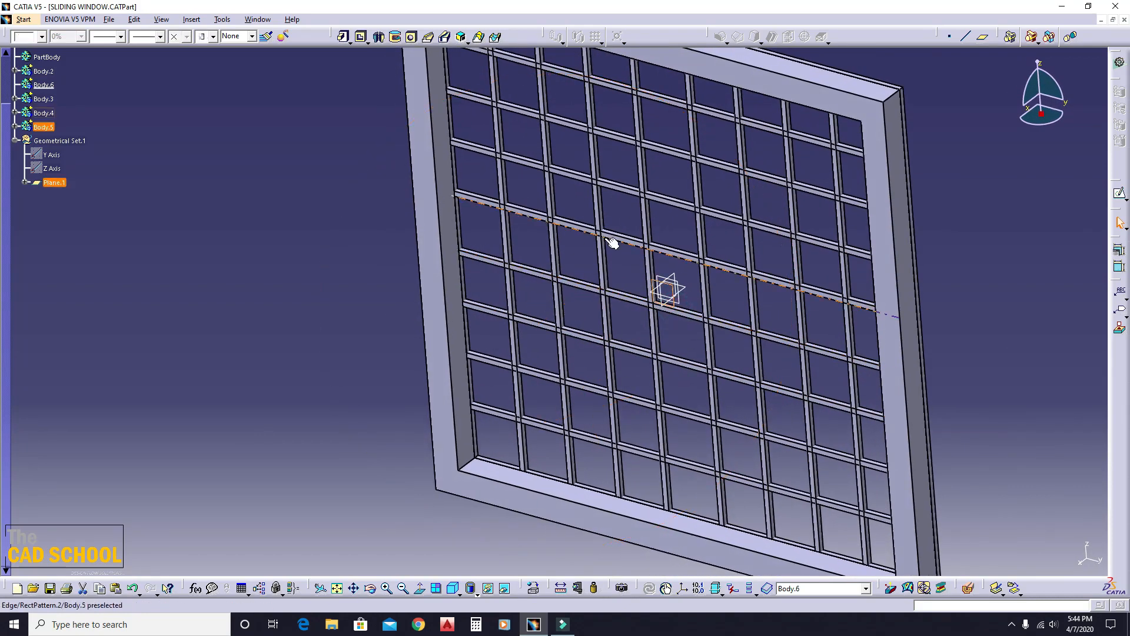
{"action": "left_click", "coordinate": [1121, 198]}
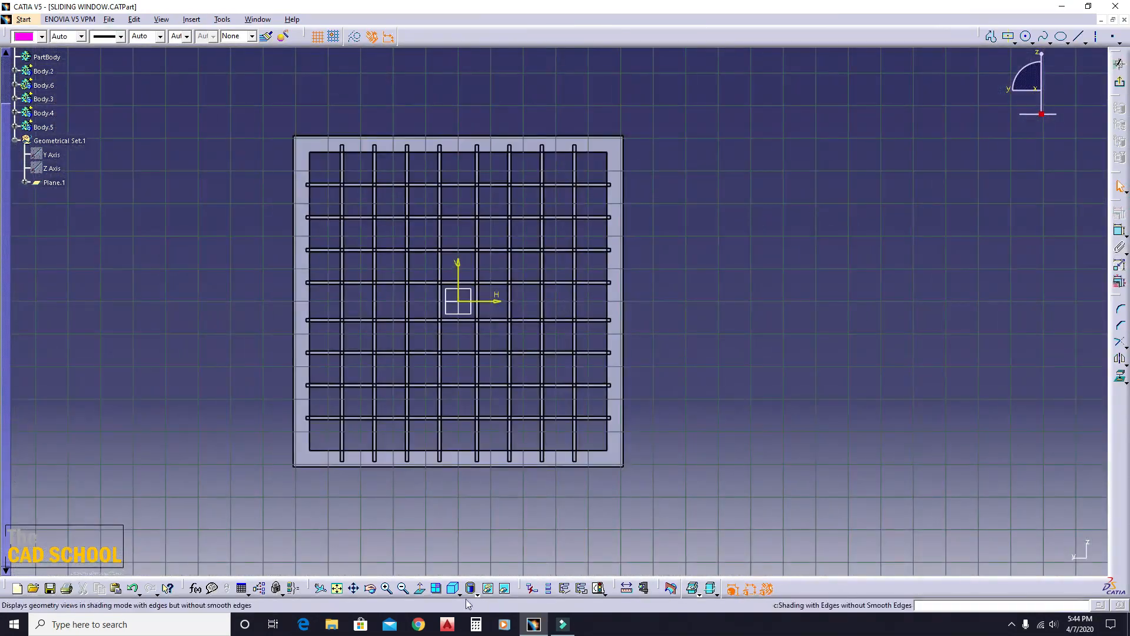
{"action": "left_click", "coordinate": [420, 587]}
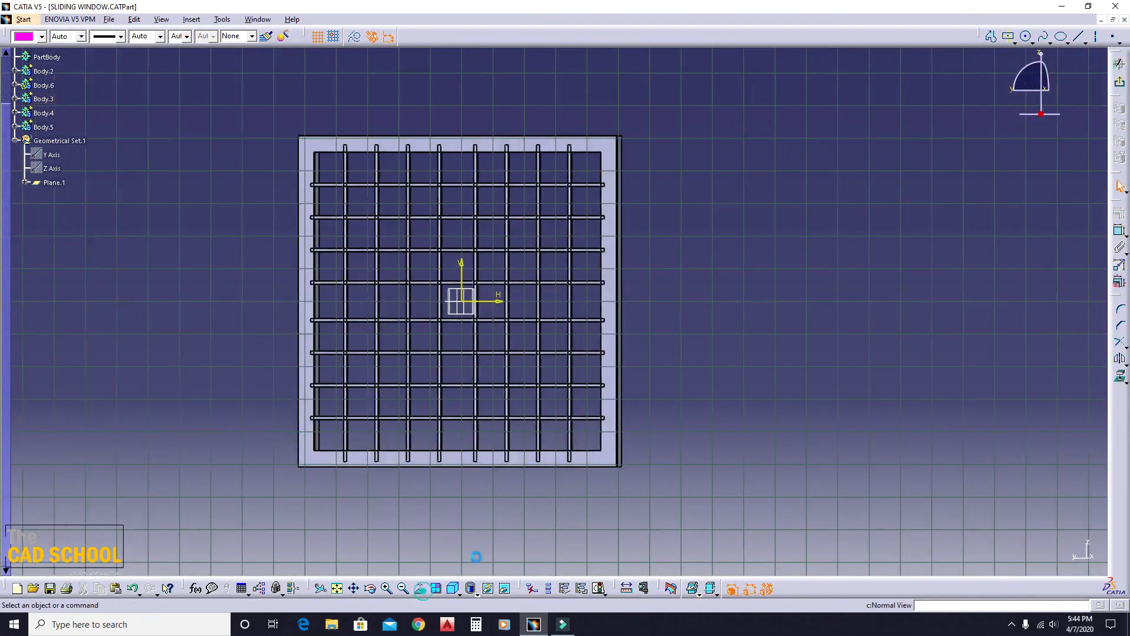
{"action": "mouse_move", "coordinate": [616, 258]}
{"action": "middle_mouse_down"}
{"action": "mouse_move", "coordinate": [606, 211]}
{"action": "mouse_move", "coordinate": [546, 201]}
{"action": "middle_mouse_up"}
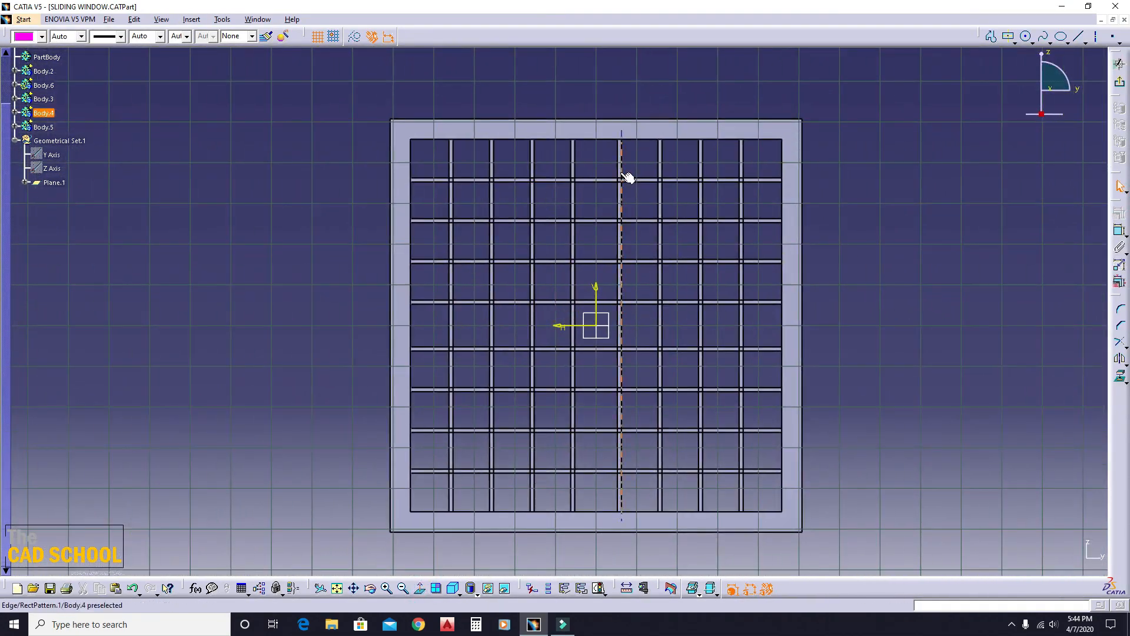
{"action": "left_click", "coordinate": [1008, 37]}
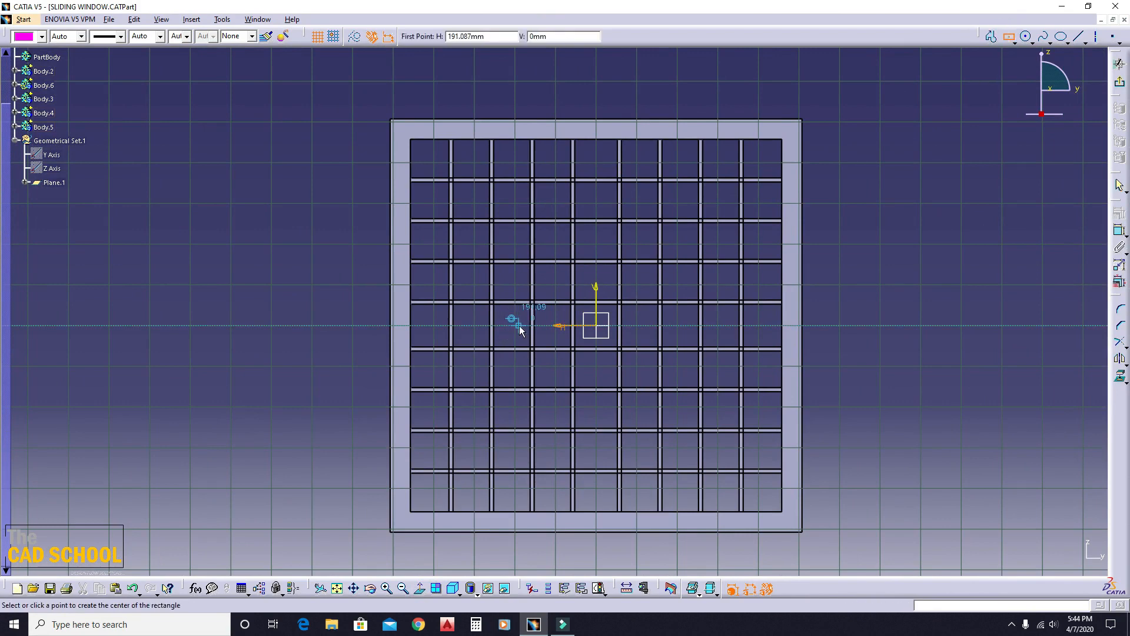
{"action": "left_click", "coordinate": [524, 326]}
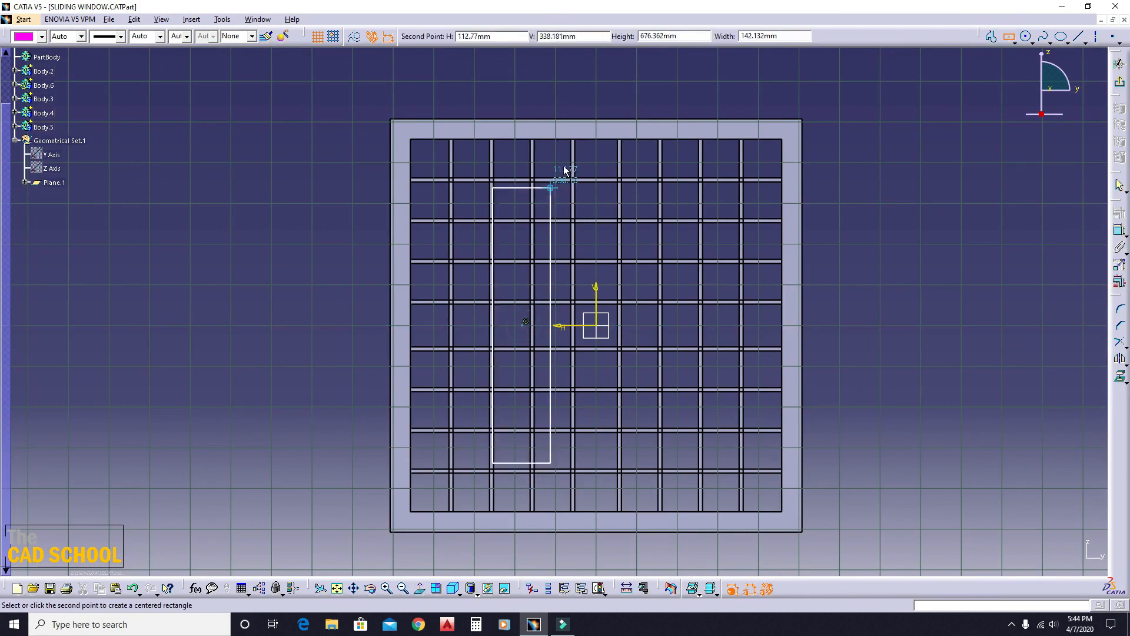
{"action": "left_click", "coordinate": [622, 134]}
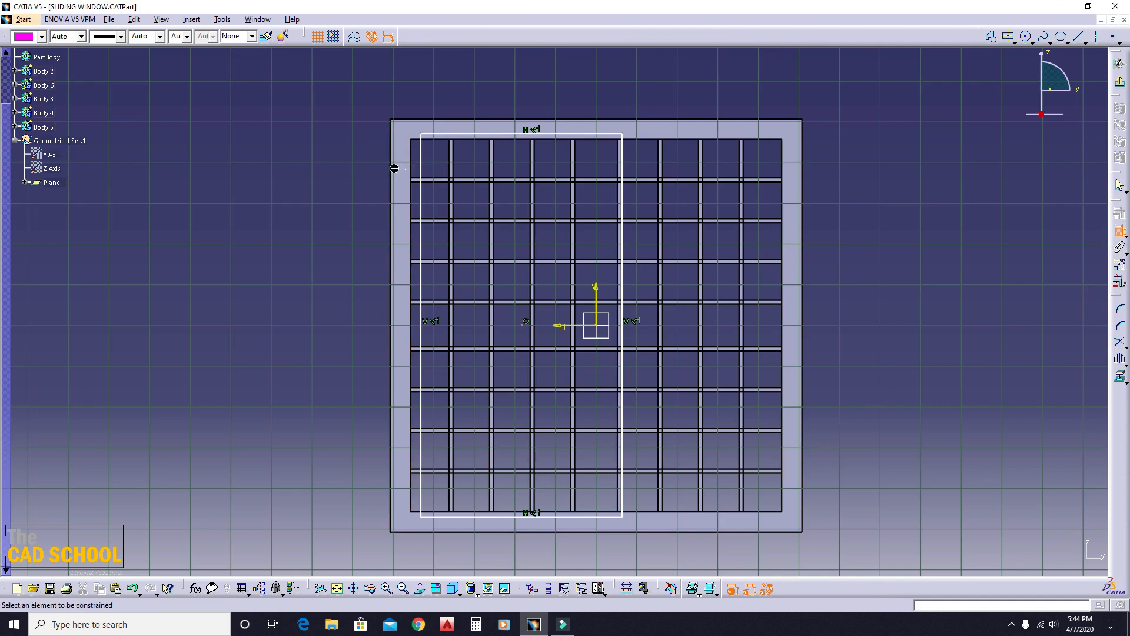
Constrain the rectangle's left side 40 mm from the frame's left outer edge.
{"action": "left_click", "coordinate": [392, 154]}
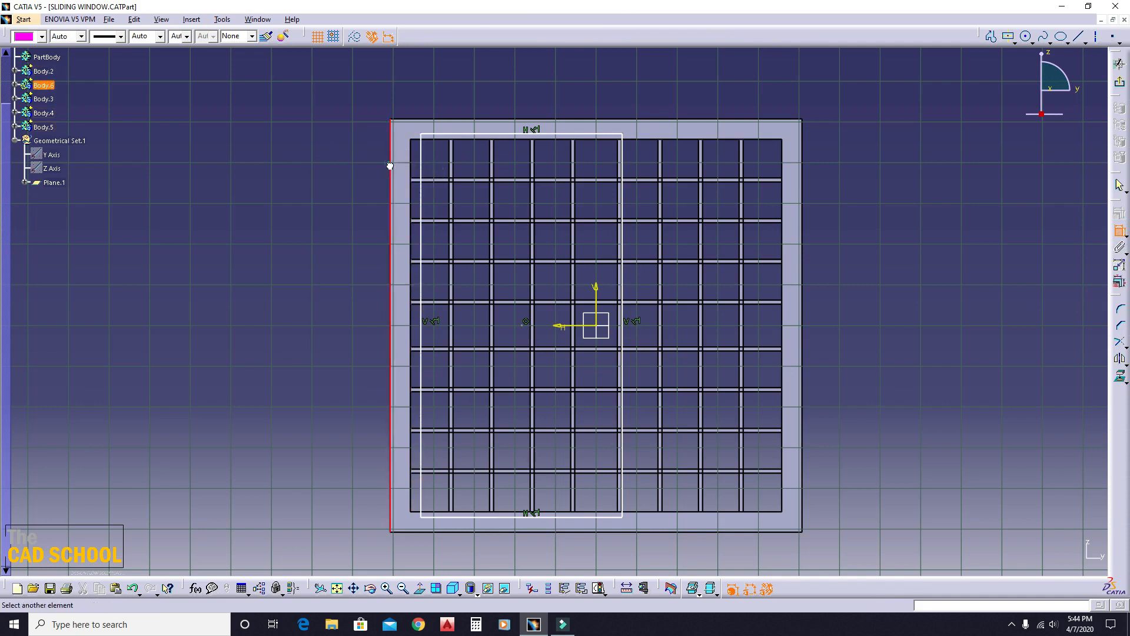
{"action": "left_click", "coordinate": [422, 158]}
{"action": "left_click", "coordinate": [340, 182]}
{"action": "double_click", "coordinate": [339, 182]}
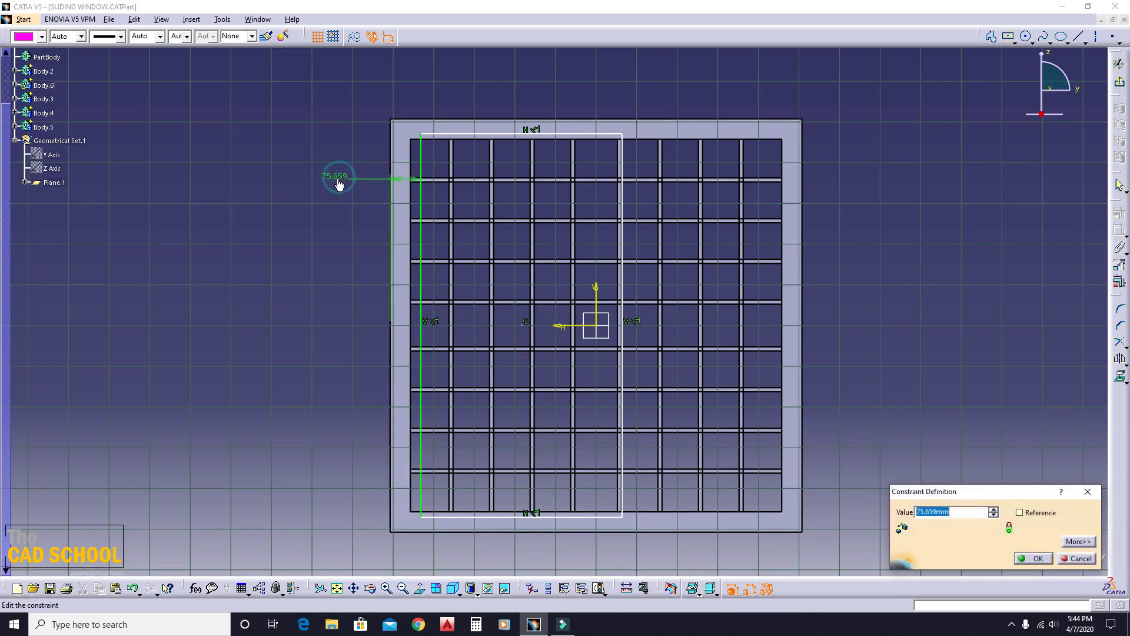
{"action": "key", "text": "Return"}
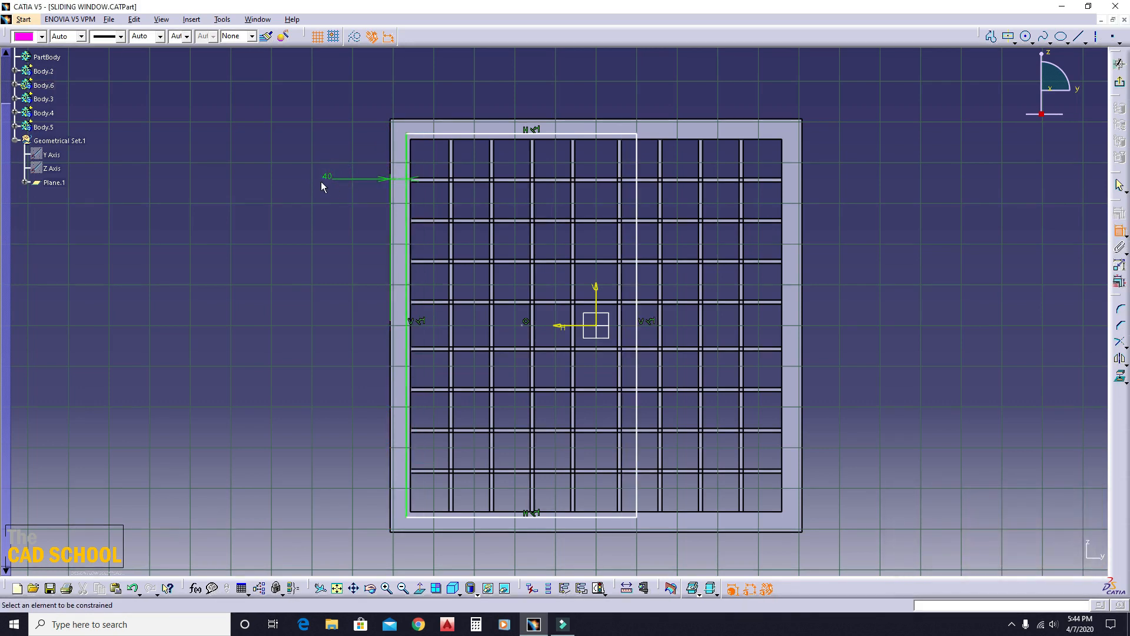
Constrain the rectangle's top side 40 mm from the frame's top outer edge.
{"action": "left_click", "coordinate": [437, 120]}
{"action": "left_click", "coordinate": [444, 135]}
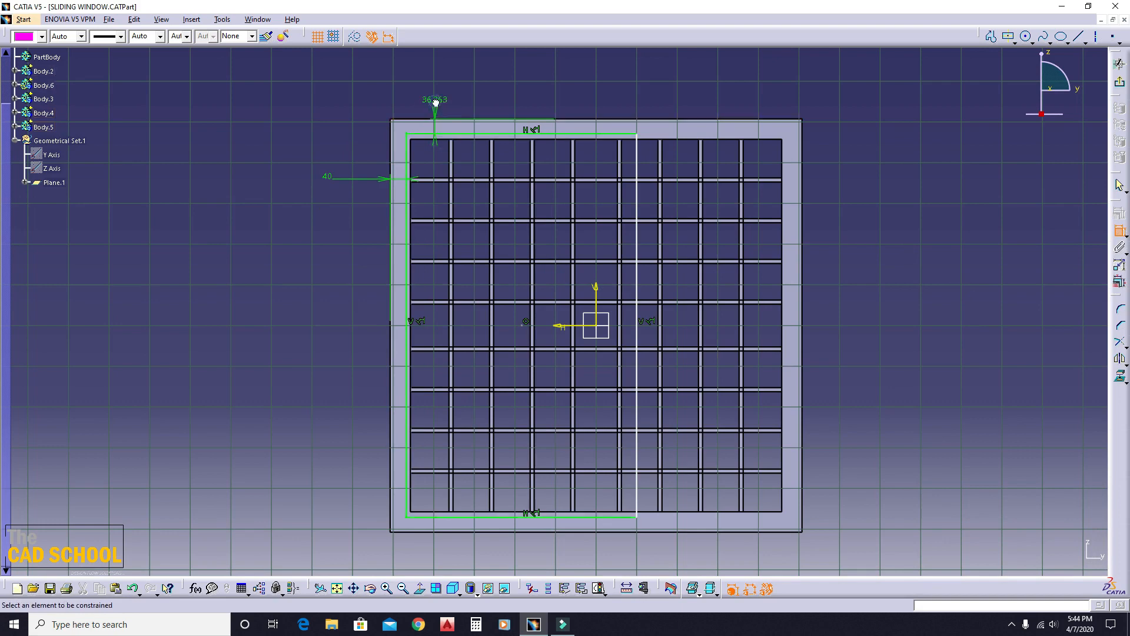
{"action": "left_click", "coordinate": [434, 100]}
{"action": "double_click", "coordinate": [434, 100]}
{"action": "type", "text": "40"}
{"action": "key", "text": "Return"}
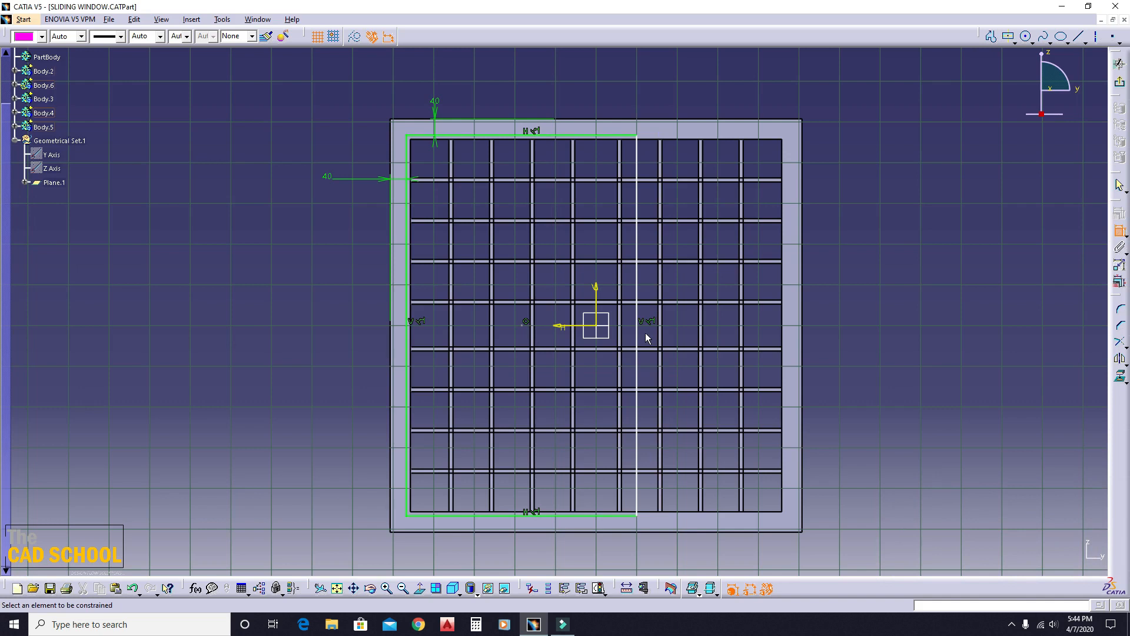
Make the rectangle's right side coincident with the vertical sketch axis.
{"action": "left_click", "coordinate": [597, 288]}
{"action": "left_click", "coordinate": [636, 289]}
{"action": "right_click", "coordinate": [707, 181]}
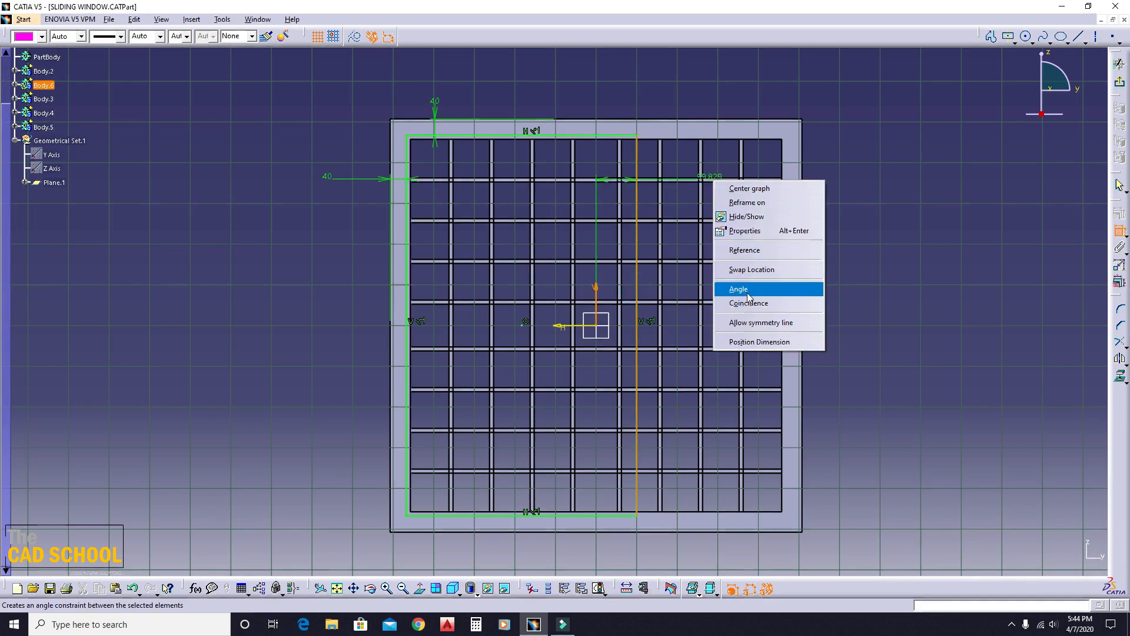
{"action": "left_click", "coordinate": [760, 301]}
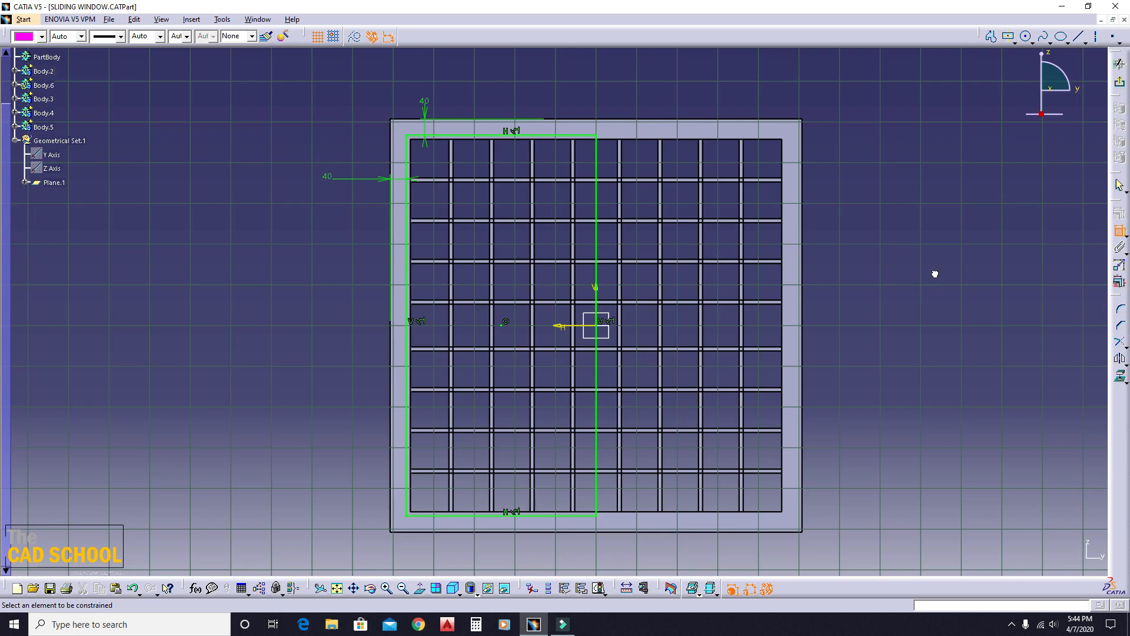
Draw a second centered rectangle just inside the first one, sharing its center point.
{"action": "left_click", "coordinate": [1011, 39]}
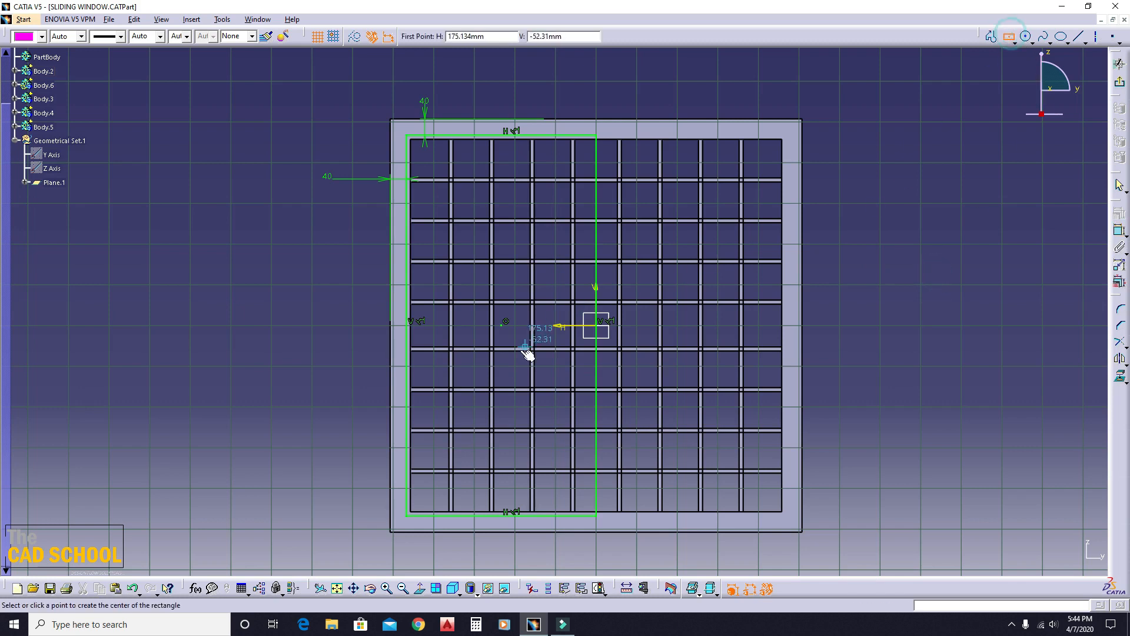
{"action": "left_click", "coordinate": [502, 325]}
{"action": "left_click", "coordinate": [591, 150]}
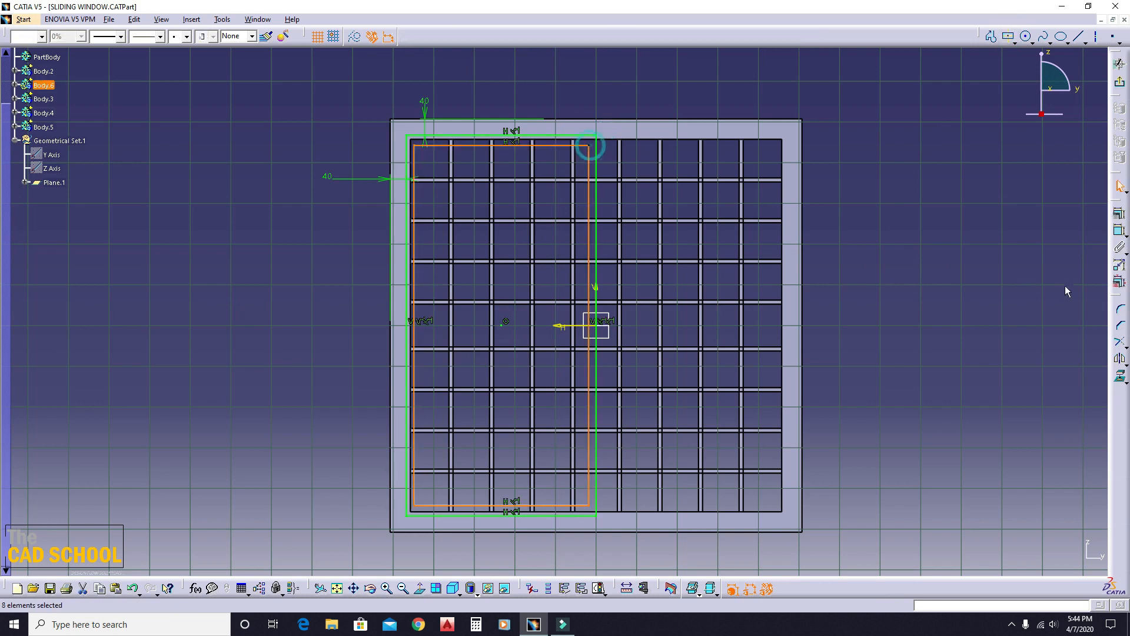
Constrain the inner rectangle's top side 25 mm from the outer rectangle's top side.
{"action": "left_click", "coordinate": [1120, 231]}
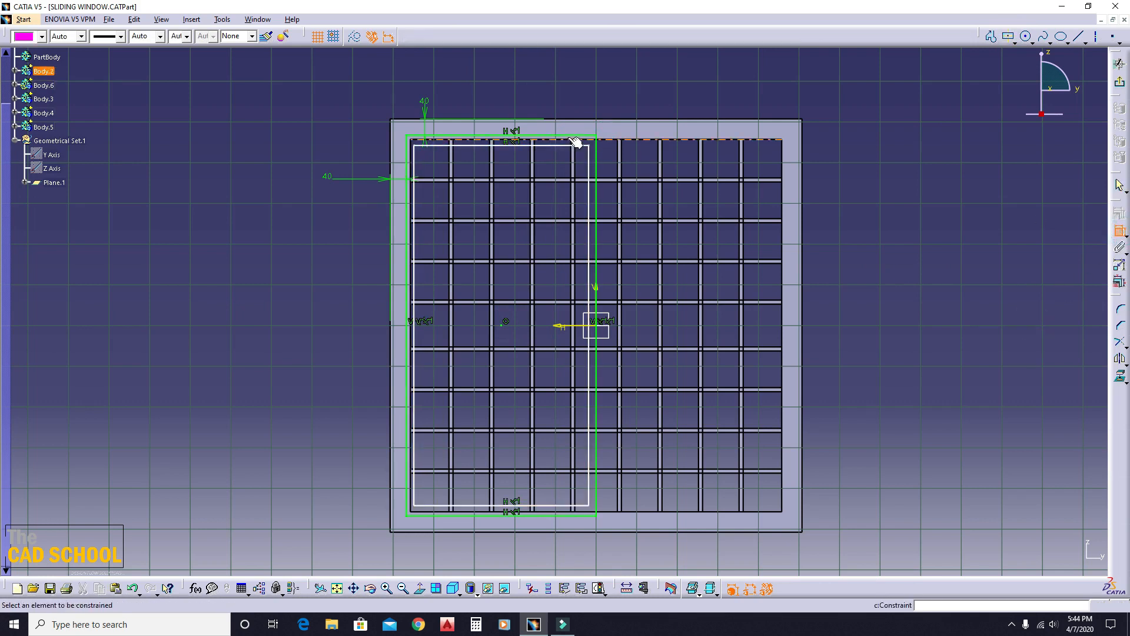
{"action": "left_click", "coordinate": [561, 147]}
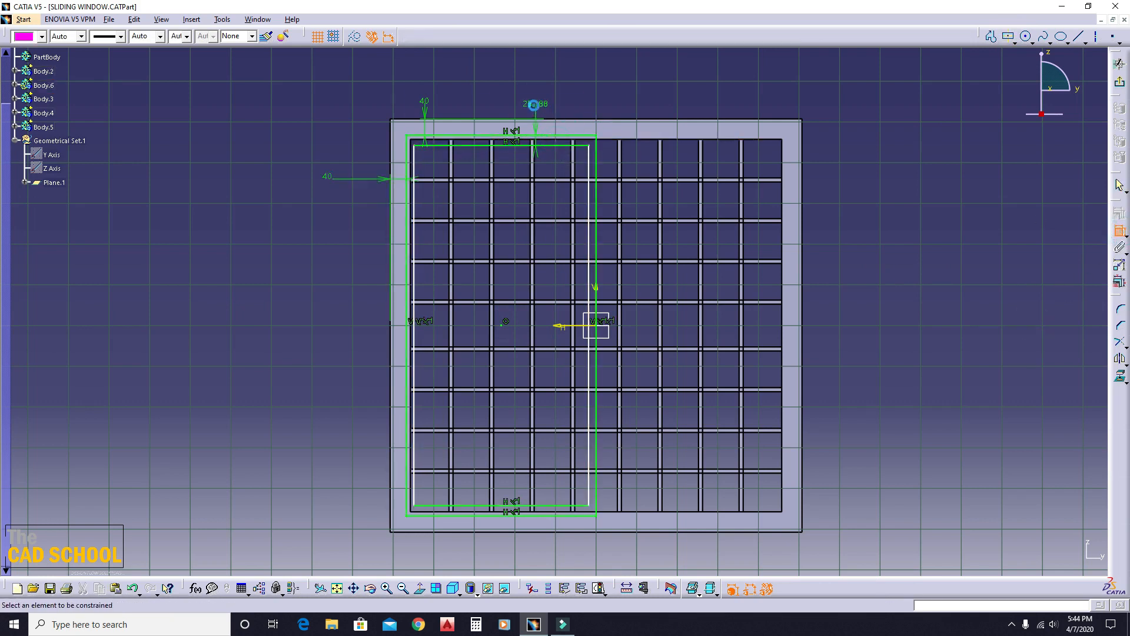
{"action": "left_click", "coordinate": [536, 103]}
{"action": "double_click", "coordinate": [536, 104]}
{"action": "type", "text": "25"}
{"action": "key", "text": "Return"}
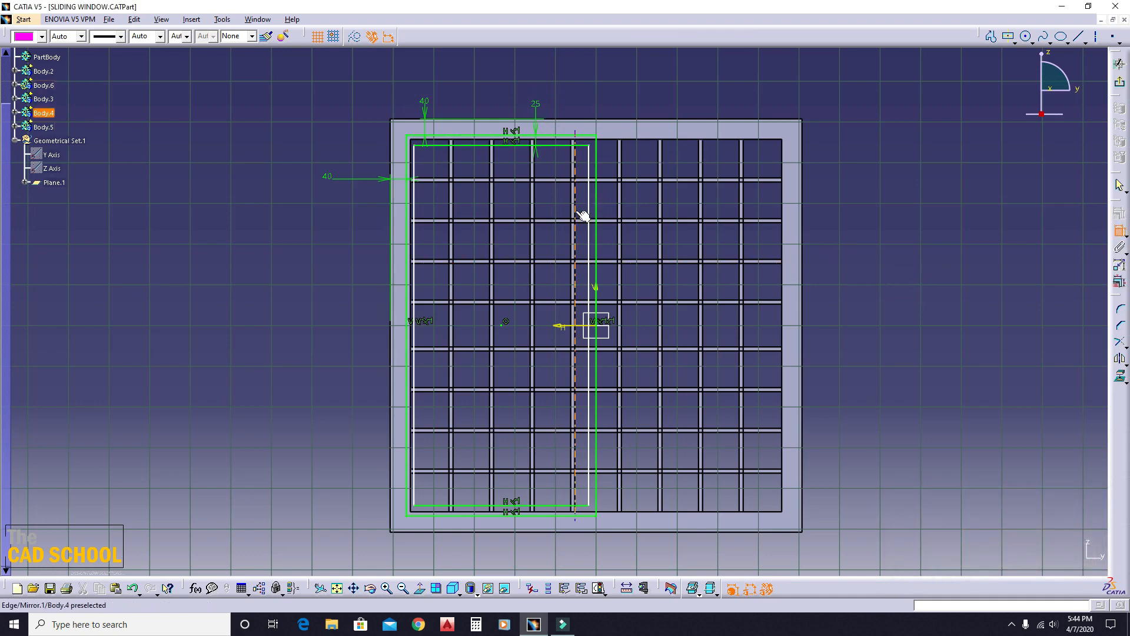
Constrain the inner rectangle's right side 25 mm from the outer rectangle's right side.
{"action": "left_click", "coordinate": [594, 192]}
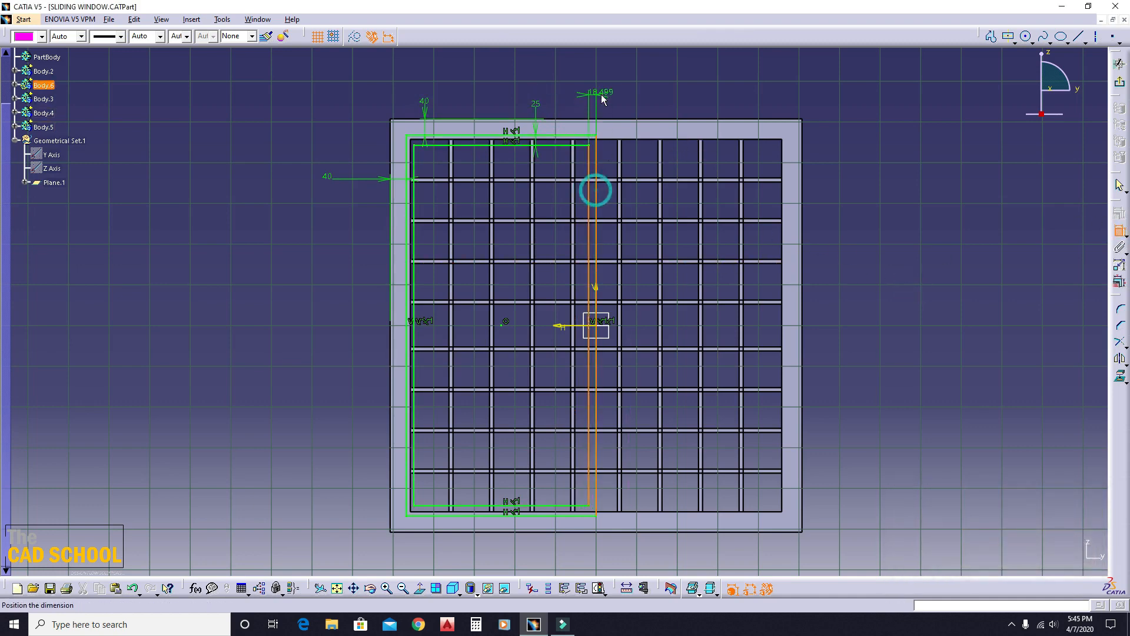
{"action": "left_click", "coordinate": [602, 94]}
{"action": "double_click", "coordinate": [603, 103]}
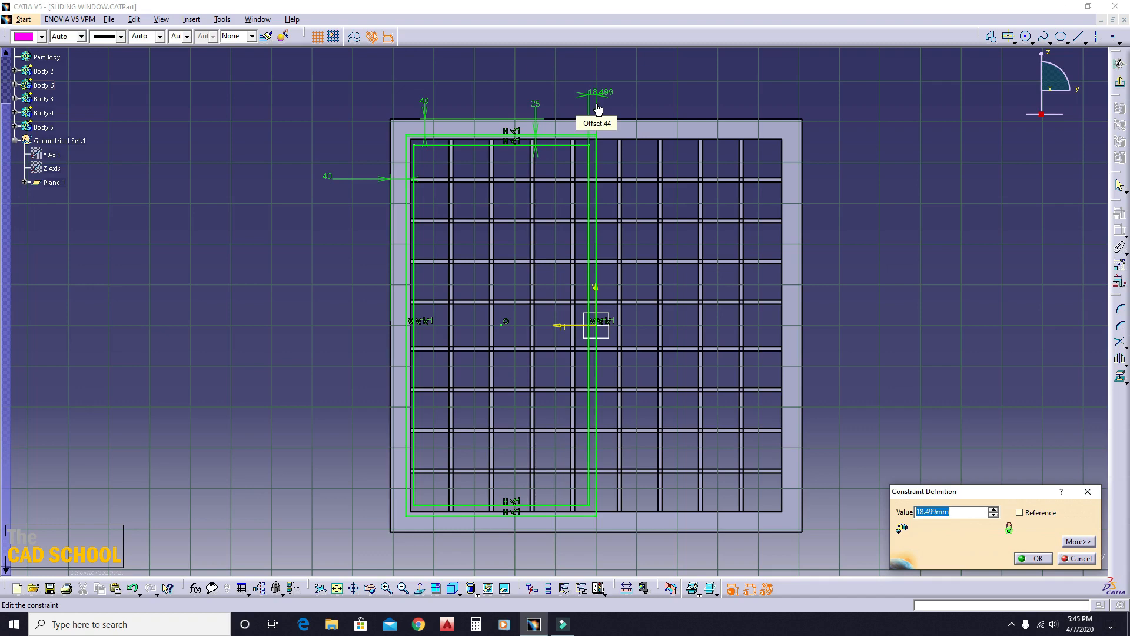
{"action": "type", "text": "25"}
{"action": "key", "text": "Return"}
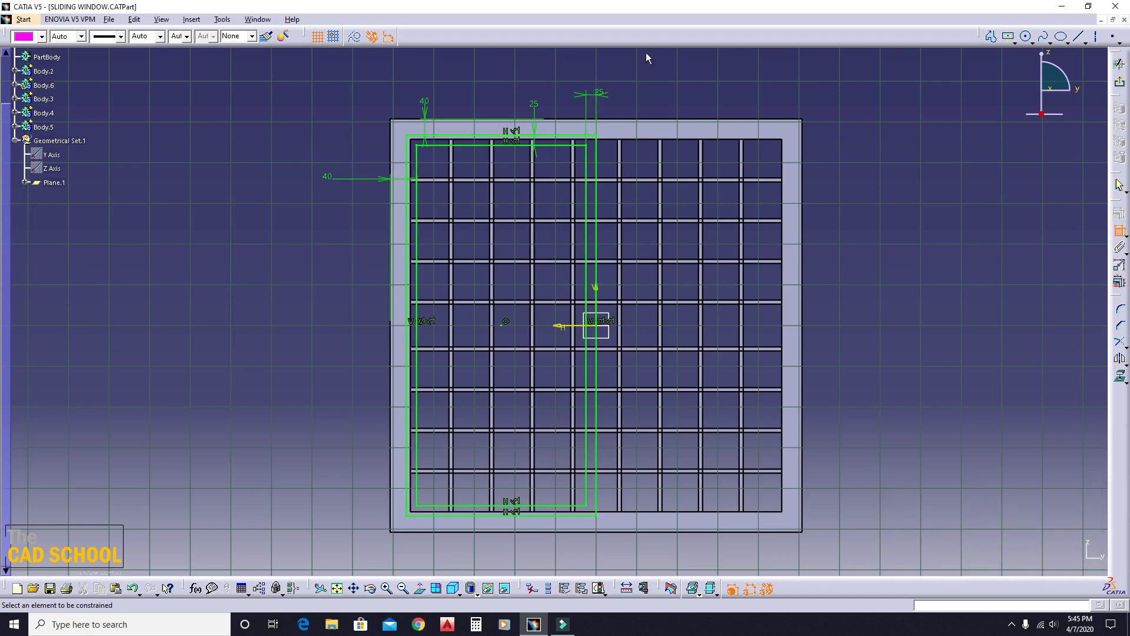
{"action": "middle_click_drag", "start_coordinate": [697, 60], "coordinate": [1, 55], "text": "ctrl"}
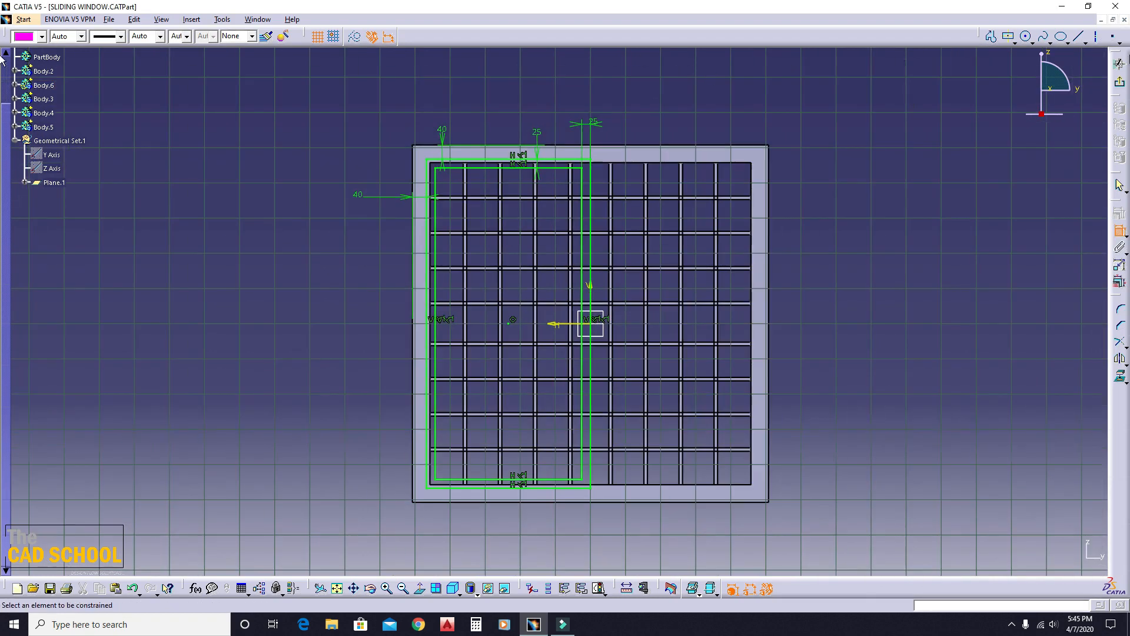
Exit the sketch and pad the double-rectangle sash profile 10 mm.
{"action": "left_click", "coordinate": [1121, 87]}
{"action": "middle_click_drag", "start_coordinate": [479, 353], "coordinate": [437, 272]}
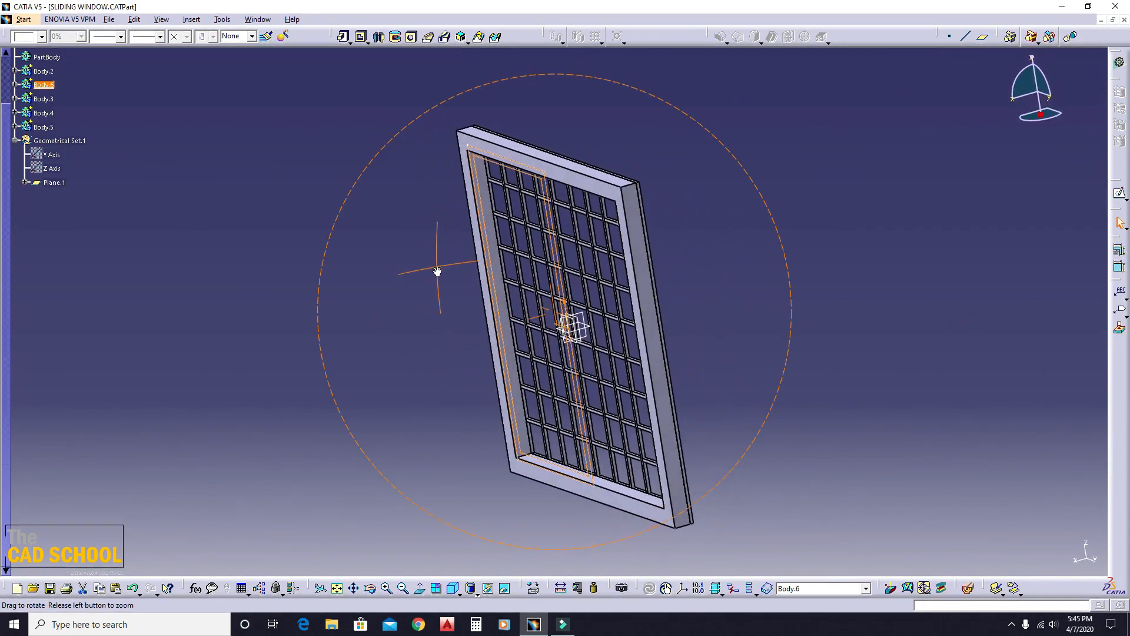
{"action": "left_click", "coordinate": [344, 37]}
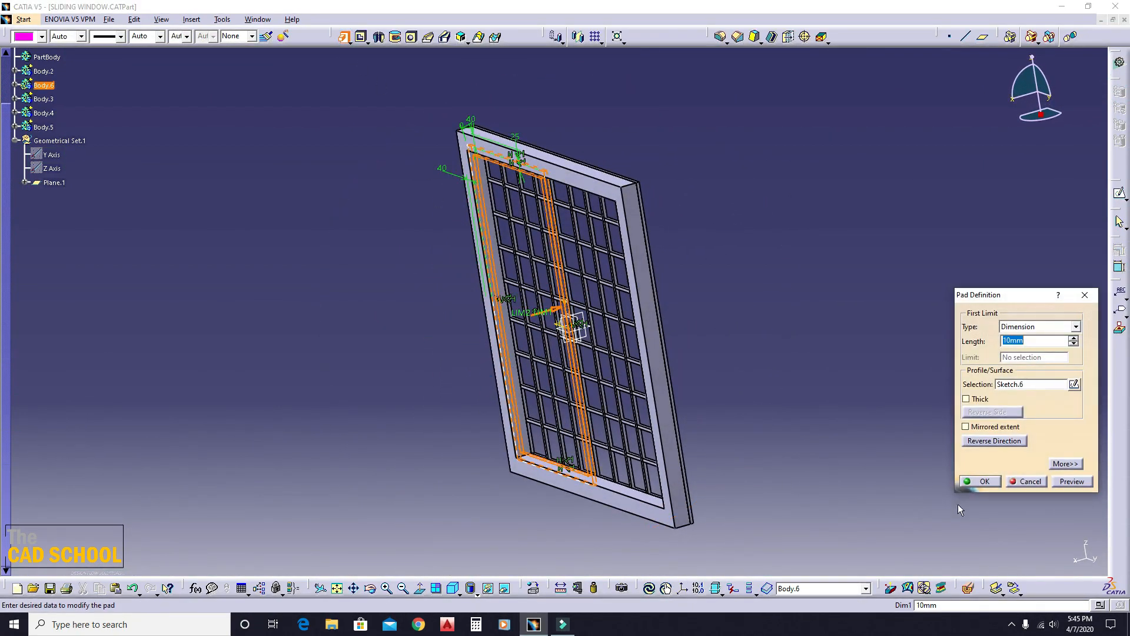
{"action": "left_click", "coordinate": [984, 483]}
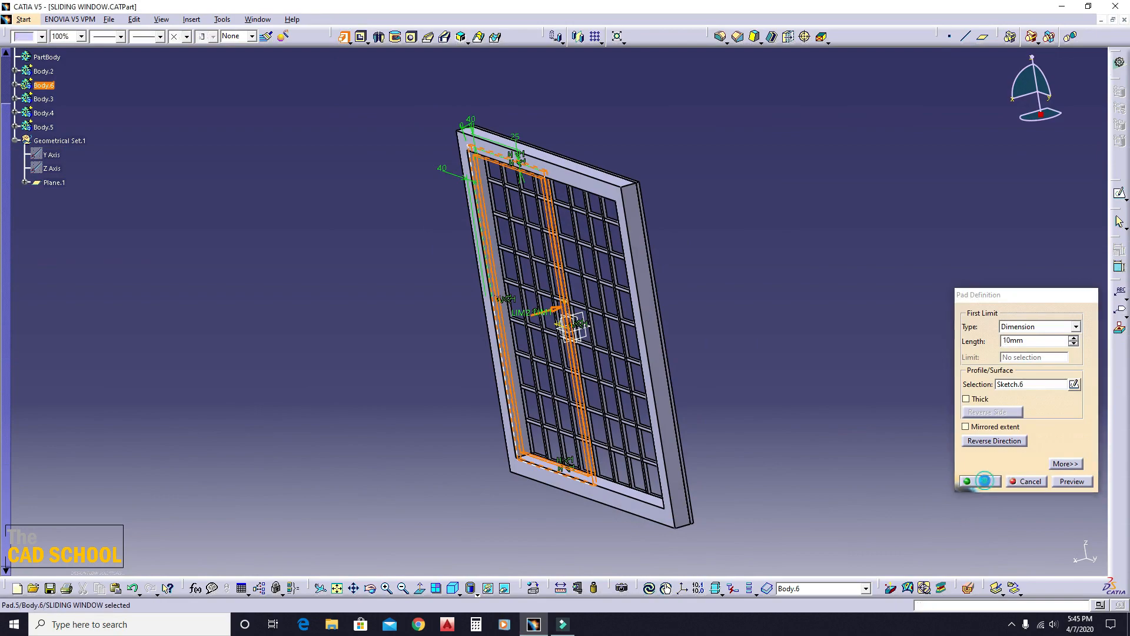
{"action": "middle_click_drag", "start_coordinate": [805, 368], "coordinate": [507, 306]}
{"action": "middle_click_drag", "start_coordinate": [338, 381], "coordinate": [643, 405]}
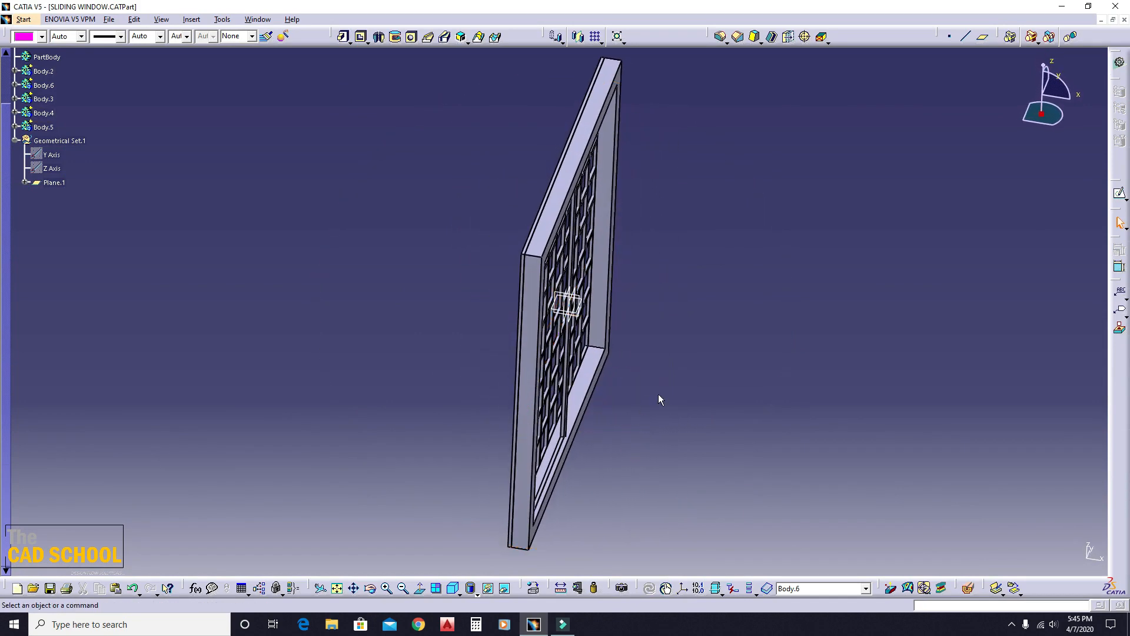
Create a reference plane offset 5 mm from the sash frame's front face, with the offset direction reversed into the frame.
{"action": "middle_click_drag", "start_coordinate": [665, 431], "coordinate": [720, 381]}
{"action": "middle_click_drag", "start_coordinate": [562, 321], "coordinate": [548, 364]}
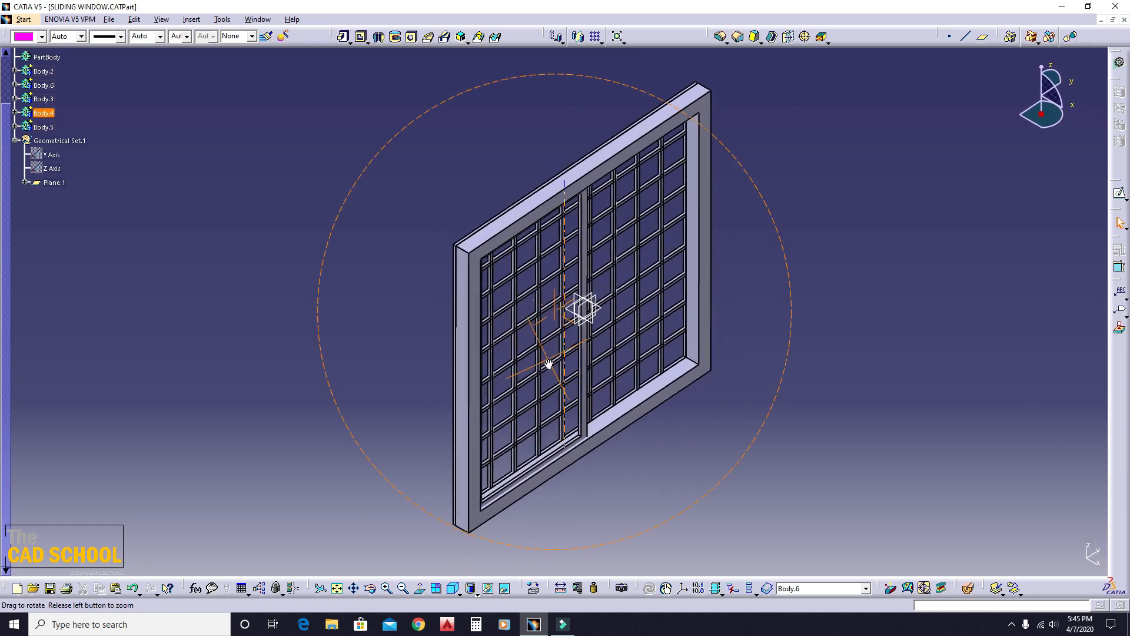
{"action": "middle_click_drag", "start_coordinate": [682, 307], "coordinate": [641, 7]}
{"action": "middle_click_drag", "start_coordinate": [312, 168], "coordinate": [770, 366]}
{"action": "left_click", "coordinate": [983, 41]}
{"action": "left_click", "coordinate": [540, 355]}
{"action": "double_click", "coordinate": [1038, 507]}
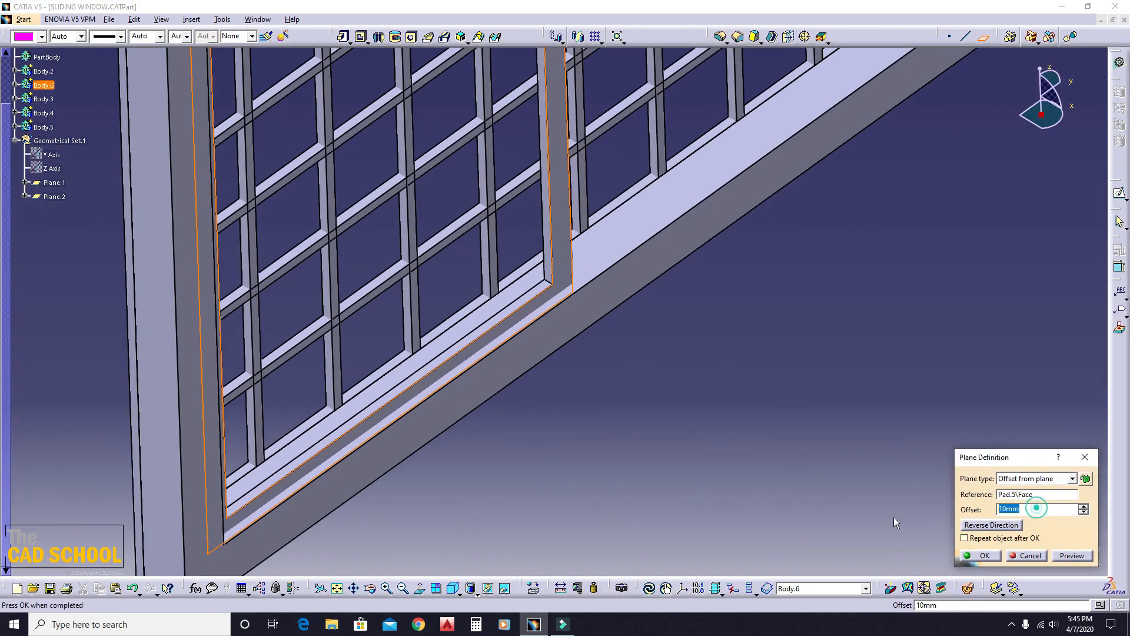
{"action": "type", "text": "5"}
{"action": "left_click", "coordinate": [724, 523]}
{"action": "middle_click_drag", "start_coordinate": [572, 369], "coordinate": [536, 337]}
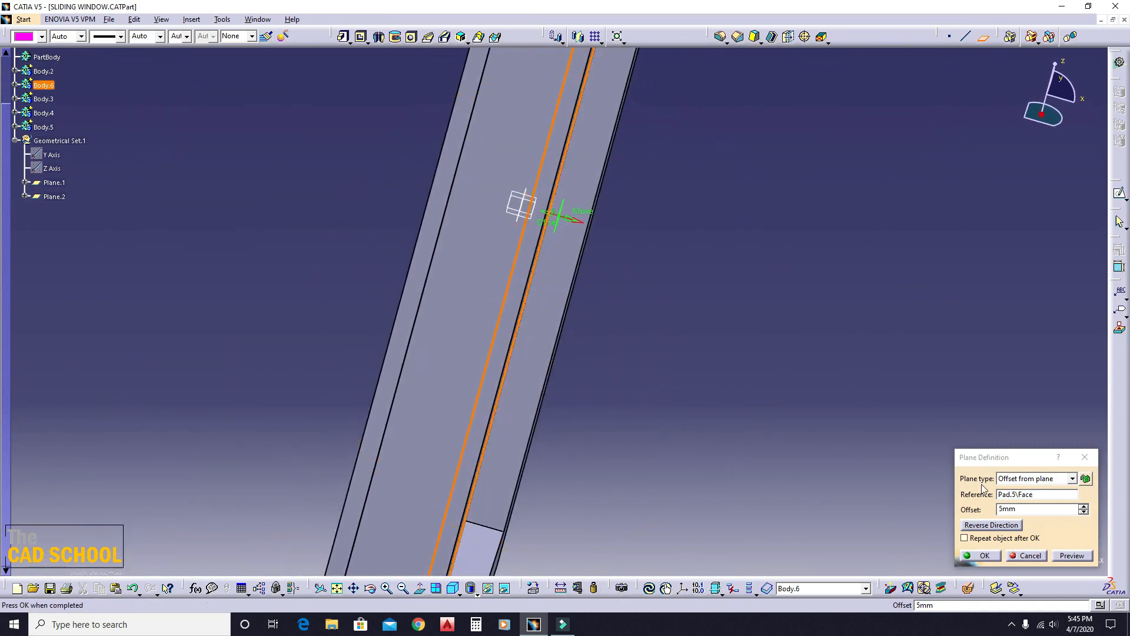
{"action": "left_click", "coordinate": [980, 526]}
{"action": "left_click", "coordinate": [980, 556]}
Insert a new body and start a sketch on the 5 mm offset plane within the sash frame.
{"action": "middle_click_drag", "start_coordinate": [735, 201], "coordinate": [488, 324]}
{"action": "left_click", "coordinate": [191, 19]}
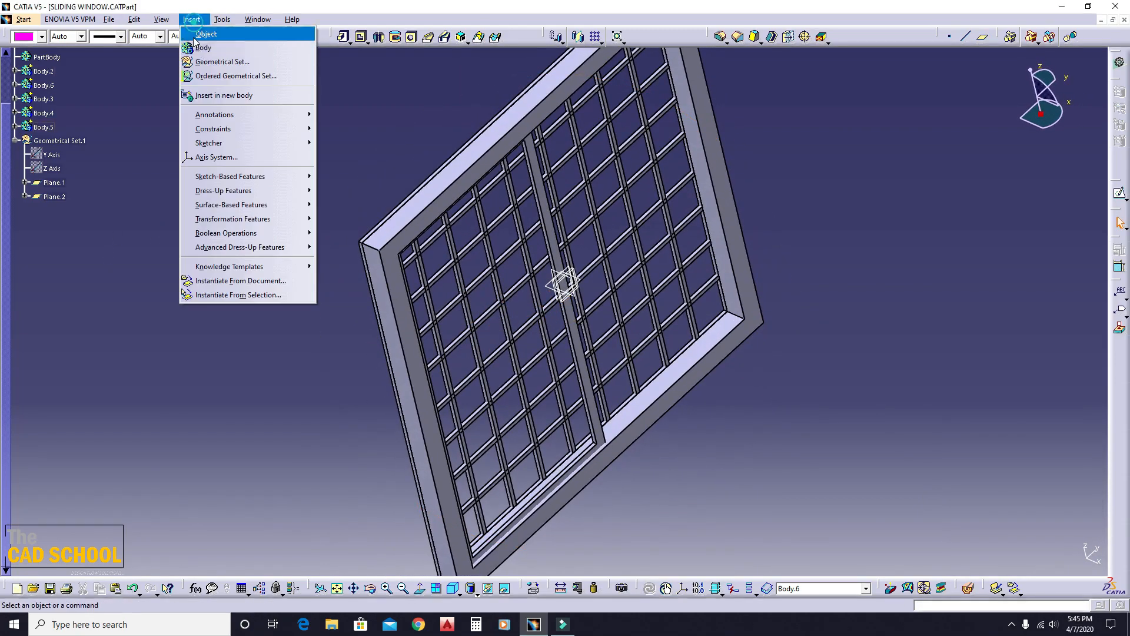
{"action": "left_click", "coordinate": [212, 34]}
{"action": "middle_click_drag", "start_coordinate": [589, 330], "coordinate": [698, 285]}
{"action": "middle_click_drag", "start_coordinate": [630, 292], "coordinate": [647, 276]}
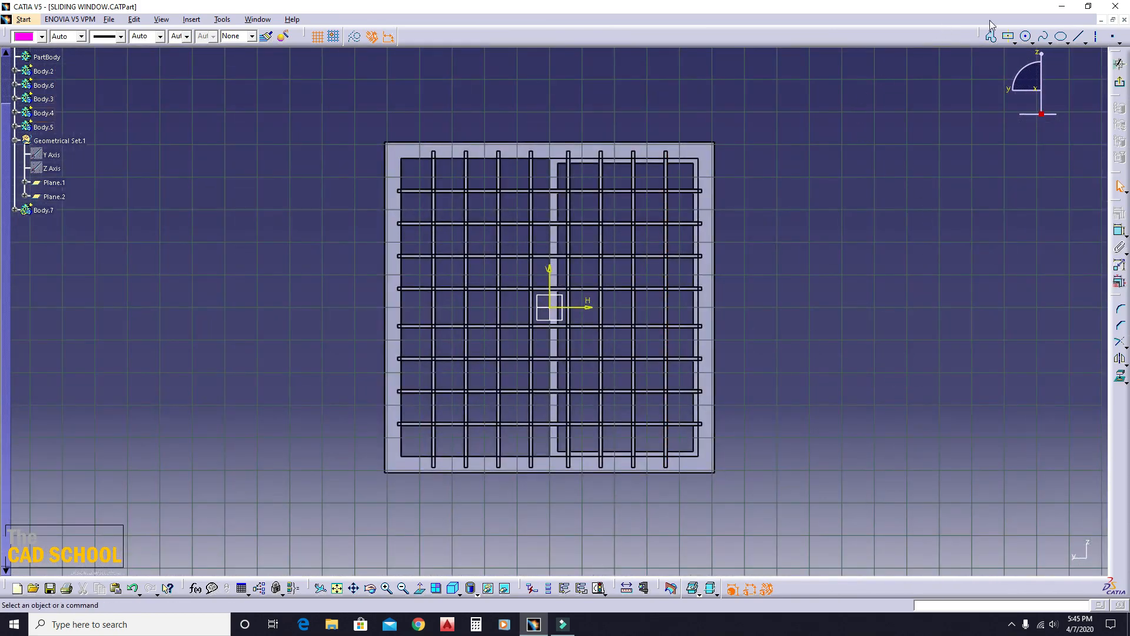
Draw a centered rectangle inside the sash frame opening, with its center on the horizontal sketch axis.
{"action": "left_click", "coordinate": [1010, 37]}
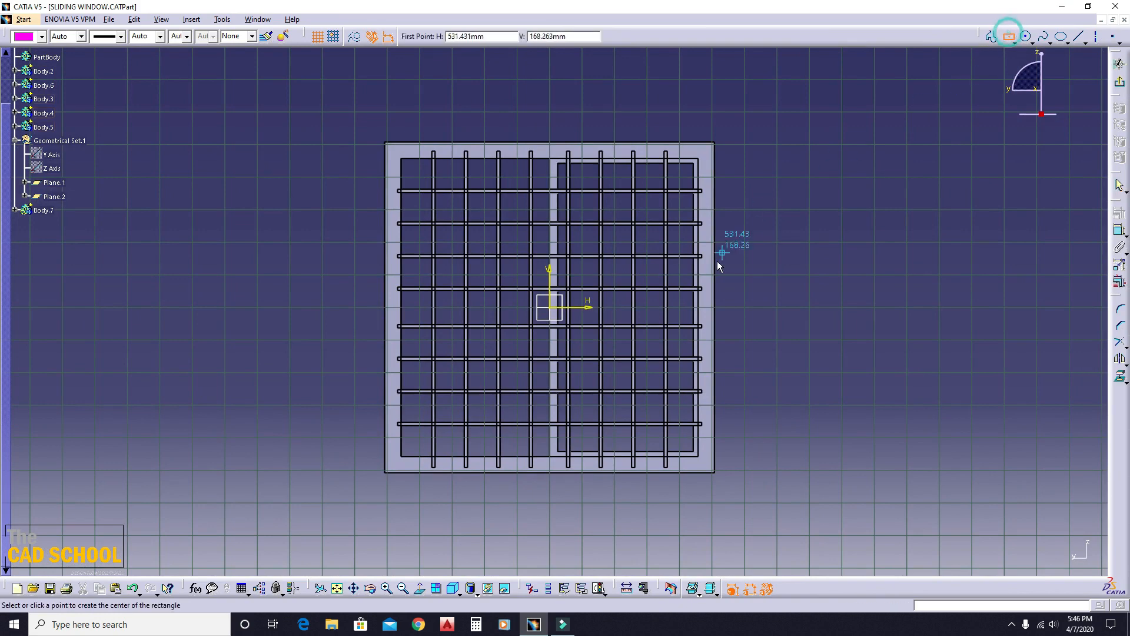
{"action": "left_click", "coordinate": [627, 306]}
{"action": "left_click", "coordinate": [689, 171]}
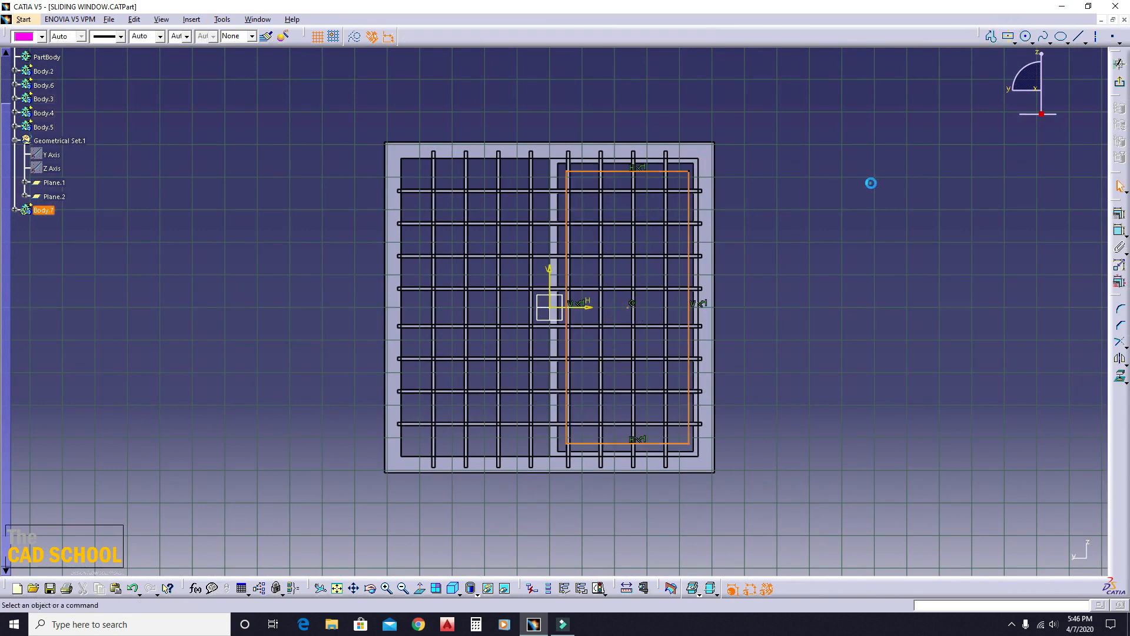
Make the rectangle's top side coincident with the sash frame's top inner edge.
{"action": "left_click", "coordinate": [1120, 231]}
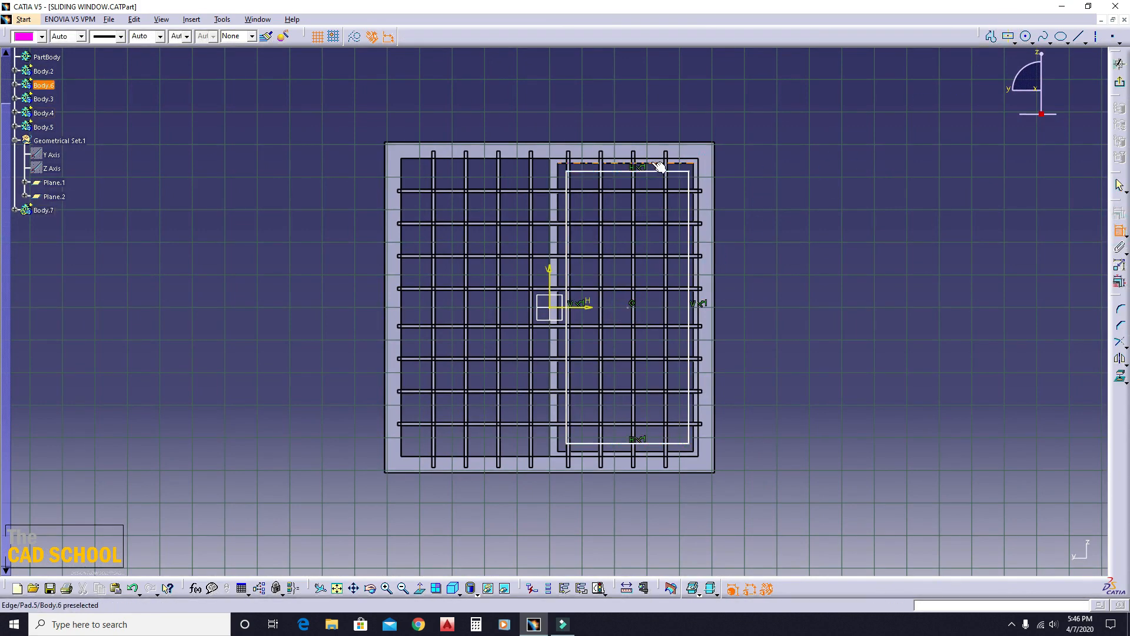
{"action": "left_click", "coordinate": [658, 172]}
{"action": "right_click", "coordinate": [742, 142]}
{"action": "left_click", "coordinate": [790, 238]}
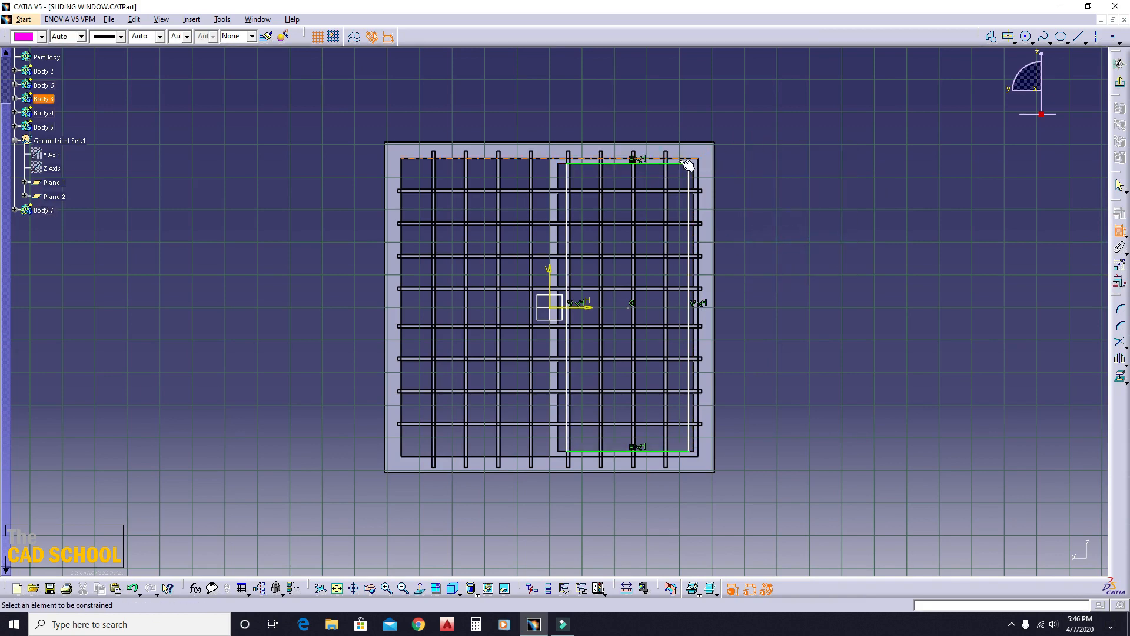
Make the rectangle's right and left sides coincident with the sash frame's vertical inner edges.
{"action": "right_click", "coordinate": [743, 168]}
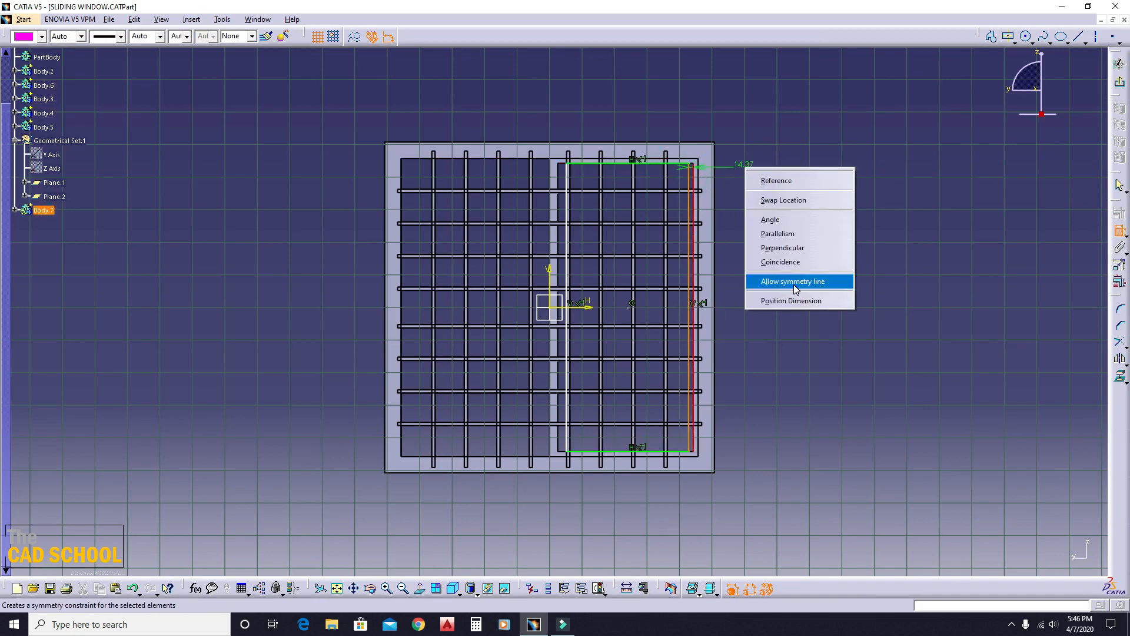
{"action": "left_click", "coordinate": [803, 261]}
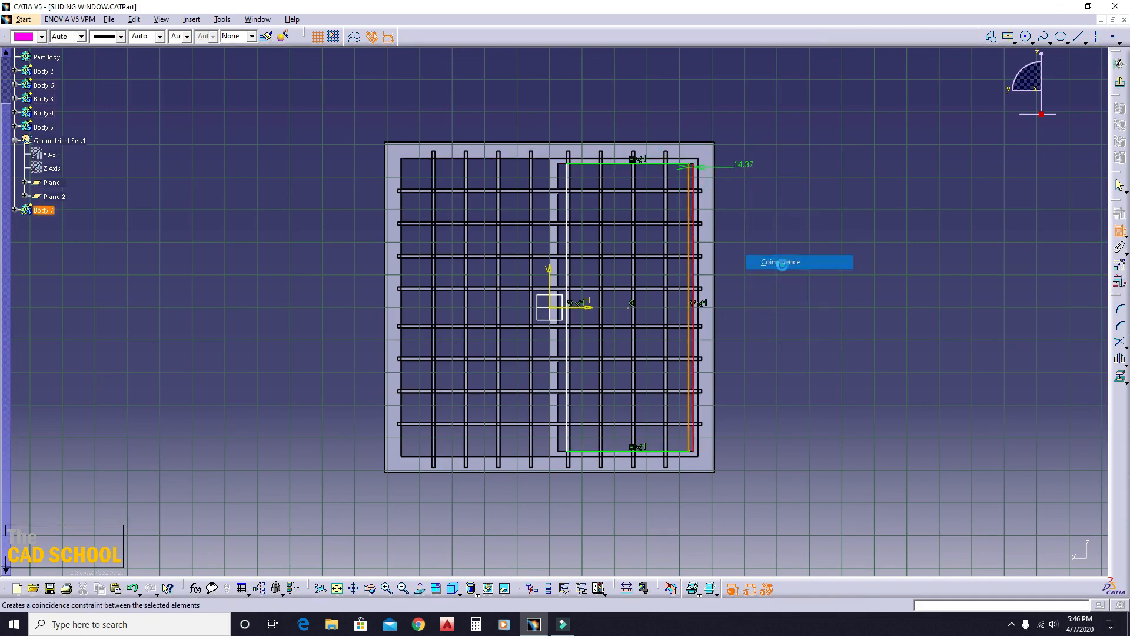
{"action": "left_click", "coordinate": [571, 179]}
{"action": "right_click", "coordinate": [649, 274]}
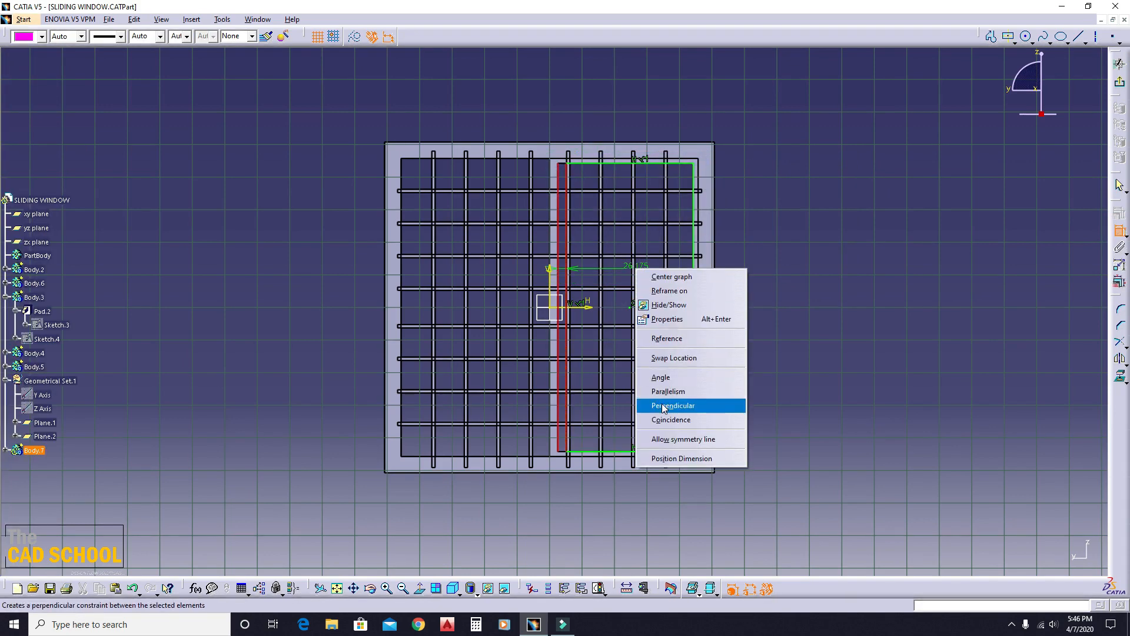
{"action": "left_click", "coordinate": [677, 421]}
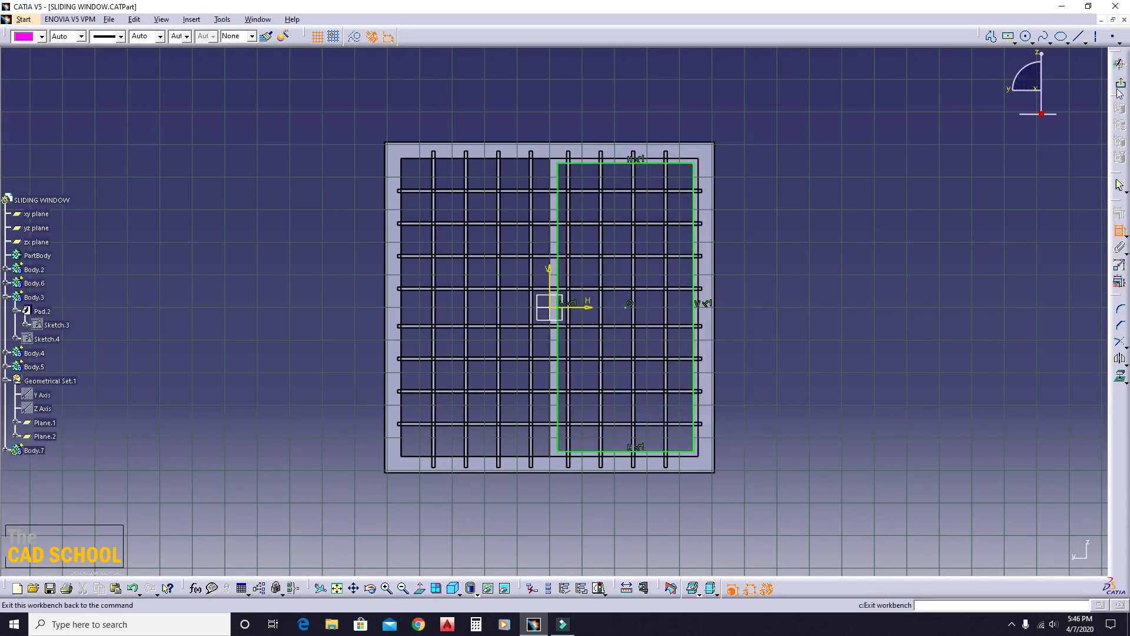
Exit the sketch and pad the rectangle 1.5 mm to form the sash's glass pane.
{"action": "mouse_move", "coordinate": [550, 394]}
{"action": "middle_mouse_down"}
{"action": "mouse_move", "coordinate": [267, 320]}
{"action": "mouse_move", "coordinate": [269, 294]}
{"action": "middle_mouse_up"}
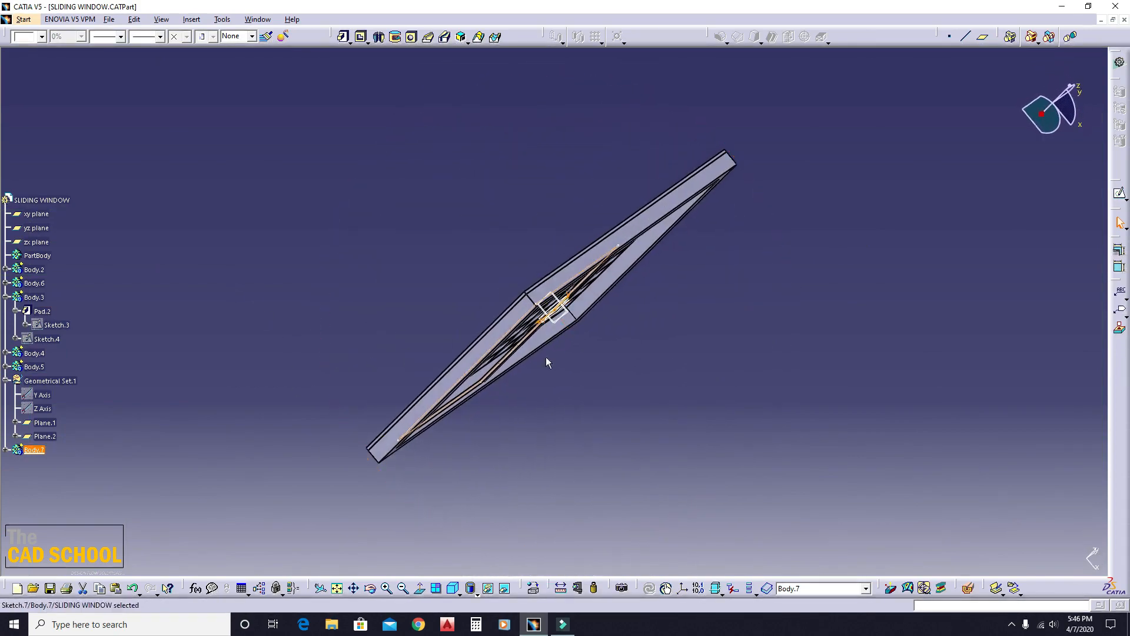
{"action": "middle_click_drag", "start_coordinate": [546, 359], "coordinate": [428, 234]}
{"action": "left_click", "coordinate": [343, 40]}
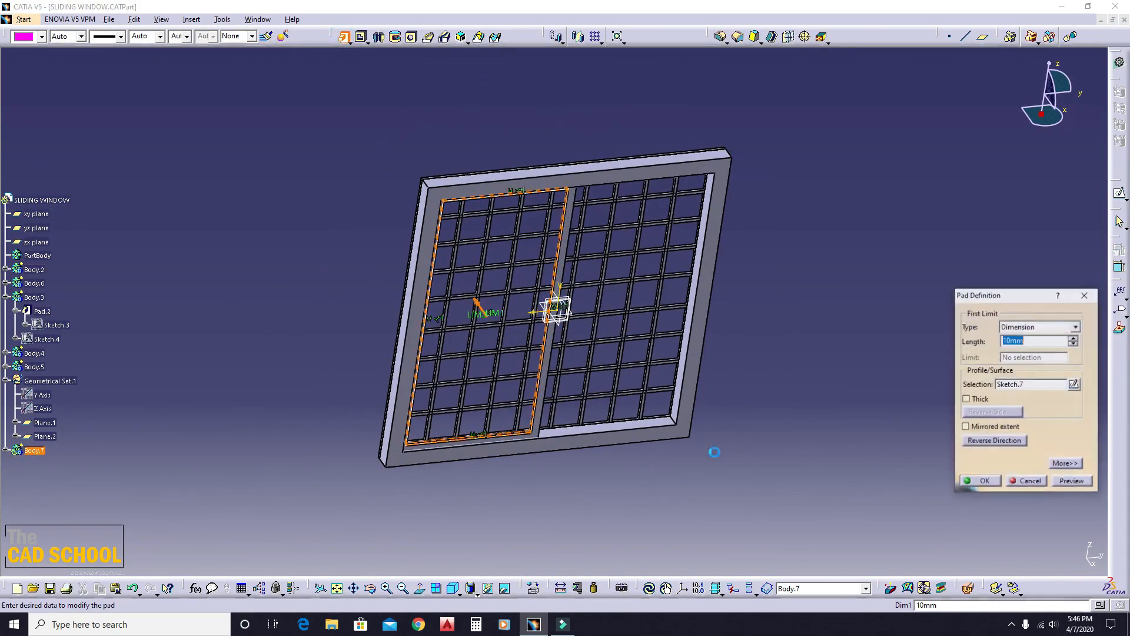
{"action": "left_click", "coordinate": [885, 453]}
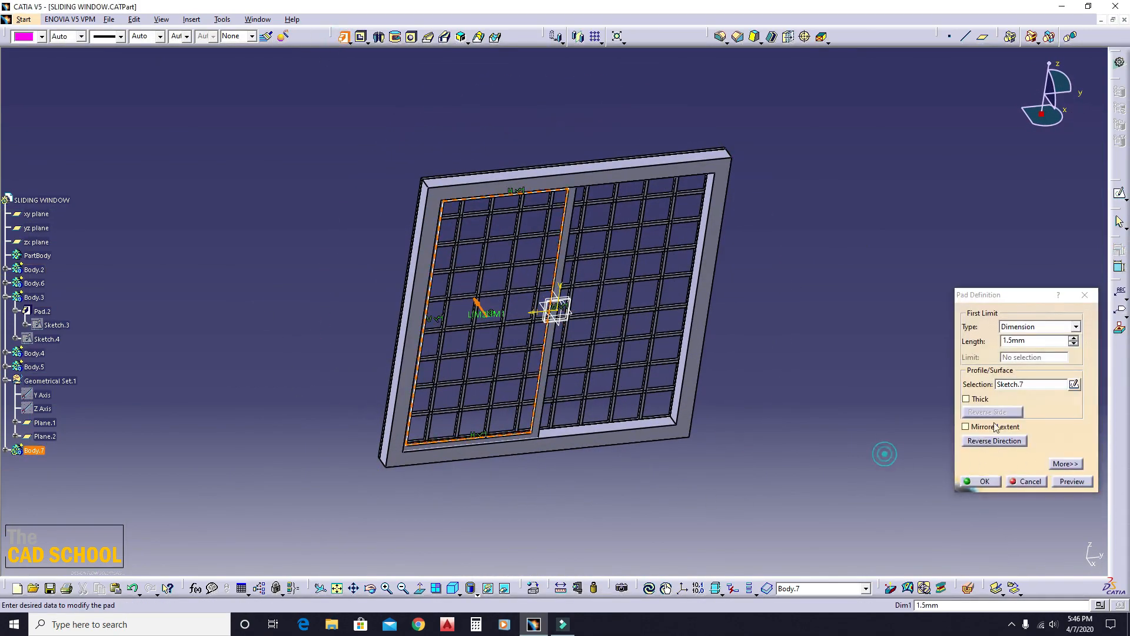
{"action": "left_click", "coordinate": [985, 480]}
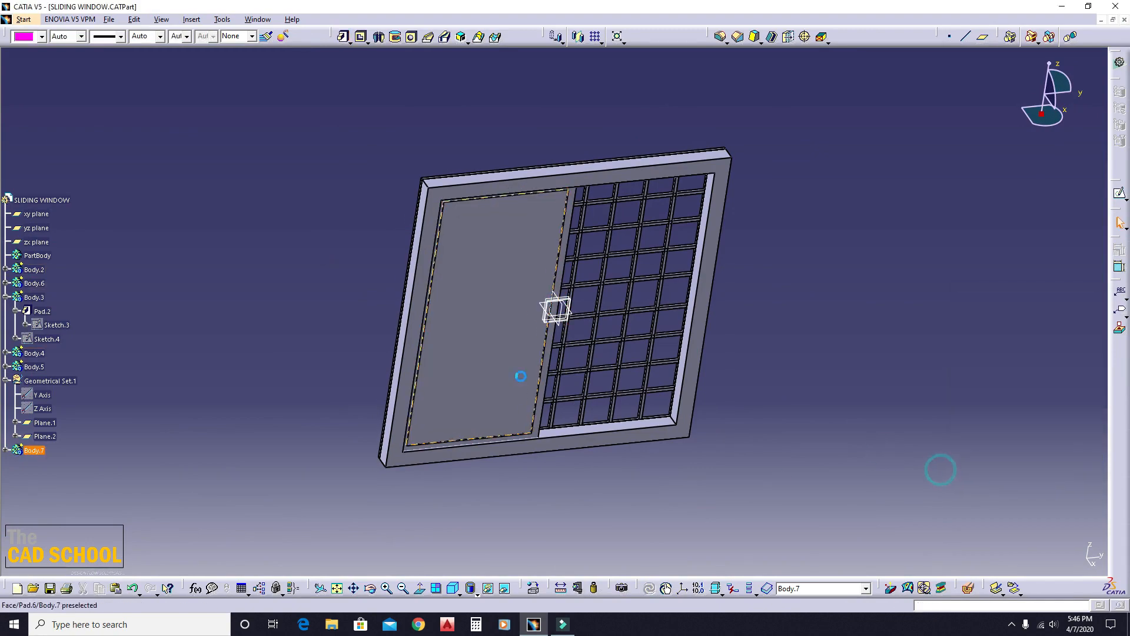
{"action": "middle_click_drag", "start_coordinate": [518, 377], "coordinate": [553, 331]}
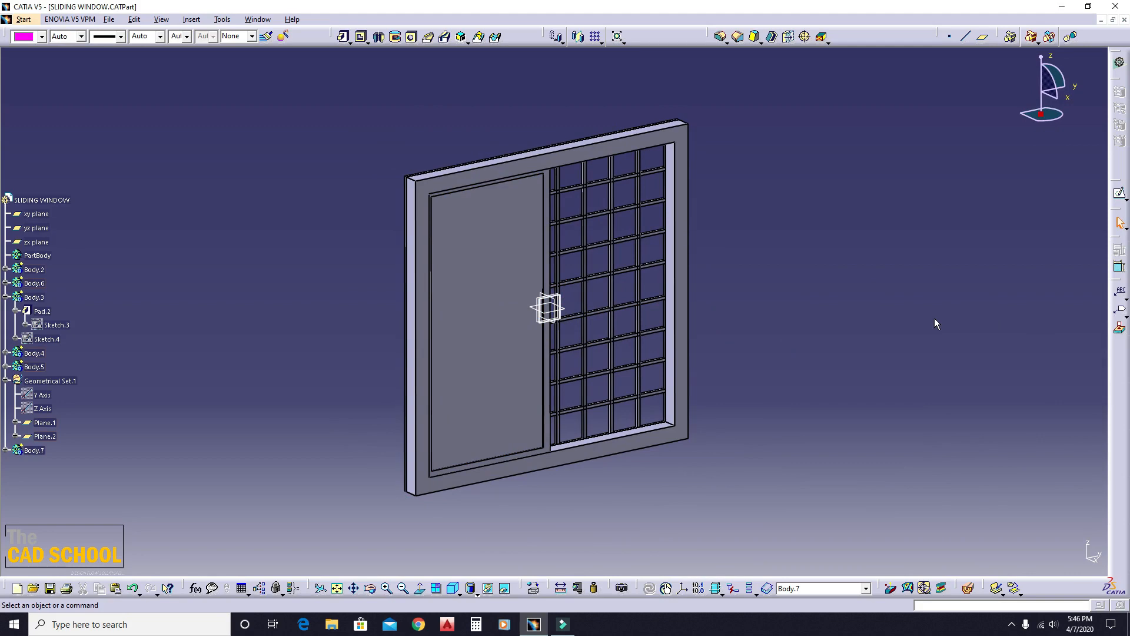
Create a reference plane offset 5 mm from the sash frame's grille-side face.
{"action": "middle_click_drag", "start_coordinate": [746, 351], "coordinate": [628, 321]}
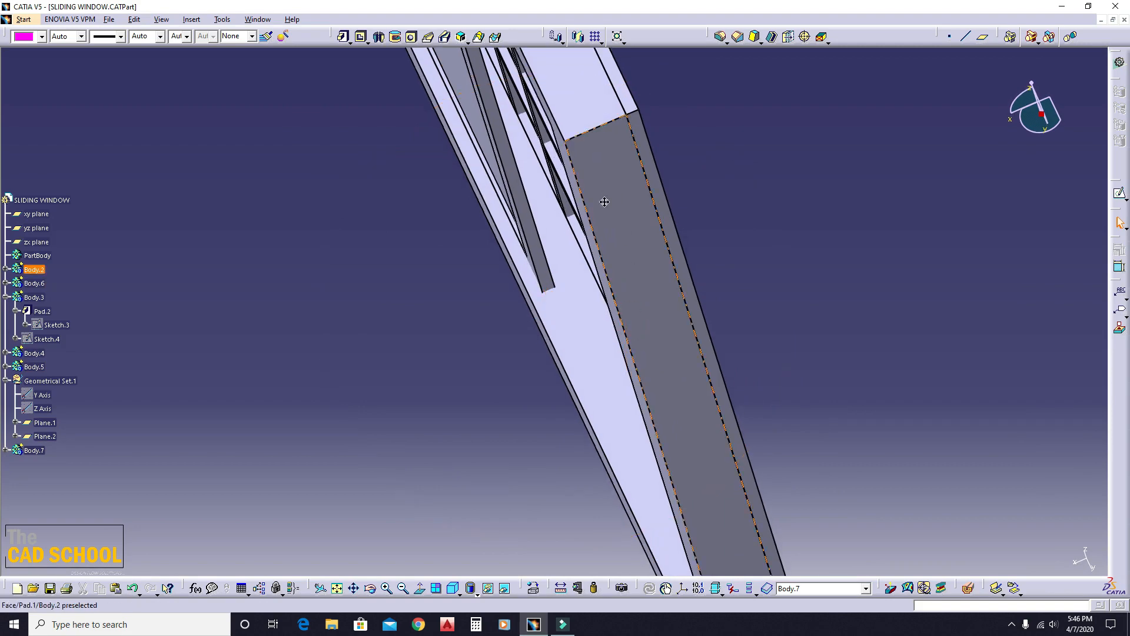
{"action": "middle_click_drag", "start_coordinate": [606, 202], "coordinate": [626, 257]}
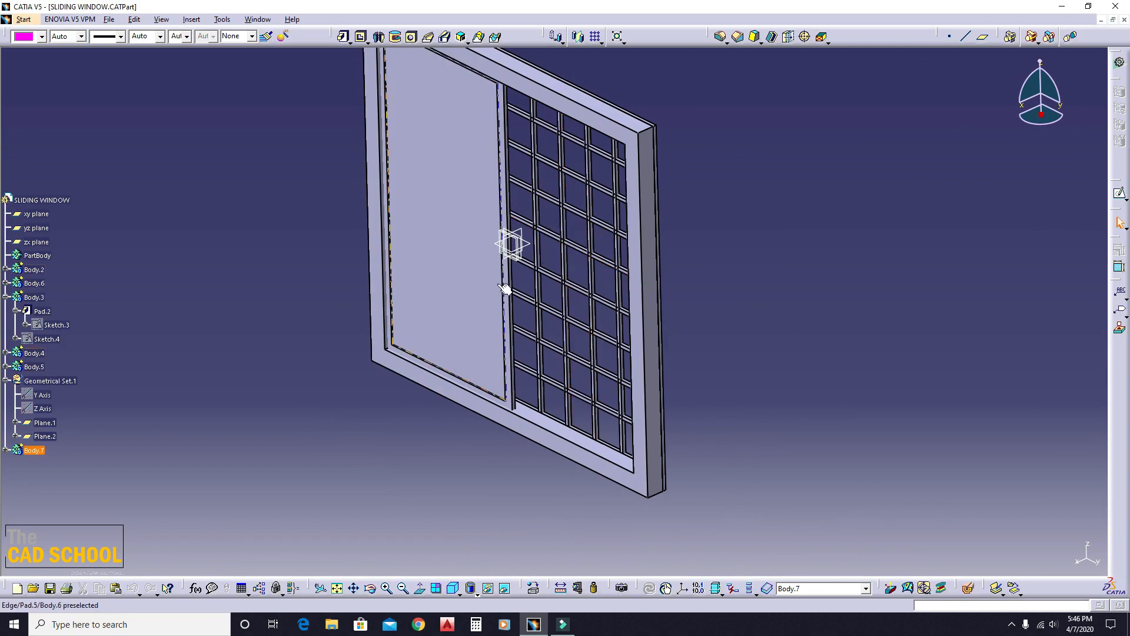
{"action": "middle_click_drag", "start_coordinate": [500, 285], "coordinate": [624, 382]}
{"action": "scroll", "coordinate": [504, 411], "scroll_direction": "up", "scroll_amount": 1}
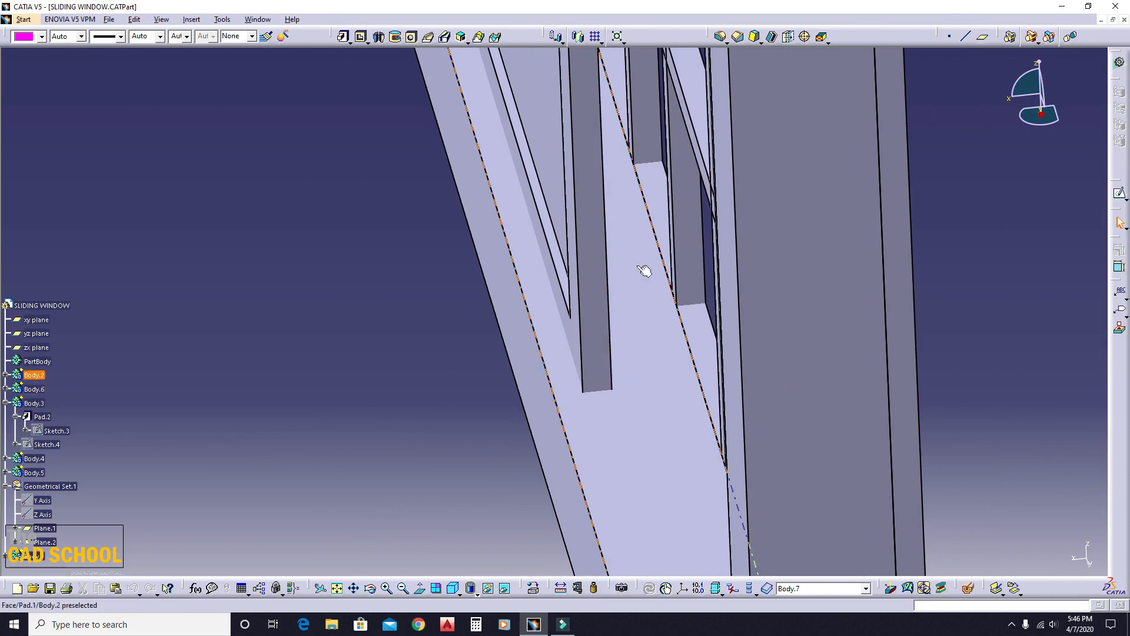
{"action": "middle_click_drag", "start_coordinate": [645, 270], "coordinate": [848, 358]}
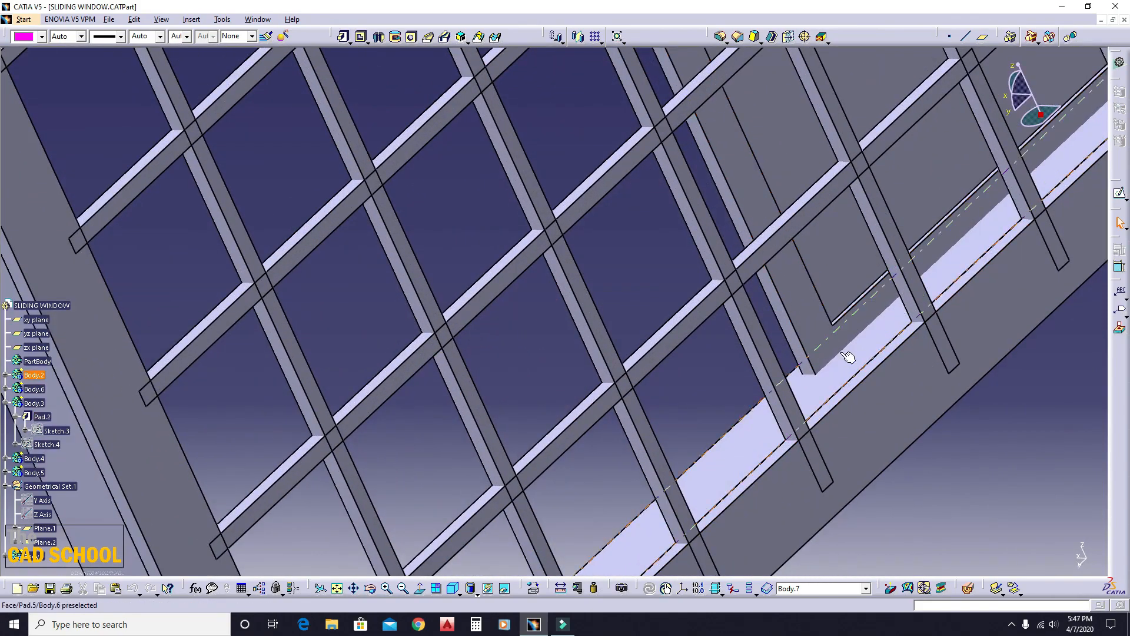
{"action": "left_click", "coordinate": [982, 38]}
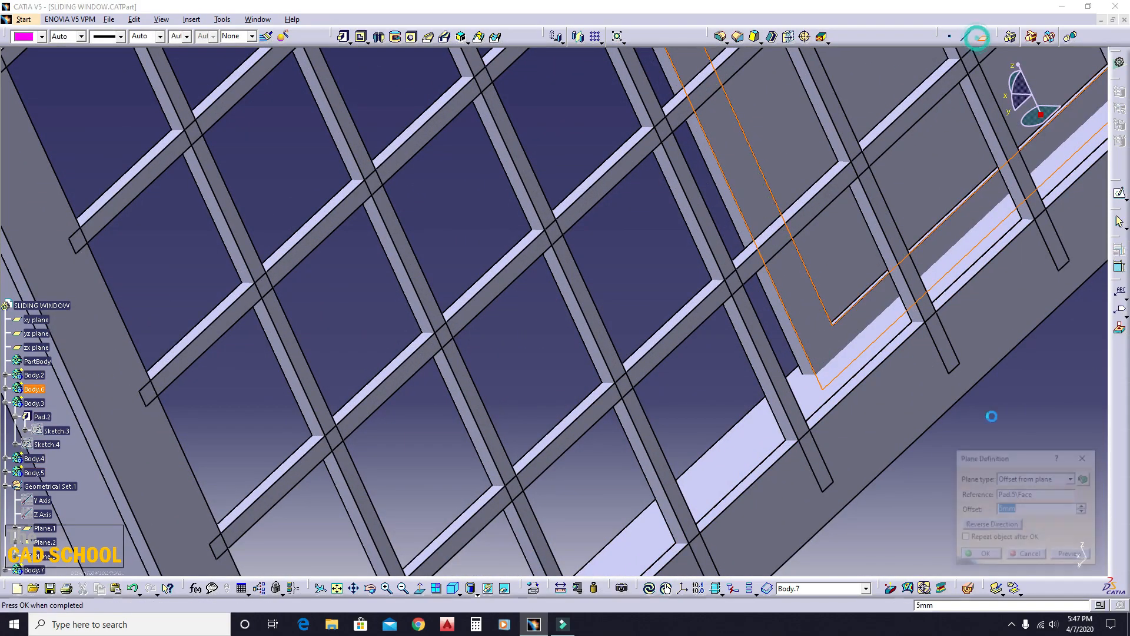
{"action": "middle_click_drag", "start_coordinate": [991, 416], "coordinate": [727, 276]}
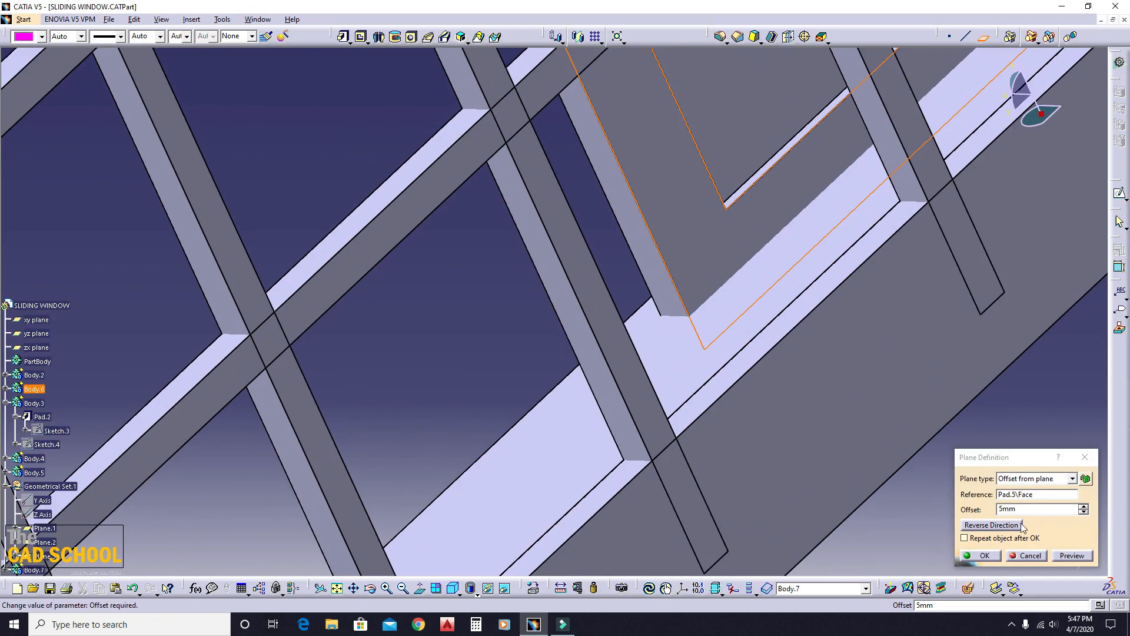
{"action": "left_click", "coordinate": [980, 556]}
Hide the thin frame pad (Pad.2) along the side of the outer window frame.
{"action": "middle_click_drag", "start_coordinate": [567, 175], "coordinate": [568, 402]}
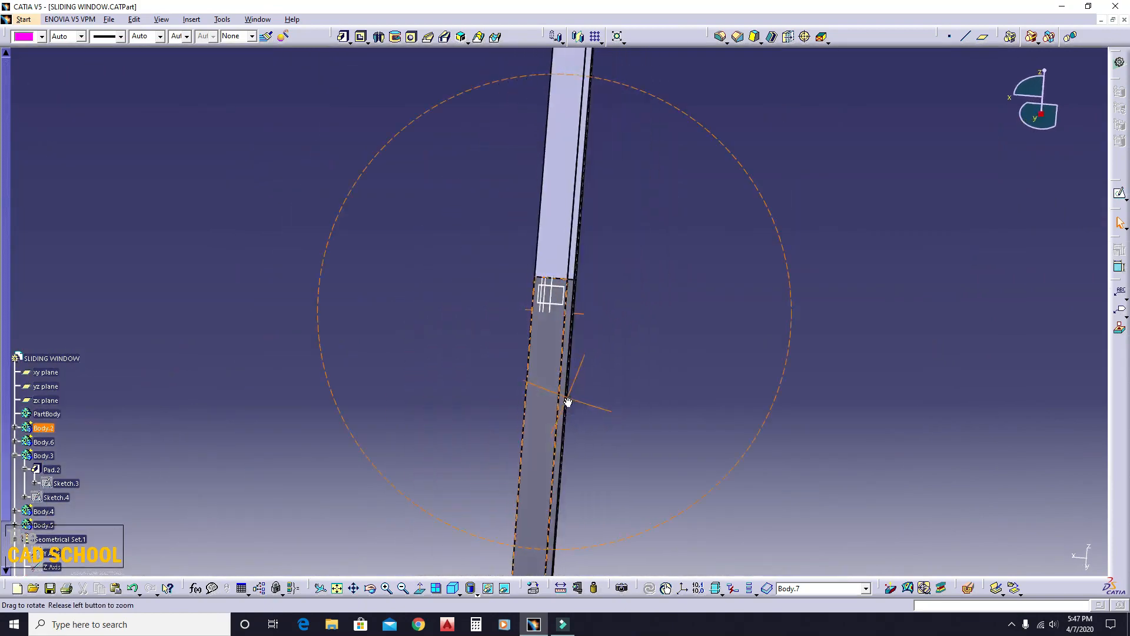
{"action": "right_click", "coordinate": [581, 221]}
{"action": "left_click", "coordinate": [601, 270]}
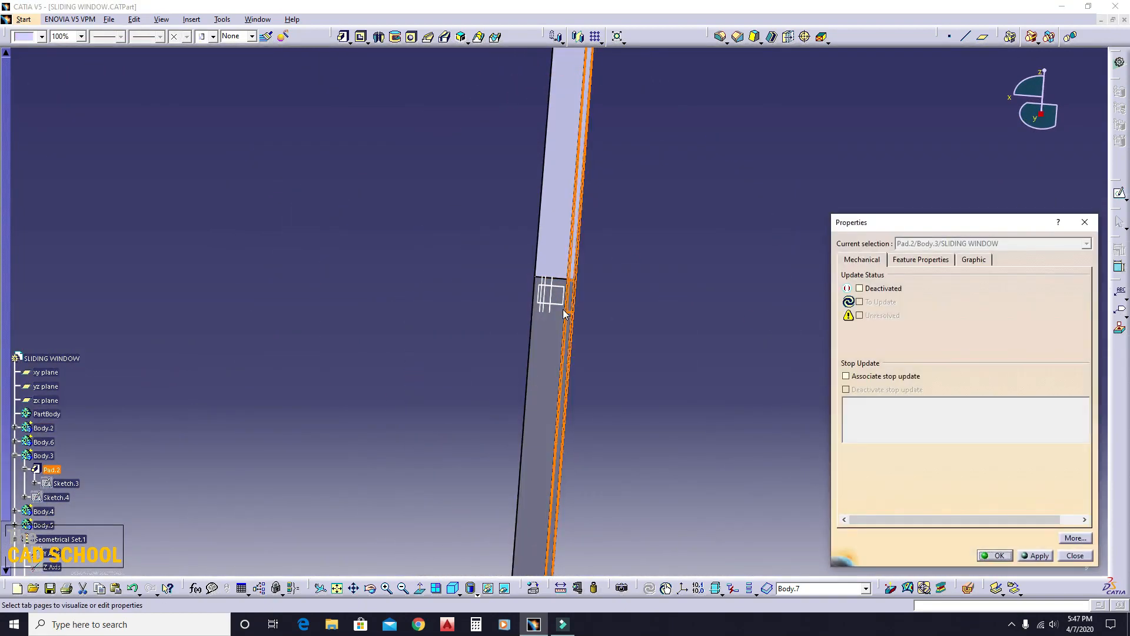
{"action": "left_click", "coordinate": [1081, 225]}
{"action": "right_click", "coordinate": [581, 221]}
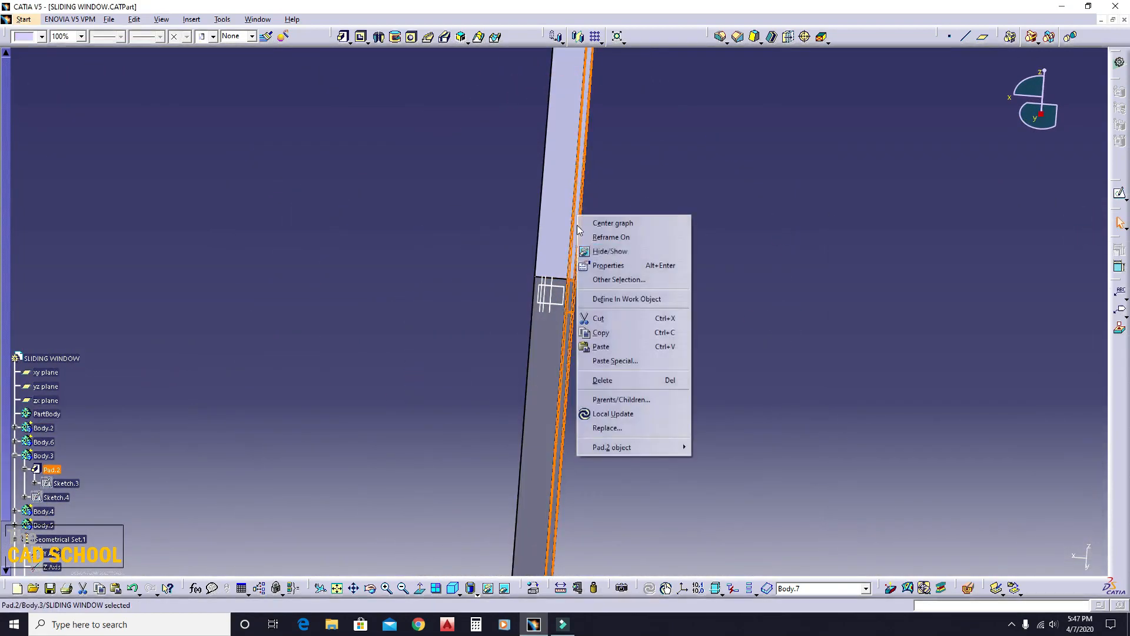
{"action": "left_click", "coordinate": [624, 251]}
Hide both diagonal sets of grille bars in front of the sash.
{"action": "middle_click_drag", "start_coordinate": [681, 298], "coordinate": [493, 281]}
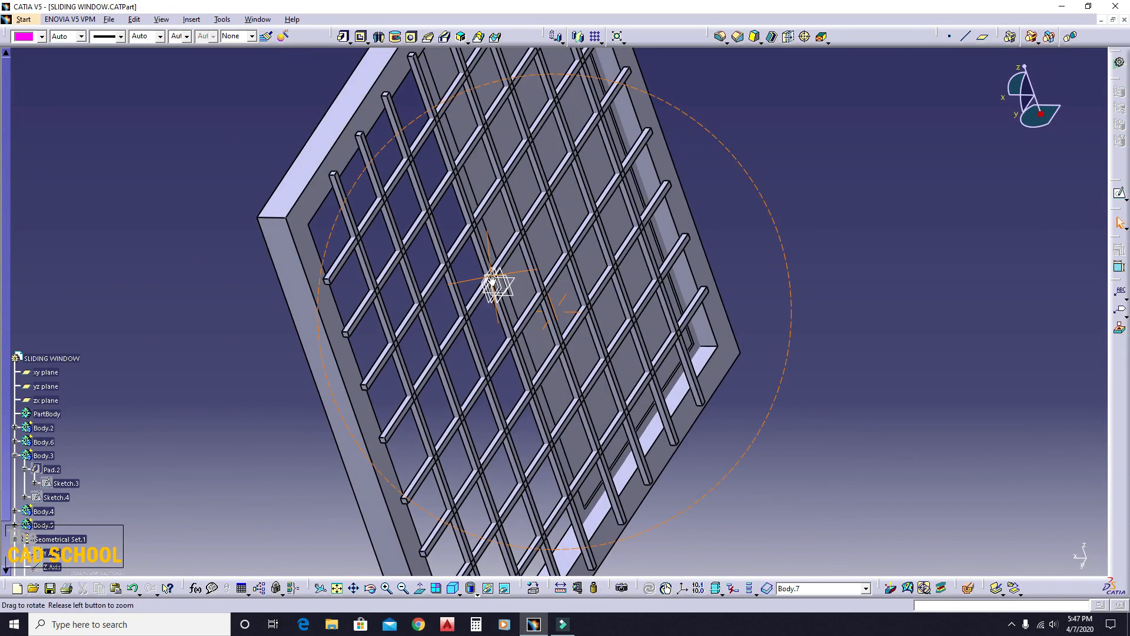
{"action": "right_click", "coordinate": [437, 202]}
{"action": "left_click", "coordinate": [465, 236]}
{"action": "right_click", "coordinate": [440, 202]}
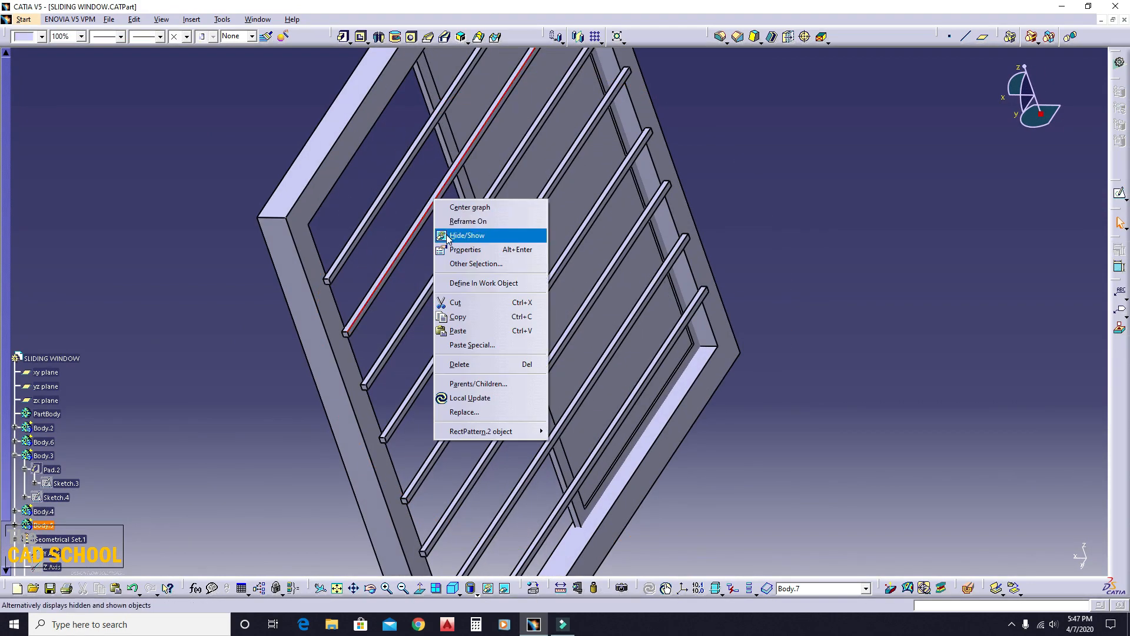
{"action": "left_click", "coordinate": [448, 235]}
Measure the distance between the new offset plane and the sash frame's vertical edge.
{"action": "middle_click_drag", "start_coordinate": [447, 237], "coordinate": [573, 298]}
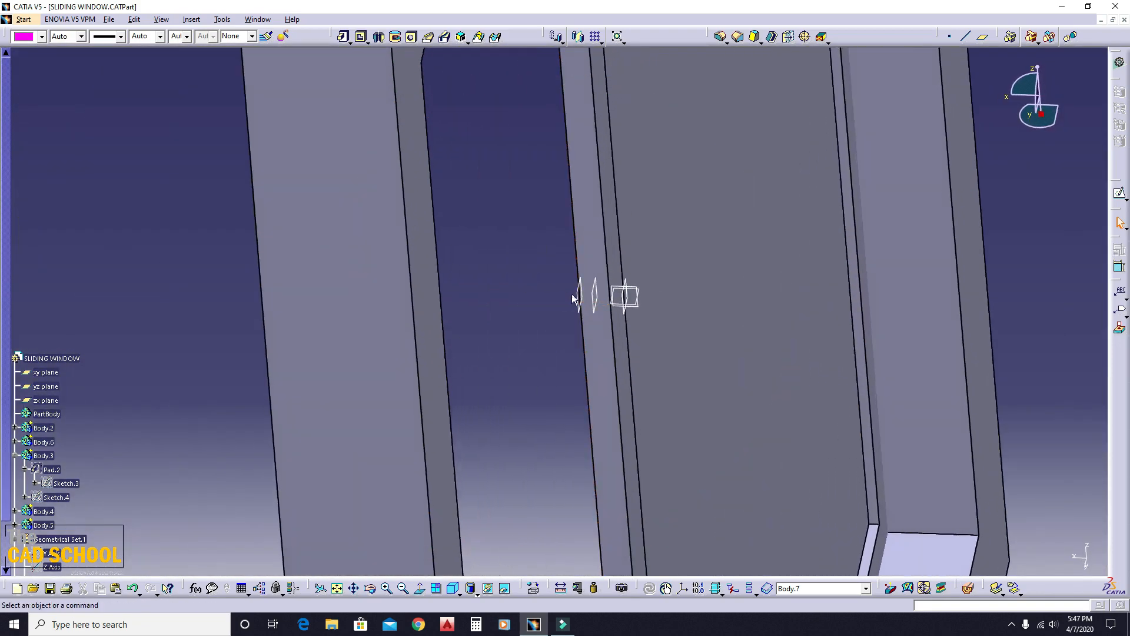
{"action": "mouse_move", "coordinate": [594, 369]}
{"action": "middle_mouse_down"}
{"action": "mouse_move", "coordinate": [613, 373]}
{"action": "mouse_move", "coordinate": [604, 372]}
{"action": "middle_mouse_up"}
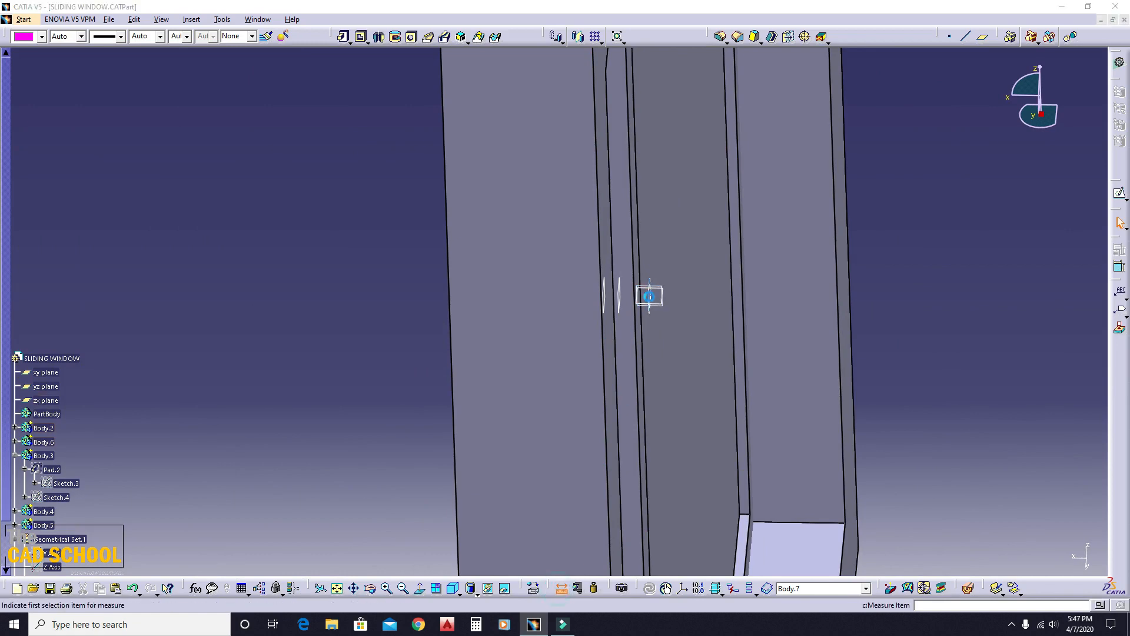
{"action": "left_click", "coordinate": [641, 263]}
{"action": "left_click", "coordinate": [637, 254]}
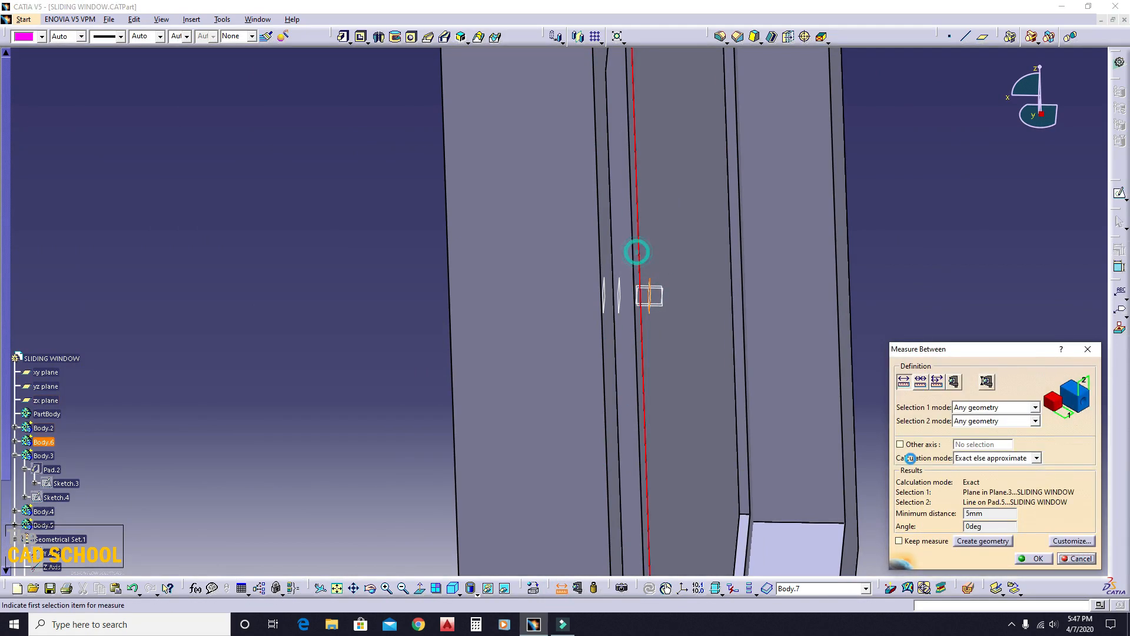
{"action": "middle_click_drag", "start_coordinate": [990, 289], "coordinate": [996, 338], "text": "ctrl"}
{"action": "left_click", "coordinate": [1088, 349]}
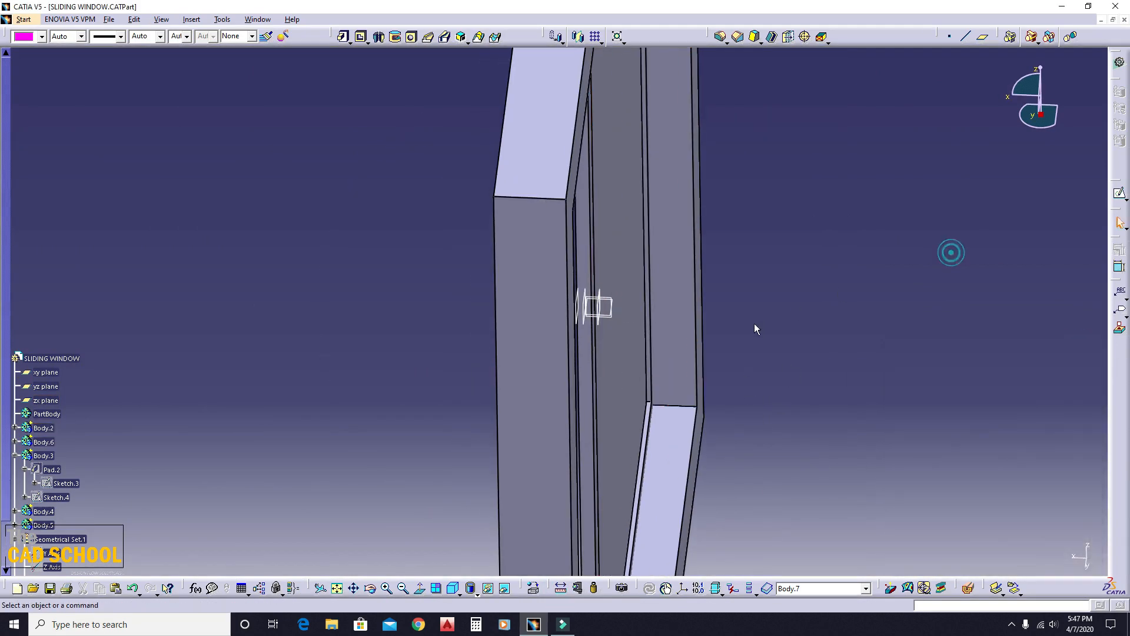
Insert a new body into the part for the second sash frame.
{"action": "middle_click_drag", "start_coordinate": [754, 323], "coordinate": [609, 328]}
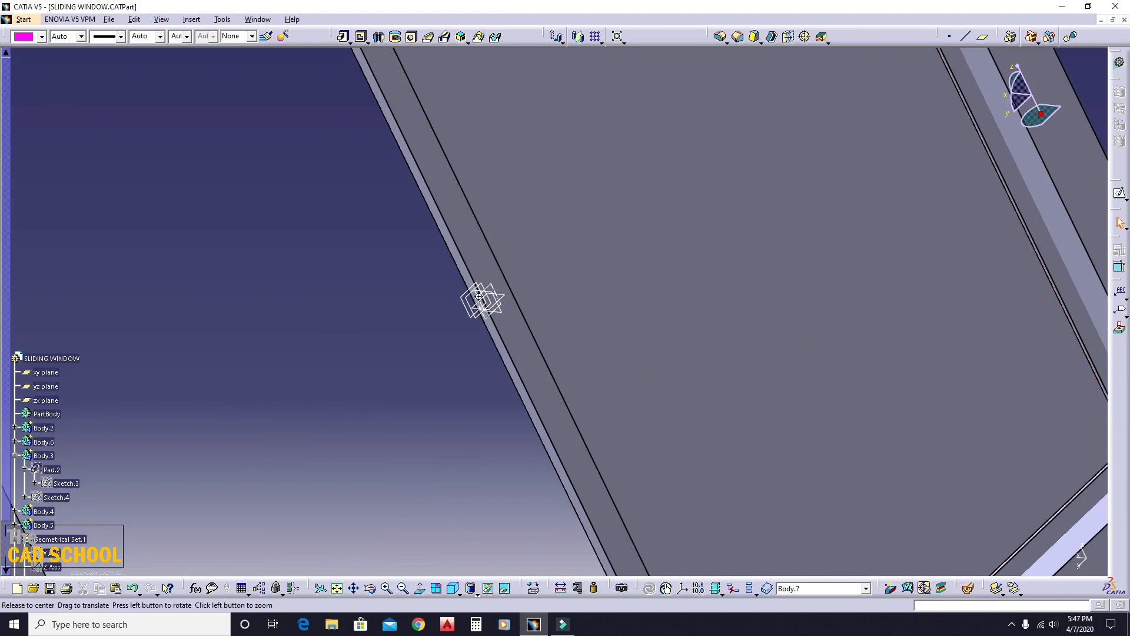
{"action": "middle_click_drag", "start_coordinate": [479, 296], "coordinate": [405, 240]}
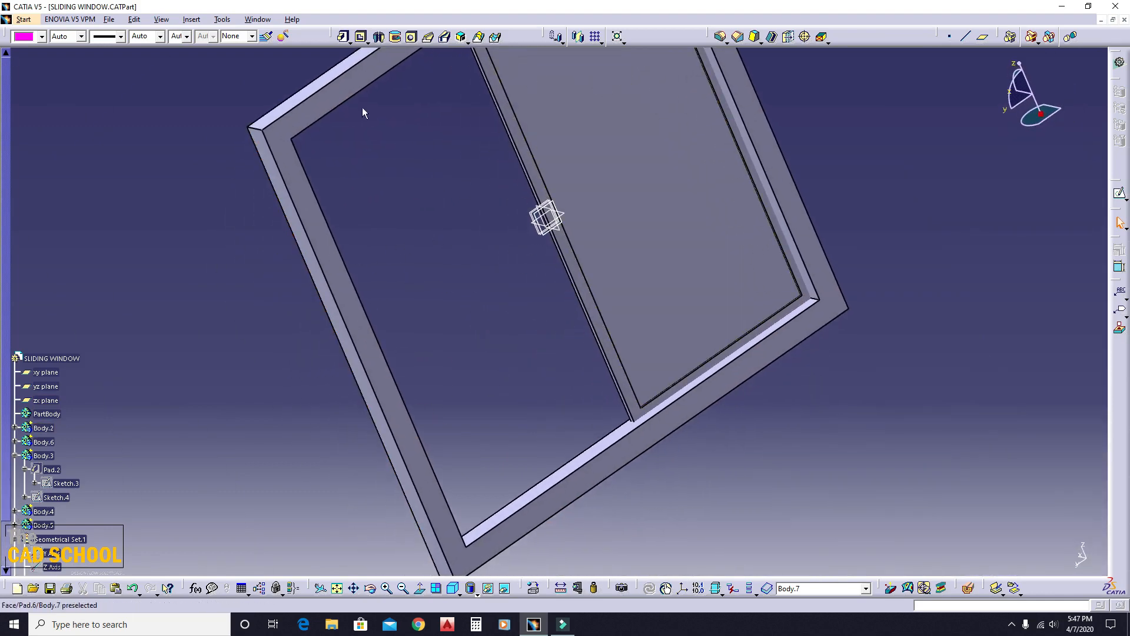
{"action": "scroll", "coordinate": [136, 321], "scroll_direction": "down", "scroll_amount": 1}
{"action": "middle_click_drag", "start_coordinate": [489, 305], "coordinate": [531, 232]}
{"action": "scroll", "coordinate": [204, 219], "scroll_direction": "down", "scroll_amount": 6}
{"action": "left_click", "coordinate": [194, 21]}
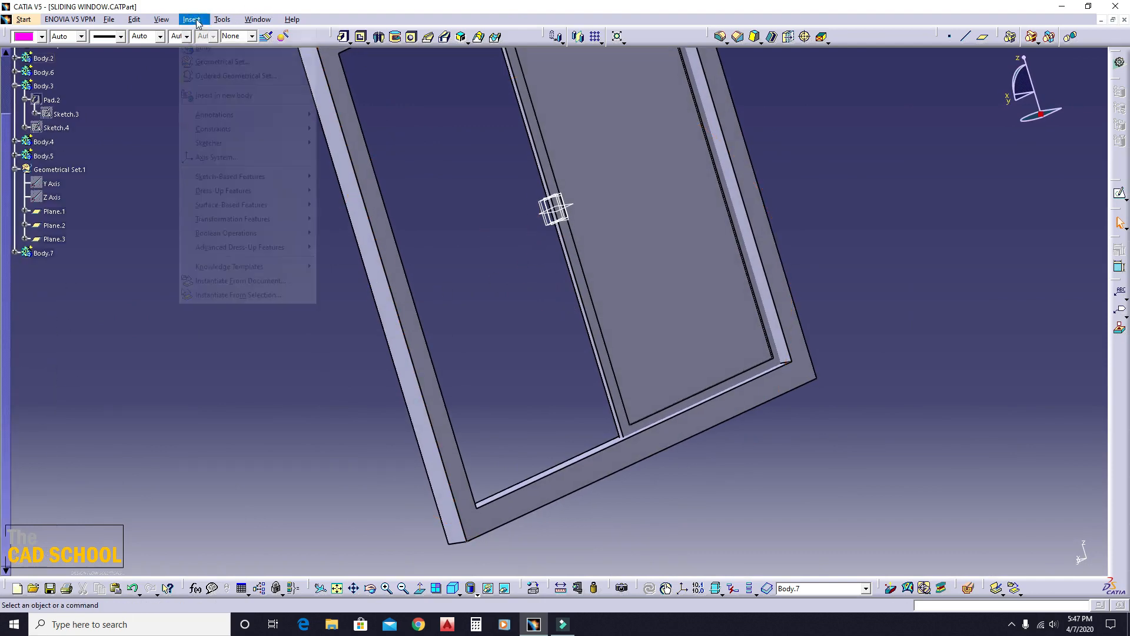
{"action": "left_click", "coordinate": [201, 49]}
{"action": "middle_click_drag", "start_coordinate": [688, 332], "coordinate": [566, 294]}
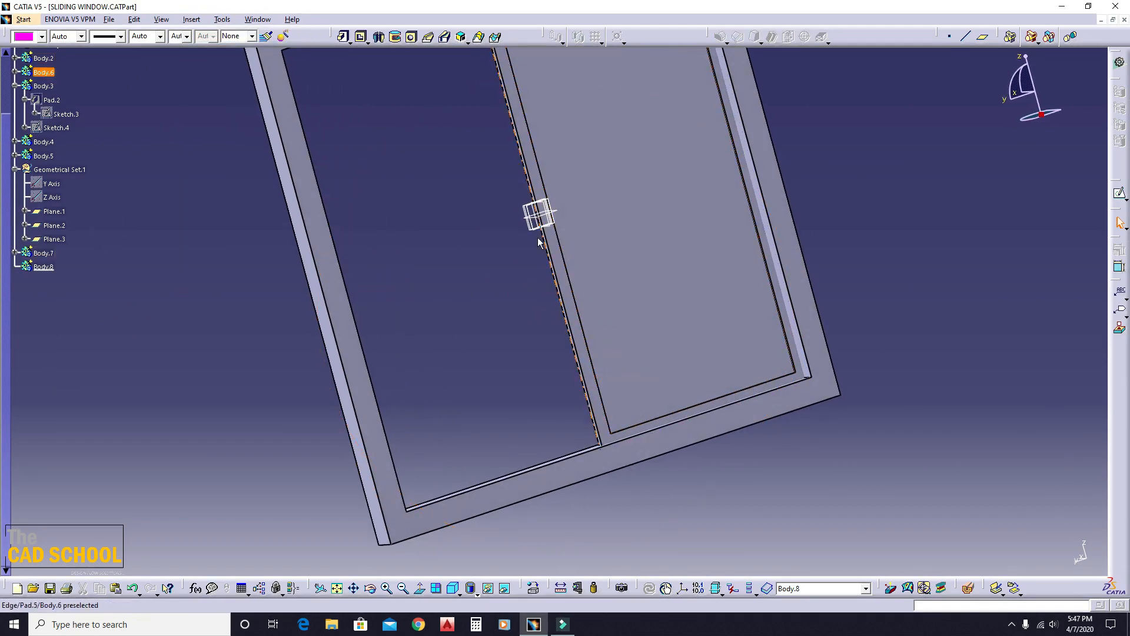
{"action": "middle_click_drag", "start_coordinate": [538, 238], "coordinate": [667, 301]}
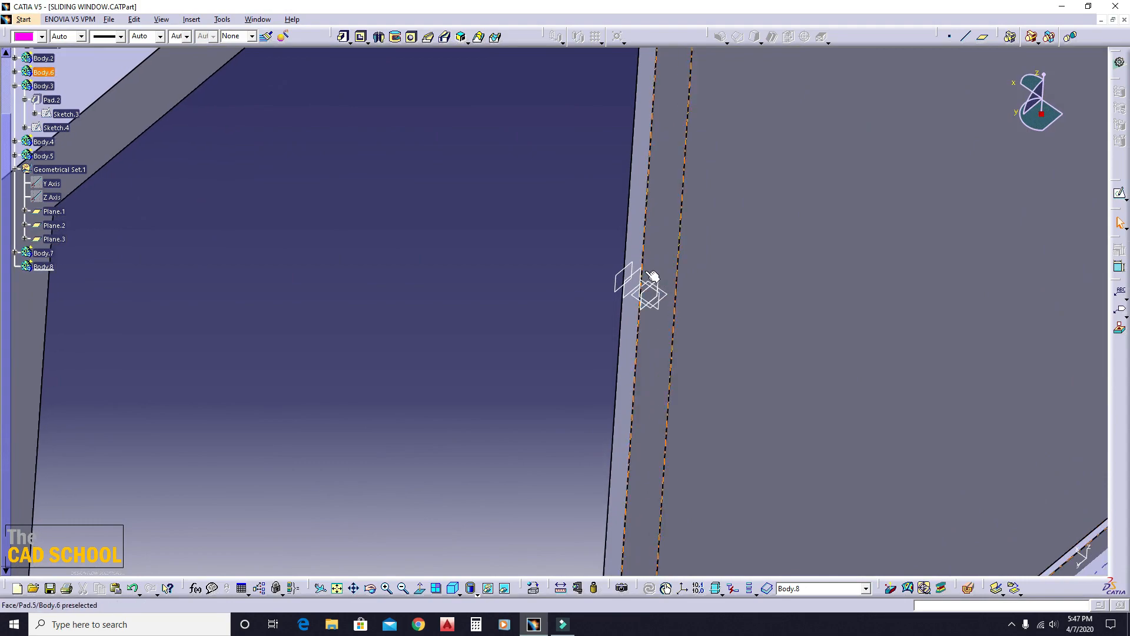
{"action": "left_click", "coordinate": [1119, 195]}
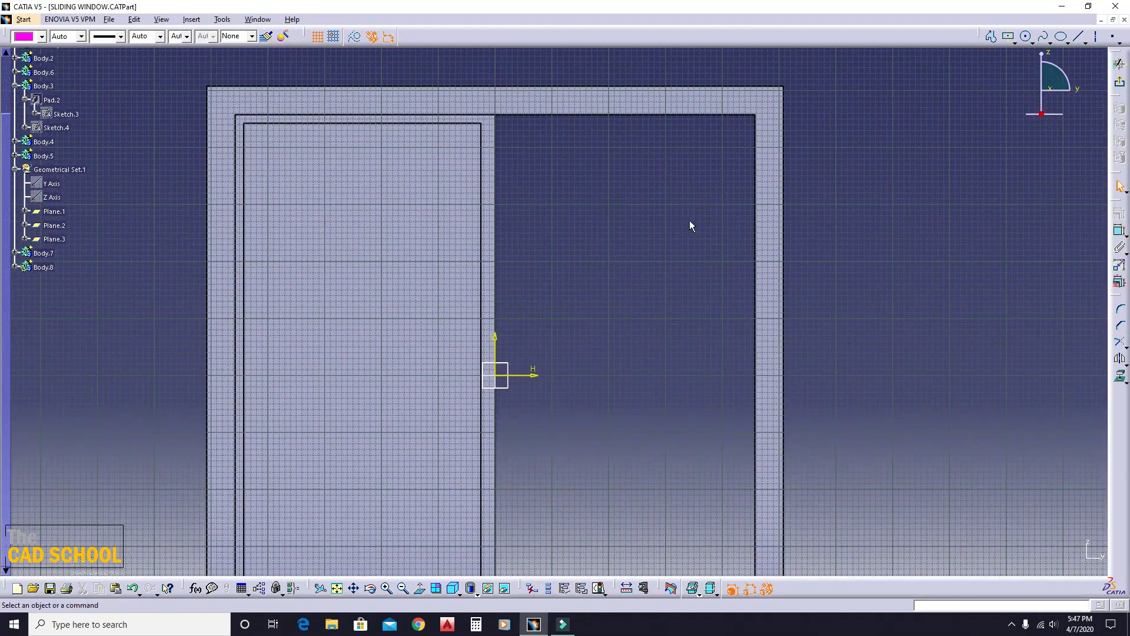
{"action": "left_click", "coordinate": [494, 127]}
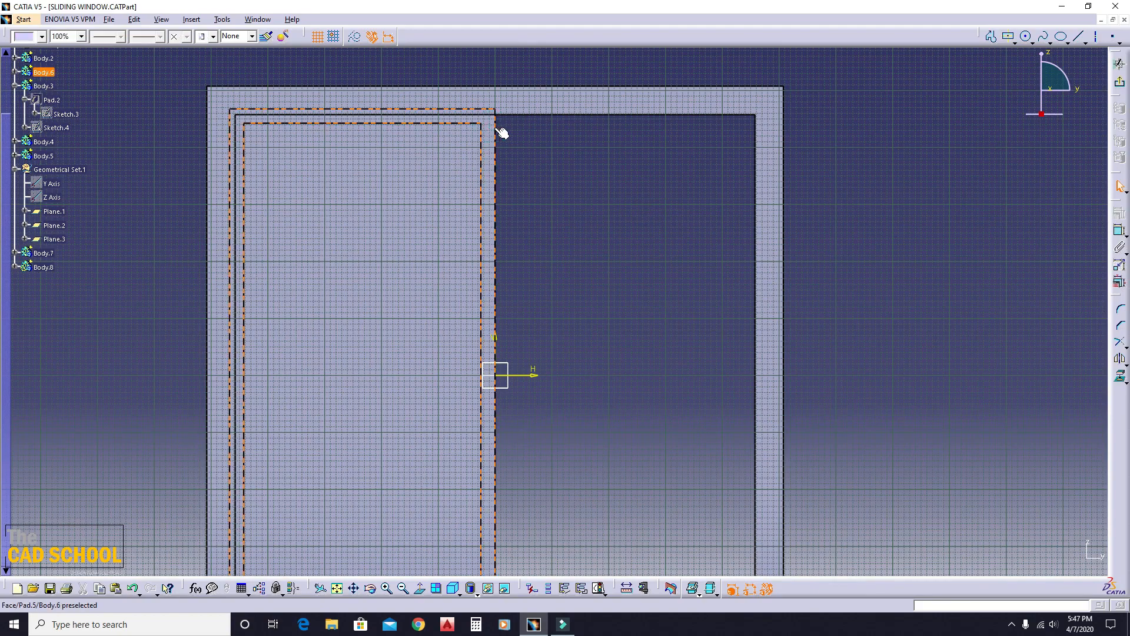
{"action": "mouse_move", "coordinate": [658, 154]}
{"action": "middle_mouse_down"}
{"action": "mouse_move", "coordinate": [469, 336]}
{"action": "mouse_move", "coordinate": [519, 388]}
{"action": "middle_mouse_up"}
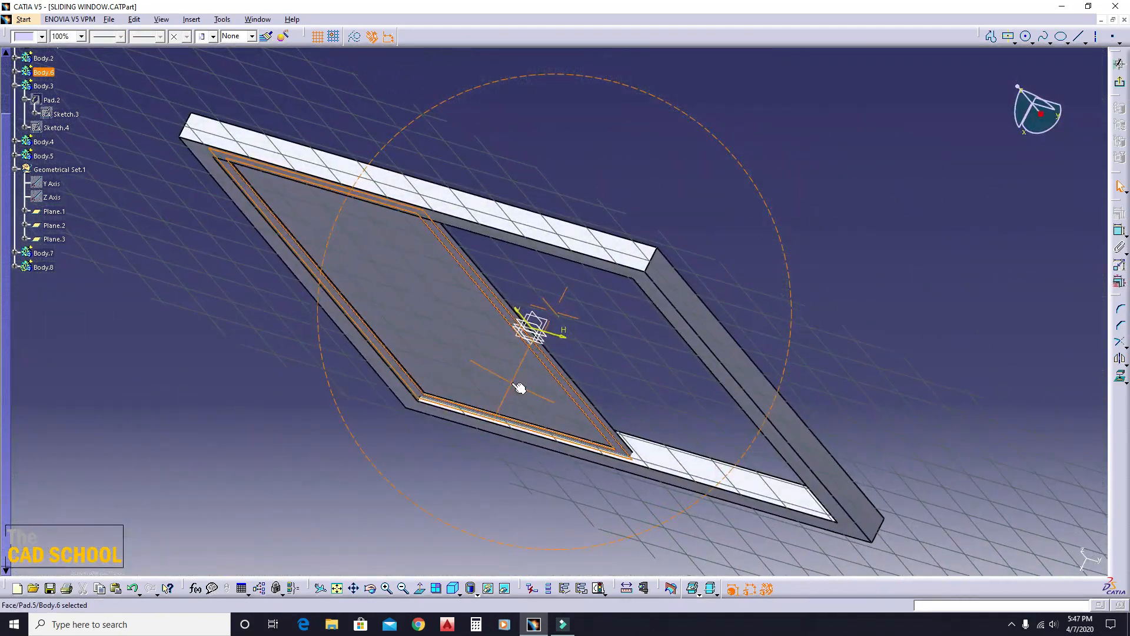
{"action": "left_click", "coordinate": [1122, 88]}
Select the existing sash frame's front face in the model.
{"action": "mouse_move", "coordinate": [696, 302]}
{"action": "middle_mouse_down"}
{"action": "mouse_move", "coordinate": [641, 295]}
{"action": "mouse_move", "coordinate": [591, 330]}
{"action": "middle_mouse_up"}
{"action": "left_click", "coordinate": [580, 247]}
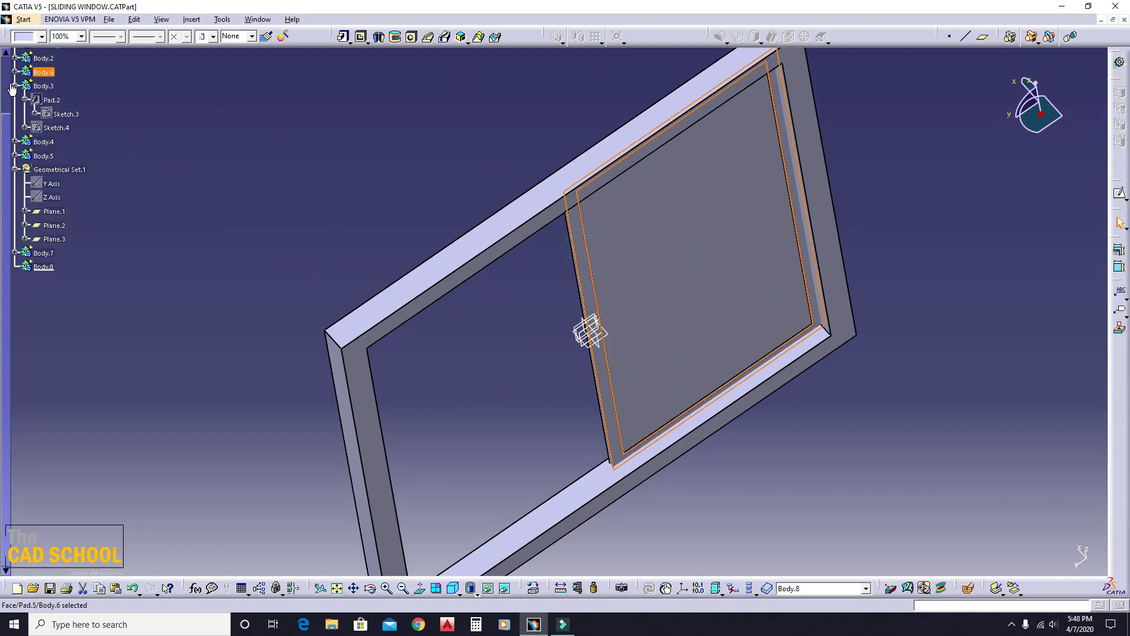
Copy the sash frame Body.6 and paste it at Body.8 with Paste Special, as a result.
{"action": "right_click", "coordinate": [43, 72]}
{"action": "left_click", "coordinate": [77, 190]}
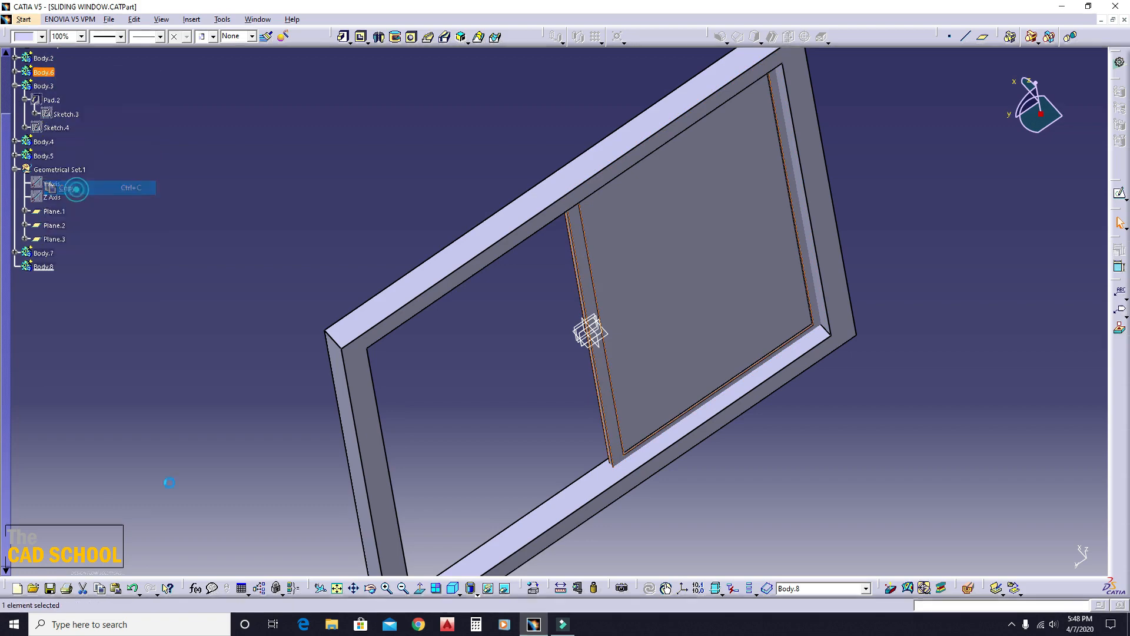
{"action": "right_click", "coordinate": [44, 267]}
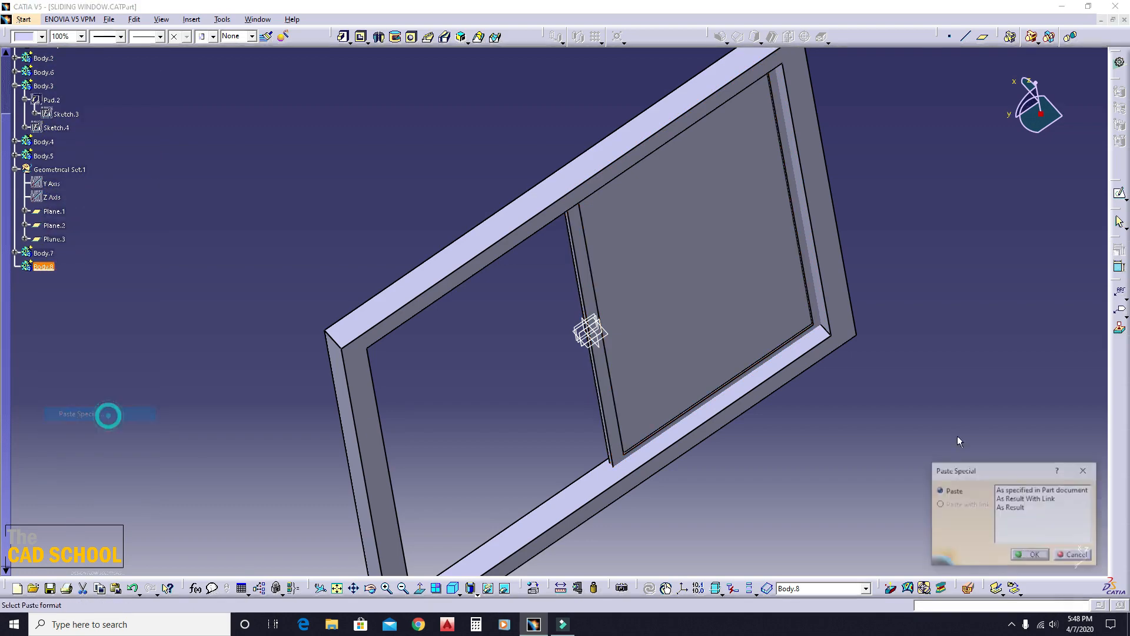
{"action": "left_click", "coordinate": [81, 414]}
{"action": "left_click", "coordinate": [1032, 556]}
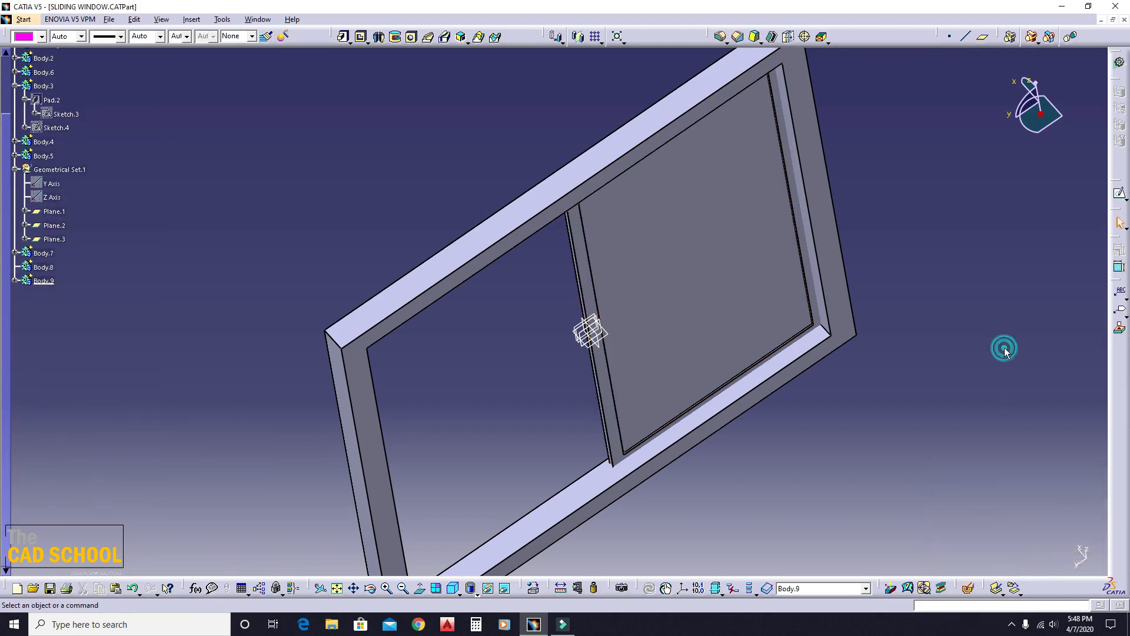
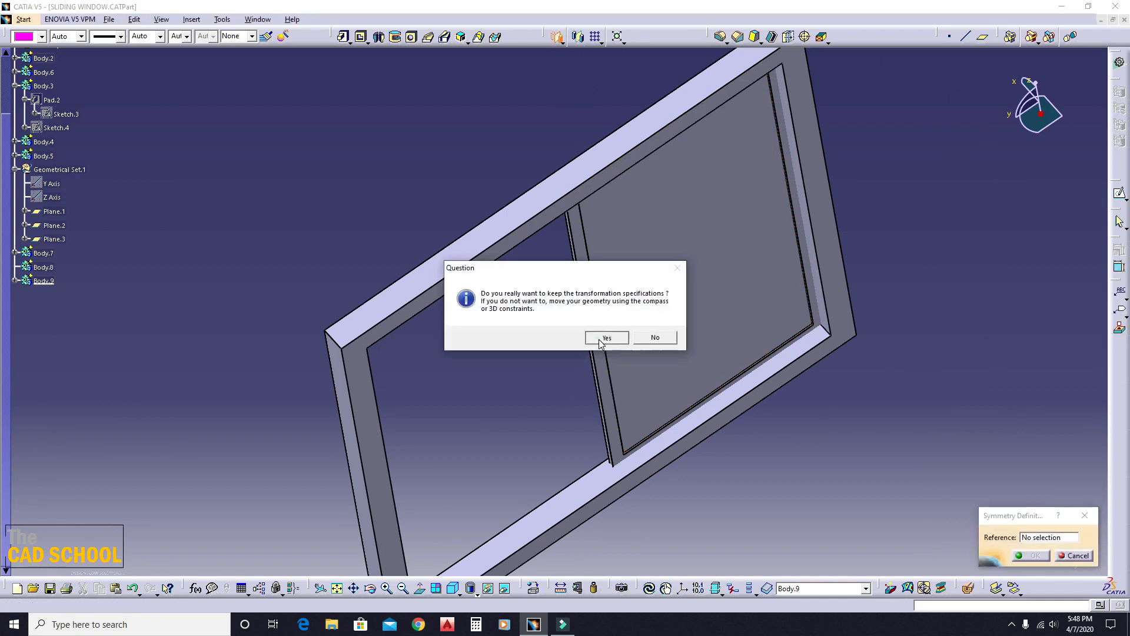
Mirror the pasted sash frame about the zx plane and about Plane.3, keeping the transformation specifications.
{"action": "left_click", "coordinate": [601, 339]}
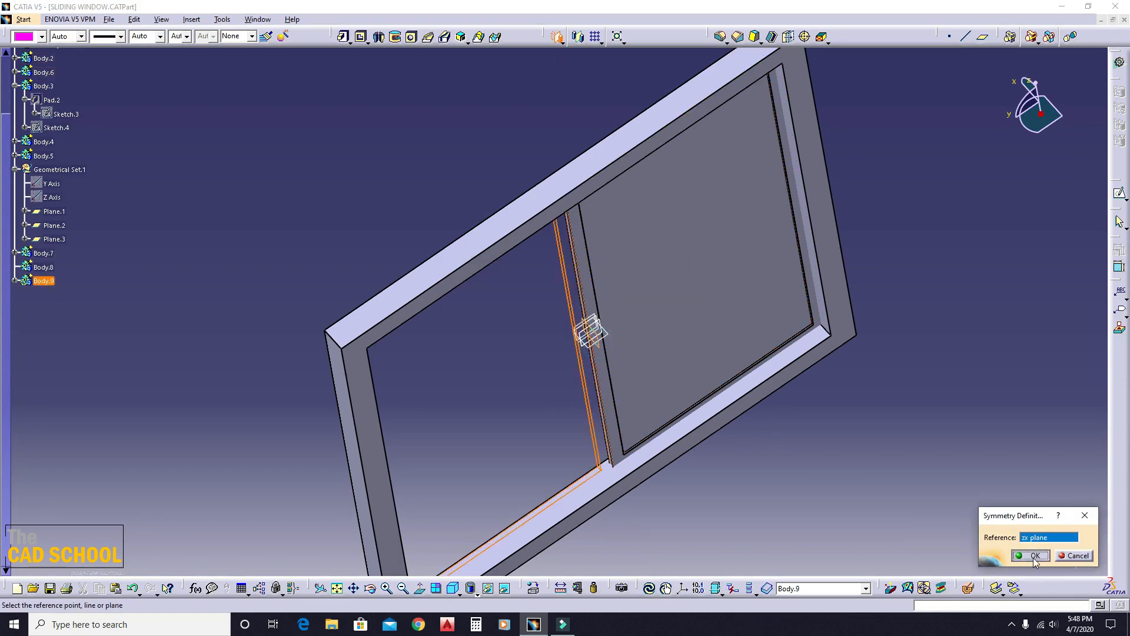
{"action": "left_click", "coordinate": [1034, 556]}
{"action": "left_click", "coordinate": [557, 38]}
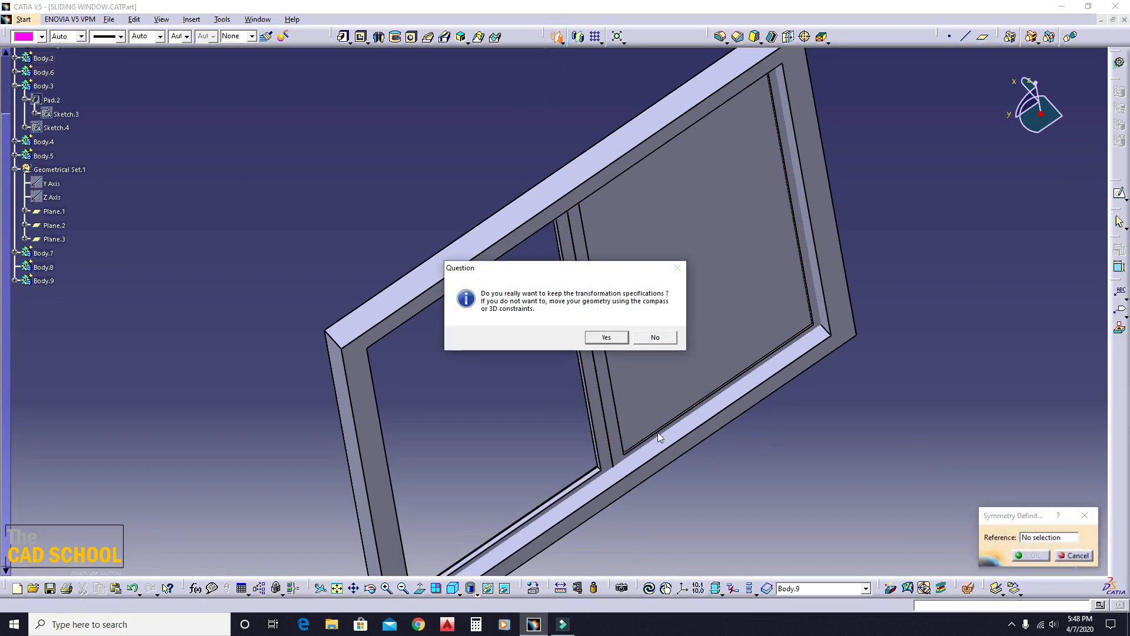
{"action": "left_click", "coordinate": [616, 340]}
{"action": "middle_click_drag", "start_coordinate": [613, 391], "coordinate": [470, 202]}
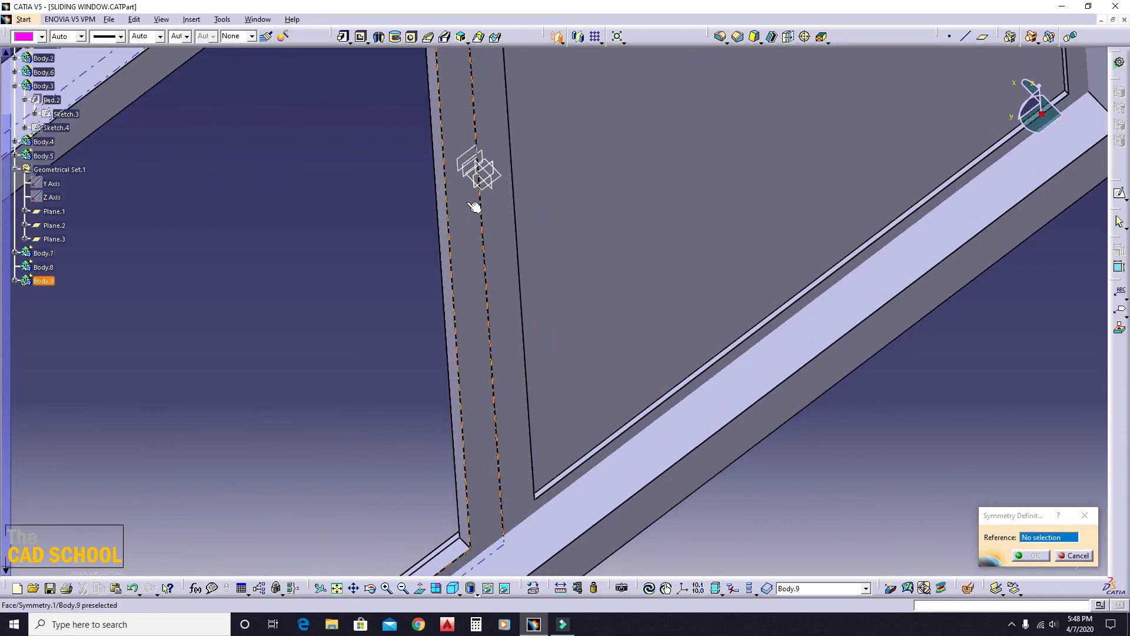
{"action": "left_click", "coordinate": [478, 187]}
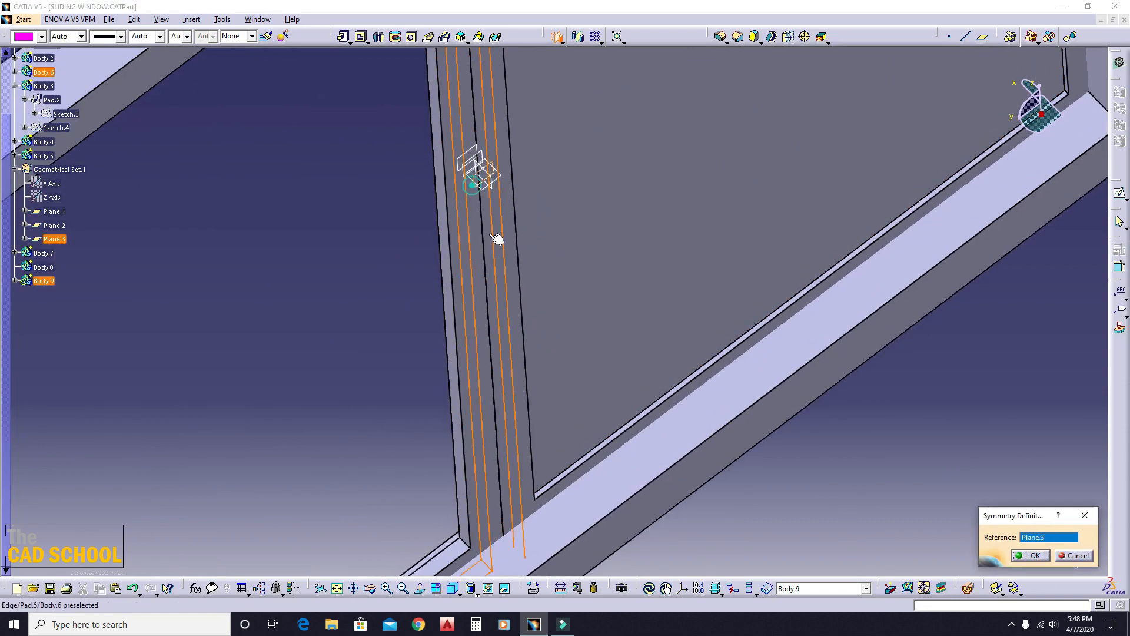
{"action": "left_click", "coordinate": [1037, 558]}
Delete the mirrored sash frame copy, Body.9.
{"action": "middle_click_drag", "start_coordinate": [638, 306], "coordinate": [667, 367]}
{"action": "middle_click_drag", "start_coordinate": [780, 337], "coordinate": [920, 332]}
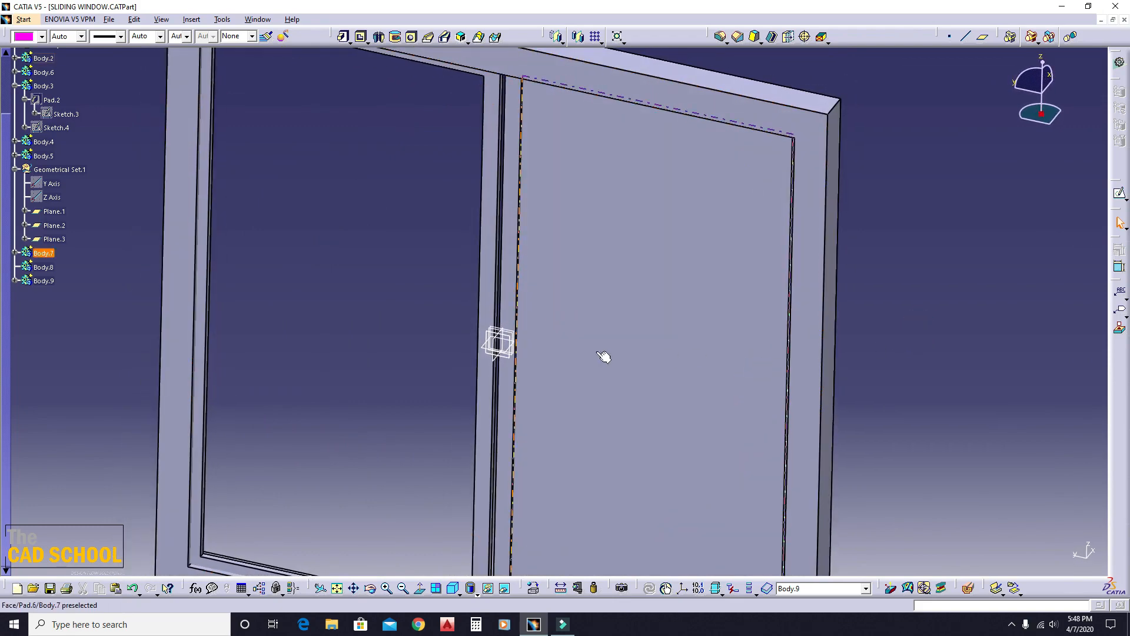
{"action": "middle_click_drag", "start_coordinate": [603, 357], "coordinate": [569, 272]}
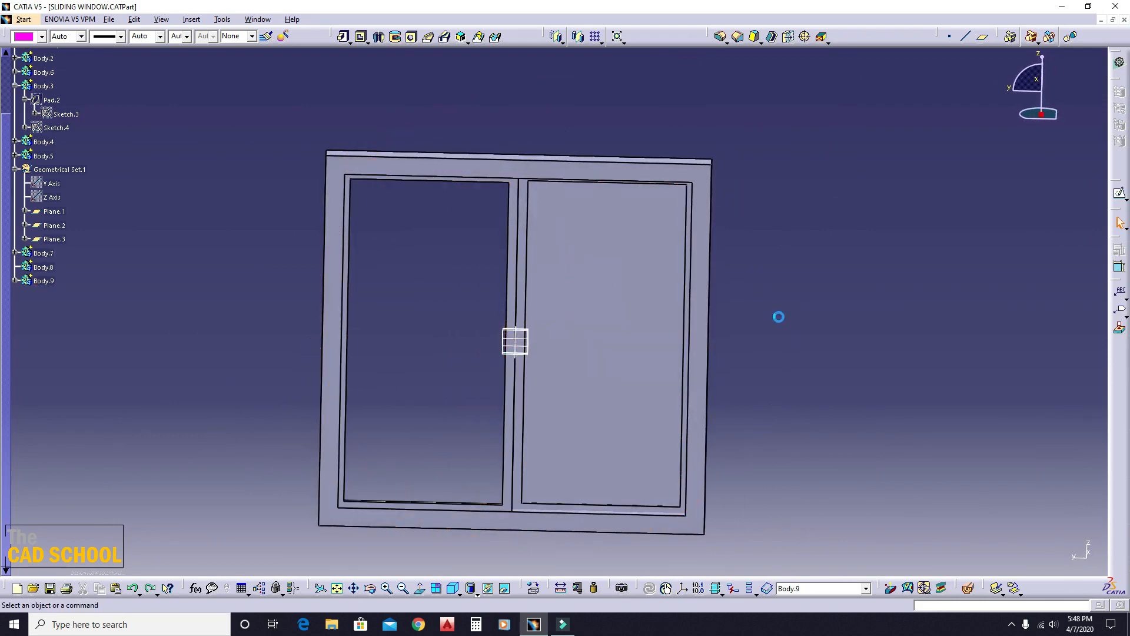
{"action": "middle_click_drag", "start_coordinate": [691, 323], "coordinate": [591, 288]}
{"action": "left_click", "coordinate": [579, 226]}
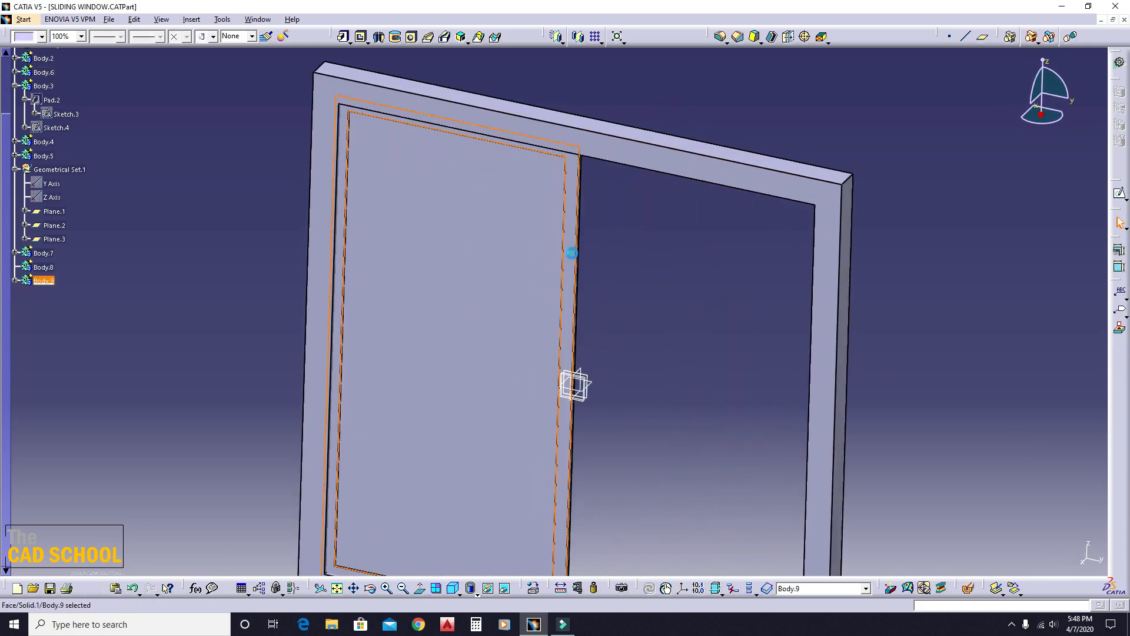
{"action": "right_click", "coordinate": [44, 281]}
{"action": "left_click", "coordinate": [84, 446]}
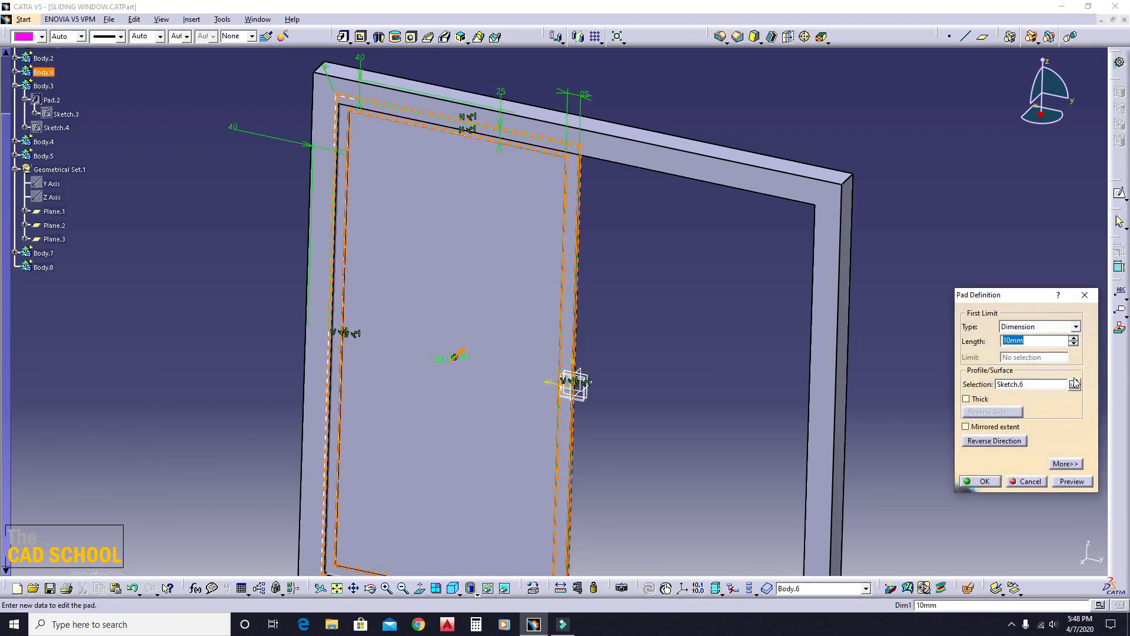
Open Sketch.6 of the original sash frame's pad and delete the constraint tying the profile's outer vertical line to the V axis.
{"action": "left_click", "coordinate": [1075, 384]}
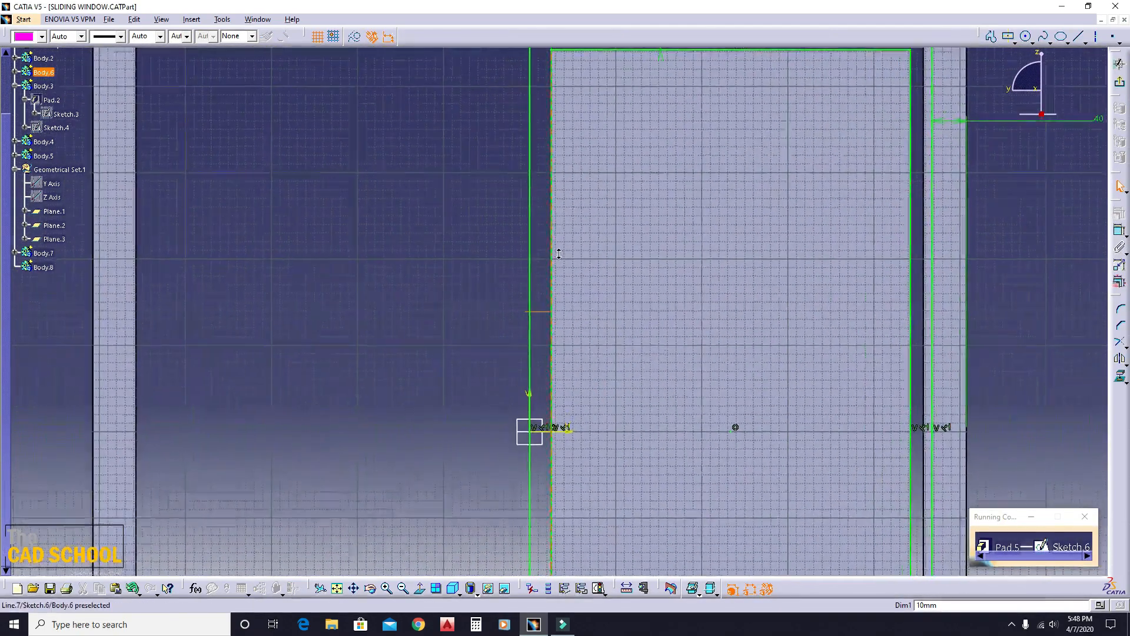
{"action": "mouse_move", "coordinate": [613, 380]}
{"action": "middle_mouse_down"}
{"action": "mouse_move", "coordinate": [580, 255]}
{"action": "mouse_move", "coordinate": [505, 459]}
{"action": "mouse_move", "coordinate": [510, 353]}
{"action": "middle_mouse_up"}
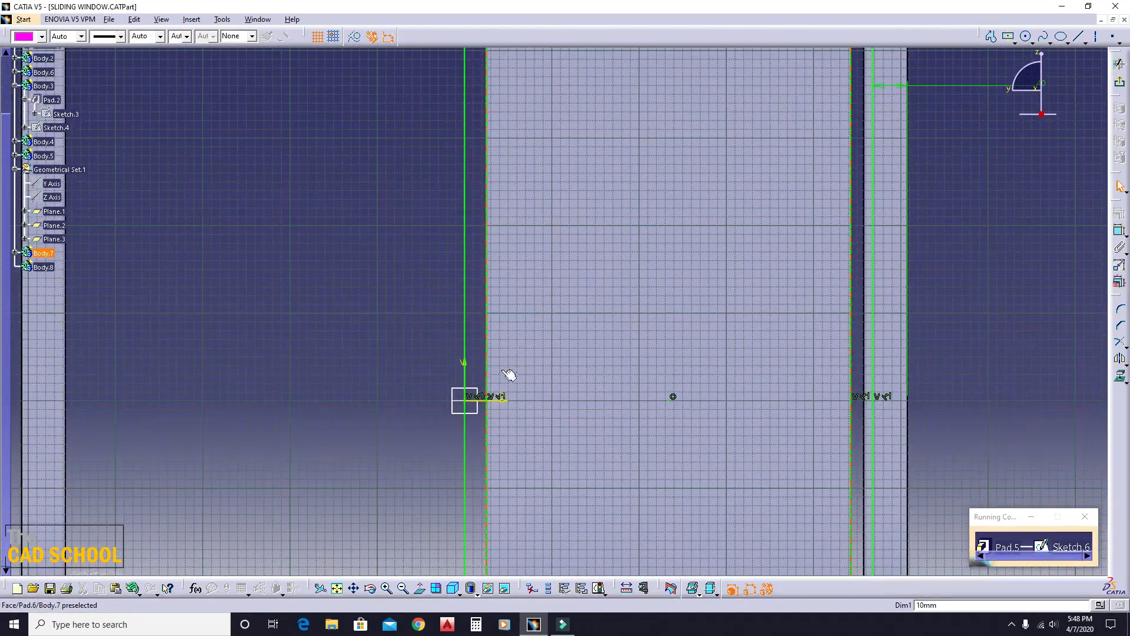
{"action": "mouse_move", "coordinate": [485, 402]}
{"action": "middle_mouse_down"}
{"action": "mouse_move", "coordinate": [486, 301]}
{"action": "mouse_move", "coordinate": [462, 174]}
{"action": "mouse_move", "coordinate": [669, 291]}
{"action": "mouse_move", "coordinate": [602, 277]}
{"action": "middle_mouse_up"}
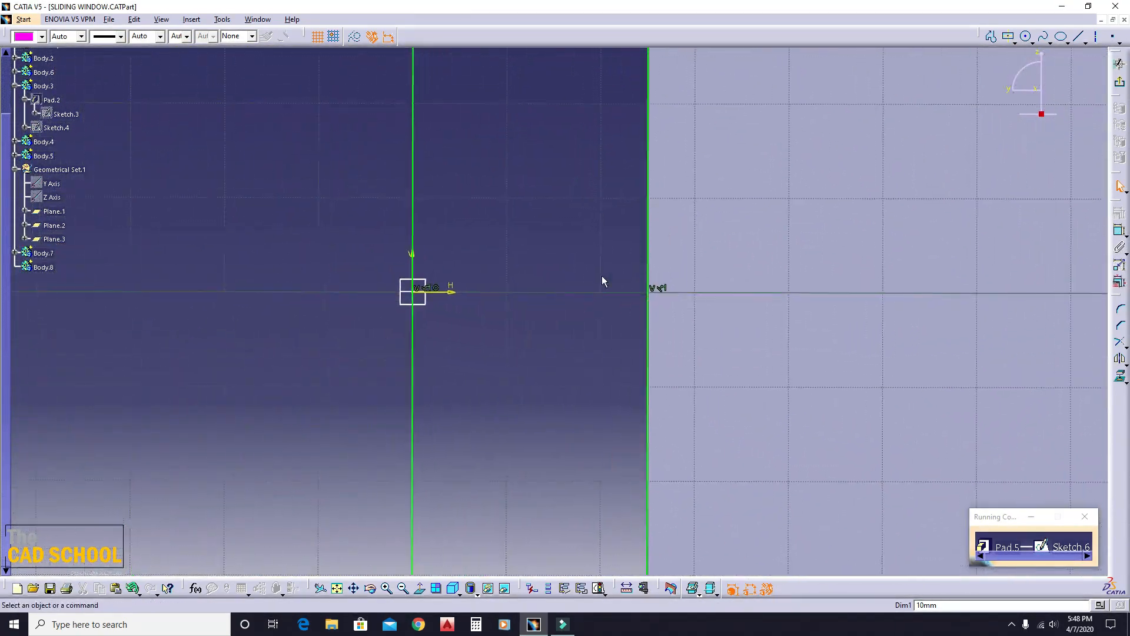
{"action": "left_click", "coordinate": [434, 288]}
{"action": "key", "text": "Delete"}
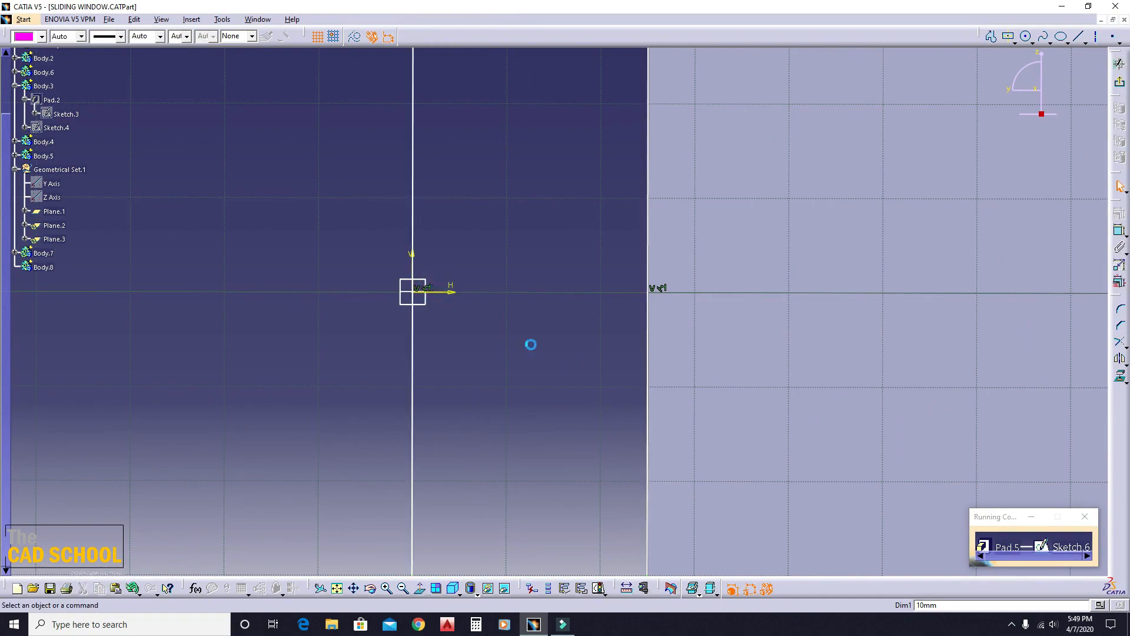
{"action": "mouse_move", "coordinate": [495, 256]}
{"action": "middle_mouse_down"}
{"action": "mouse_move", "coordinate": [477, 432]}
{"action": "mouse_move", "coordinate": [466, 391]}
{"action": "mouse_move", "coordinate": [647, 324]}
{"action": "middle_mouse_up"}
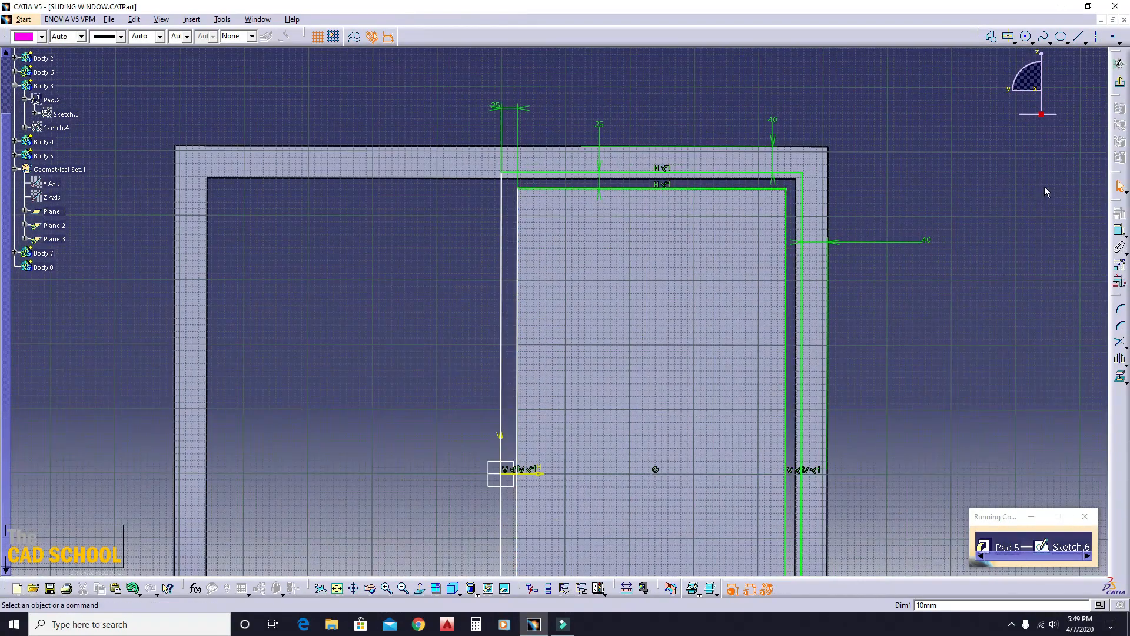
Dimension the sash profile's overall width between its outer vertical lines and set it to 475 mm.
{"action": "left_click", "coordinate": [501, 185]}
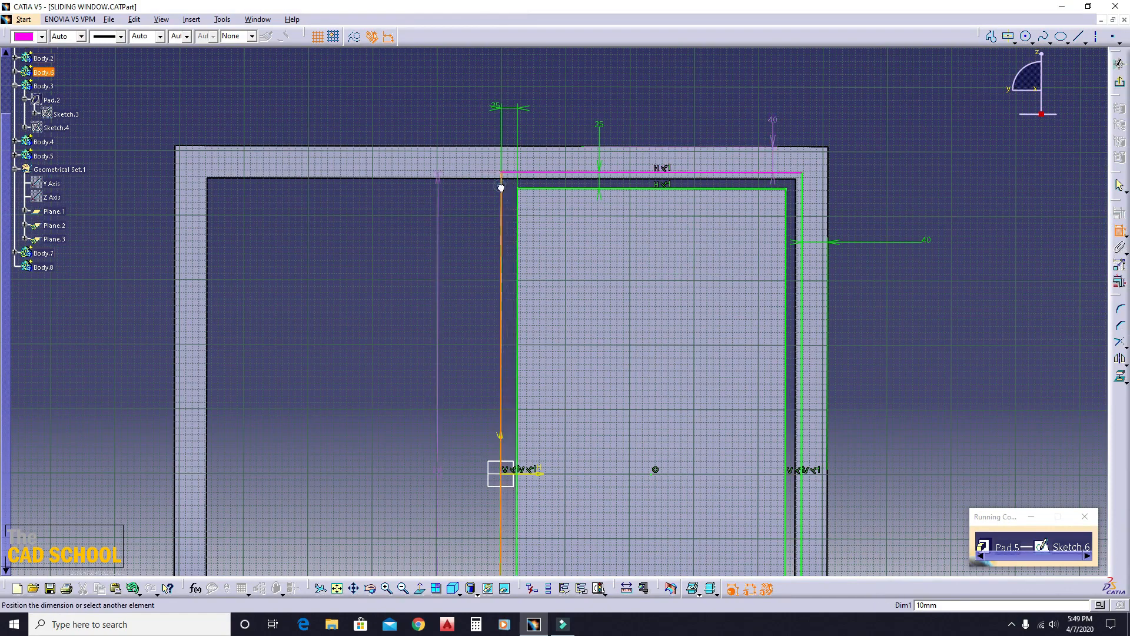
{"action": "left_click", "coordinate": [800, 208]}
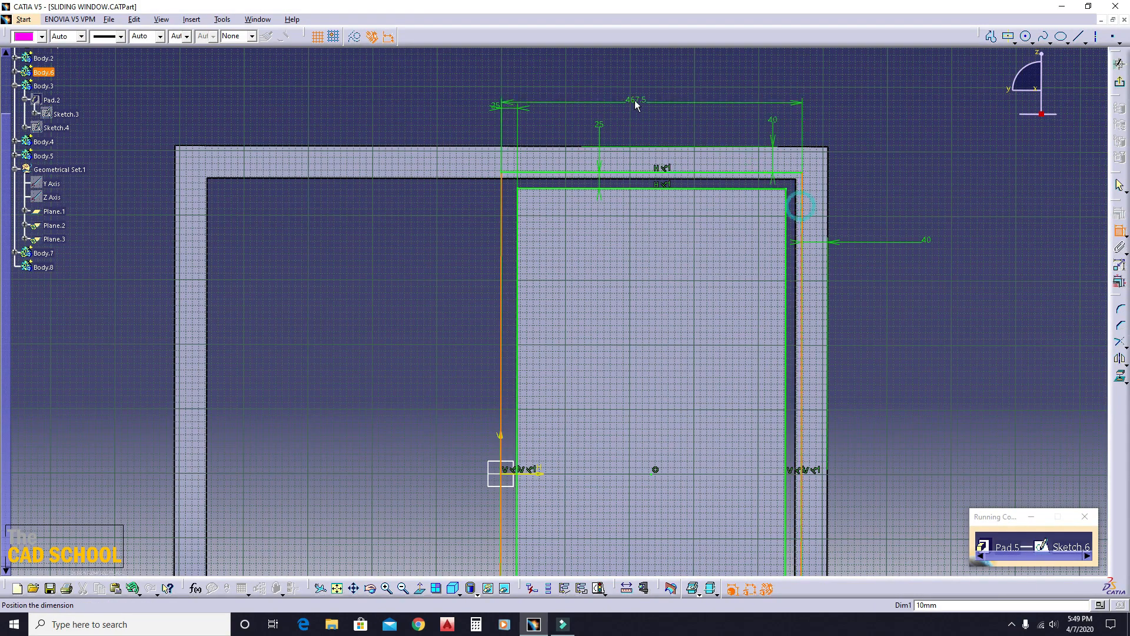
{"action": "left_click", "coordinate": [636, 101]}
{"action": "double_click", "coordinate": [642, 103]}
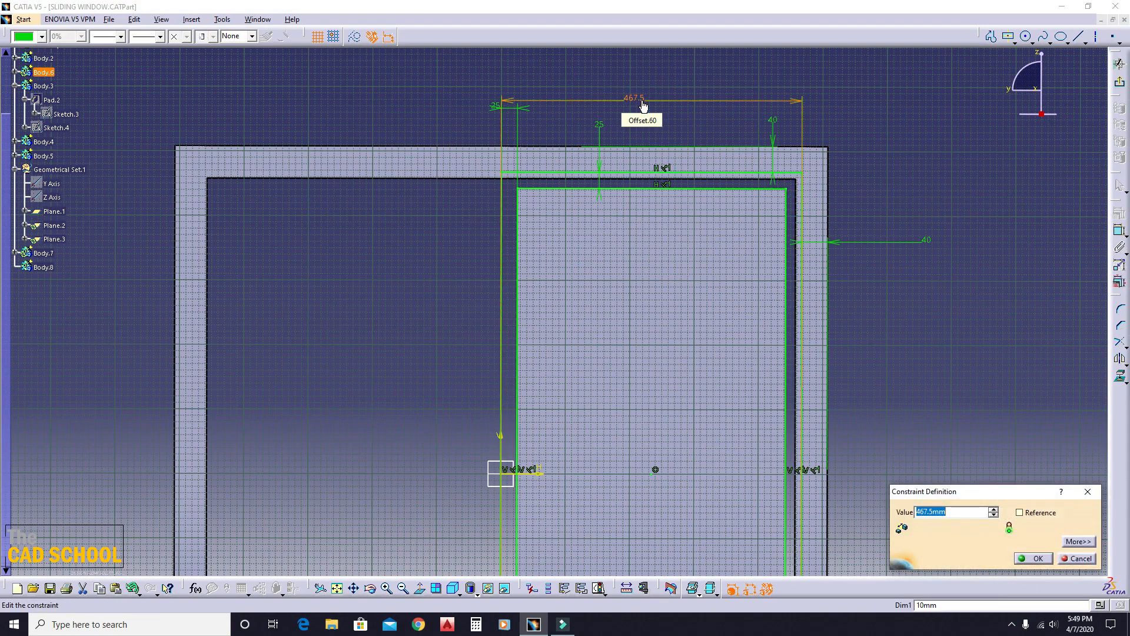
{"action": "key", "text": "Return"}
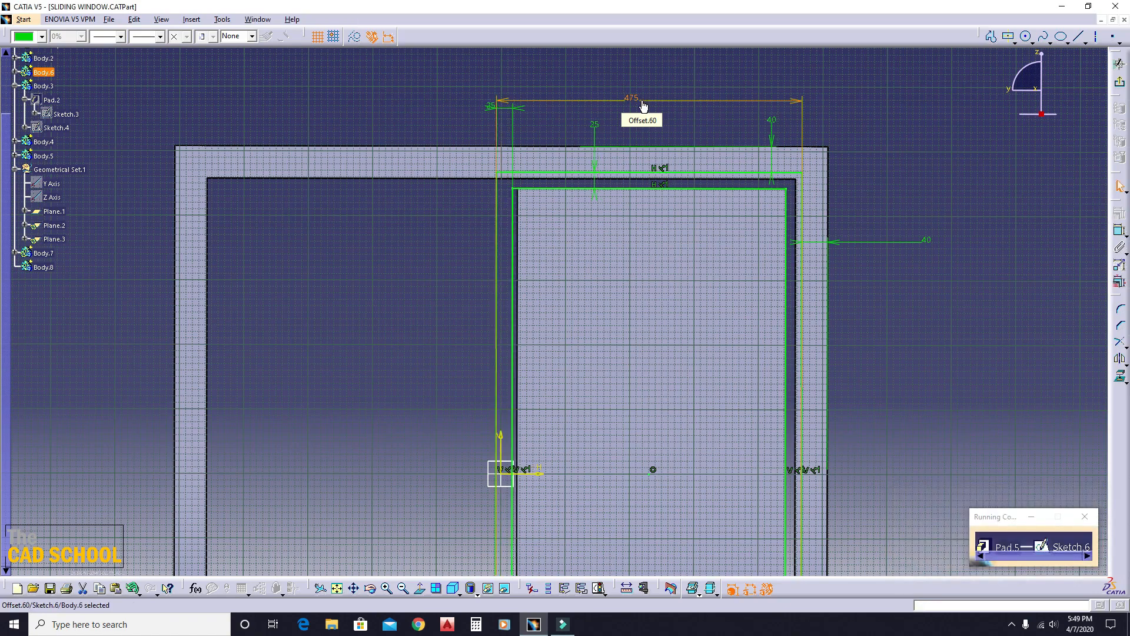
Set the sash profile's overall width to 485 mm, leave the sketch and apply the change to the pad.
{"action": "double_click", "coordinate": [642, 103]}
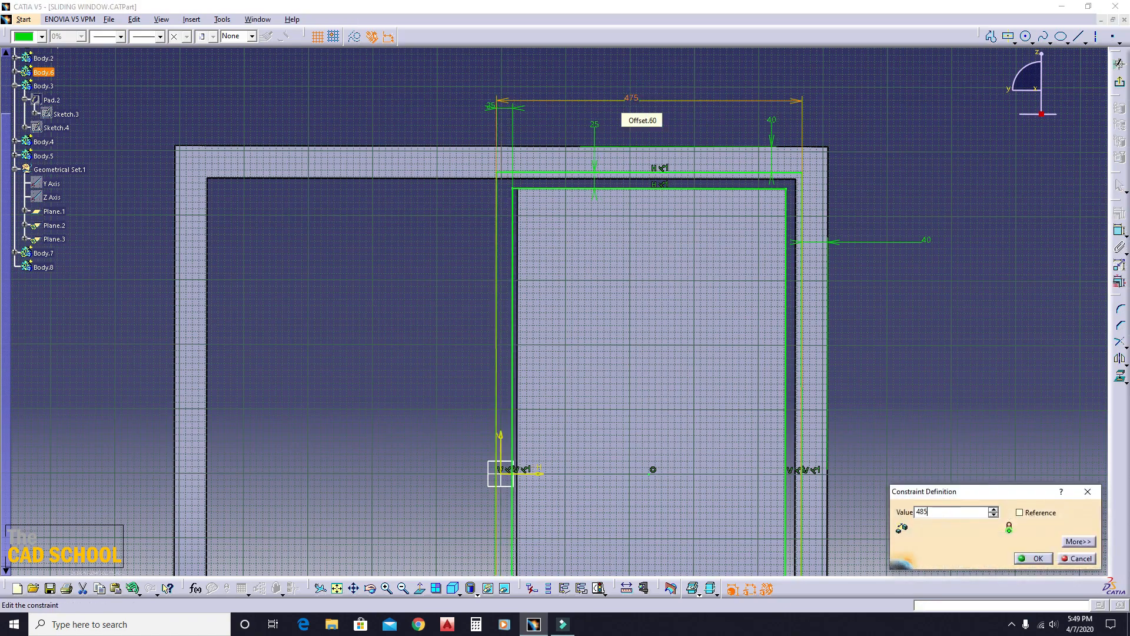
{"action": "type", "text": "485"}
{"action": "key", "text": "Return"}
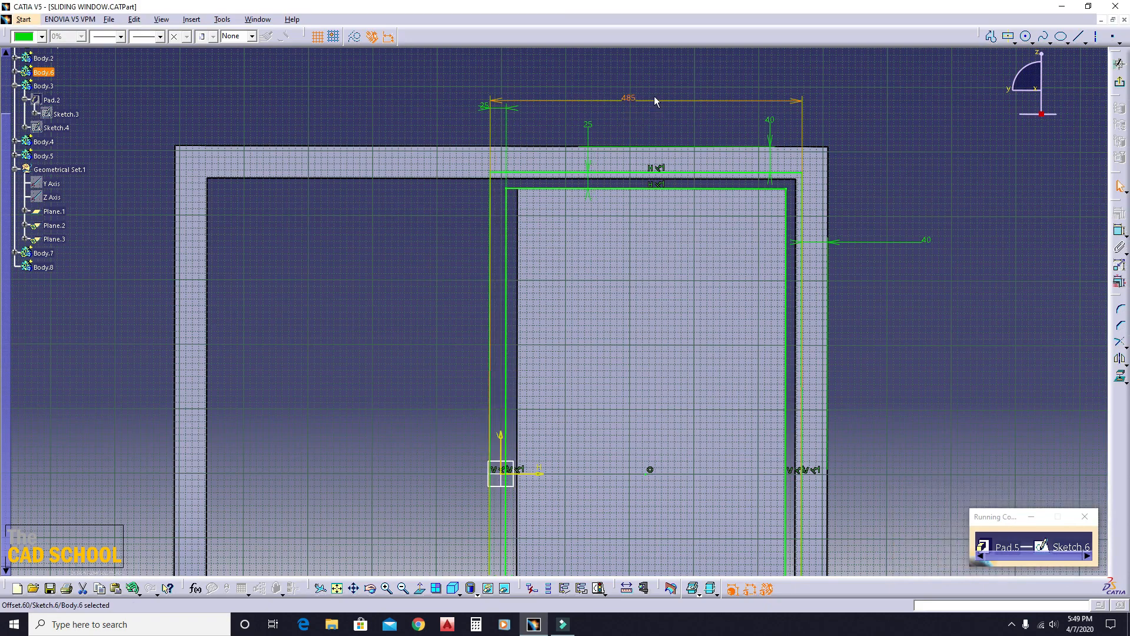
{"action": "left_click", "coordinate": [1119, 82]}
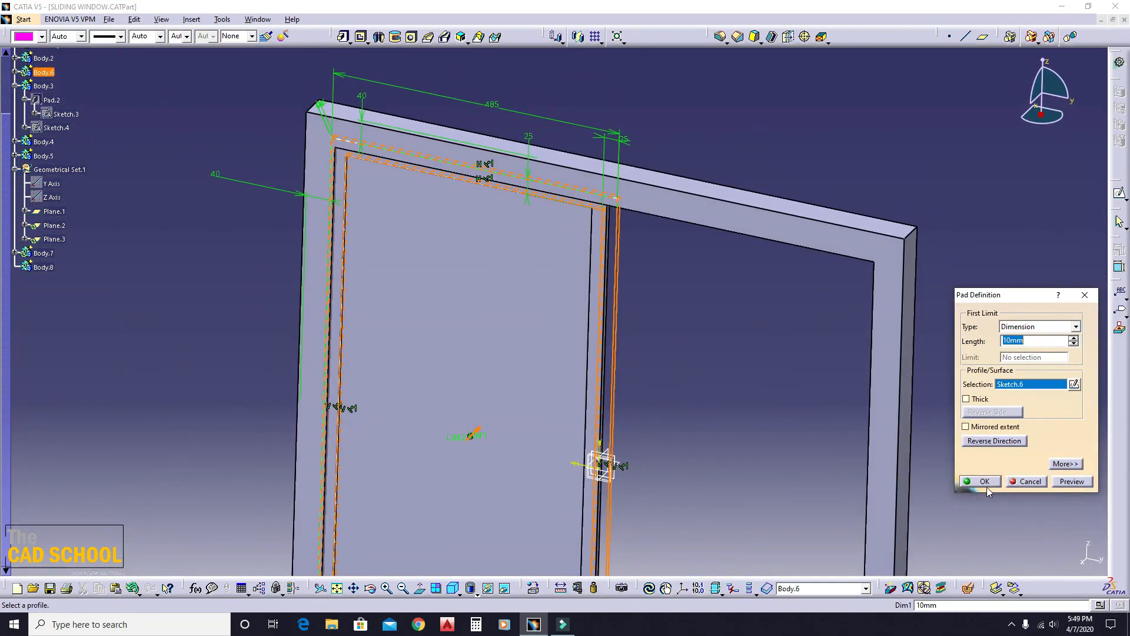
{"action": "left_click", "coordinate": [984, 482]}
Copy the widened sash frame Body.6 and paste it at Body.8 with Paste Special using the As Result format.
{"action": "middle_click_drag", "start_coordinate": [732, 378], "coordinate": [554, 254]}
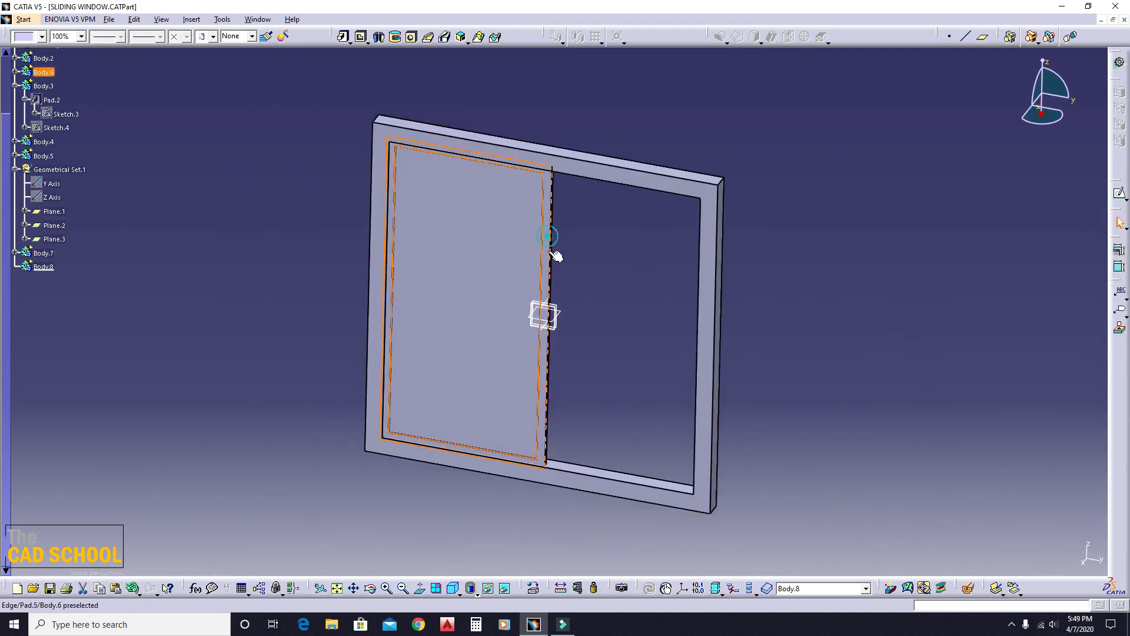
{"action": "left_click", "coordinate": [548, 235]}
{"action": "right_click", "coordinate": [50, 71]}
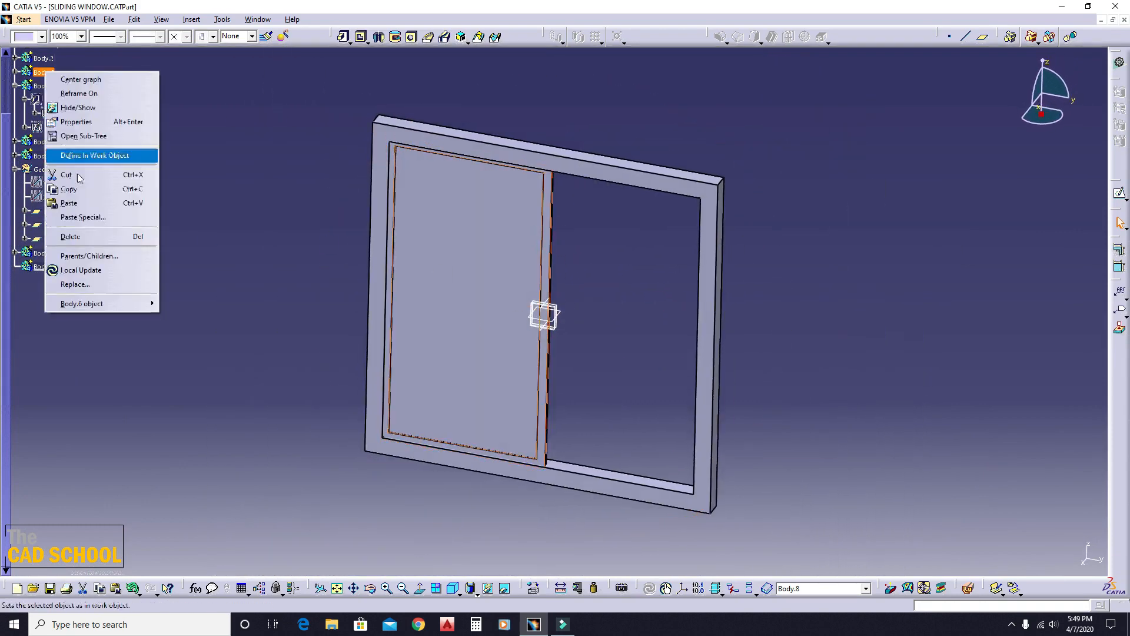
{"action": "left_click", "coordinate": [92, 191]}
{"action": "right_click", "coordinate": [43, 267]}
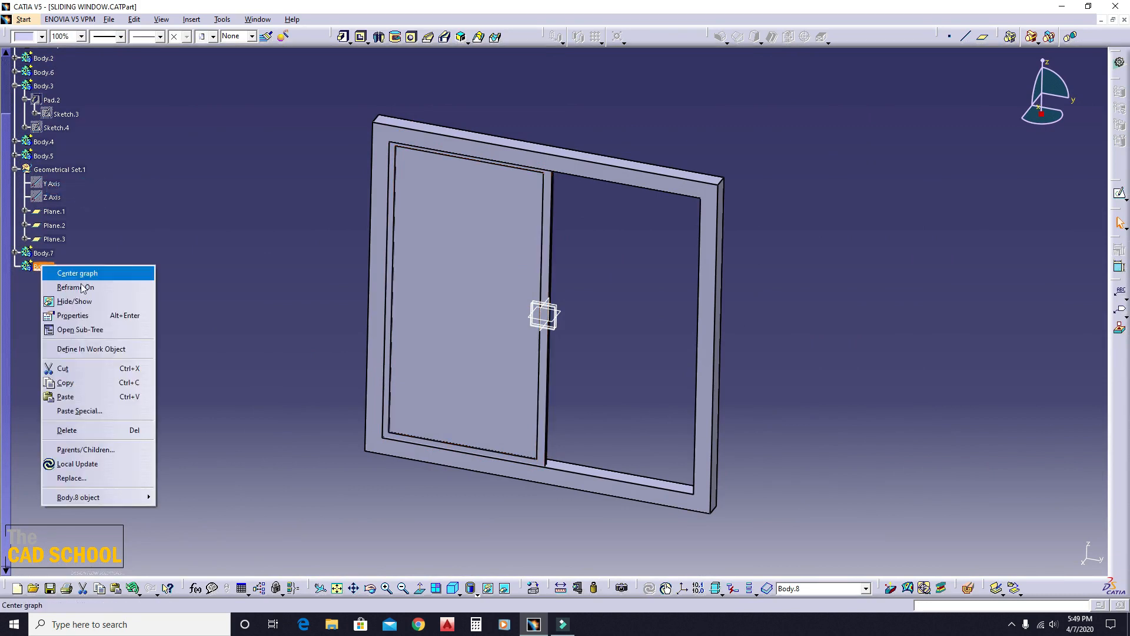
{"action": "left_click", "coordinate": [103, 412]}
{"action": "left_click", "coordinate": [1014, 507]}
{"action": "left_click", "coordinate": [1029, 555]}
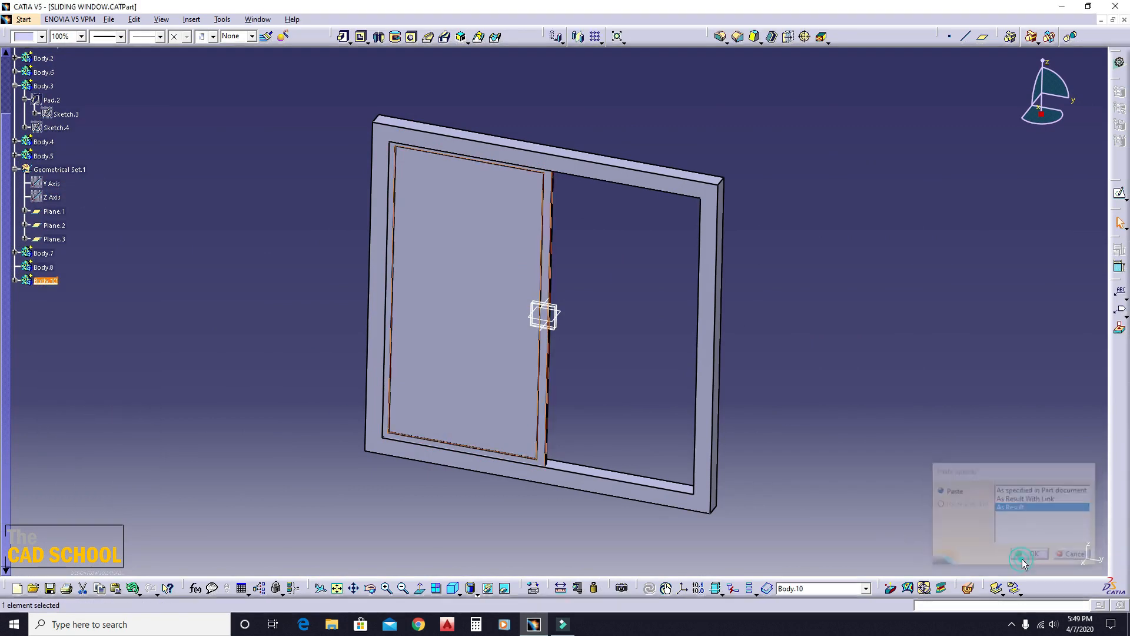
Mirror the new sash frame copy about the zx plane, keeping the transformation specifications.
{"action": "left_click", "coordinate": [562, 39]}
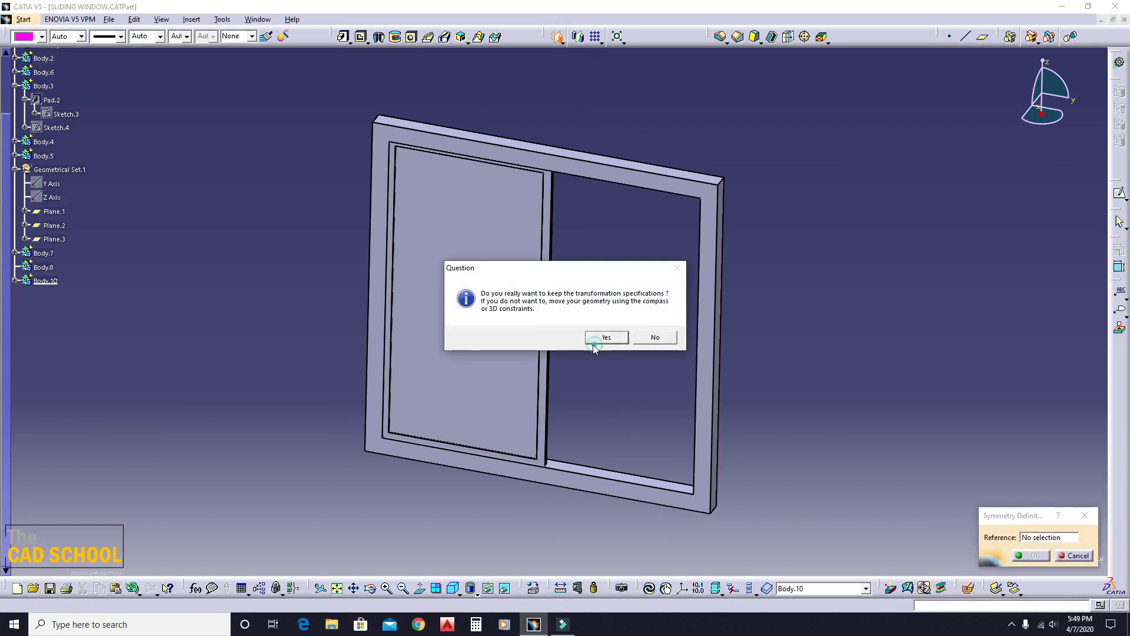
{"action": "left_click", "coordinate": [596, 343]}
{"action": "left_click", "coordinate": [543, 315]}
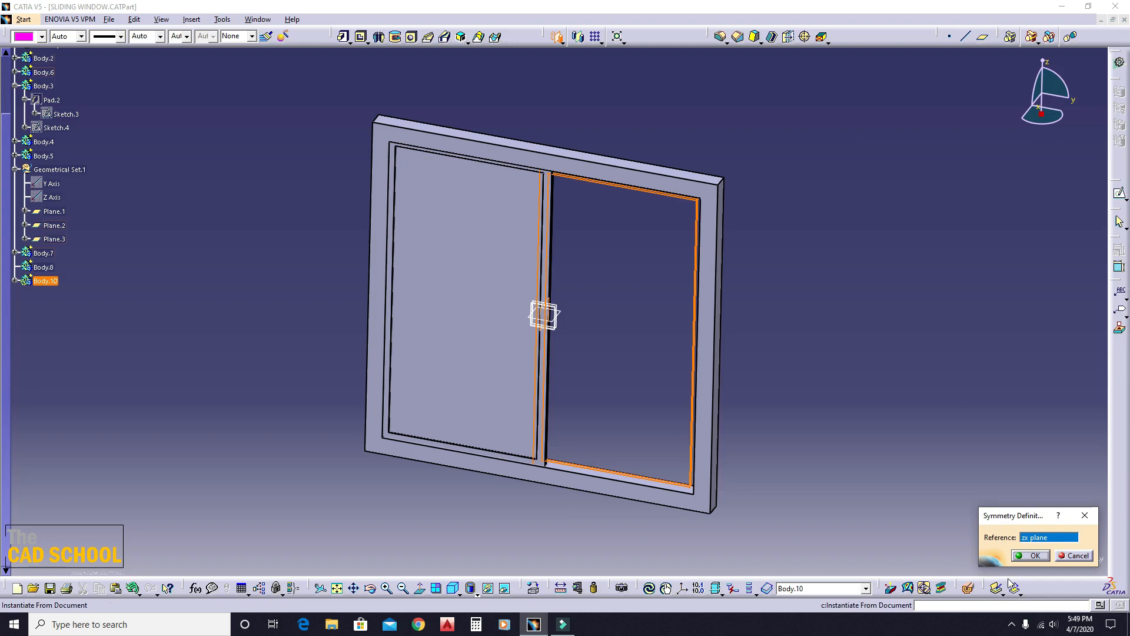
{"action": "left_click", "coordinate": [1044, 560]}
Mirror the sash frame copy about Plane.3 as well, keeping the transformation specifications.
{"action": "middle_click_drag", "start_coordinate": [669, 230], "coordinate": [630, 414]}
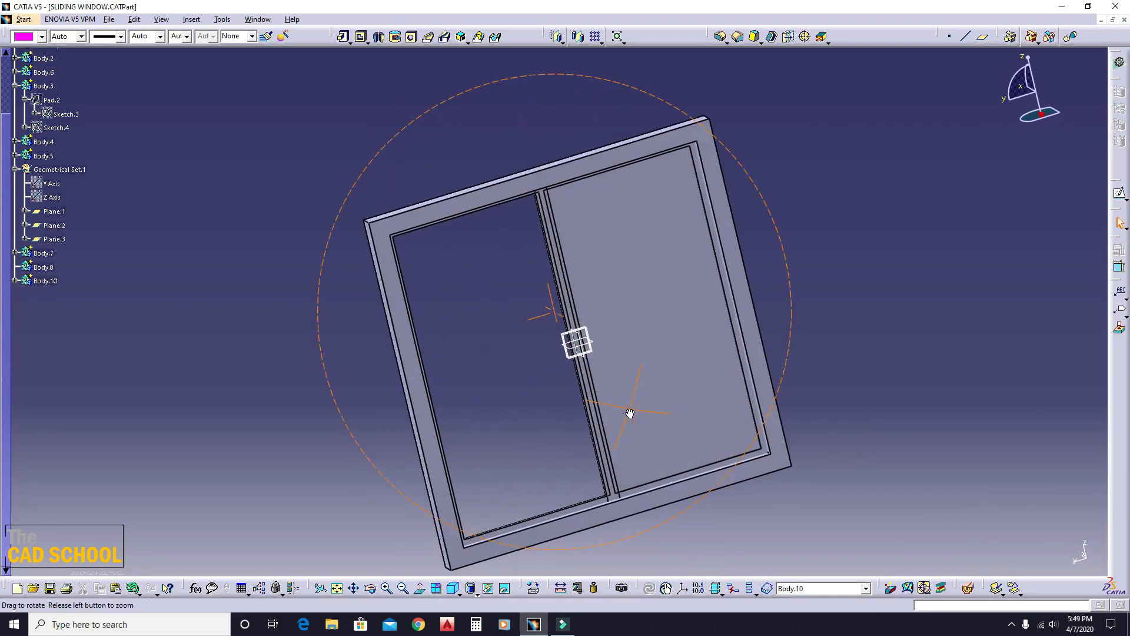
{"action": "left_click", "coordinate": [558, 37]}
{"action": "left_click", "coordinate": [620, 338]}
{"action": "middle_click_drag", "start_coordinate": [522, 361], "coordinate": [635, 312]}
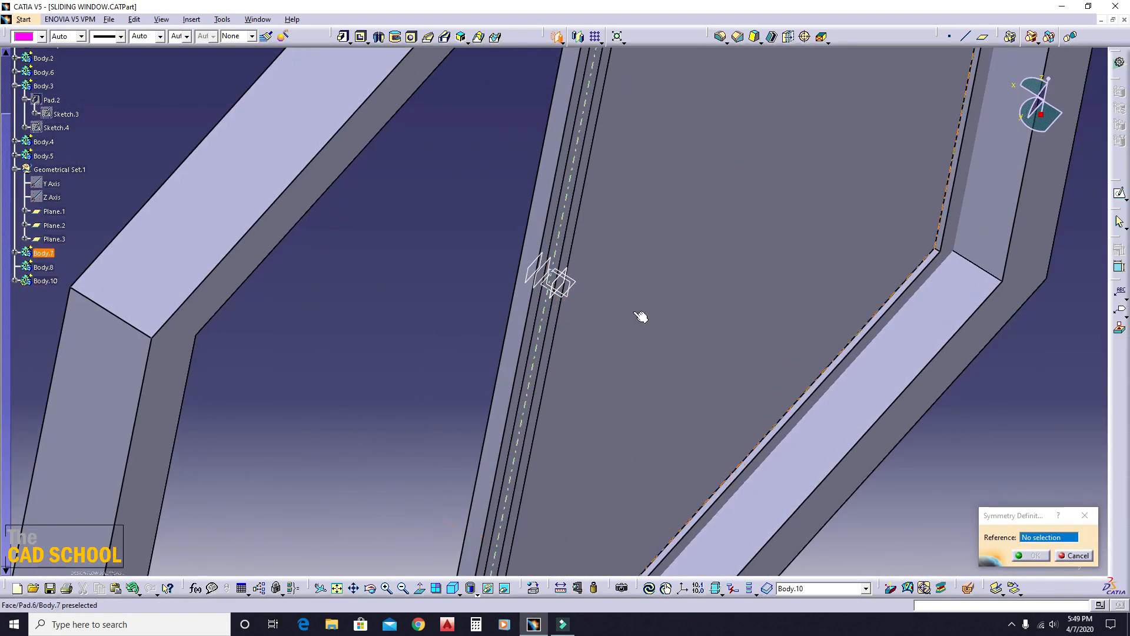
{"action": "left_click", "coordinate": [552, 298]}
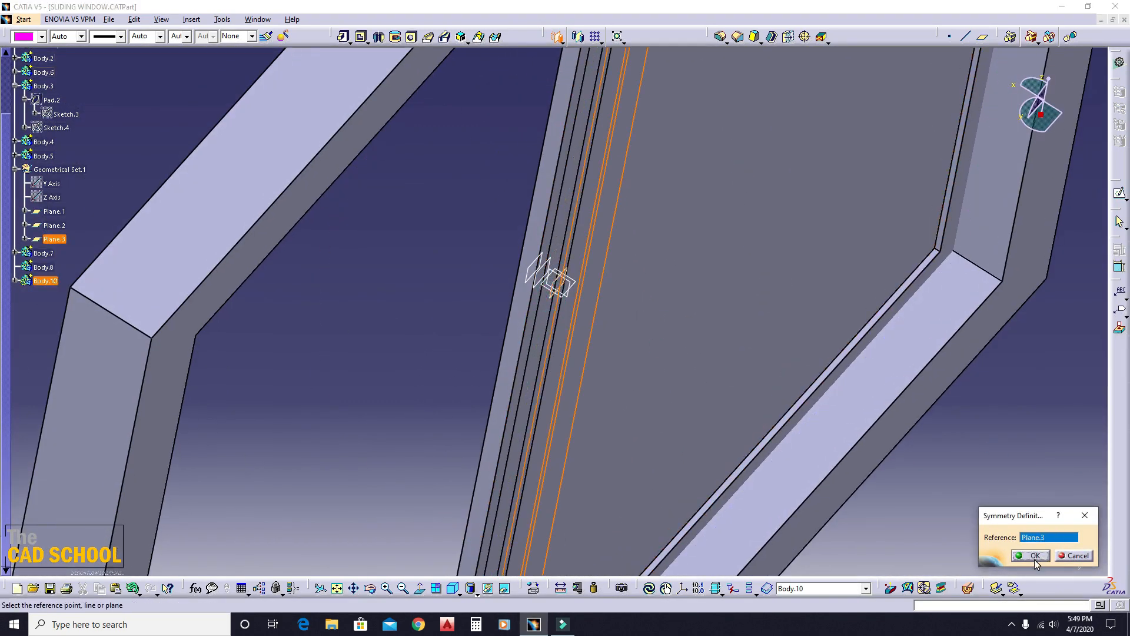
{"action": "left_click", "coordinate": [1036, 555]}
{"action": "middle_click_drag", "start_coordinate": [1005, 472], "coordinate": [604, 344]}
{"action": "middle_click_drag", "start_coordinate": [396, 285], "coordinate": [413, 250]}
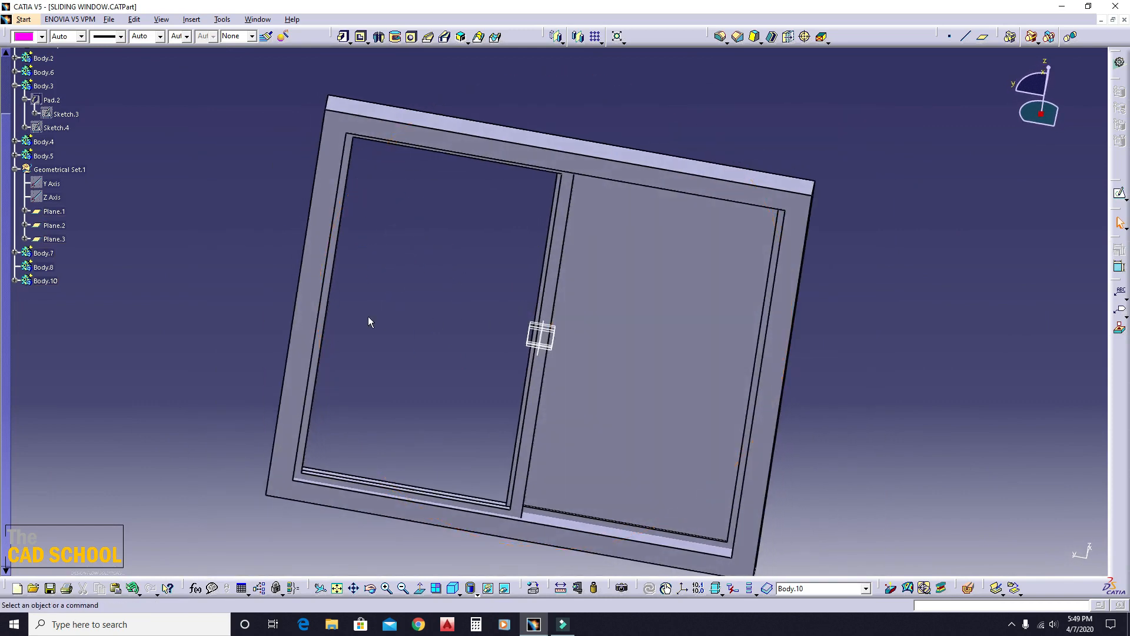
{"action": "middle_click_drag", "start_coordinate": [369, 318], "coordinate": [685, 359]}
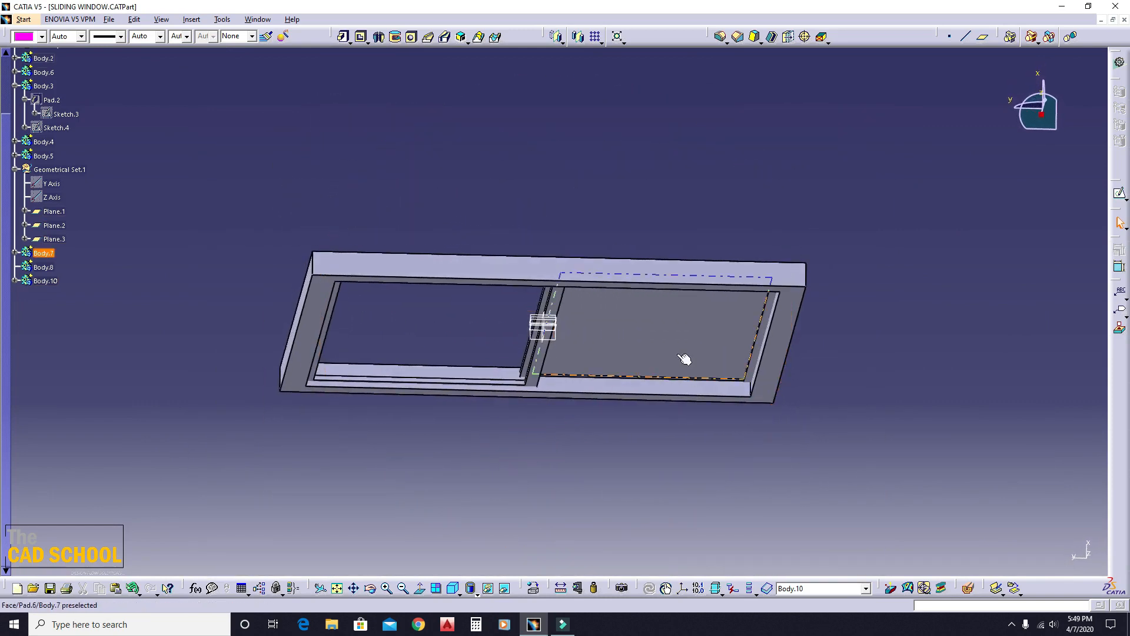
Copy the panel Body.7 and paste it at Body.7 with Paste Special using the As Result format.
{"action": "left_click", "coordinate": [667, 334]}
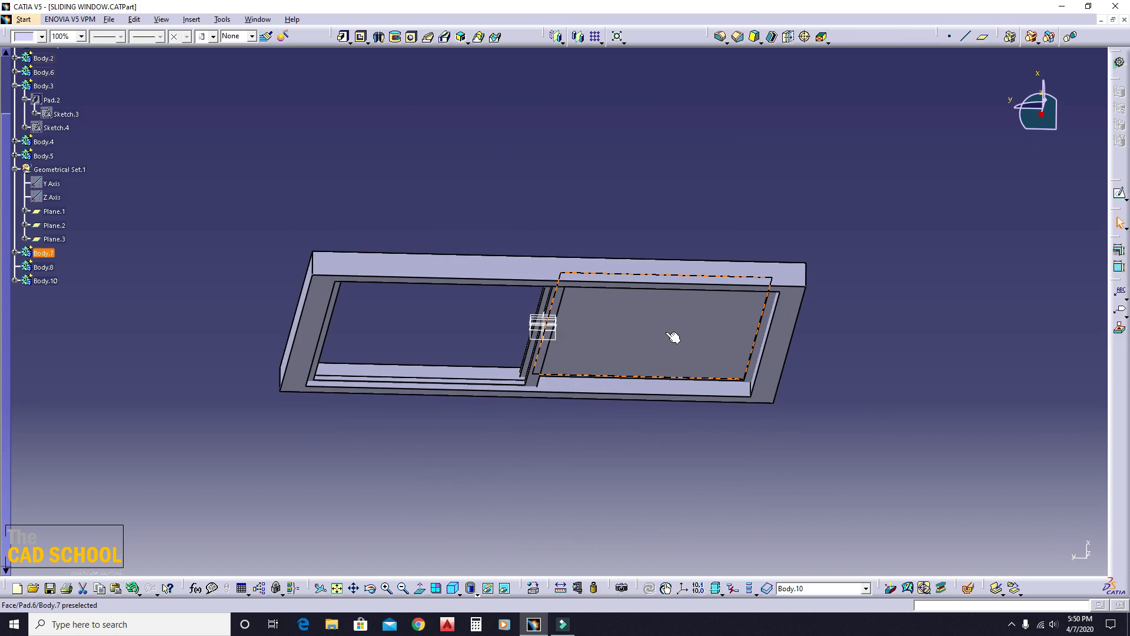
{"action": "right_click", "coordinate": [44, 260]}
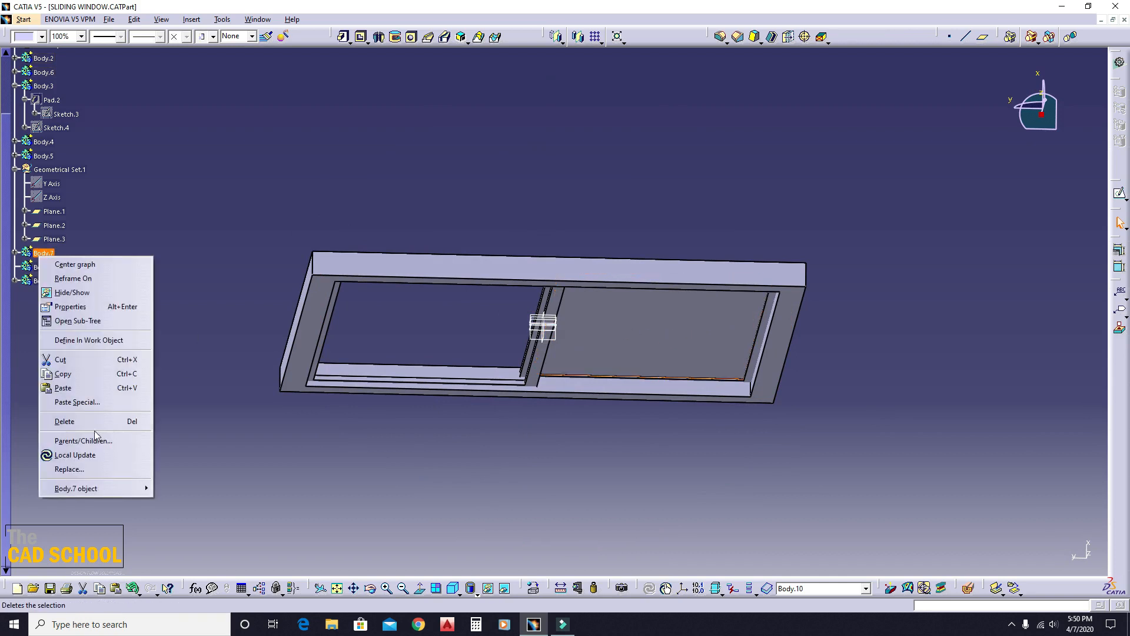
{"action": "left_click", "coordinate": [80, 374]}
{"action": "right_click", "coordinate": [46, 257]}
{"action": "left_click", "coordinate": [104, 398]}
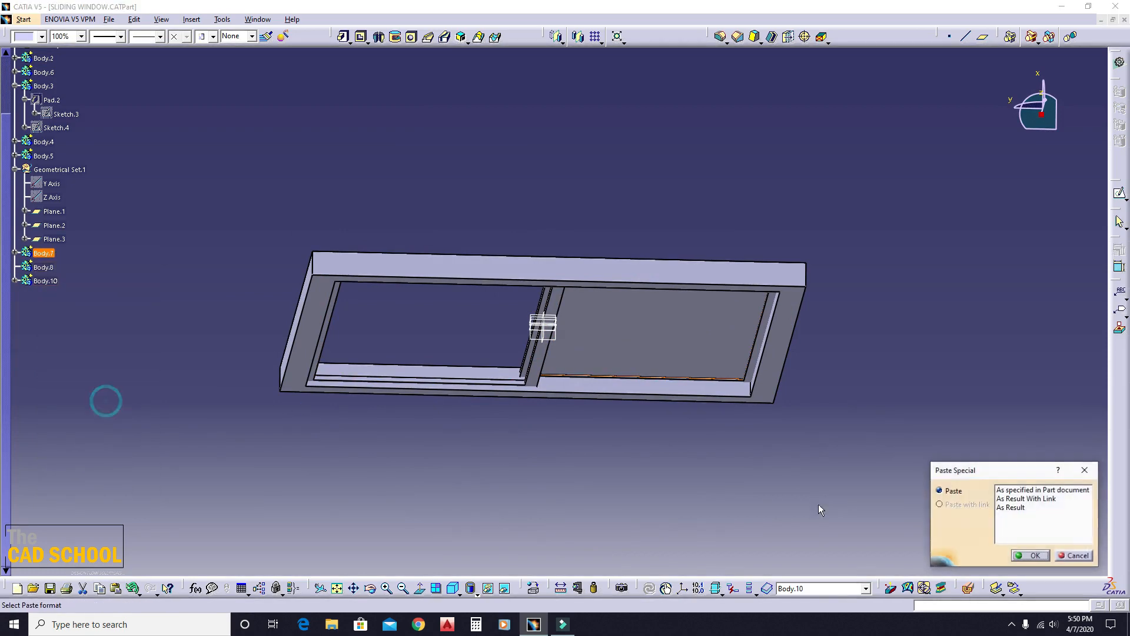
{"action": "left_click", "coordinate": [1018, 507]}
{"action": "left_click", "coordinate": [1035, 555]}
{"action": "left_click", "coordinate": [627, 501]}
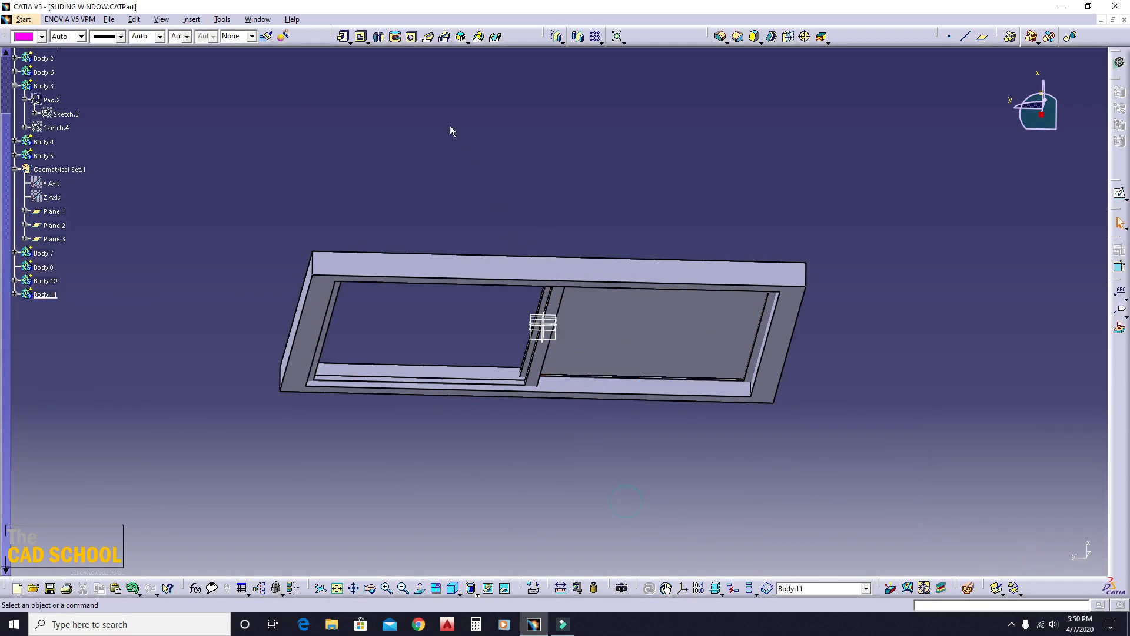
Mirror the new panel copy about the zx plane, keeping the transformation specifications.
{"action": "left_click", "coordinate": [556, 38]}
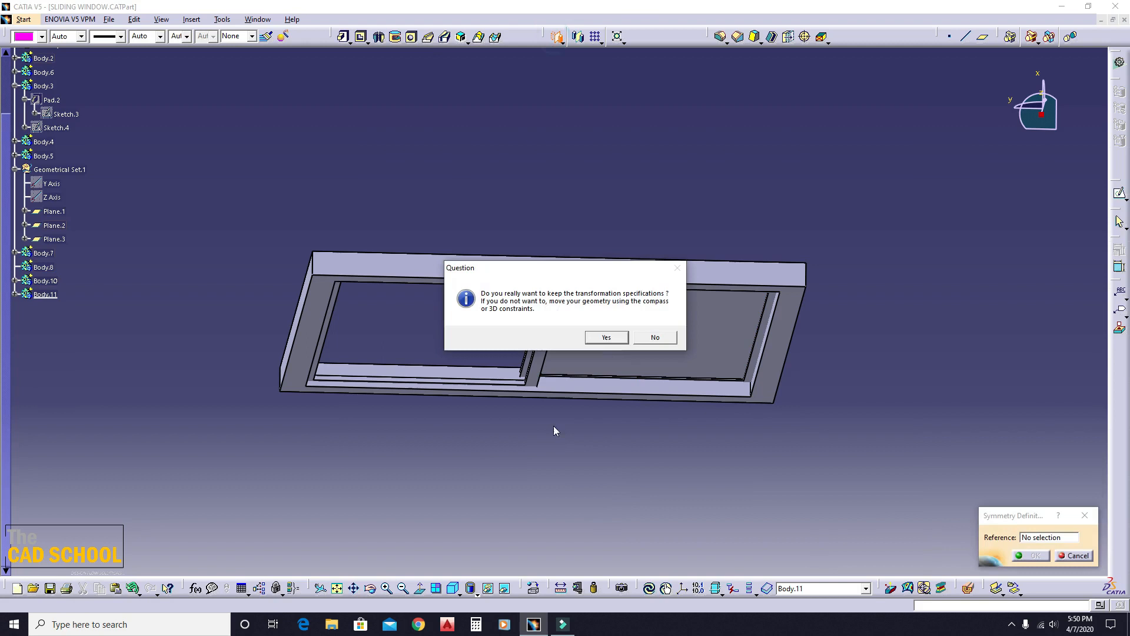
{"action": "left_click", "coordinate": [613, 341]}
{"action": "left_click", "coordinate": [547, 339]}
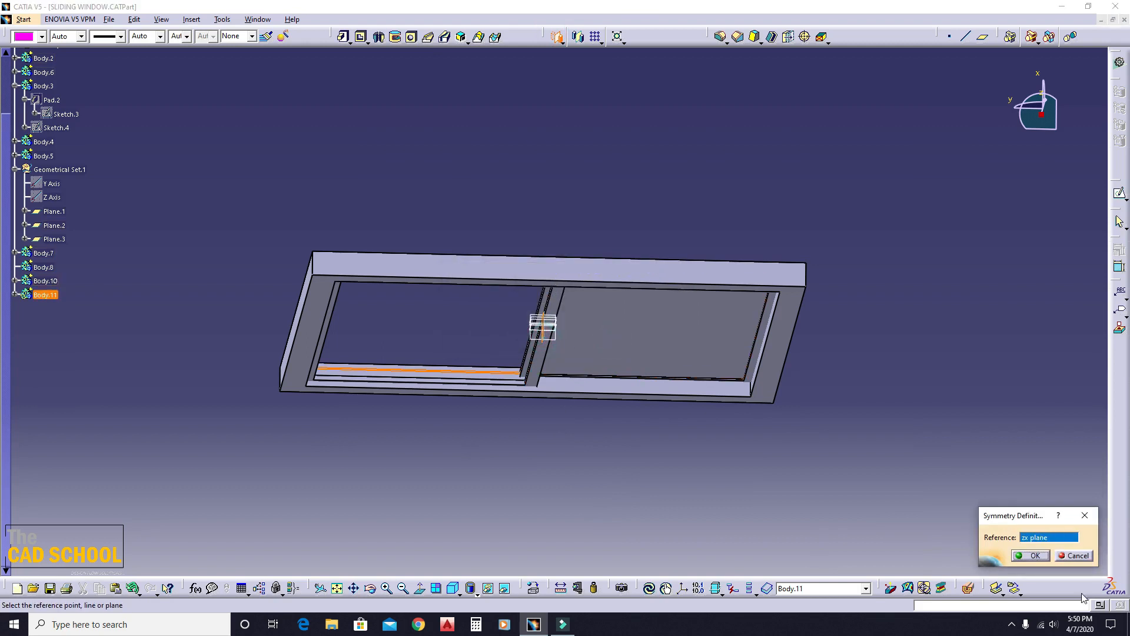
{"action": "left_click", "coordinate": [1030, 556]}
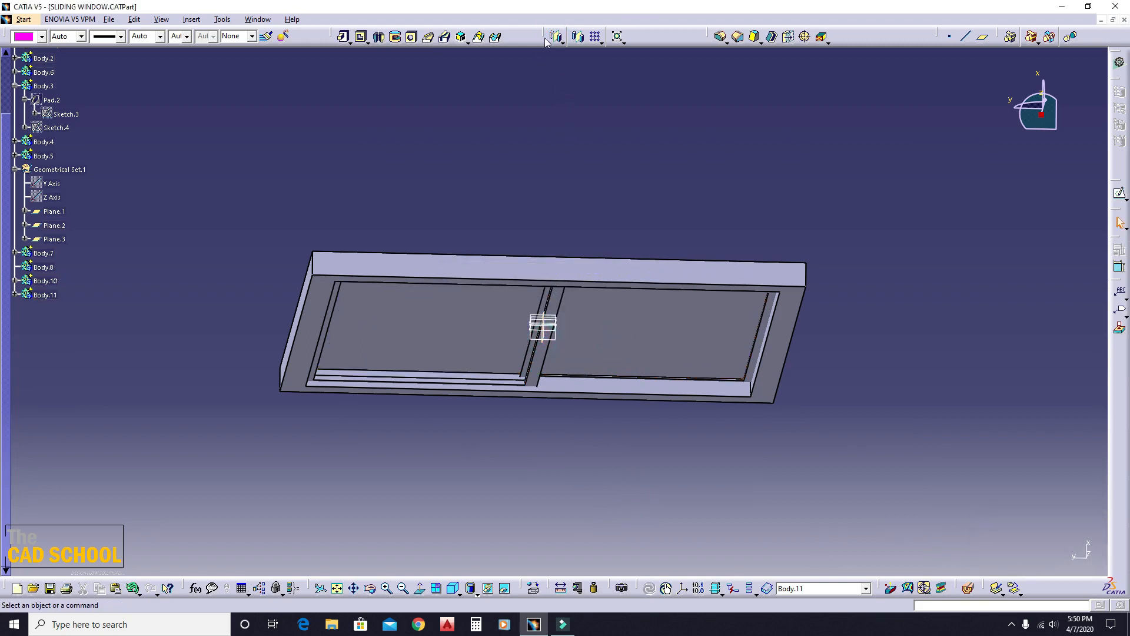
Mirror the panel copy about Plane.3 as well, keeping the transformation specifications.
{"action": "left_click", "coordinate": [602, 336]}
{"action": "middle_click_drag", "start_coordinate": [564, 429], "coordinate": [537, 418]}
{"action": "scroll", "coordinate": [537, 418], "scroll_direction": "down", "scroll_amount": 1}
{"action": "left_click", "coordinate": [488, 392]}
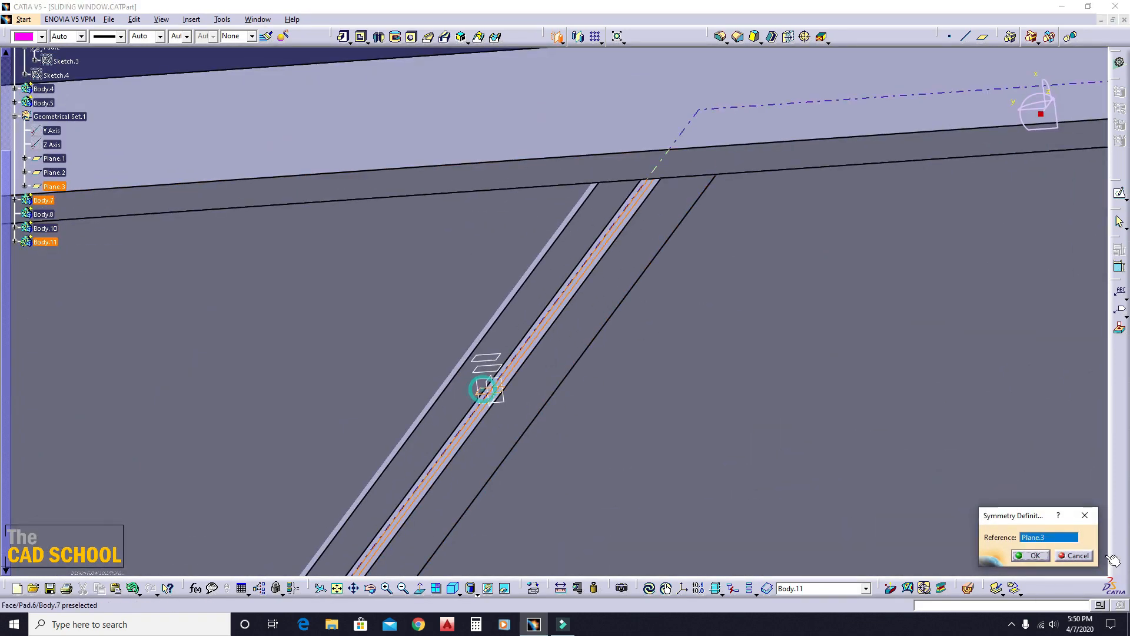
{"action": "left_click", "coordinate": [1019, 557]}
Swap to the hidden space and bring back the outer grille frame Body.3 and the vertical bars Body.4.
{"action": "middle_click_drag", "start_coordinate": [762, 265], "coordinate": [737, 330]}
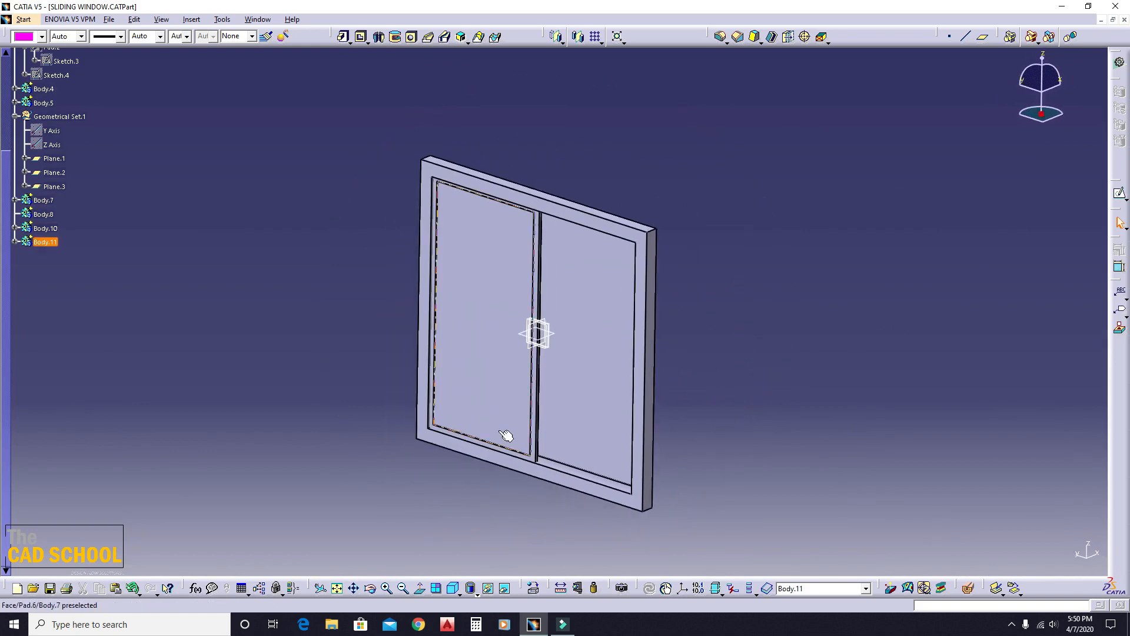
{"action": "middle_click_drag", "start_coordinate": [507, 436], "coordinate": [662, 378]}
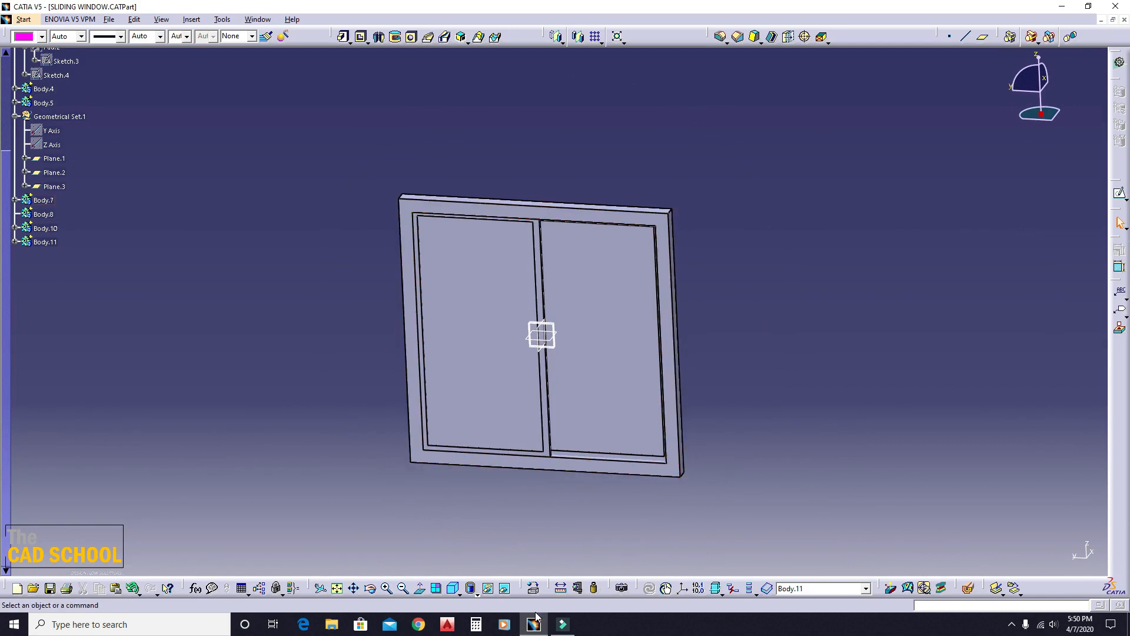
{"action": "left_click", "coordinate": [505, 589]}
{"action": "right_click", "coordinate": [415, 212]}
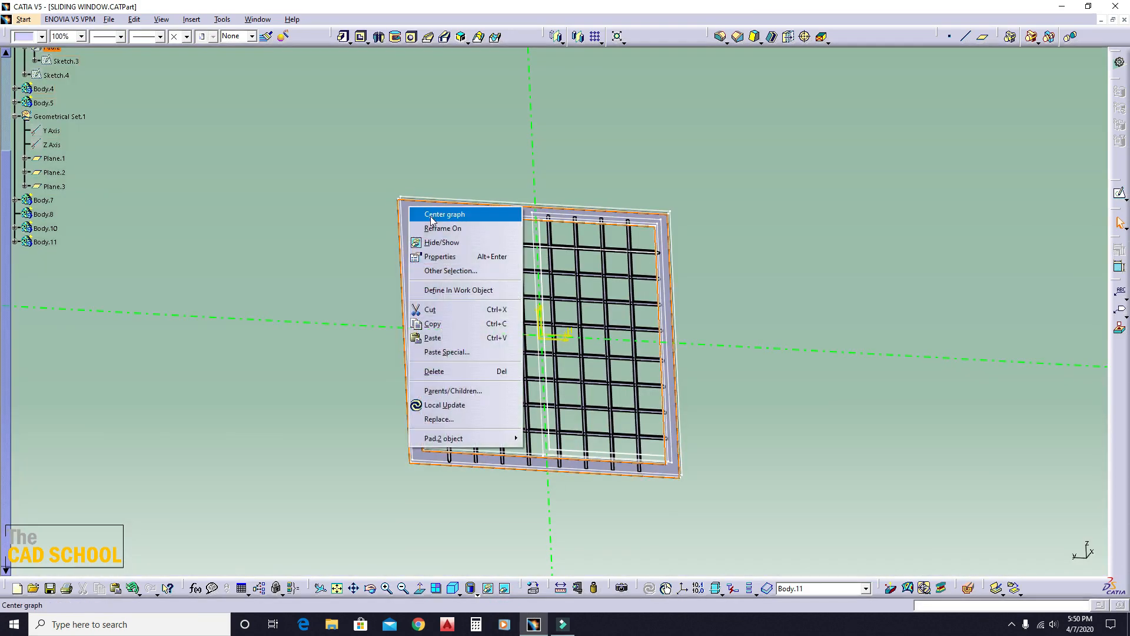
{"action": "left_click", "coordinate": [444, 244]}
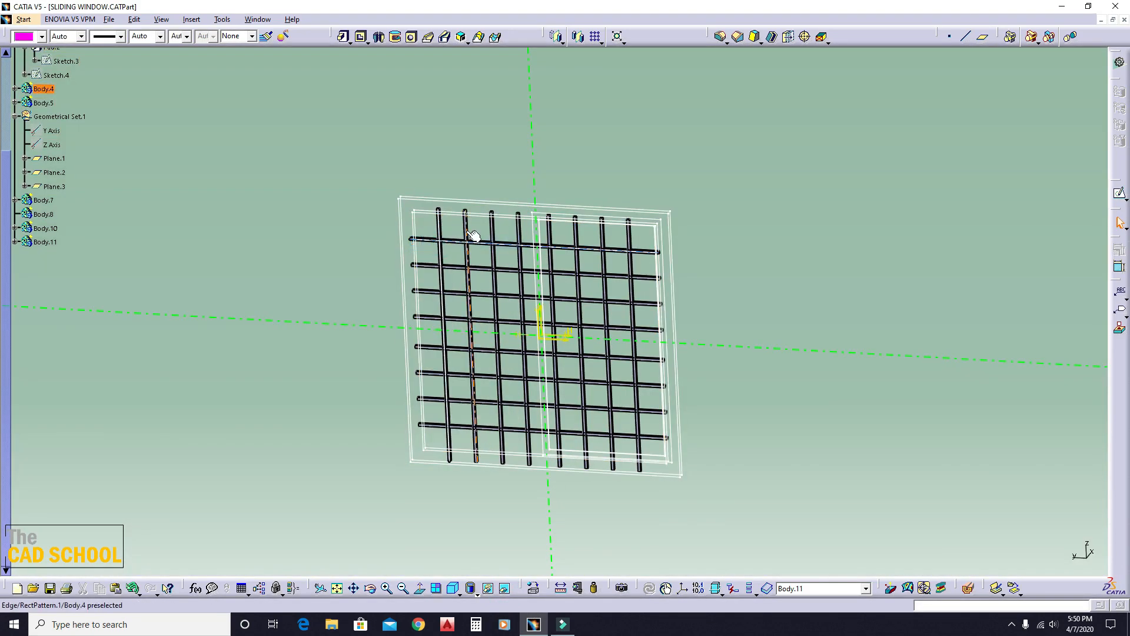
{"action": "right_click", "coordinate": [474, 236]}
{"action": "left_click", "coordinate": [501, 267]}
Bring back the horizontal grille bars Body.5 and return to the visible space.
{"action": "middle_click_drag", "start_coordinate": [487, 245], "coordinate": [476, 350]}
{"action": "left_click", "coordinate": [475, 350]}
{"action": "middle_click_drag", "start_coordinate": [476, 350], "coordinate": [502, 228]}
{"action": "right_click", "coordinate": [401, 371]}
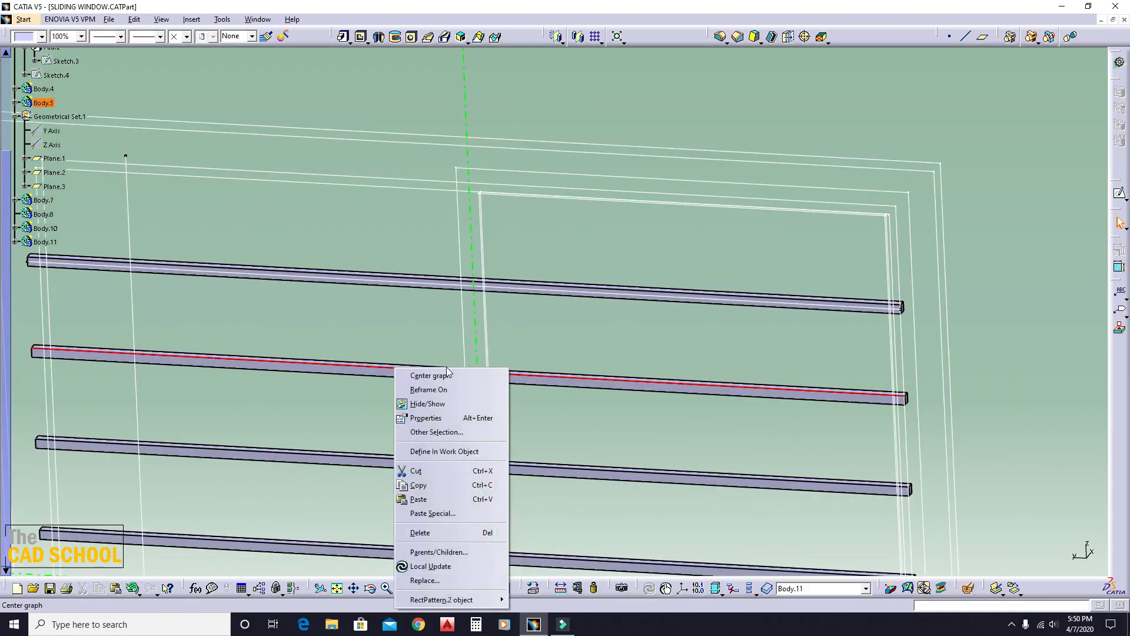
{"action": "left_click", "coordinate": [446, 406]}
{"action": "left_click", "coordinate": [506, 589]}
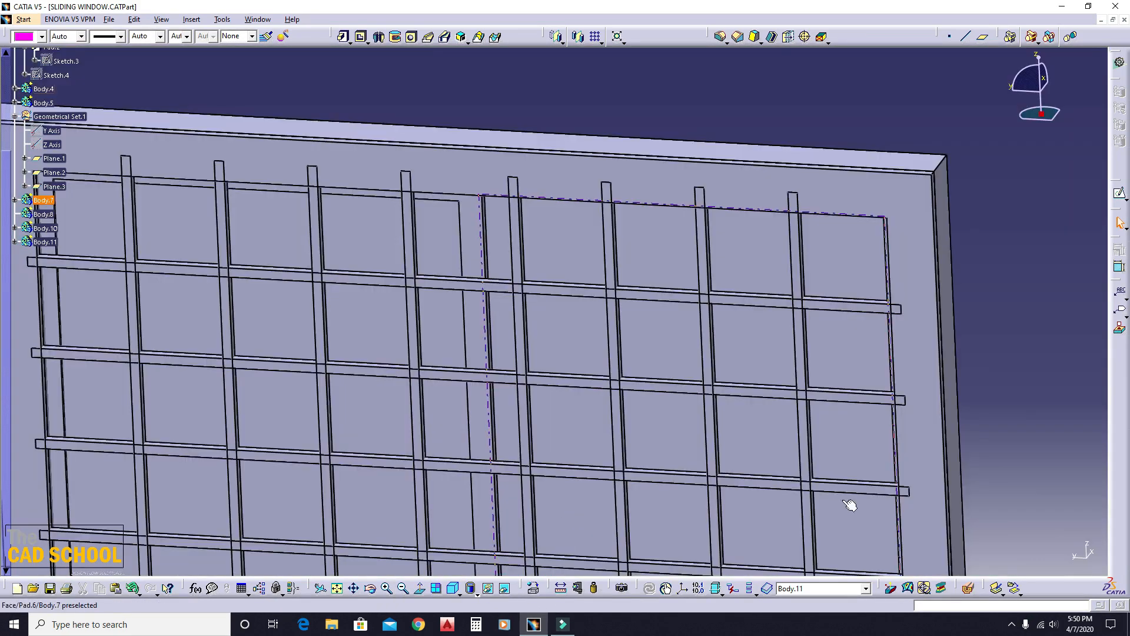
{"action": "middle_click_drag", "start_coordinate": [627, 262], "coordinate": [625, 336]}
{"action": "middle_click_drag", "start_coordinate": [401, 416], "coordinate": [709, 396]}
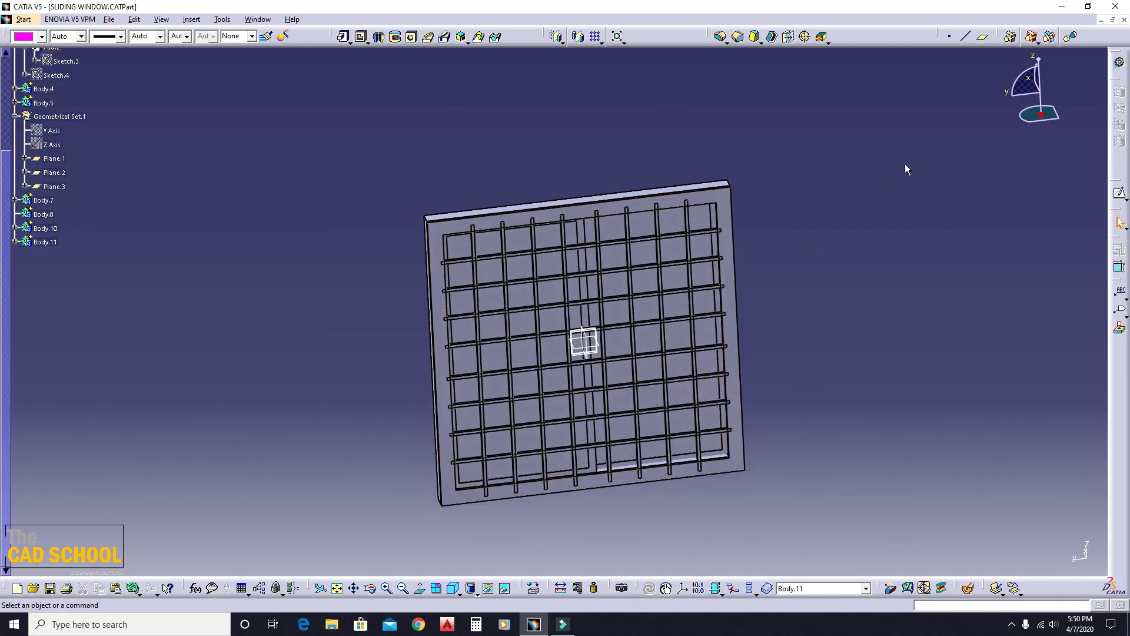
Add the horizontal bars Body.5 to the vertical bars Body.4 with the Add Boolean operation.
{"action": "left_click", "coordinate": [1035, 34]}
{"action": "middle_click_drag", "start_coordinate": [530, 316], "coordinate": [585, 185]}
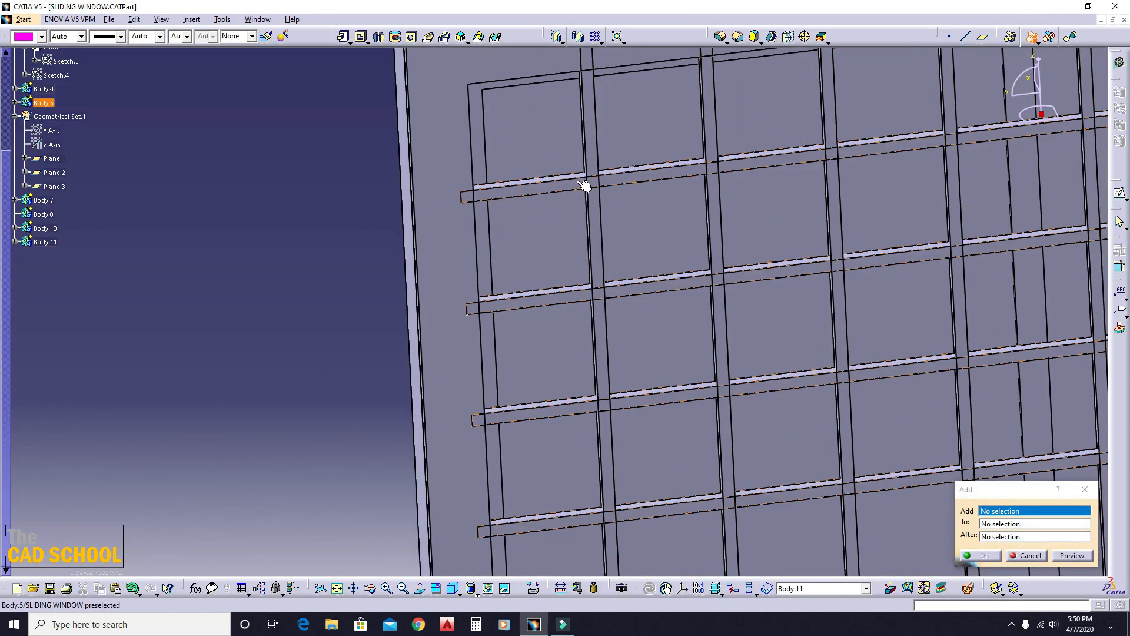
{"action": "left_click", "coordinate": [564, 182]}
{"action": "left_click", "coordinate": [591, 139]}
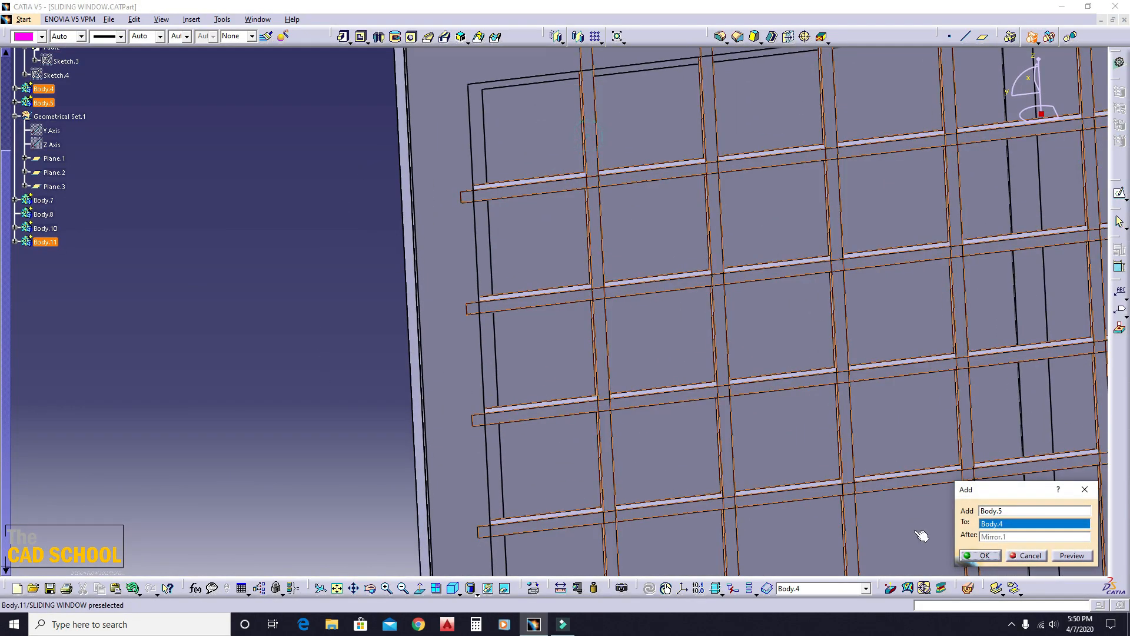
{"action": "left_click", "coordinate": [995, 559]}
Add the combined grille Body.4 to the outer frame Body.3 with the Add Boolean operation.
{"action": "middle_click_drag", "start_coordinate": [648, 285], "coordinate": [683, 365]}
{"action": "left_click", "coordinate": [1030, 36]}
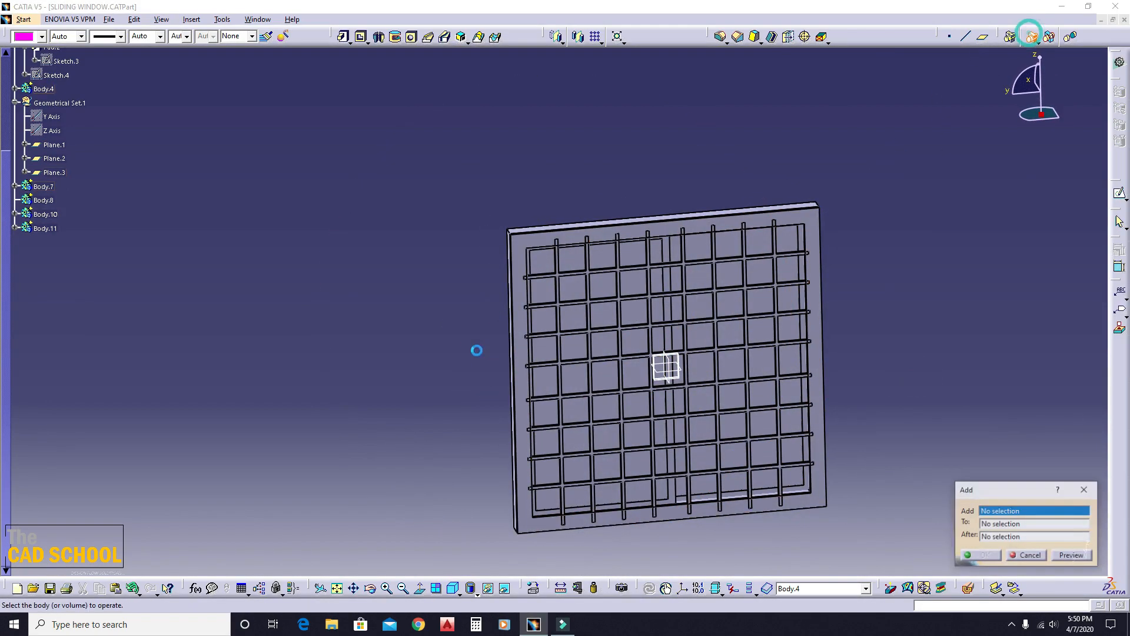
{"action": "middle_click_drag", "start_coordinate": [475, 351], "coordinate": [498, 250]}
{"action": "left_click", "coordinate": [458, 307]}
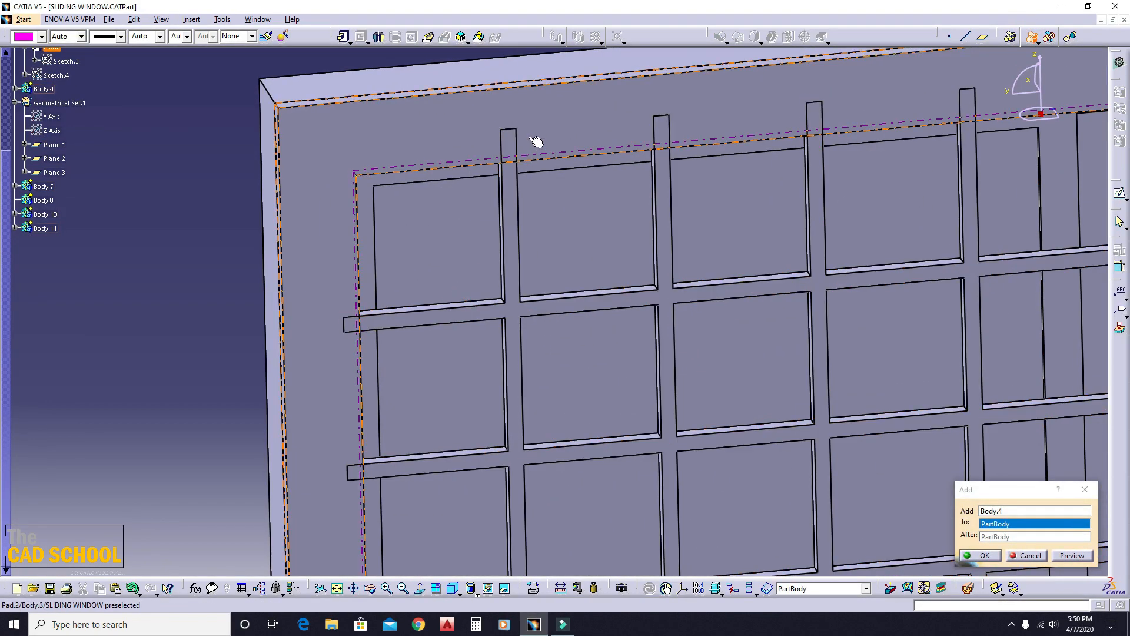
{"action": "left_click", "coordinate": [542, 138]}
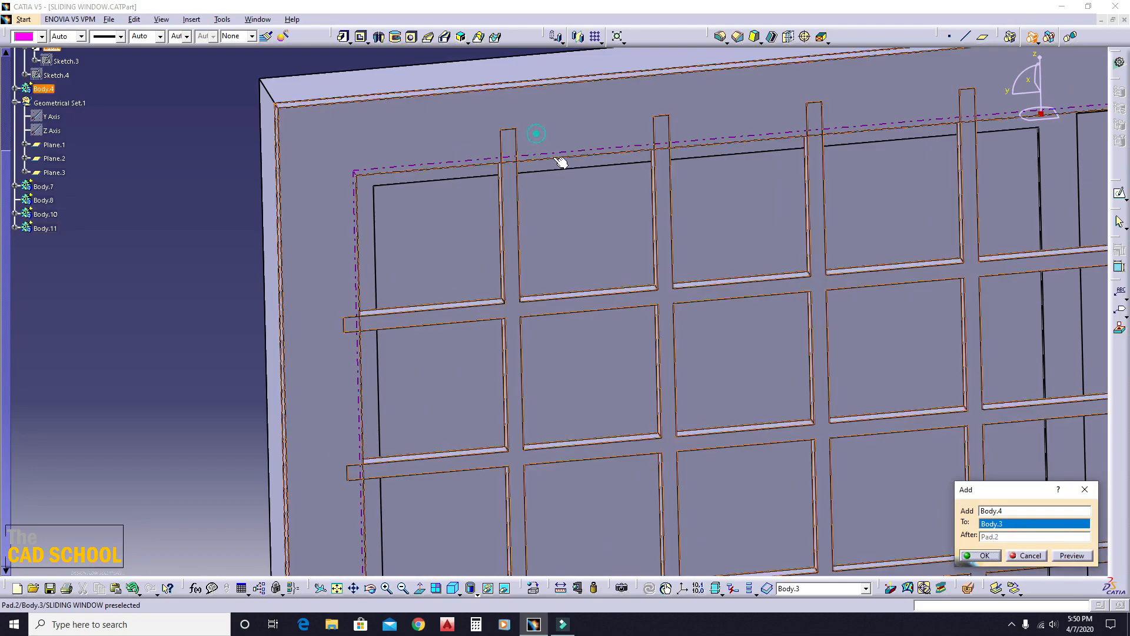
{"action": "left_click", "coordinate": [979, 557]}
Make the grille frame Body.3 the work object and insert a new body after it.
{"action": "middle_click_drag", "start_coordinate": [147, 265], "coordinate": [552, 341]}
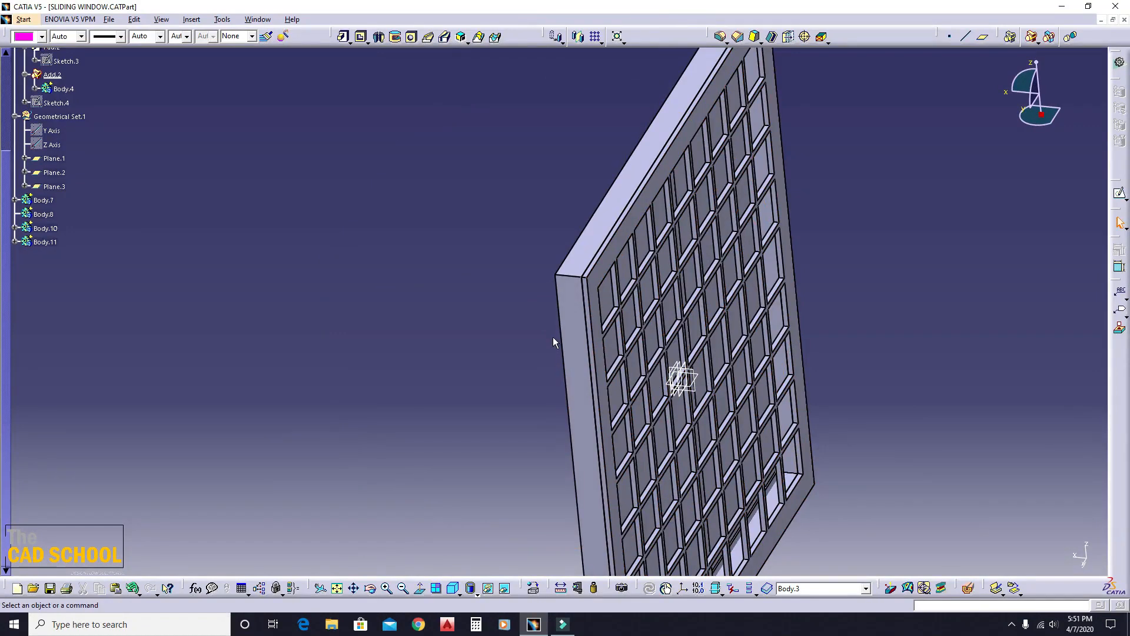
{"action": "middle_click_drag", "start_coordinate": [613, 322], "coordinate": [825, 411]}
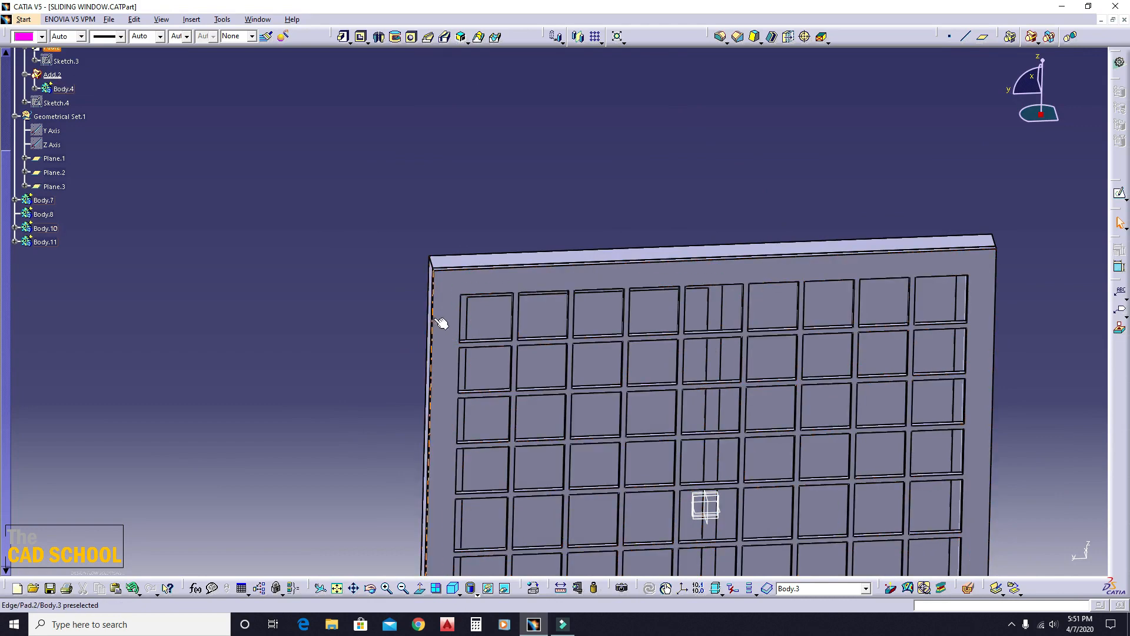
{"action": "middle_click_drag", "start_coordinate": [482, 325], "coordinate": [470, 244]}
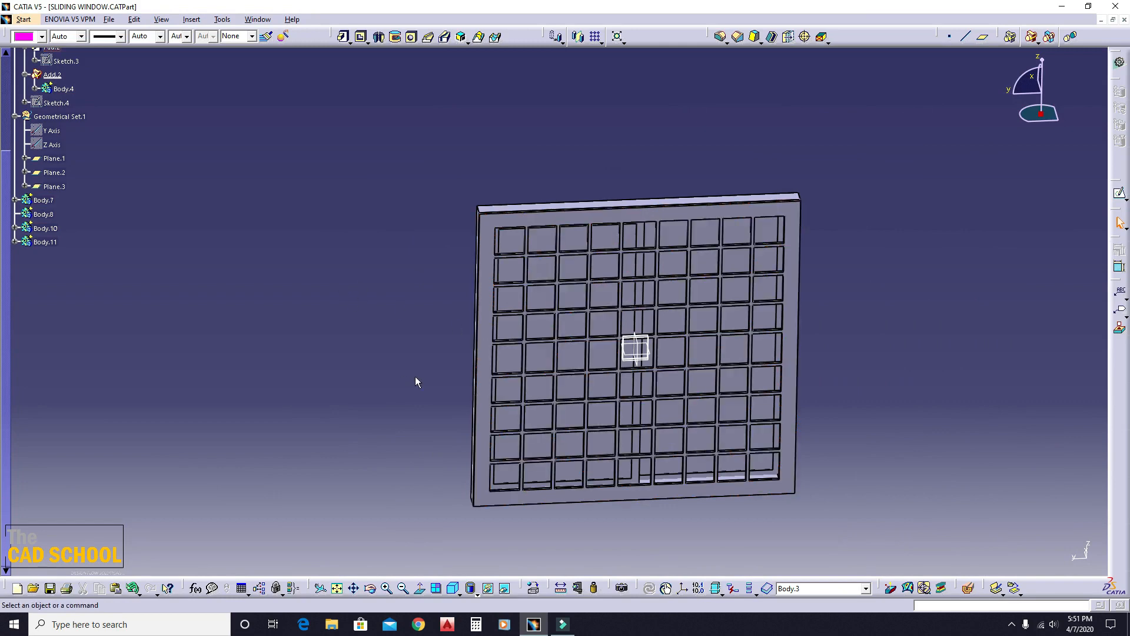
{"action": "left_click", "coordinate": [488, 233]}
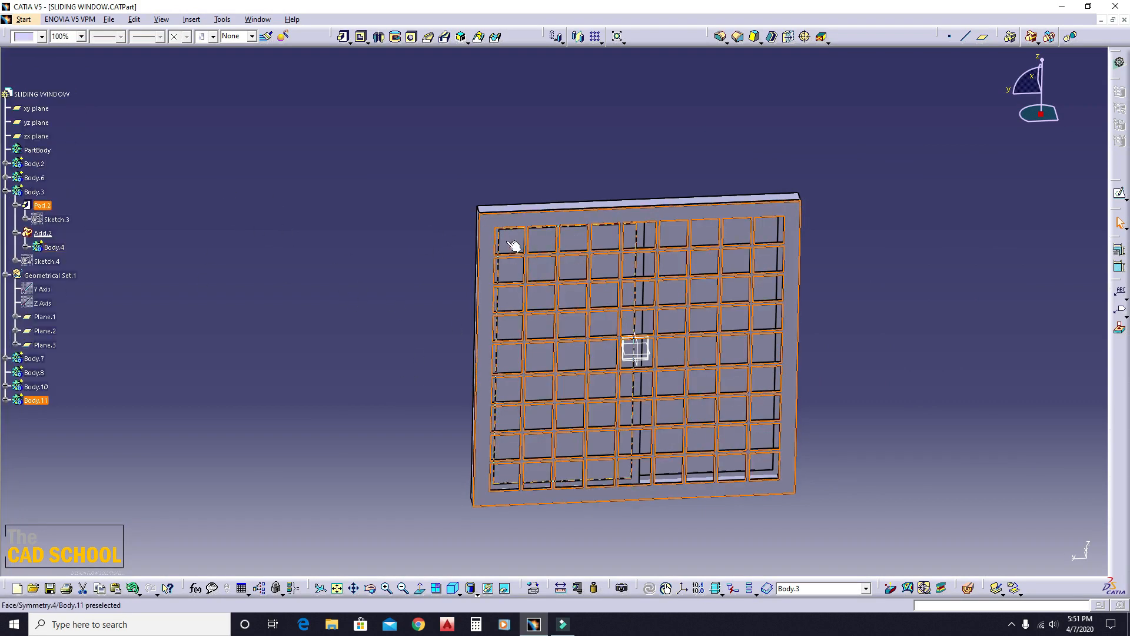
{"action": "right_click", "coordinate": [34, 193]}
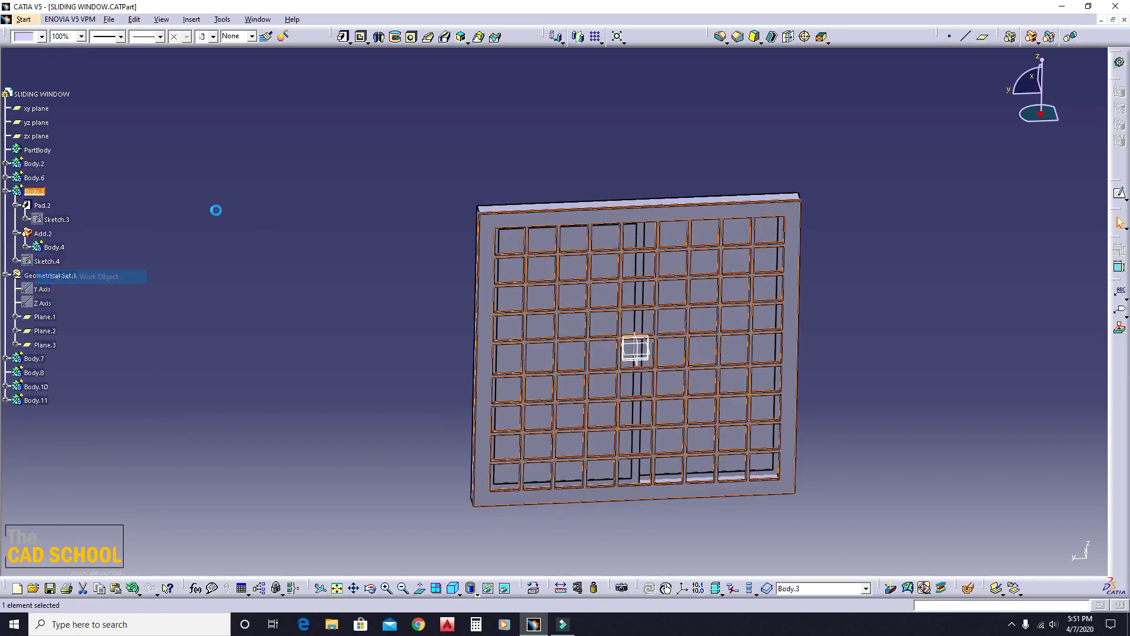
{"action": "left_click", "coordinate": [56, 295]}
{"action": "left_click", "coordinate": [198, 22]}
{"action": "left_click", "coordinate": [209, 44]}
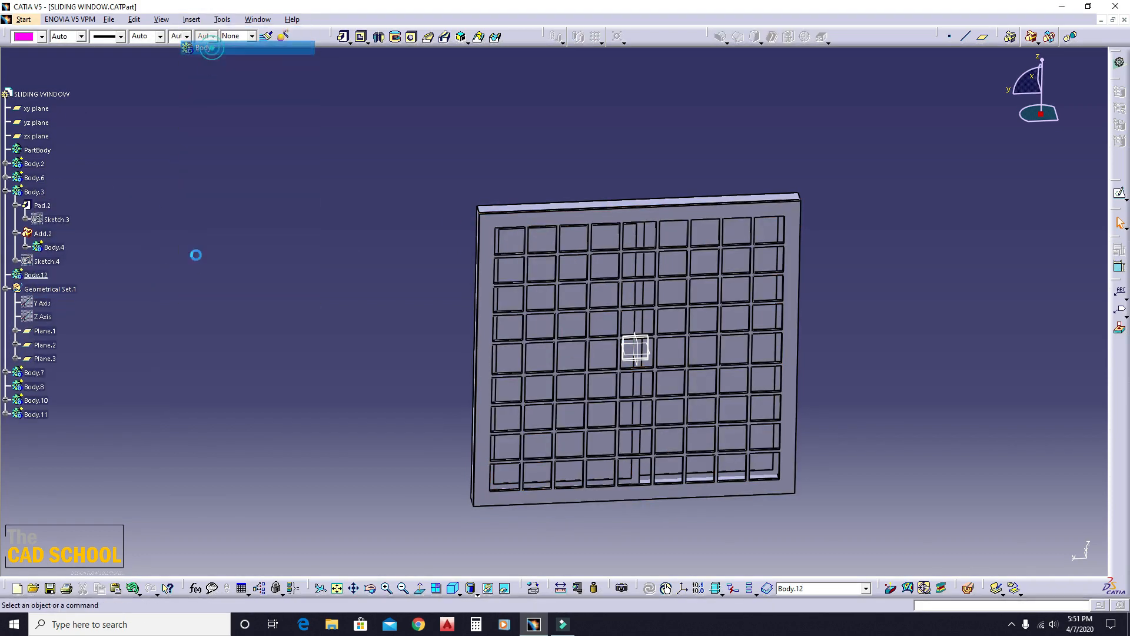
Open a sketch on the grille frame's front face and view it normal to the sketch plane.
{"action": "left_click", "coordinate": [491, 227]}
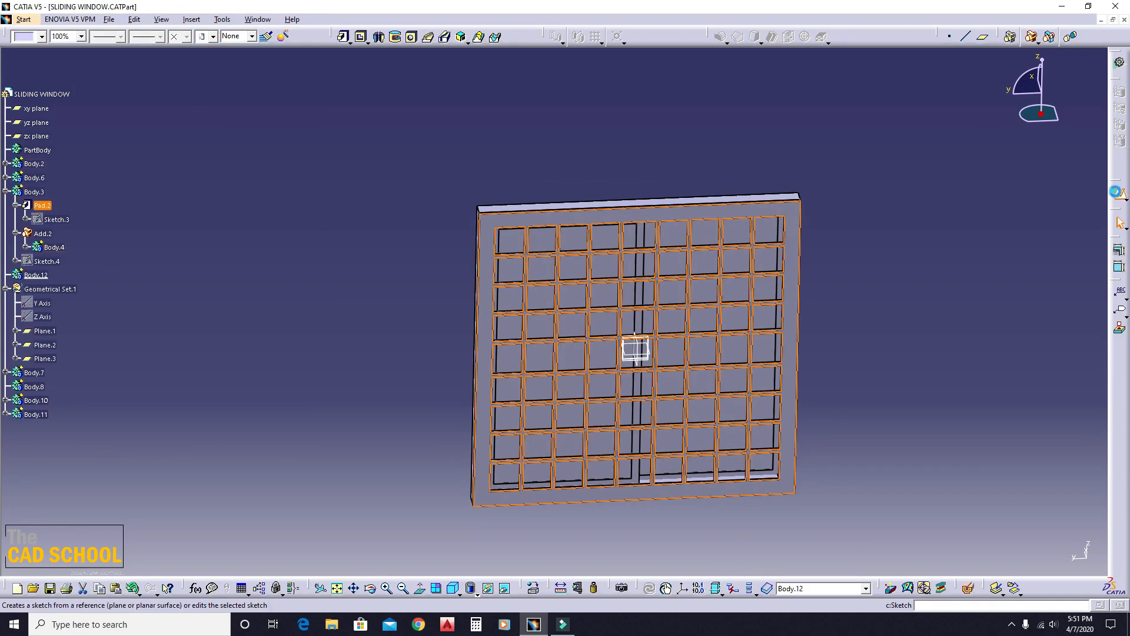
{"action": "left_click", "coordinate": [1119, 193]}
{"action": "mouse_move", "coordinate": [457, 330]}
{"action": "middle_mouse_down"}
{"action": "mouse_move", "coordinate": [762, 354]}
{"action": "mouse_move", "coordinate": [642, 459]}
{"action": "mouse_move", "coordinate": [722, 308]}
{"action": "mouse_move", "coordinate": [706, 265]}
{"action": "middle_mouse_up"}
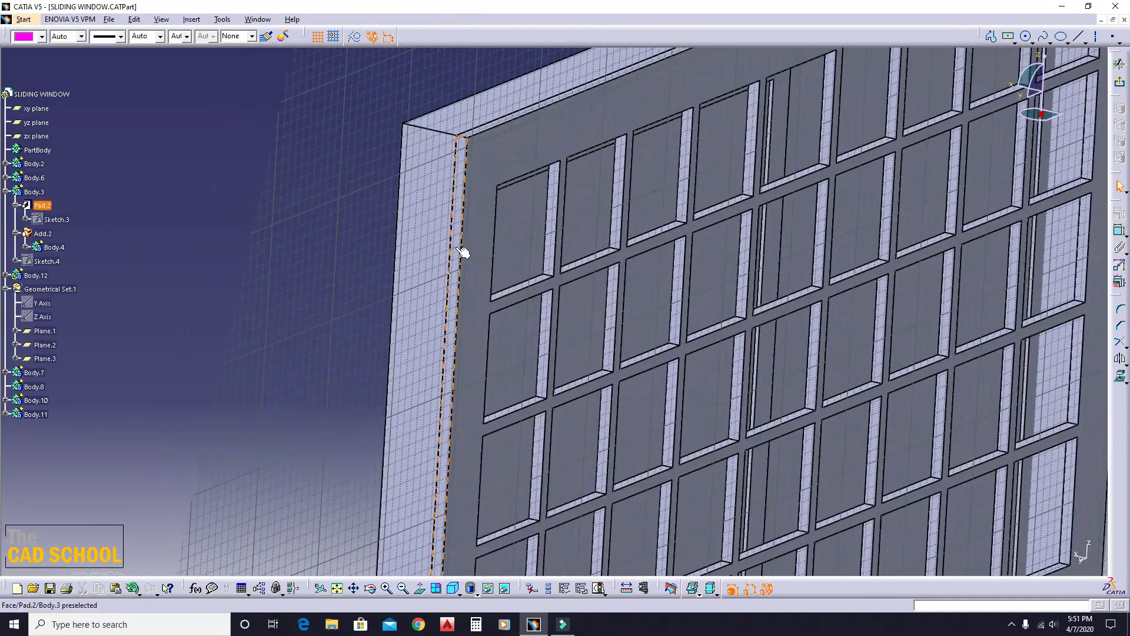
{"action": "left_click", "coordinate": [471, 209]}
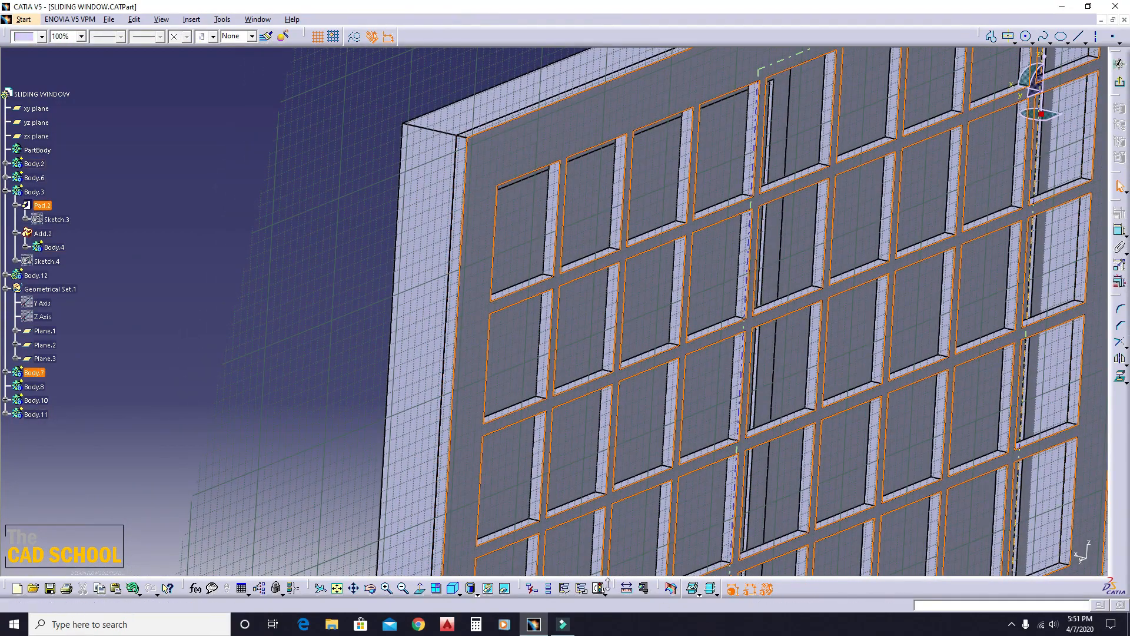
{"action": "left_click", "coordinate": [420, 587]}
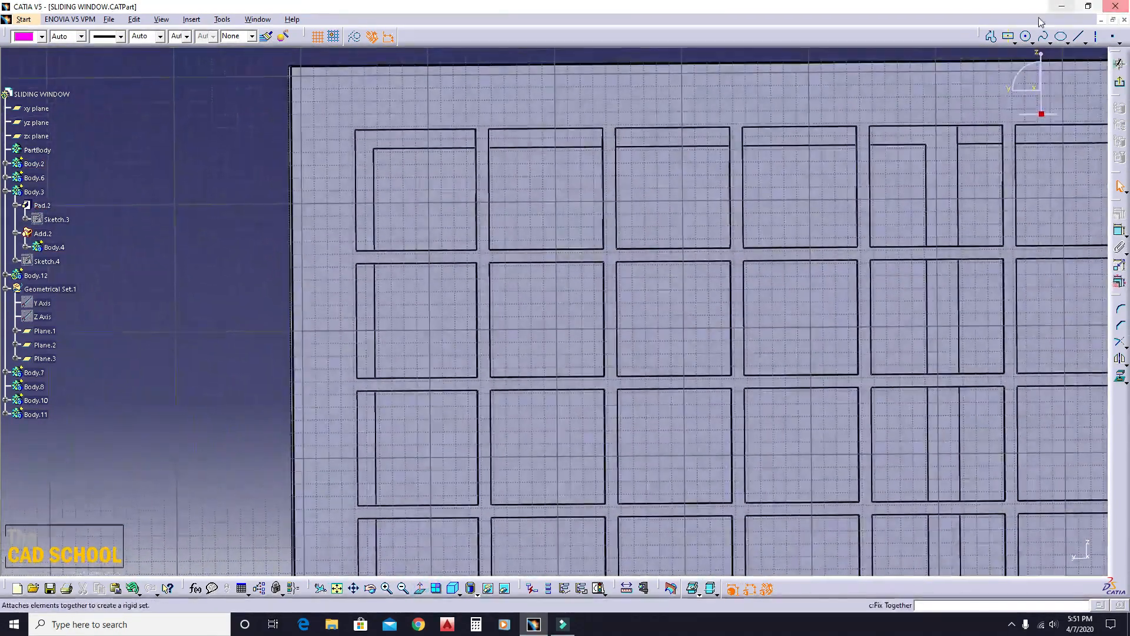
Sketch a wide centered rectangle outside the frame's upper corner, with one end reaching the frame's outer vertical edge.
{"action": "left_click", "coordinate": [1009, 36]}
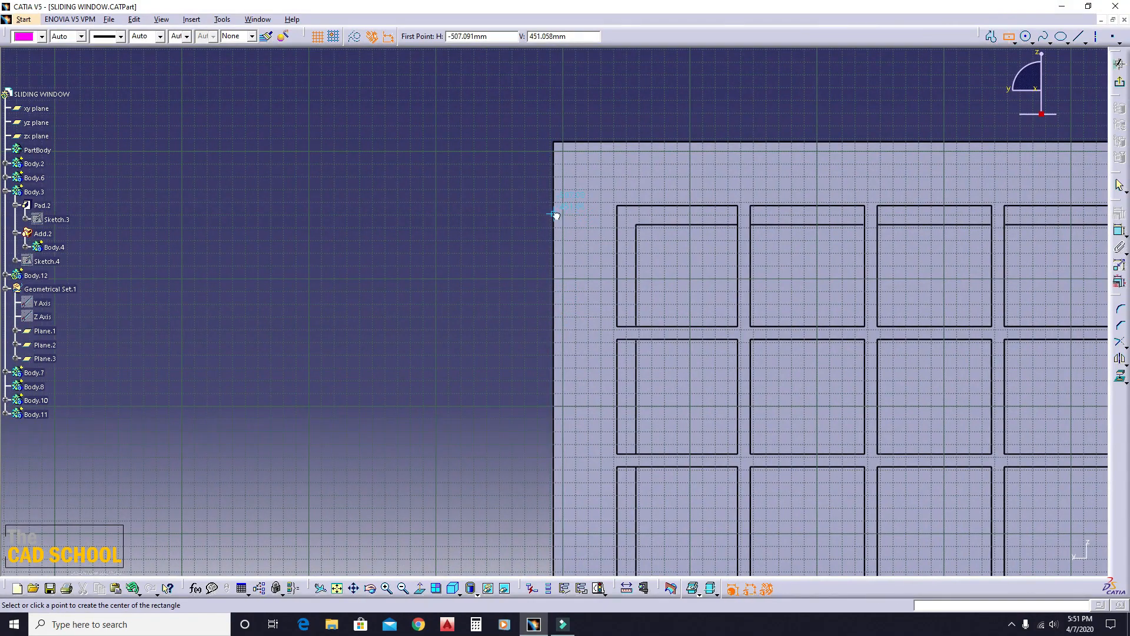
{"action": "left_click", "coordinate": [554, 213]}
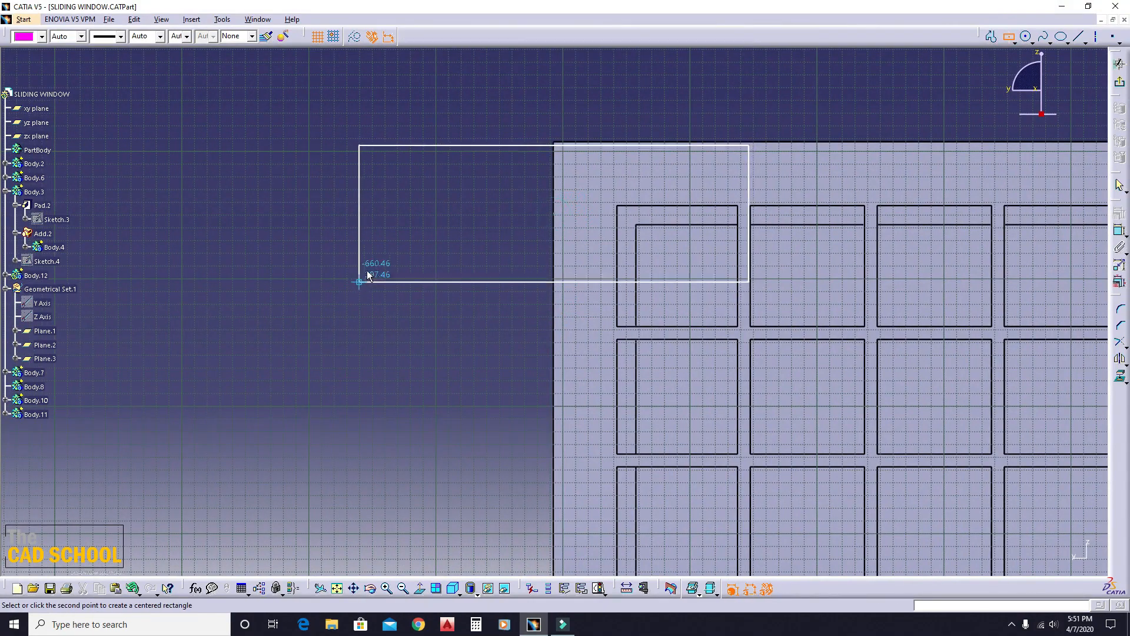
{"action": "left_click", "coordinate": [1009, 36]}
{"action": "left_click", "coordinate": [443, 245]}
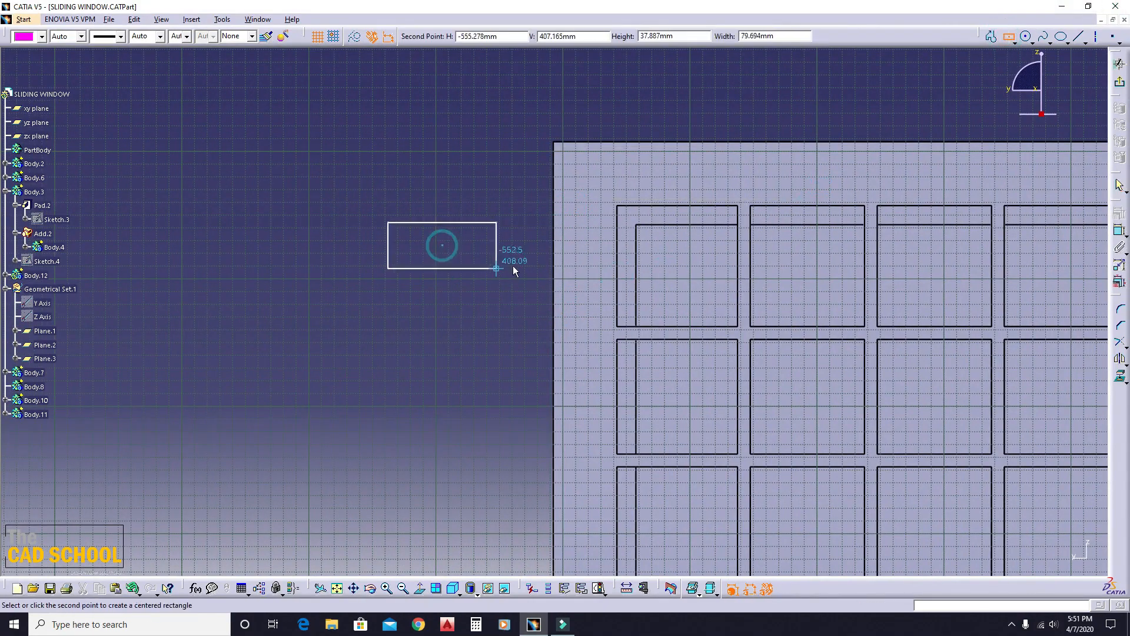
{"action": "left_click", "coordinate": [556, 272]}
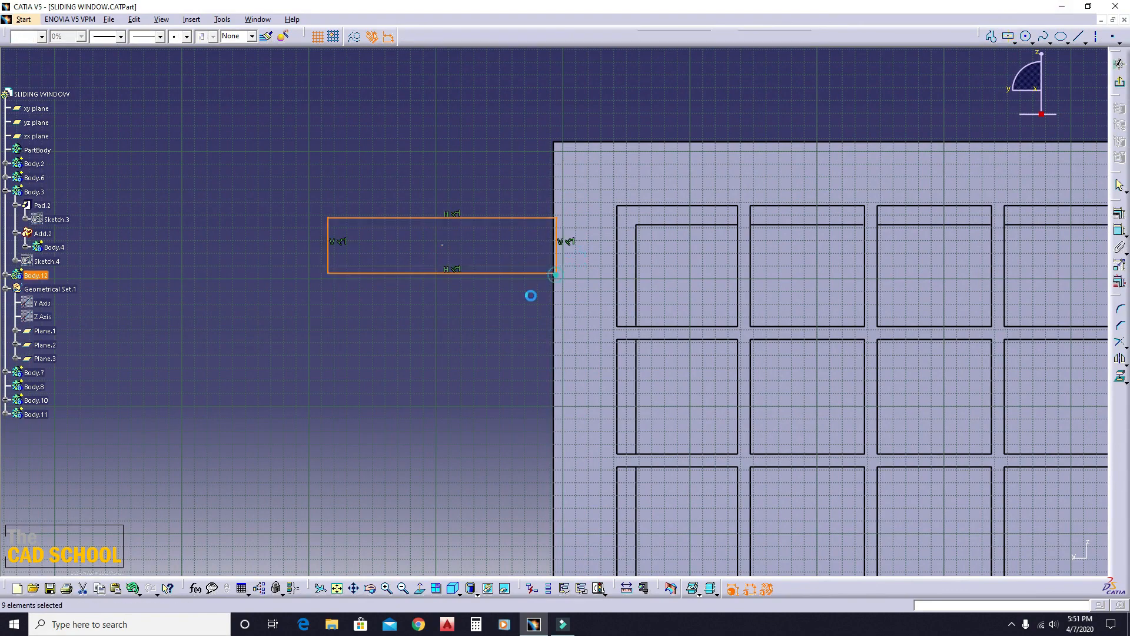
Constrain the rectangle's inner vertical side to be coincident with the grille frame's outer vertical edge.
{"action": "left_click", "coordinate": [1118, 233]}
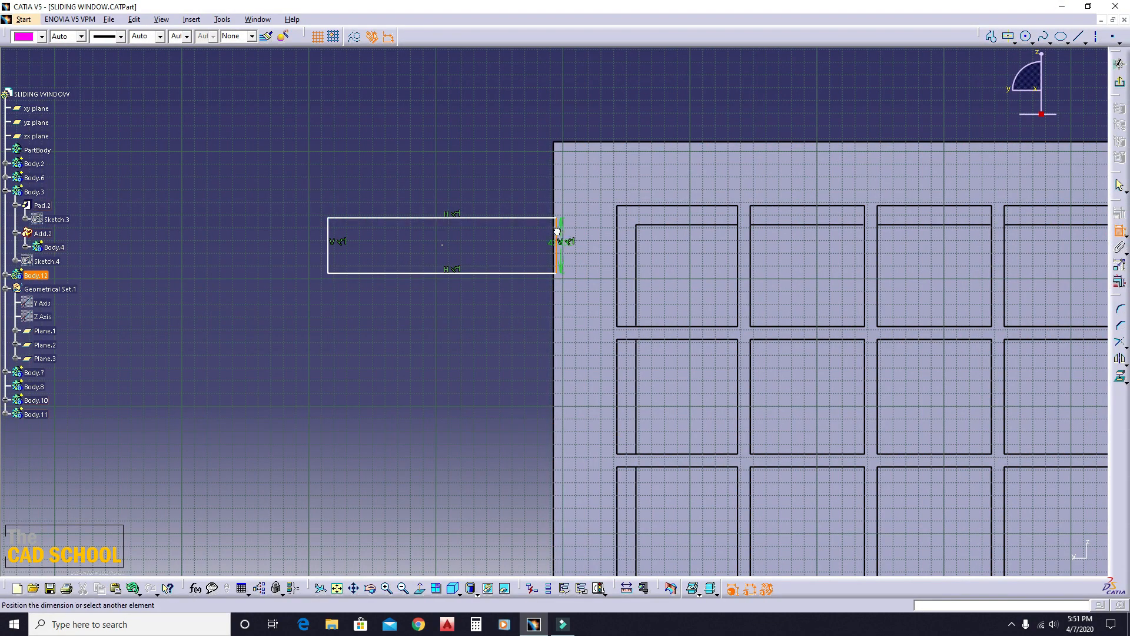
{"action": "right_click", "coordinate": [521, 152]}
{"action": "left_click", "coordinate": [566, 248]}
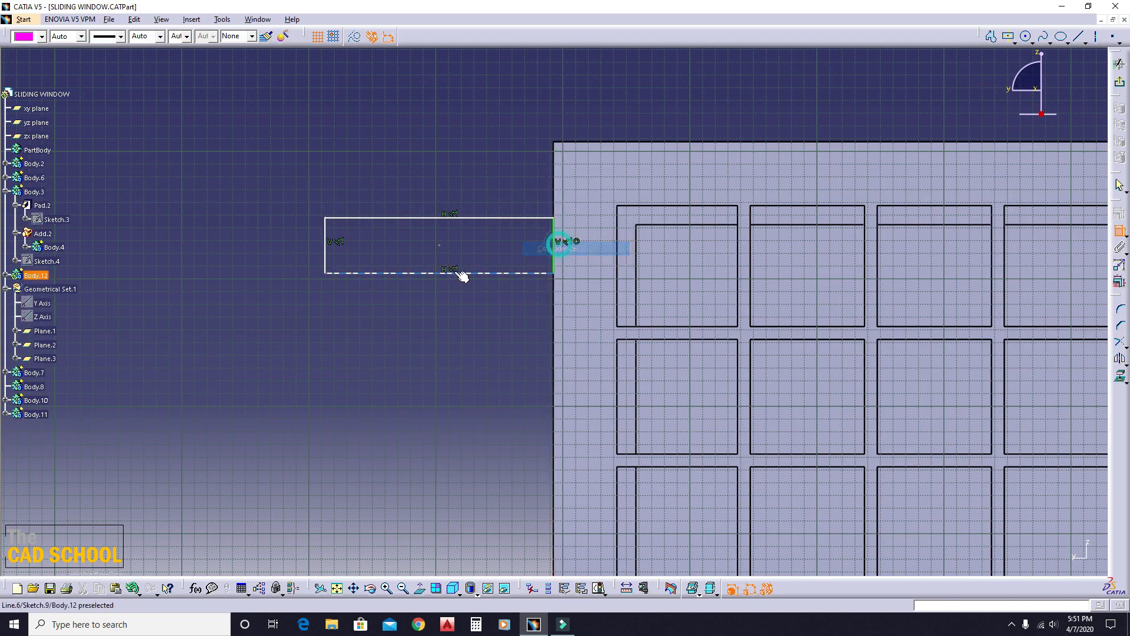
Dimension the rectangle's height and set it to 40 mm.
{"action": "left_click", "coordinate": [533, 219]}
{"action": "left_click", "coordinate": [542, 273]}
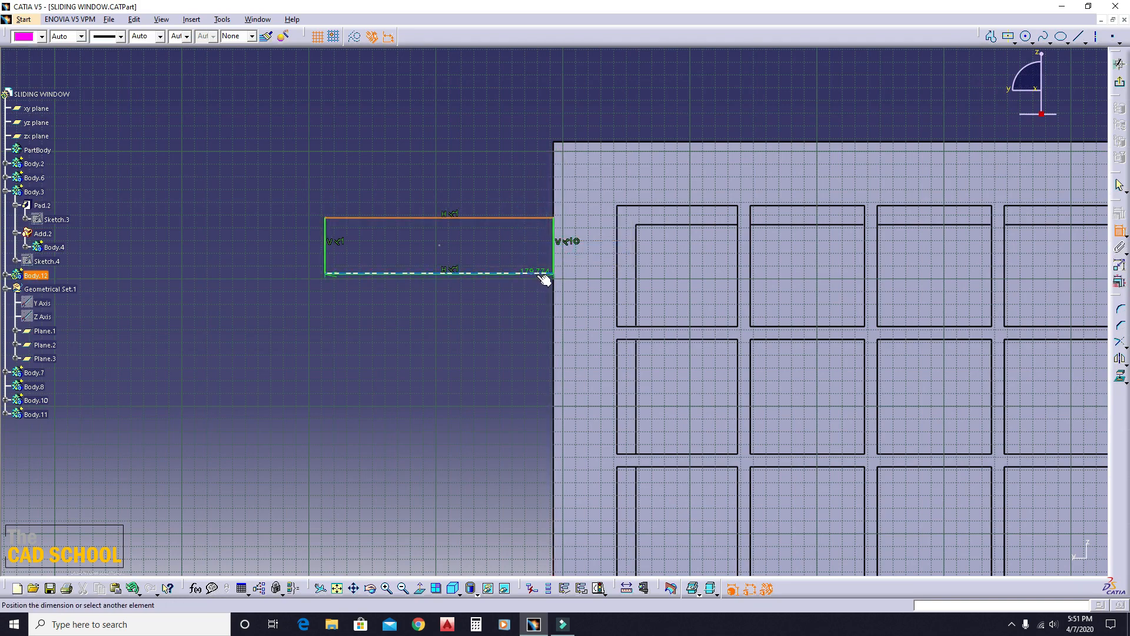
{"action": "double_click", "coordinate": [522, 238]}
{"action": "type", "text": "40"}
{"action": "key", "text": "Return"}
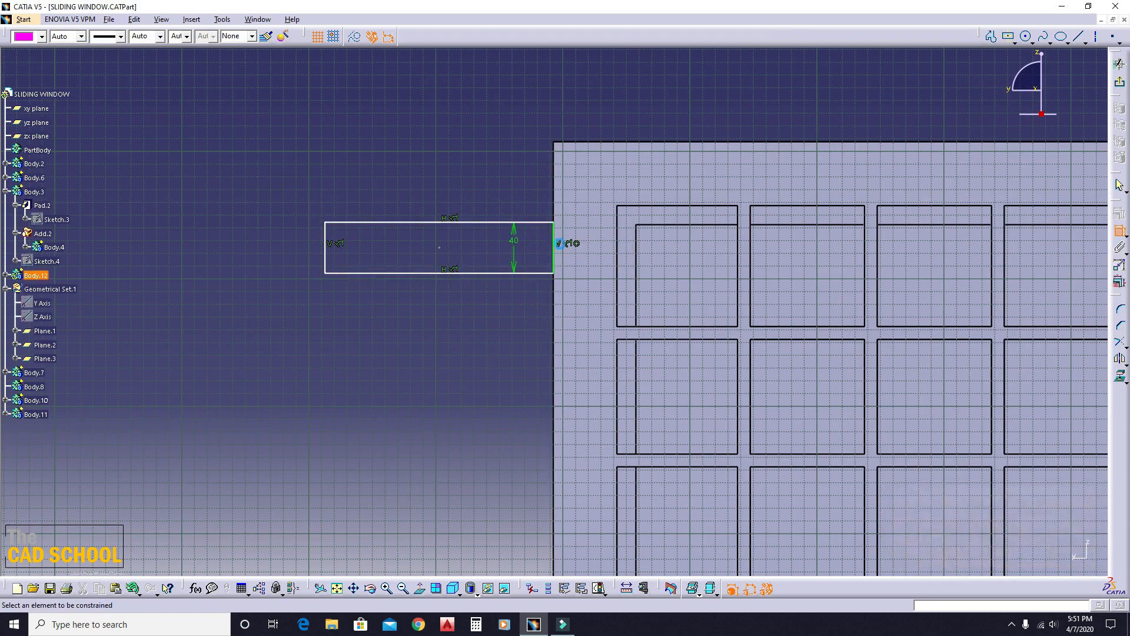
Dimension the rectangle's width along its upper side and set it to 60 mm.
{"action": "left_click", "coordinate": [528, 223]}
{"action": "left_click", "coordinate": [502, 188]}
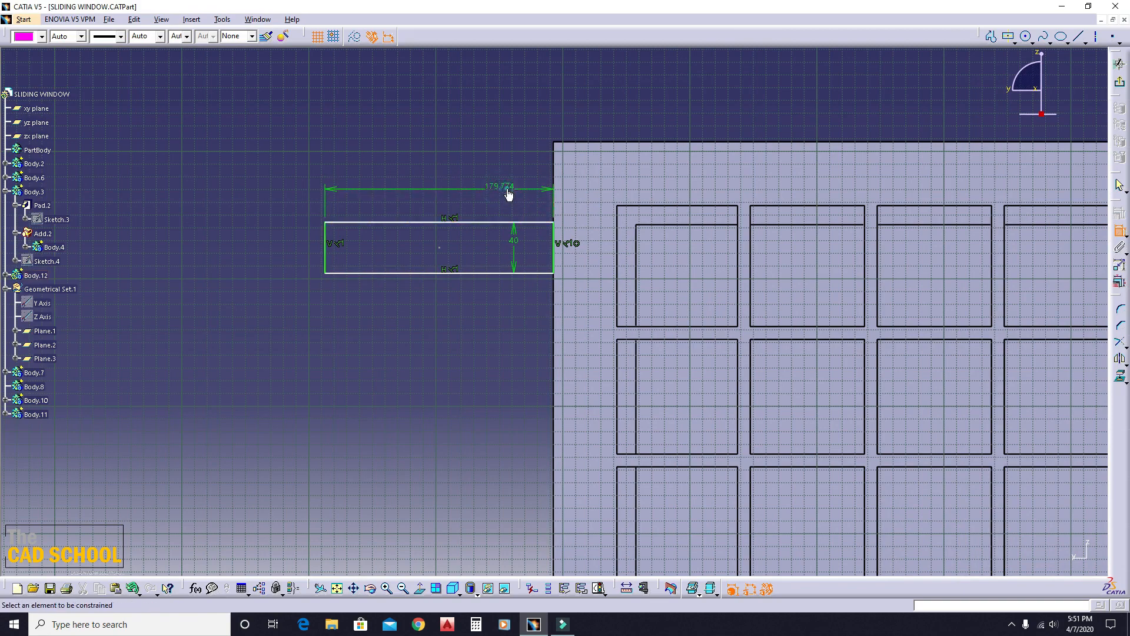
{"action": "double_click", "coordinate": [507, 190]}
{"action": "type", "text": "40"}
{"action": "key", "text": "Return"}
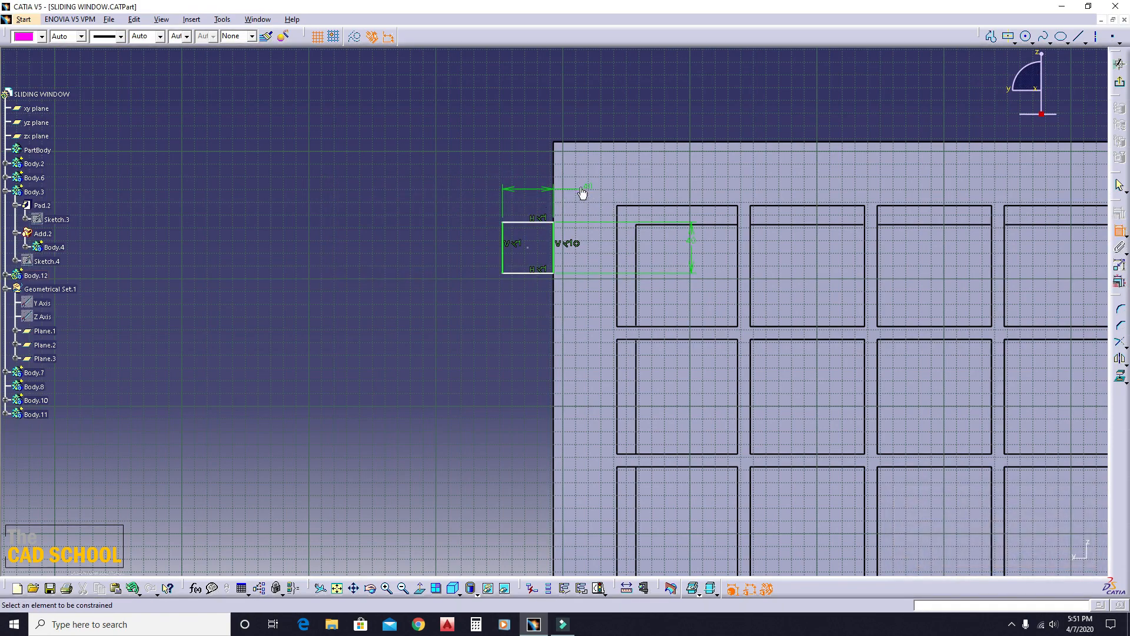
{"action": "double_click", "coordinate": [587, 188]}
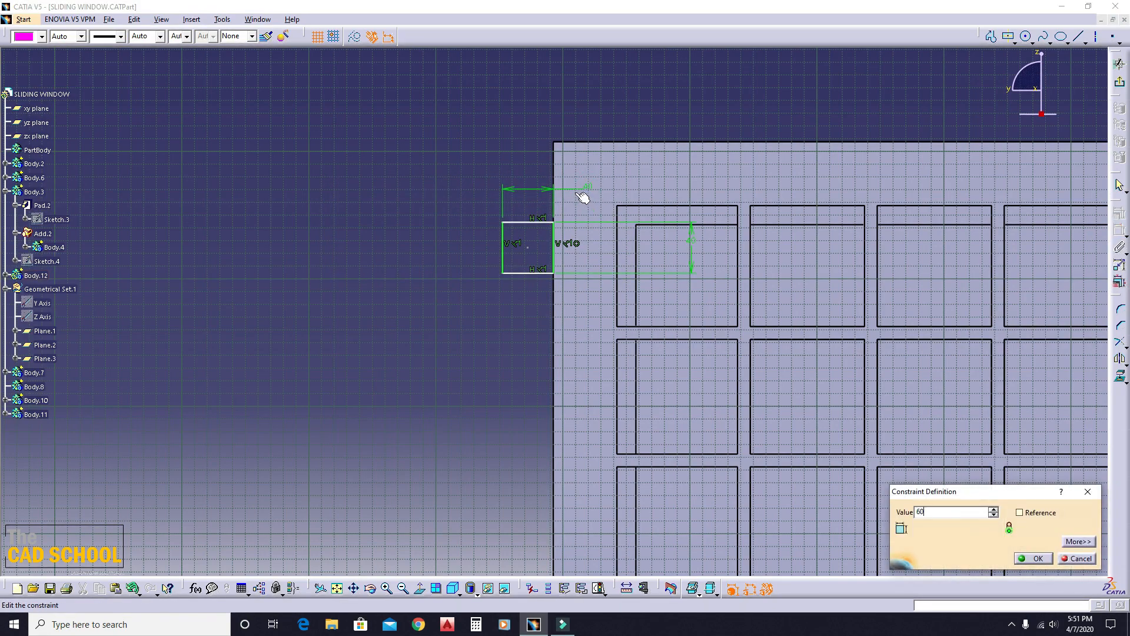
{"action": "type", "text": "60"}
{"action": "key", "text": "Return"}
Dimension the distance from the rectangle's upper side to the frame's top edge and set it to 50 mm.
{"action": "middle_click_drag", "start_coordinate": [794, 112], "coordinate": [796, 157], "text": "ctrl"}
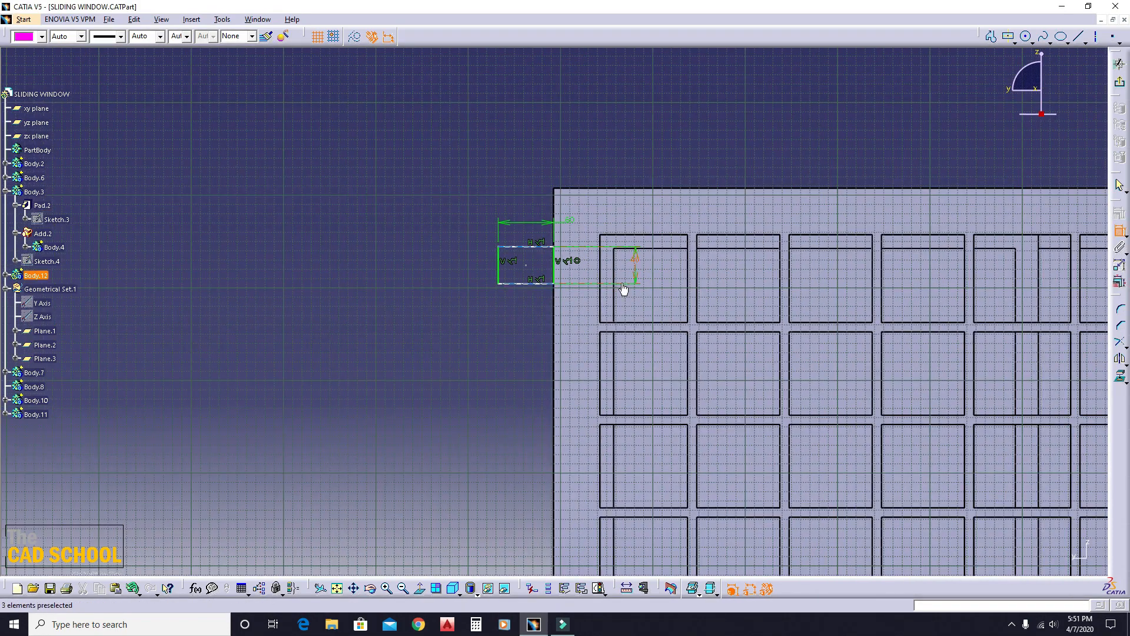
{"action": "left_click", "coordinate": [534, 248]}
{"action": "left_click", "coordinate": [605, 188]}
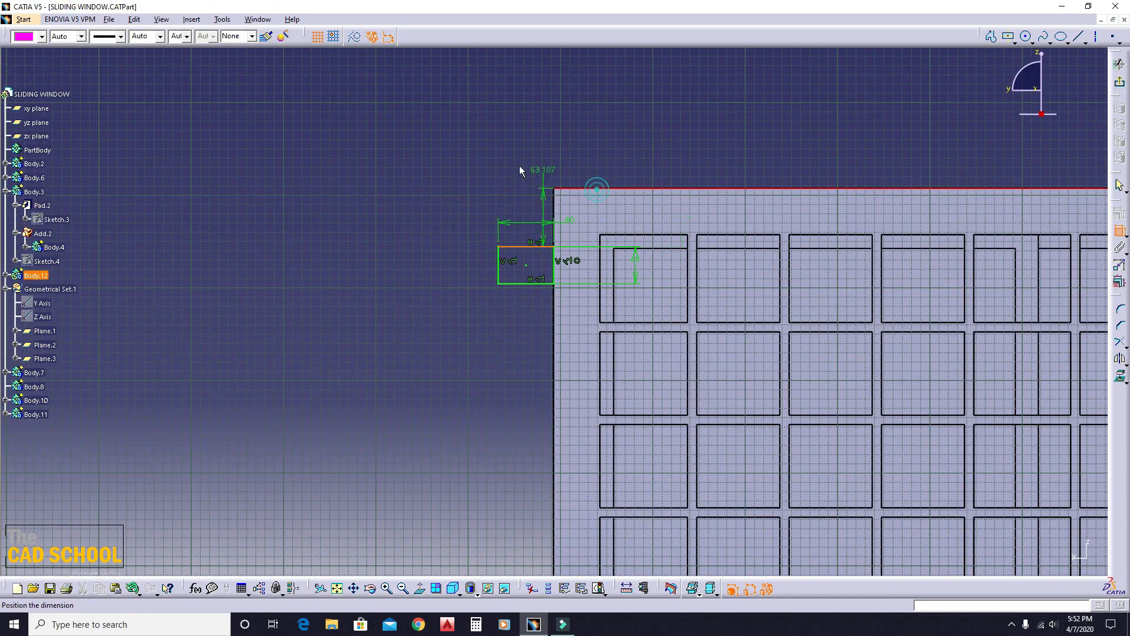
{"action": "left_click", "coordinate": [518, 166]}
{"action": "double_click", "coordinate": [524, 167]}
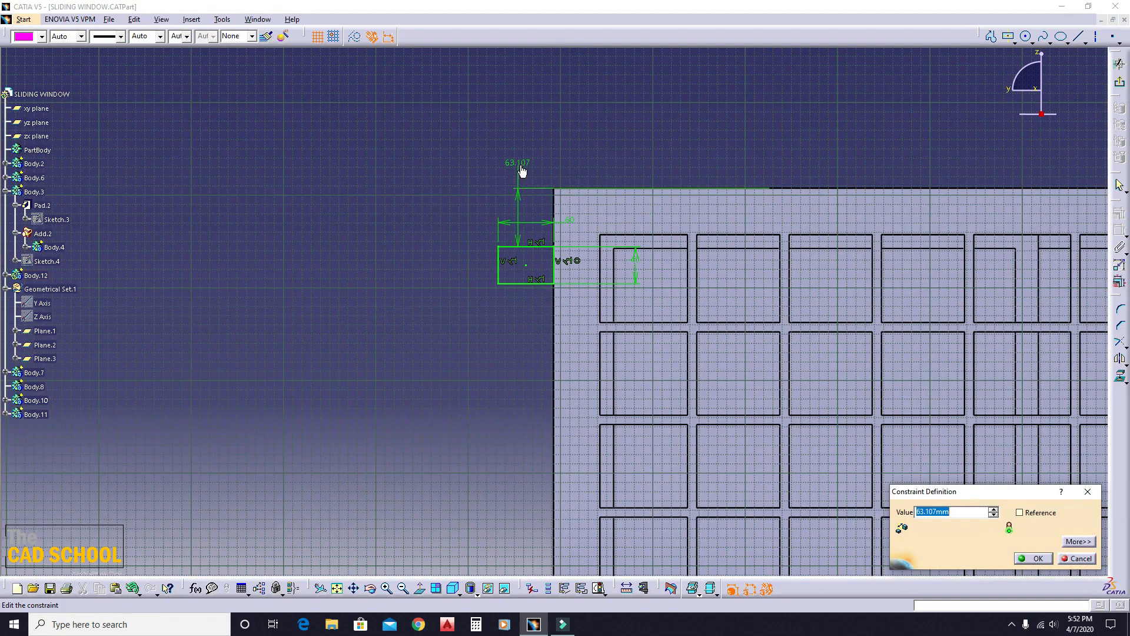
{"action": "key", "text": "Return"}
Exit the sketch and extrude the rectangle as a 10 mm pad.
{"action": "middle_click_drag", "start_coordinate": [631, 133], "coordinate": [628, 206], "text": "ctrl"}
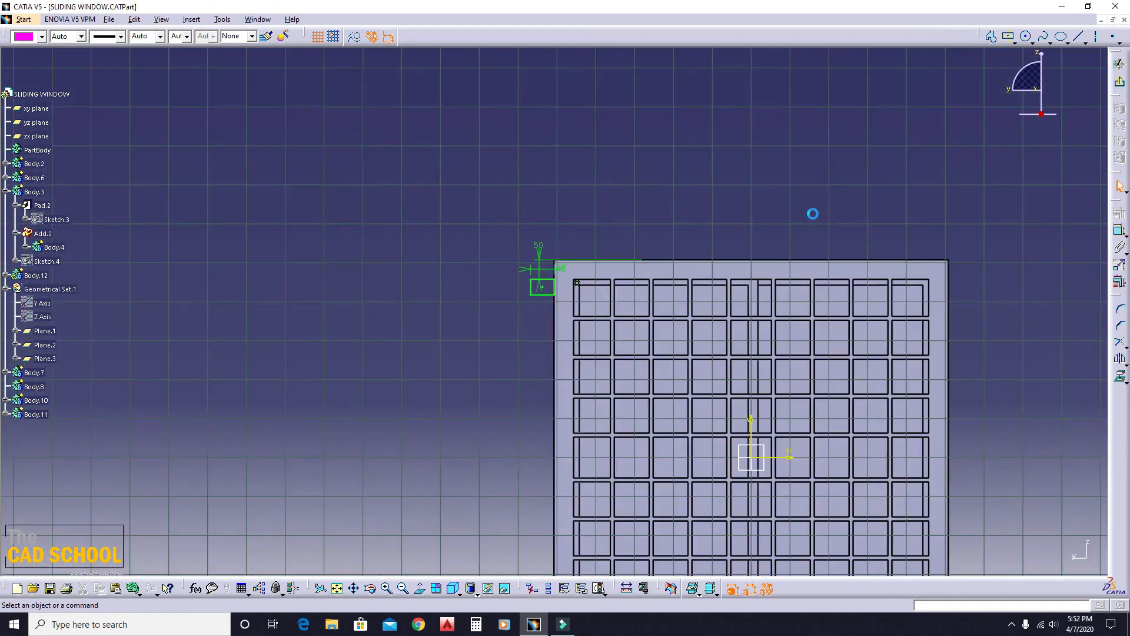
{"action": "mouse_move", "coordinate": [812, 214]}
{"action": "middle_mouse_down", "text": "ctrl"}
{"action": "mouse_move", "coordinate": [707, 162]}
{"action": "mouse_move", "coordinate": [711, 187]}
{"action": "middle_mouse_up", "text": "ctrl"}
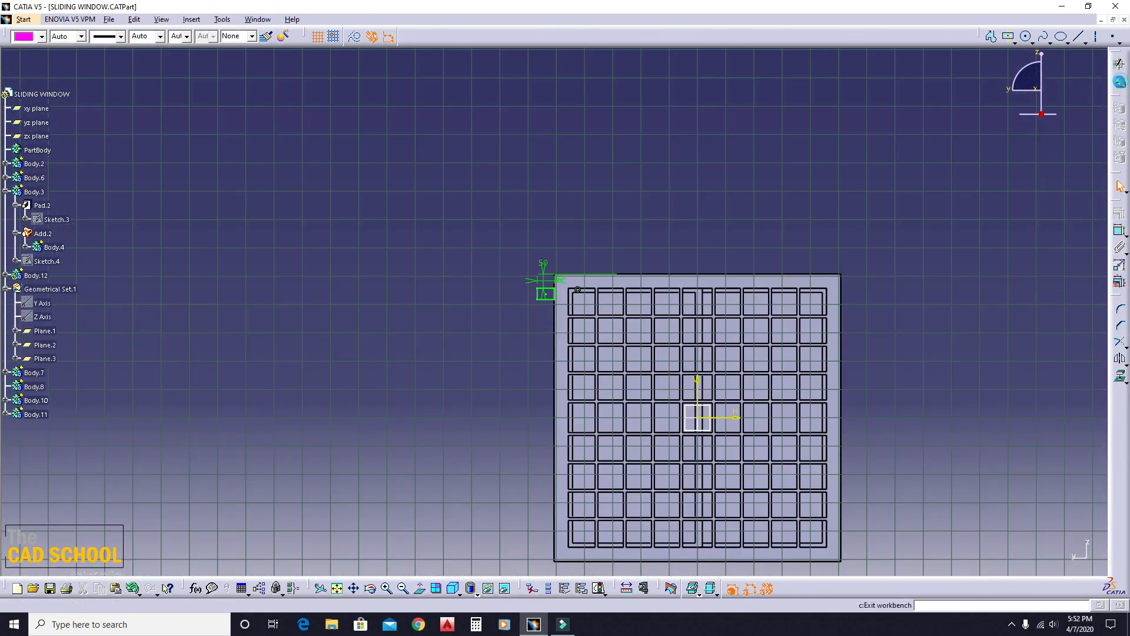
{"action": "left_click", "coordinate": [1119, 64]}
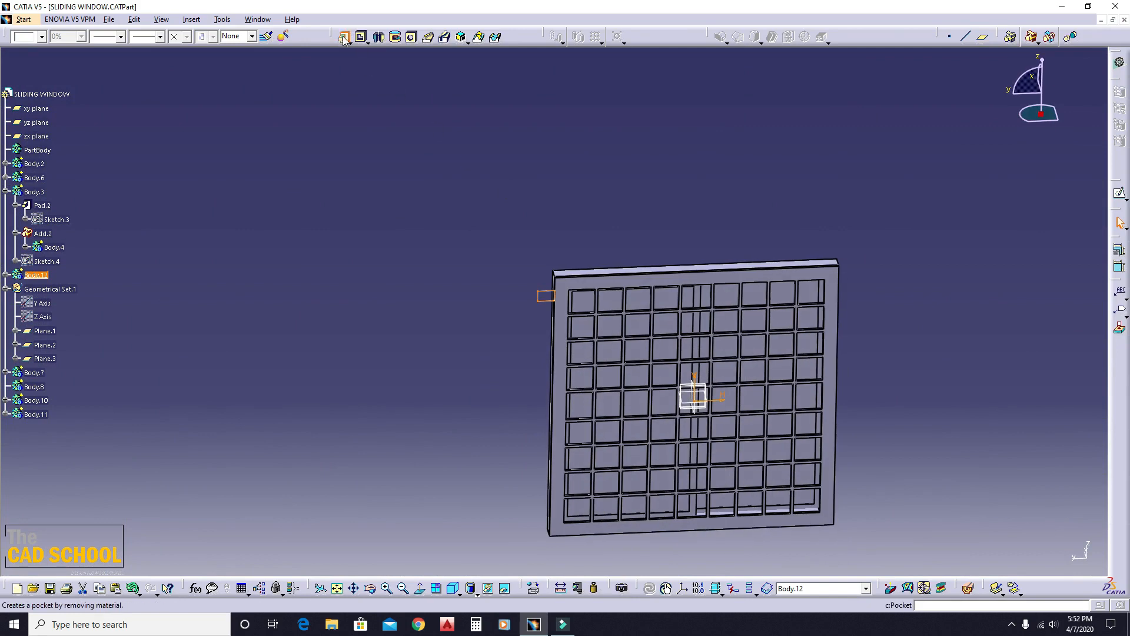
{"action": "left_click", "coordinate": [344, 37]}
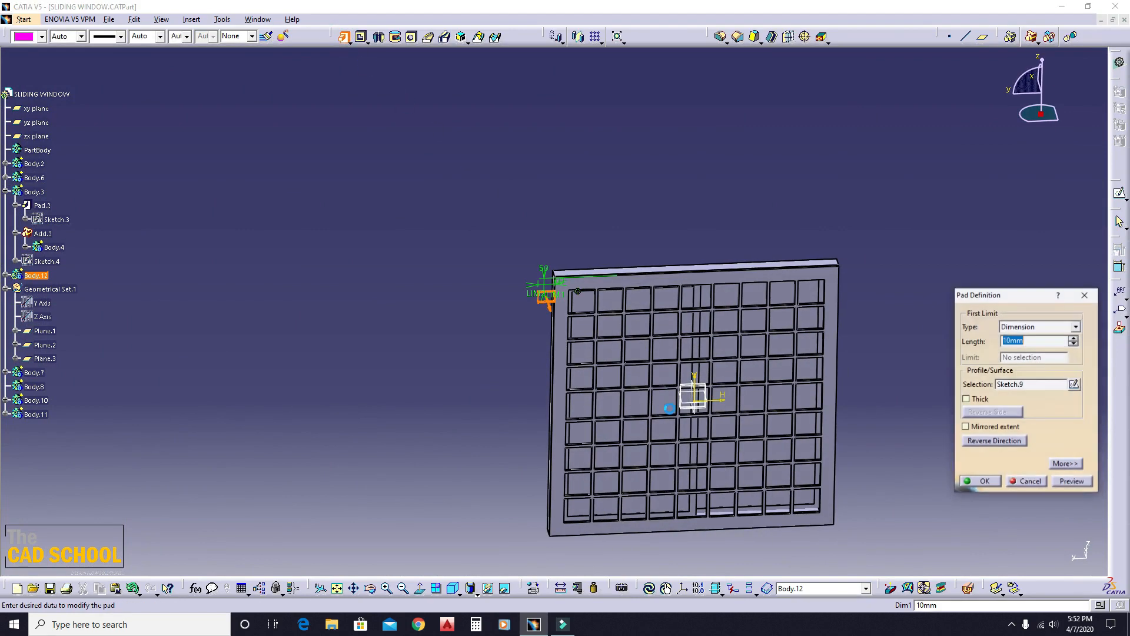
{"action": "left_click", "coordinate": [981, 481]}
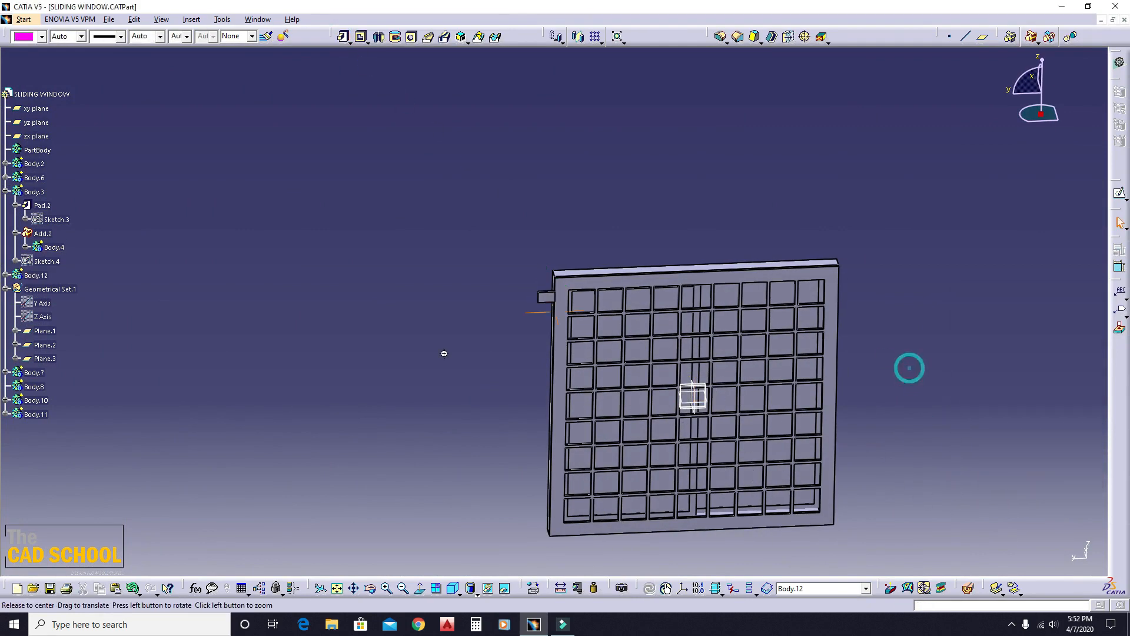
Edit the tab's pad and reverse its extrusion direction so it runs back along the frame's side.
{"action": "middle_click_drag", "start_coordinate": [908, 365], "coordinate": [570, 236]}
{"action": "double_click", "coordinate": [570, 235]}
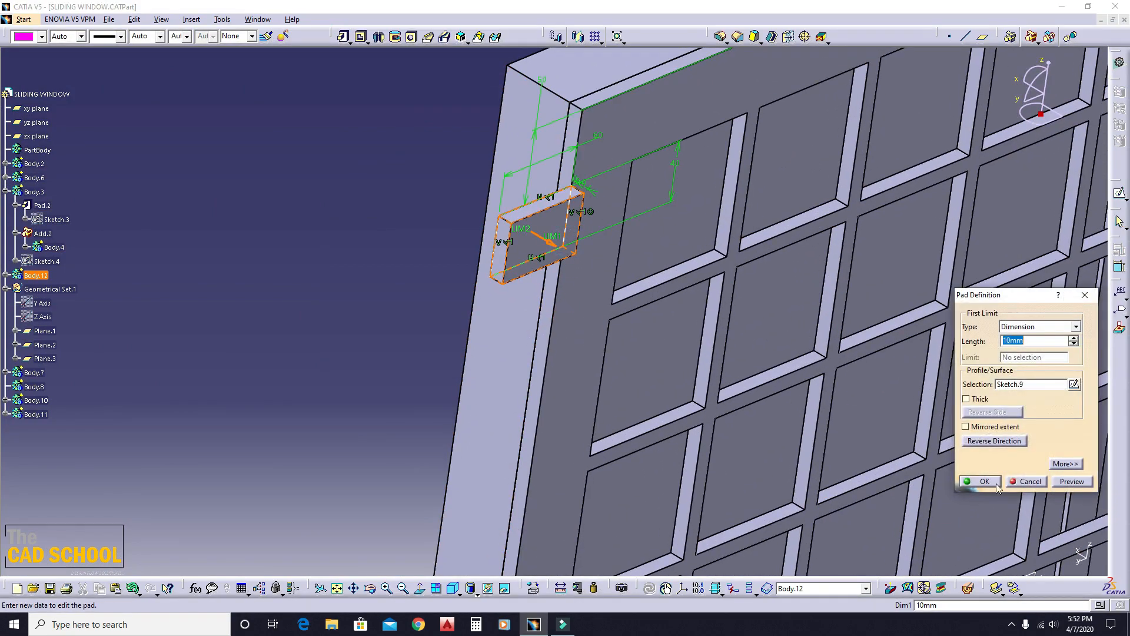
{"action": "left_click", "coordinate": [980, 481]}
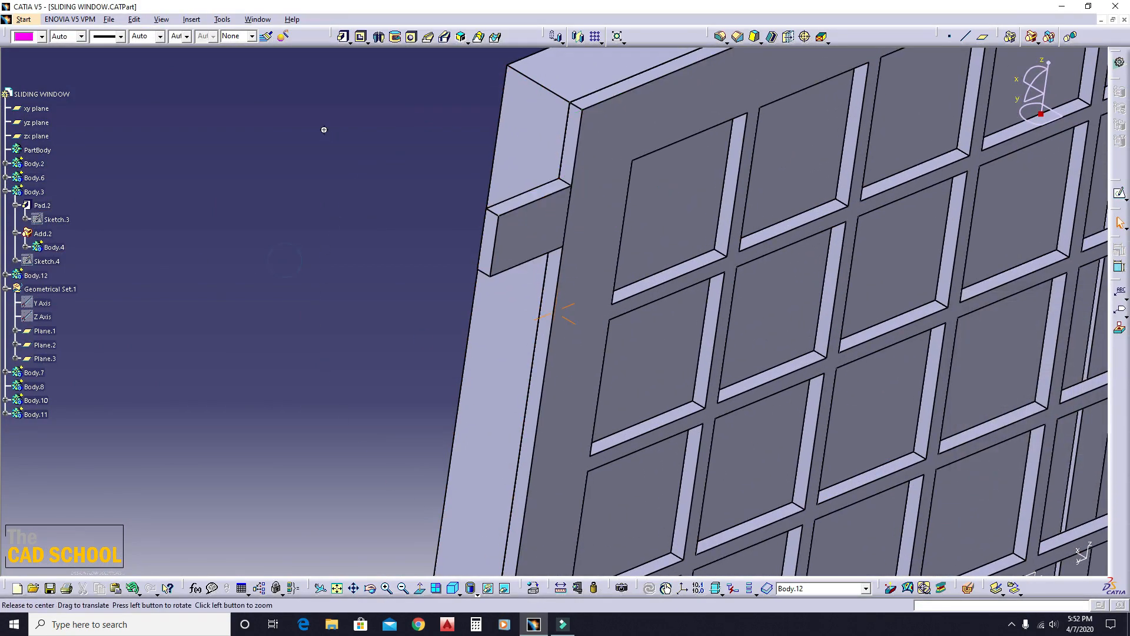
Mirror the tab about the xy plane to place a second one near the frame's lower corner.
{"action": "middle_click_drag", "start_coordinate": [323, 126], "coordinate": [265, 170]}
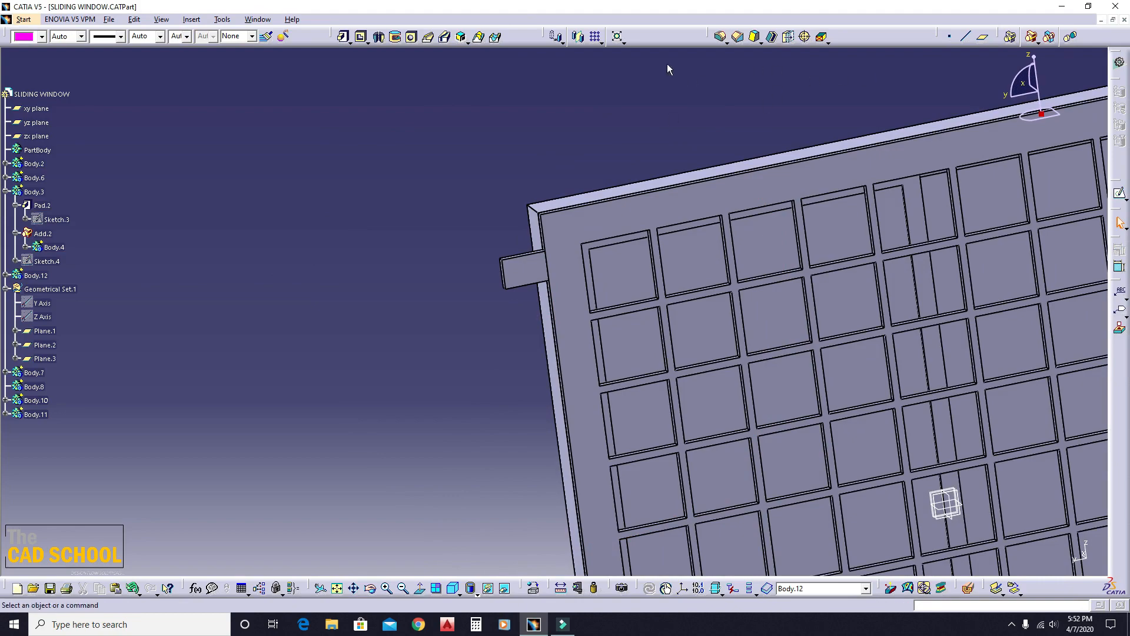
{"action": "middle_click_drag", "start_coordinate": [535, 162], "coordinate": [597, 91]}
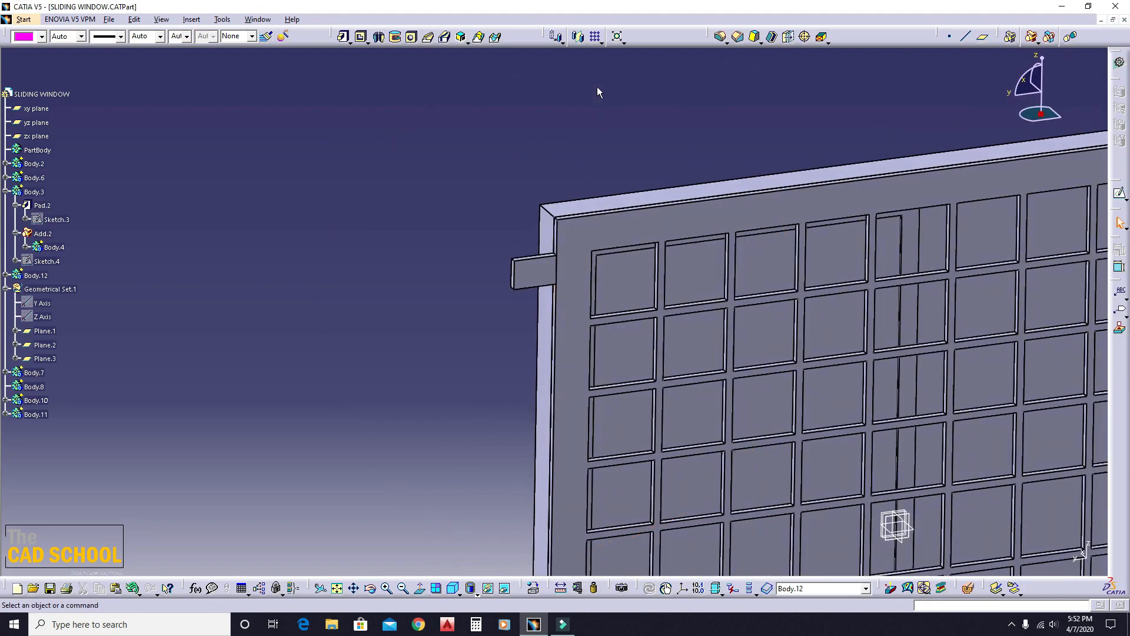
{"action": "left_click", "coordinate": [584, 43]}
{"action": "middle_click_drag", "start_coordinate": [659, 112], "coordinate": [661, 186]}
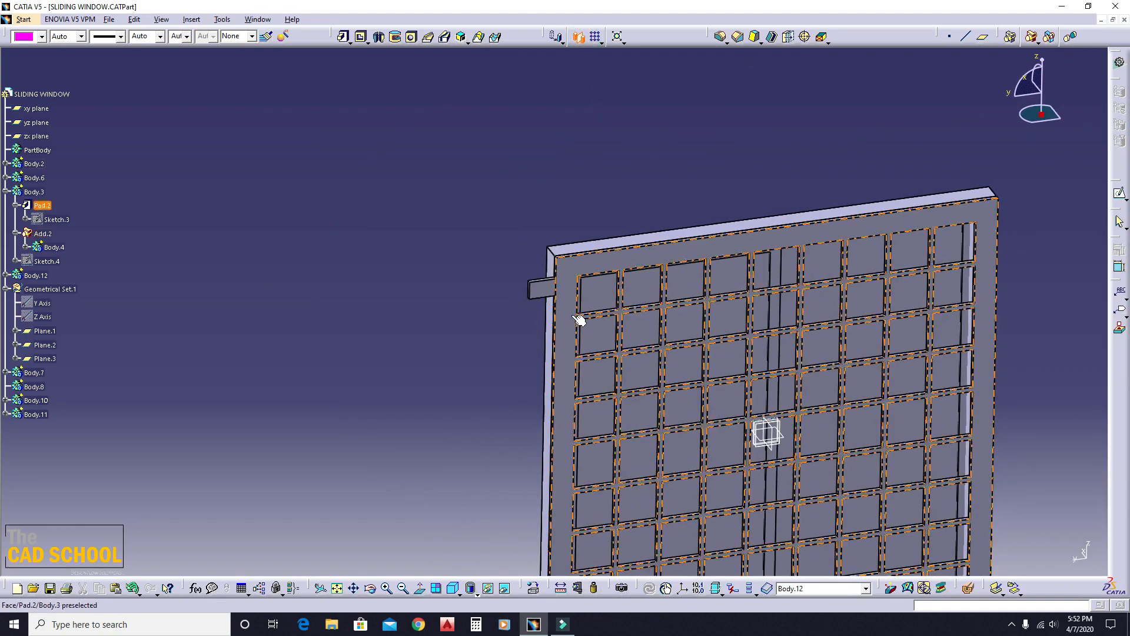
{"action": "left_click", "coordinate": [787, 438]}
{"action": "left_click", "coordinate": [1035, 558]}
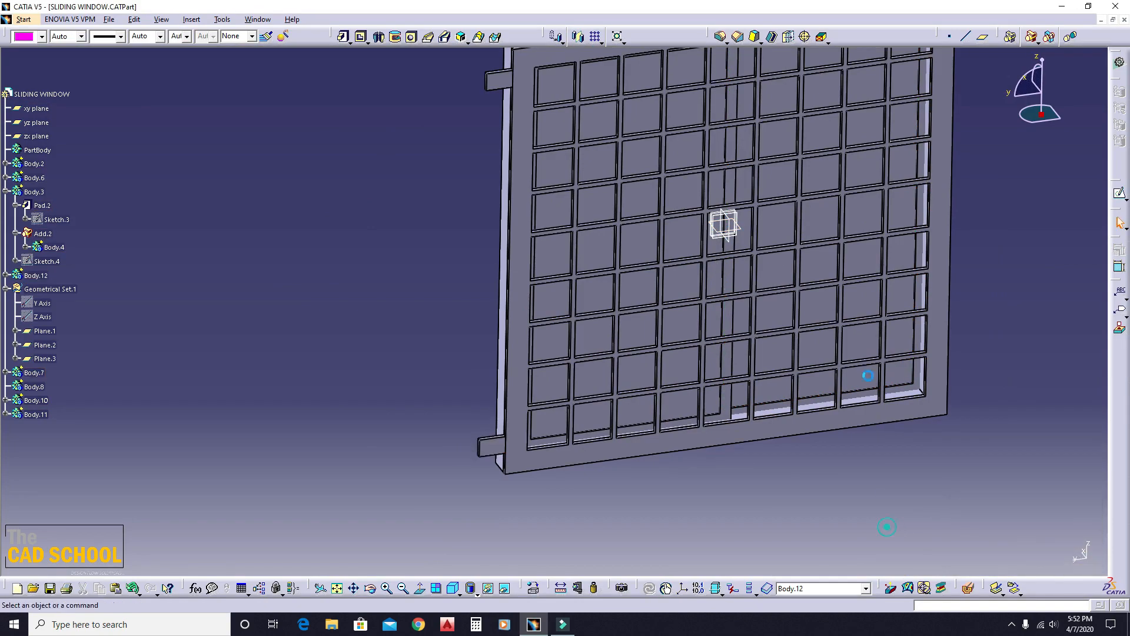
Mirror both tabs about the zx plane onto the frame's opposite side and save the part.
{"action": "left_click", "coordinate": [577, 37]}
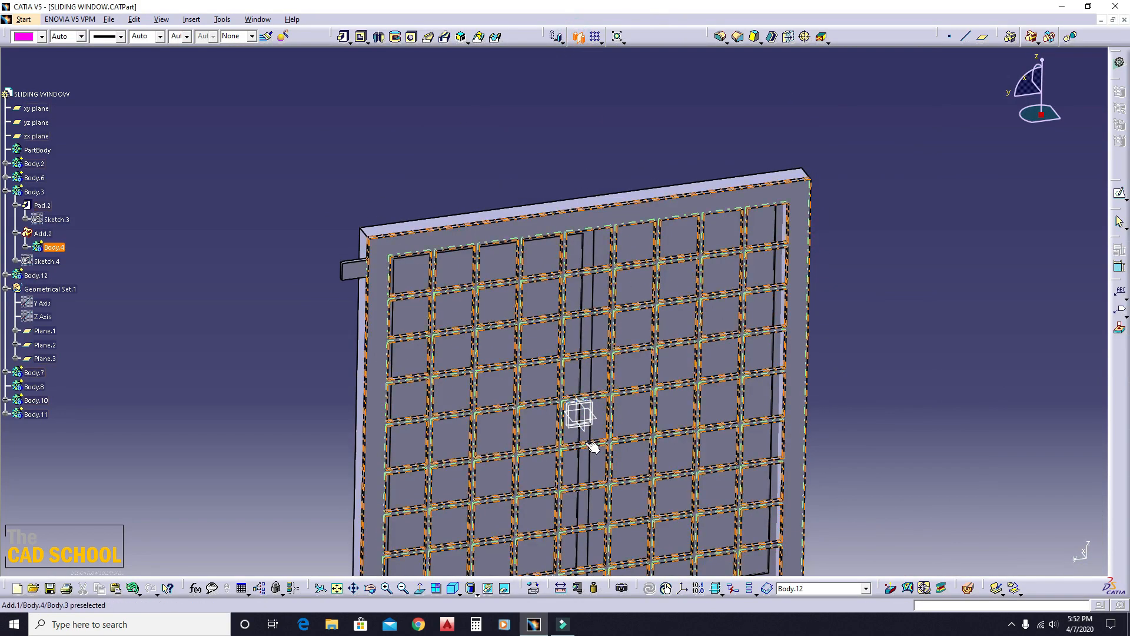
{"action": "left_click", "coordinate": [1034, 558]}
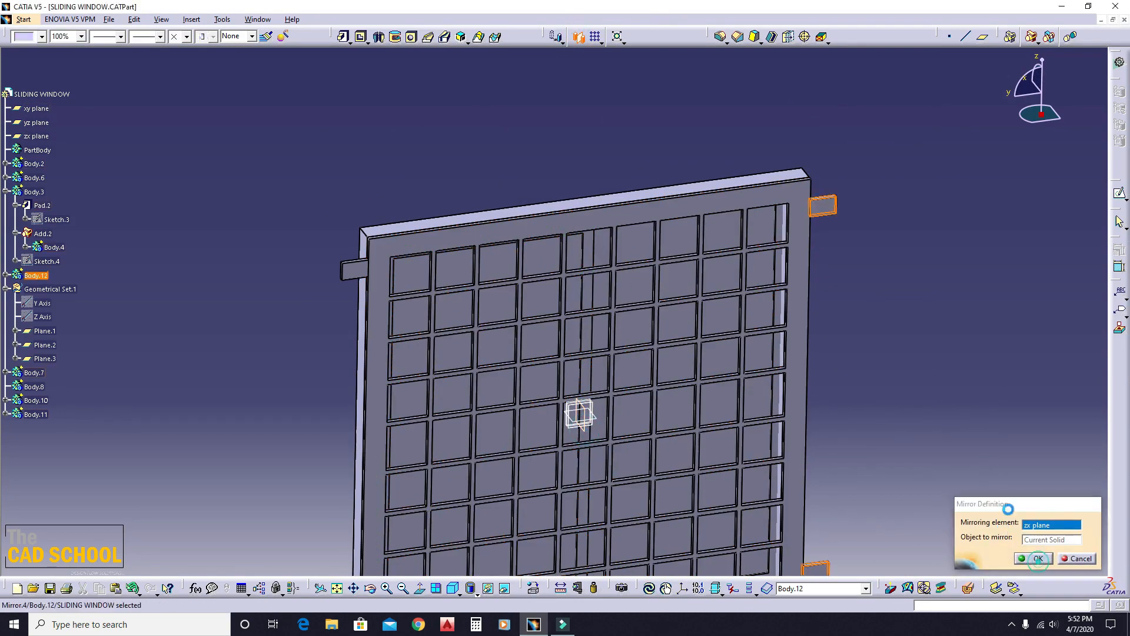
{"action": "middle_click_drag", "start_coordinate": [940, 383], "coordinate": [679, 397]}
{"action": "key", "text": "ctrl+s"}
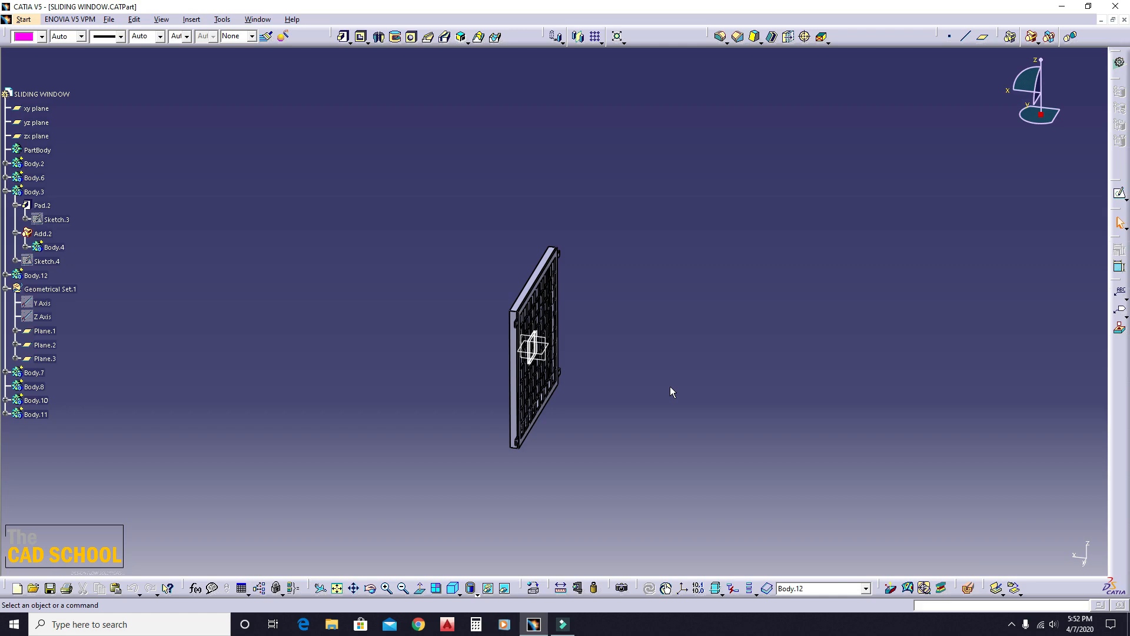
Insert another new body in the part for a feature on the window's sash side.
{"action": "middle_click_drag", "start_coordinate": [467, 431], "coordinate": [623, 383]}
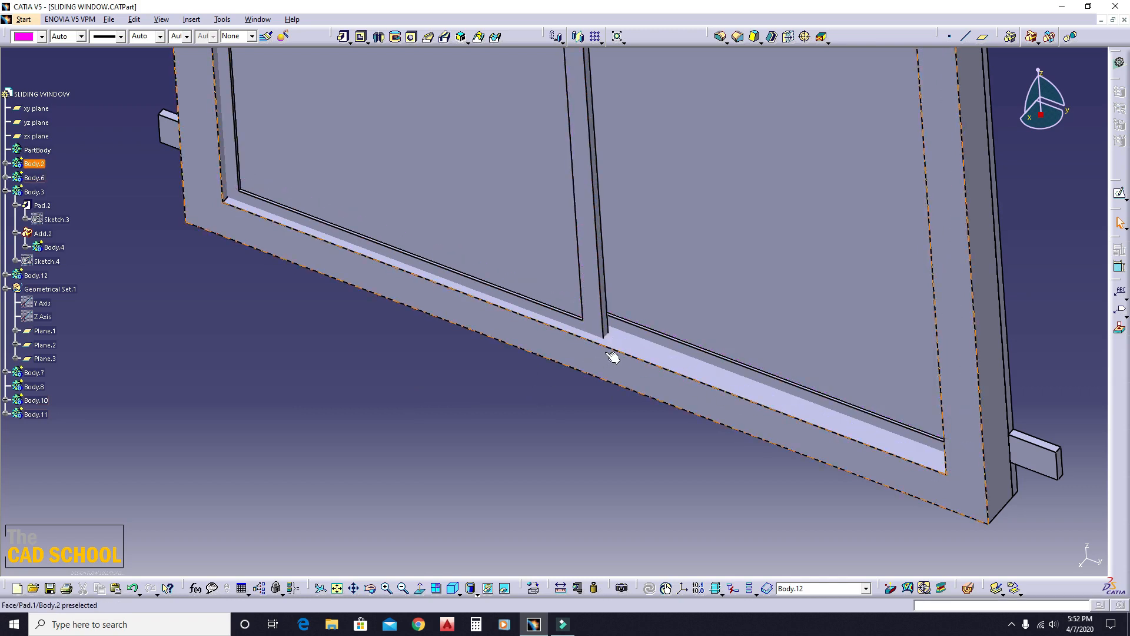
{"action": "left_click", "coordinate": [596, 333]}
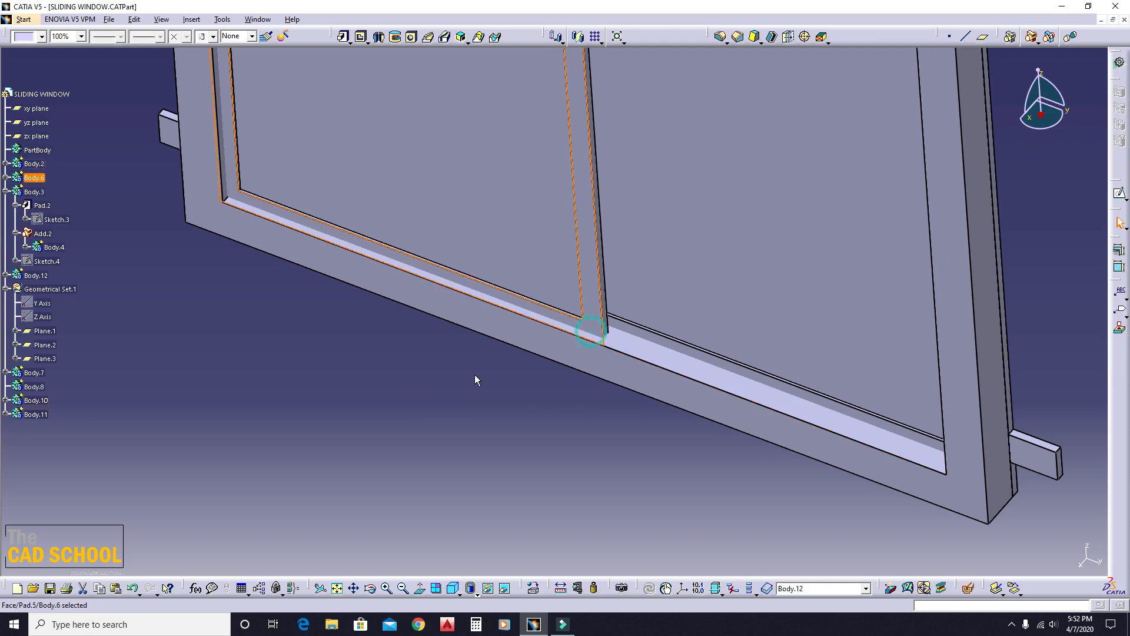
{"action": "left_click", "coordinate": [232, 235]}
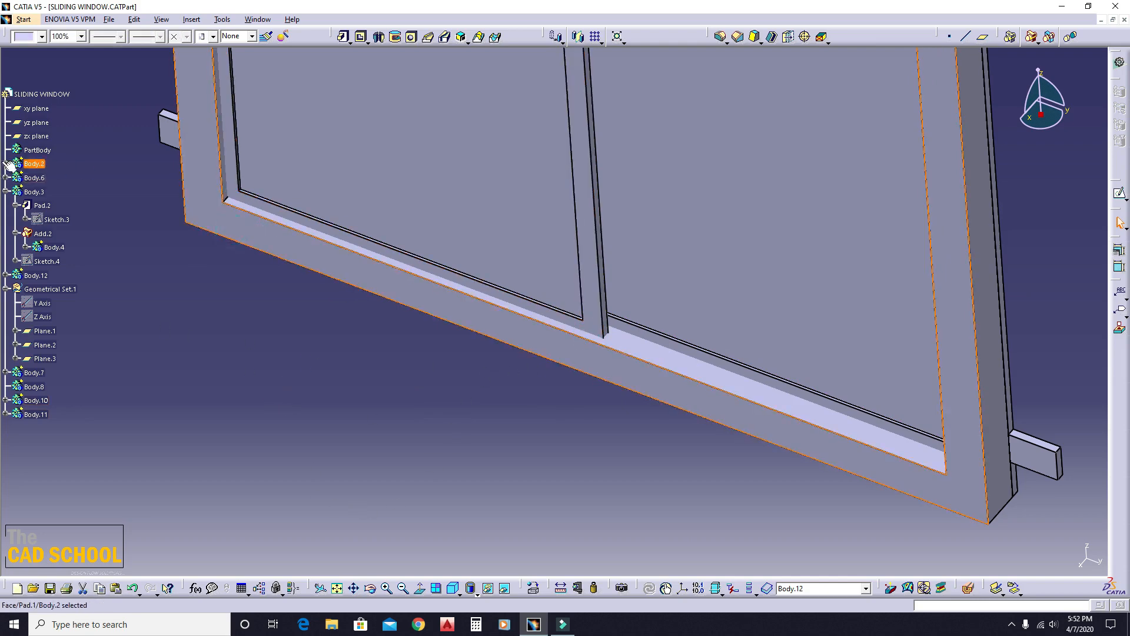
{"action": "right_click", "coordinate": [33, 165]}
{"action": "left_click", "coordinate": [252, 351]}
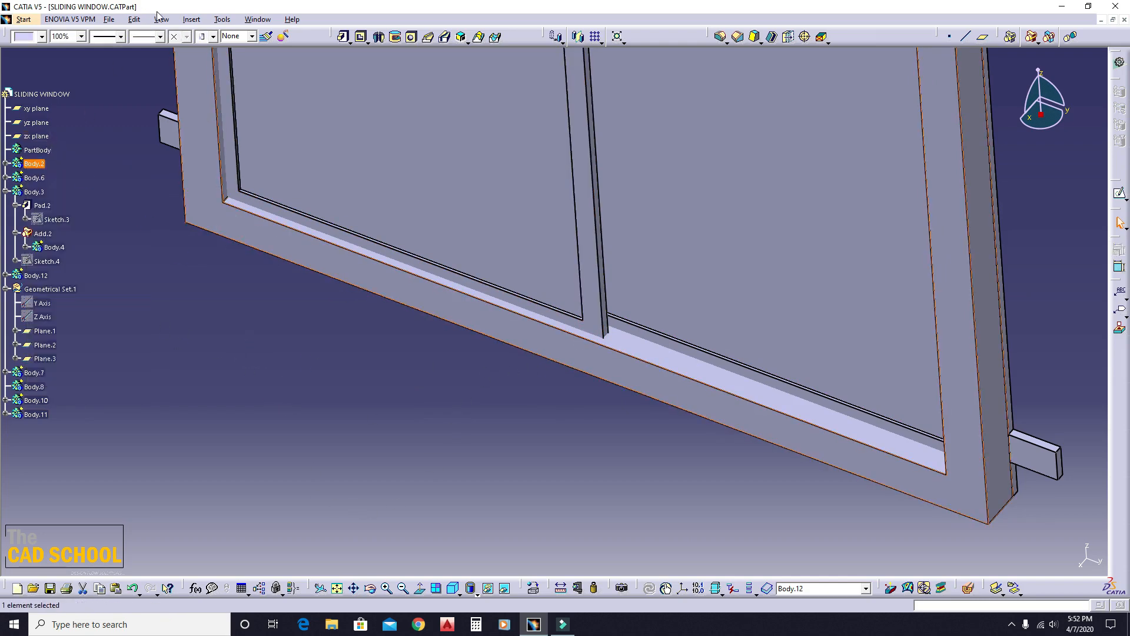
{"action": "left_click", "coordinate": [195, 20]}
{"action": "left_click", "coordinate": [203, 43]}
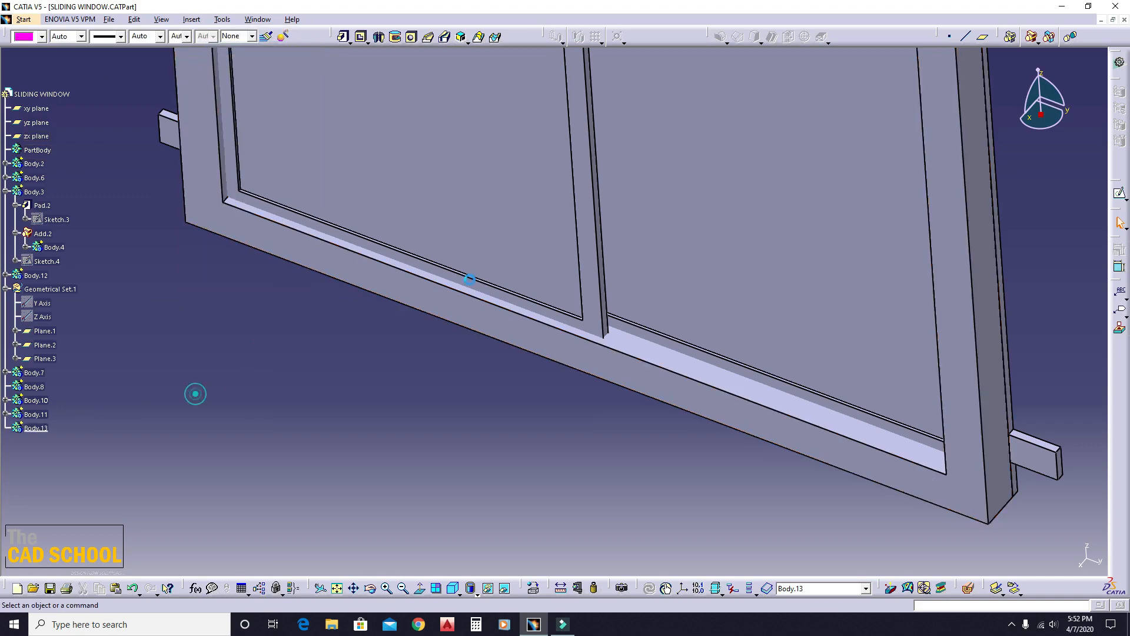
Open a sketch on the face of sash frame Body.6 and project that face's edges into it.
{"action": "left_click", "coordinate": [586, 332]}
{"action": "left_click", "coordinate": [1119, 194]}
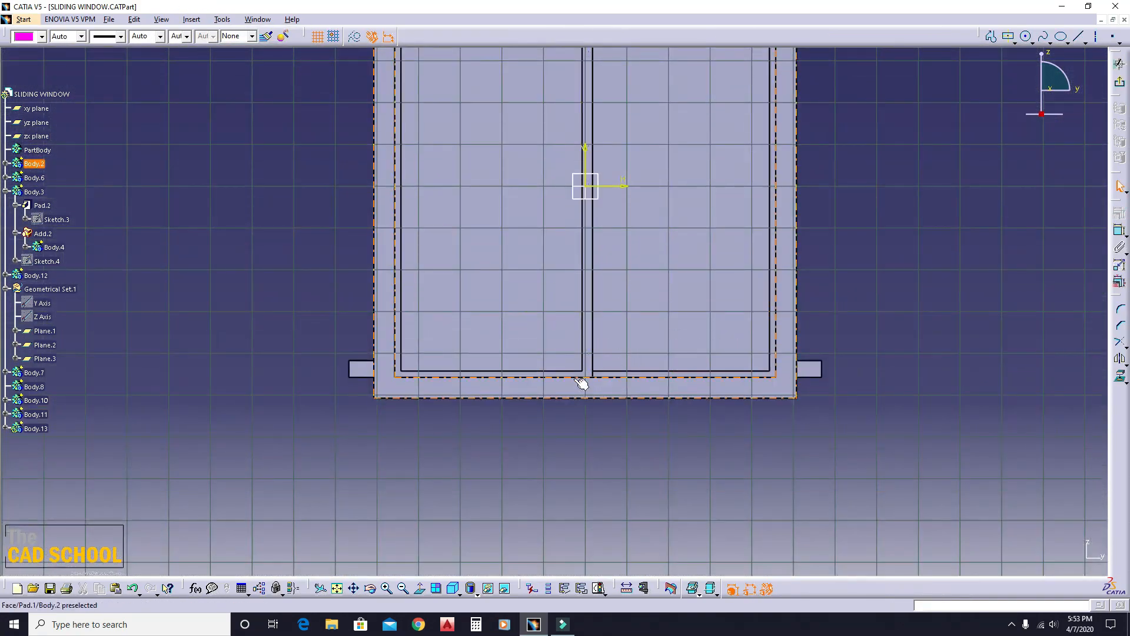
{"action": "left_click", "coordinate": [591, 373]}
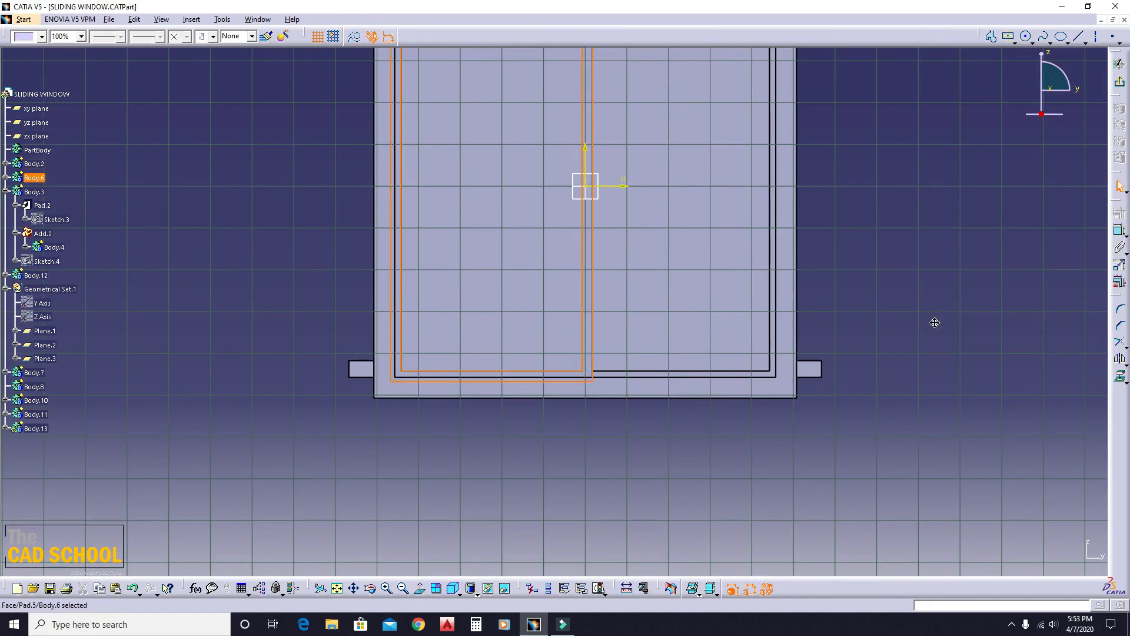
{"action": "middle_click_drag", "start_coordinate": [935, 323], "coordinate": [890, 410]}
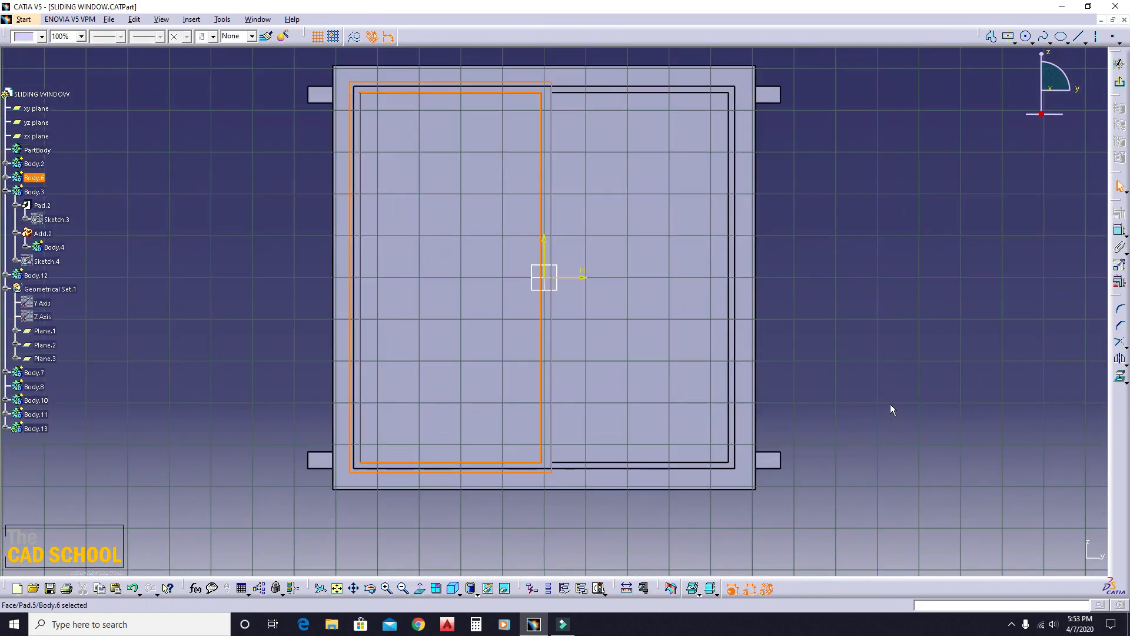
{"action": "left_click", "coordinate": [1118, 378]}
{"action": "left_click", "coordinate": [1054, 307]}
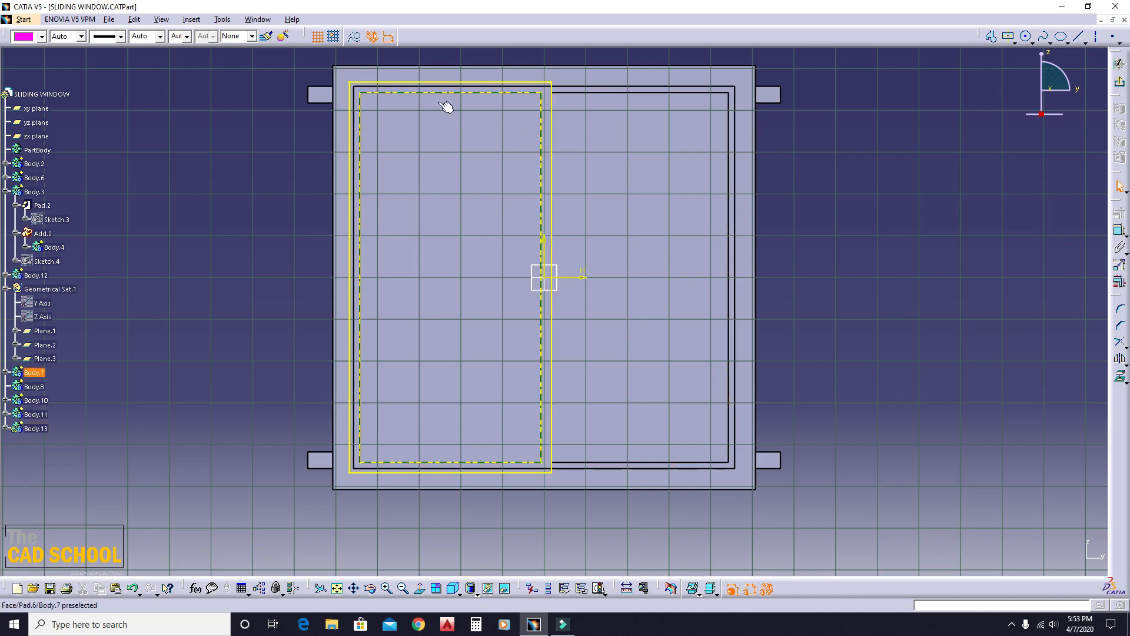
Delete the projected inner rectangle and the outer vertical edge near the window's middle, keeping the other three outer edges.
{"action": "left_click", "coordinate": [541, 101]}
{"action": "key", "text": "Delete"}
{"action": "left_click", "coordinate": [359, 118]}
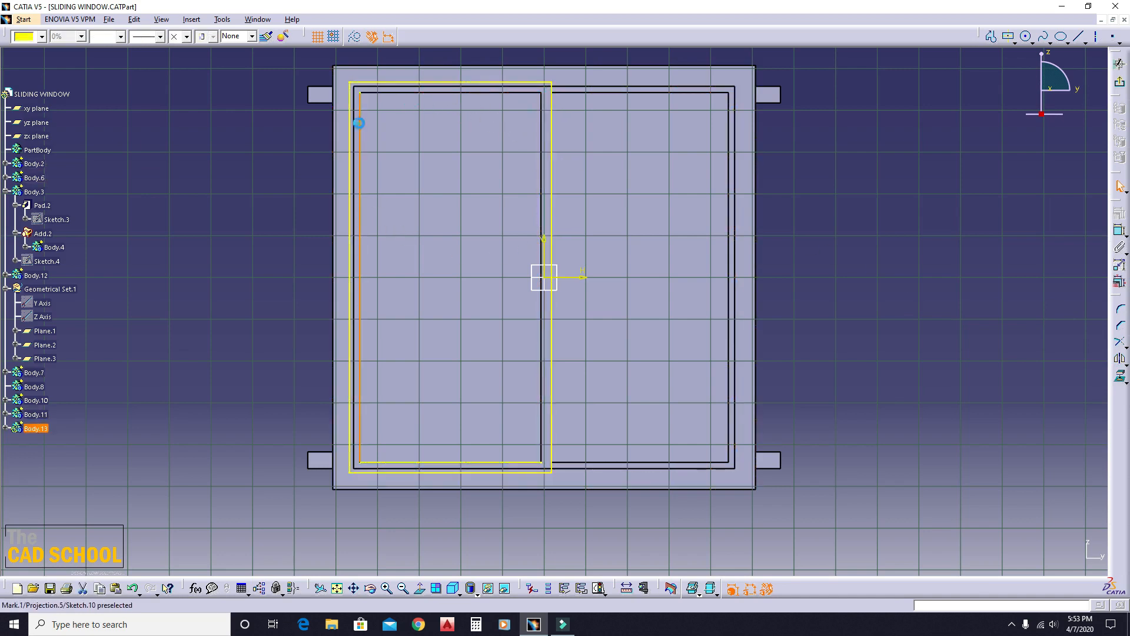
{"action": "key", "text": "Delete"}
{"action": "left_click", "coordinate": [558, 133]}
{"action": "key", "text": "Delete"}
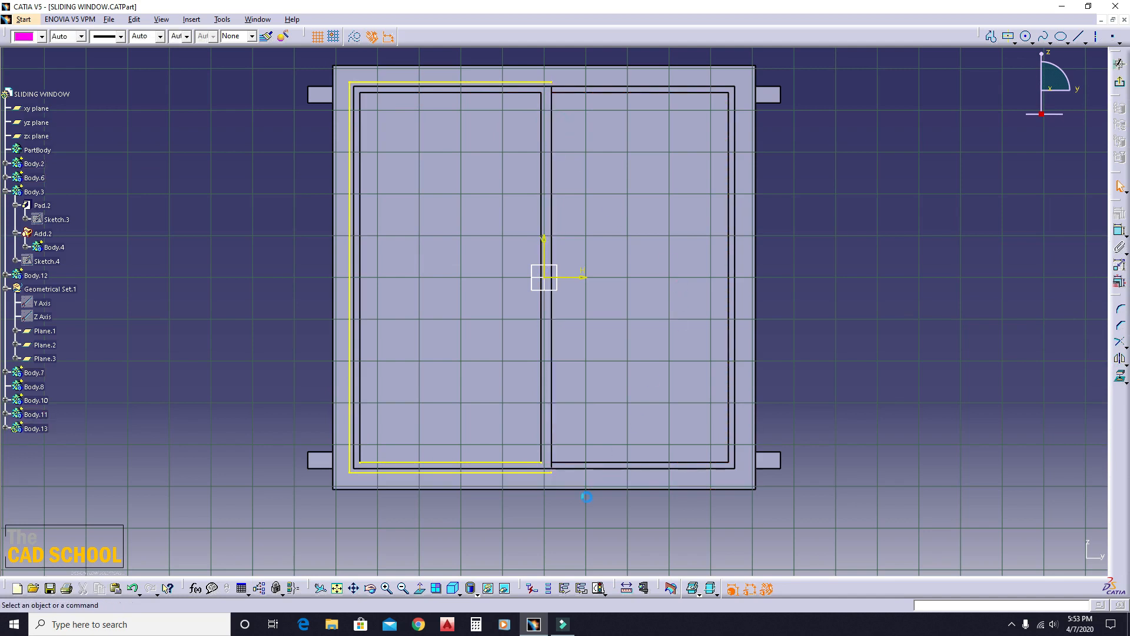
{"action": "left_click", "coordinate": [525, 461]}
{"action": "left_click", "coordinate": [913, 340]}
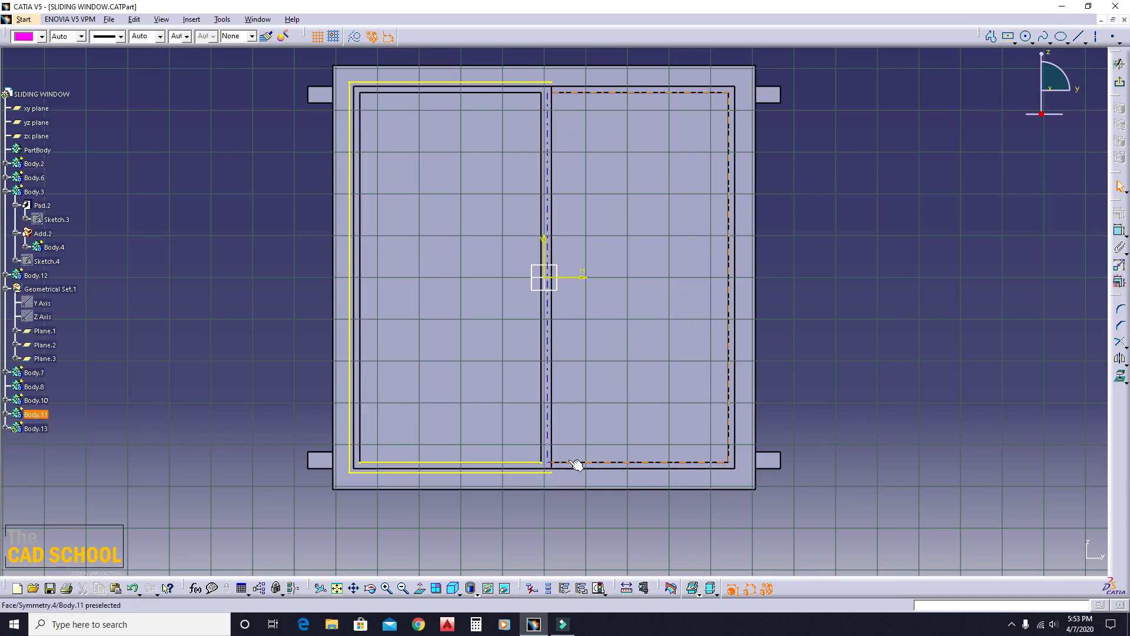
{"action": "left_click", "coordinate": [524, 460]}
{"action": "key", "text": "Delete"}
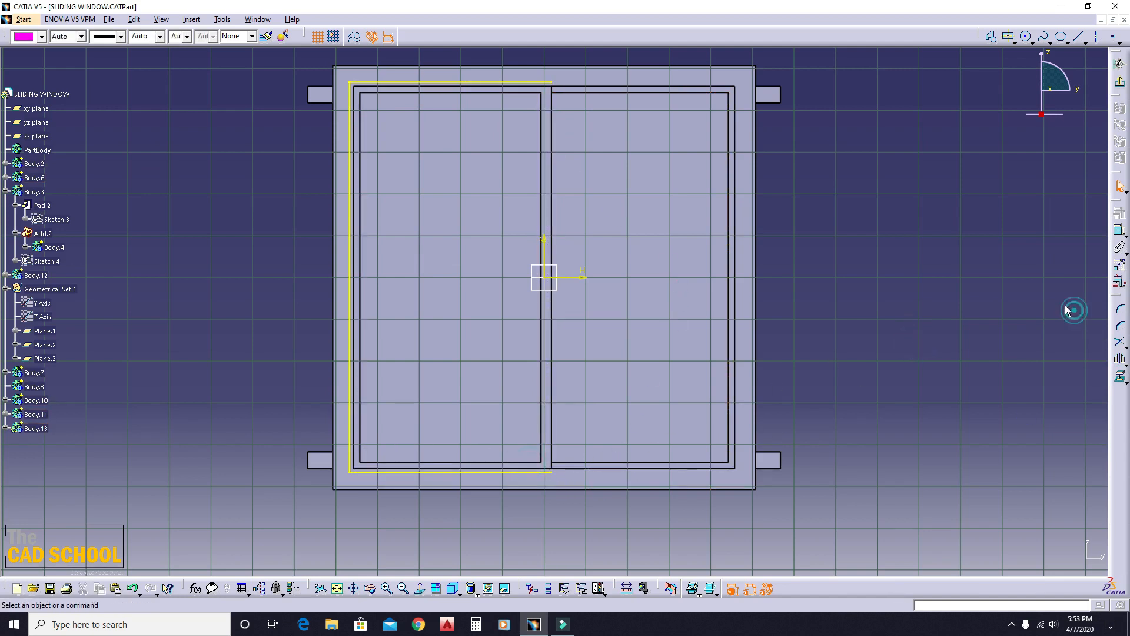
{"action": "left_click", "coordinate": [993, 305]}
Isolate the three remaining projected edges from their source geometry.
{"action": "left_click", "coordinate": [364, 83]}
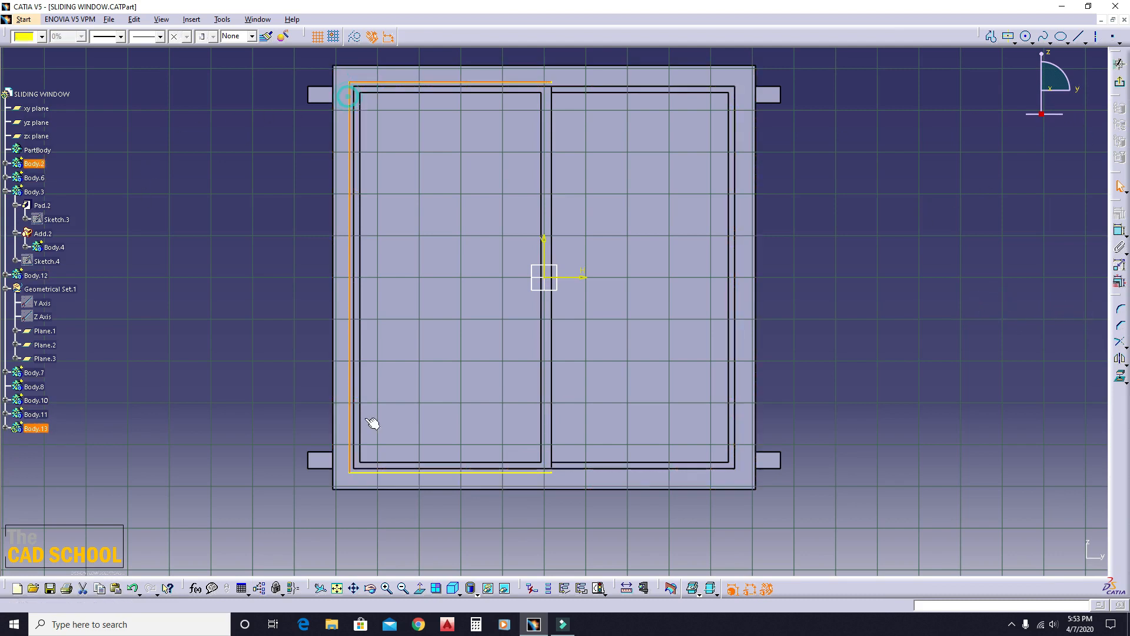
{"action": "right_click", "coordinate": [377, 473]}
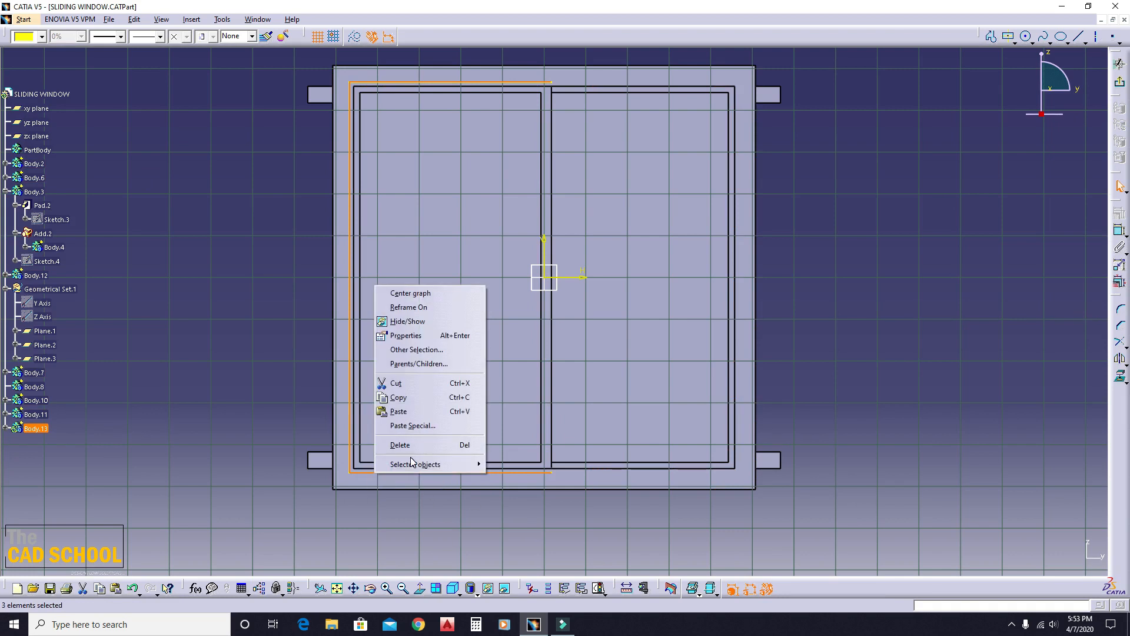
{"action": "mouse_move", "coordinate": [423, 464]}
{"action": "left_click", "coordinate": [522, 497]}
{"action": "left_click", "coordinate": [981, 386]}
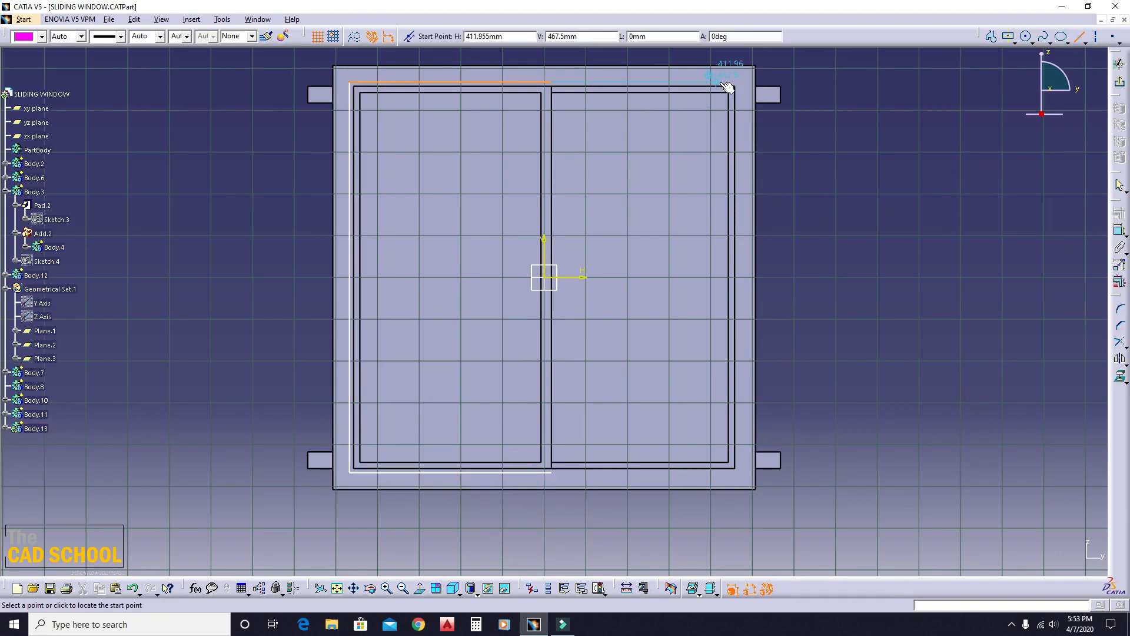
Draw a vertical line just outside the second sash, spanning the height of the open outline.
{"action": "left_click", "coordinate": [744, 84]}
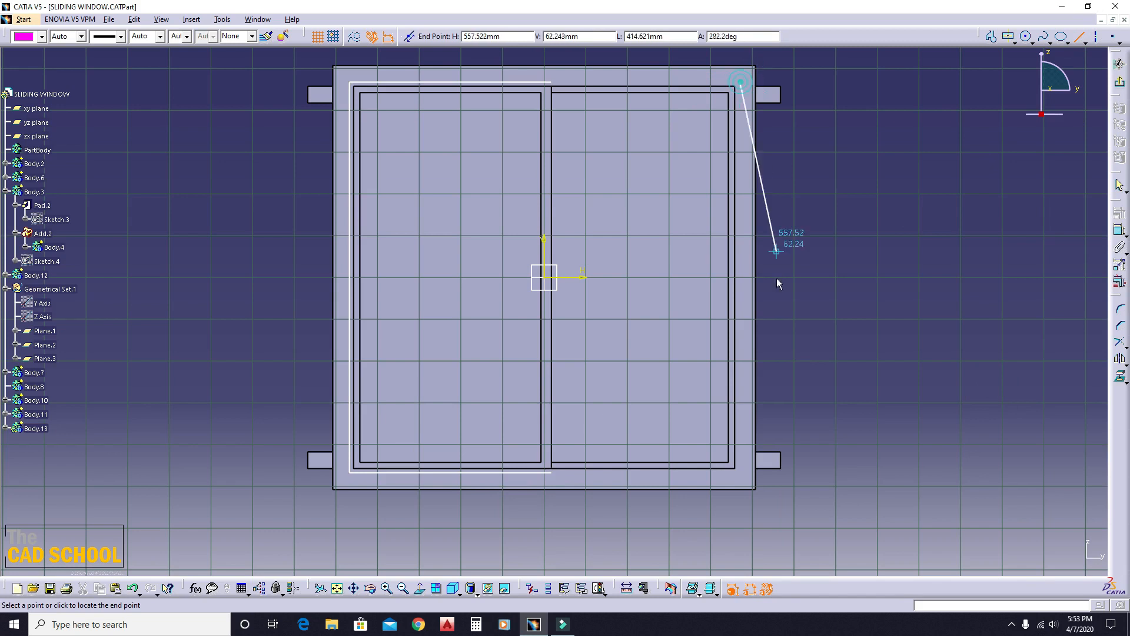
{"action": "left_click", "coordinate": [745, 470]}
{"action": "left_click", "coordinate": [972, 376]}
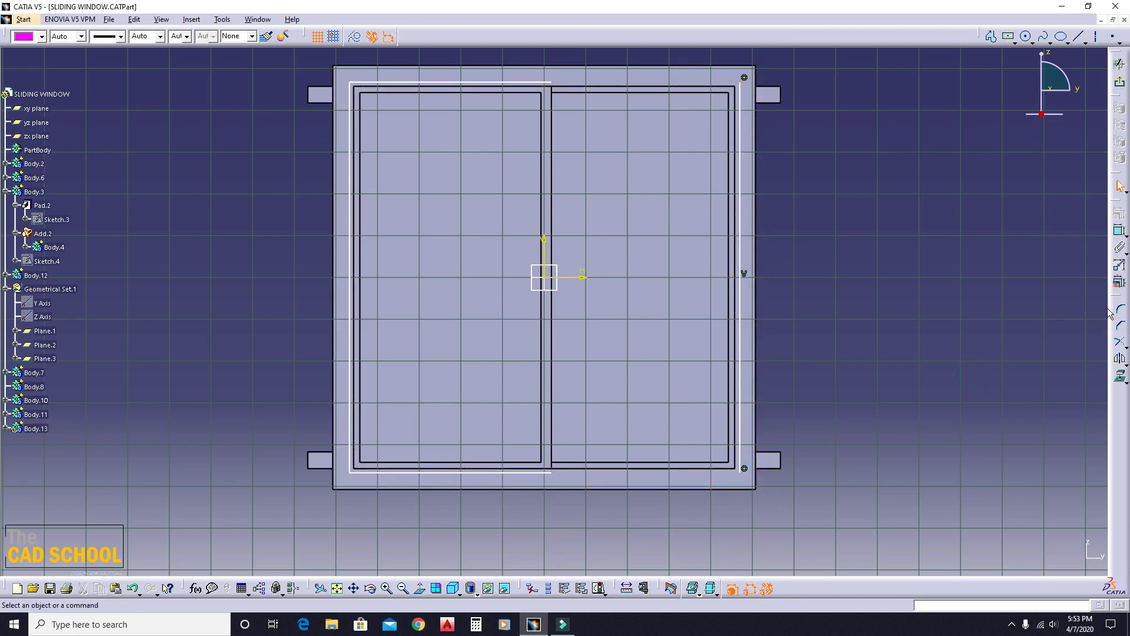
Trim the outline's lower and upper lines to the new vertical line to close the rectangle.
{"action": "left_click", "coordinate": [1121, 344]}
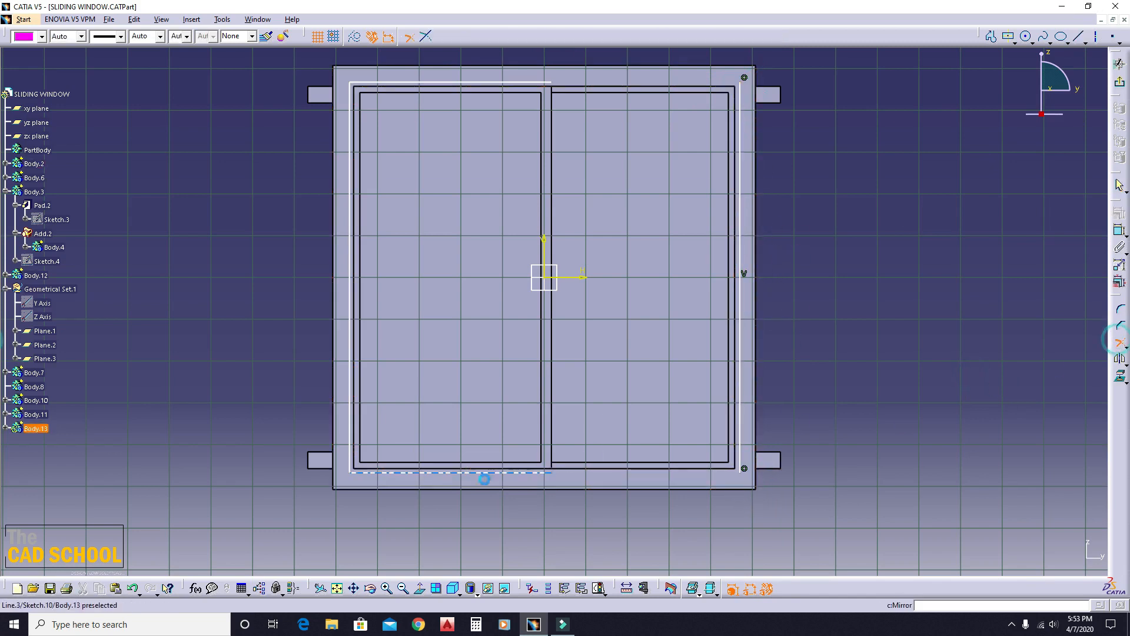
{"action": "left_click", "coordinate": [600, 473]}
{"action": "left_click", "coordinate": [740, 460]}
{"action": "left_click", "coordinate": [1002, 333]}
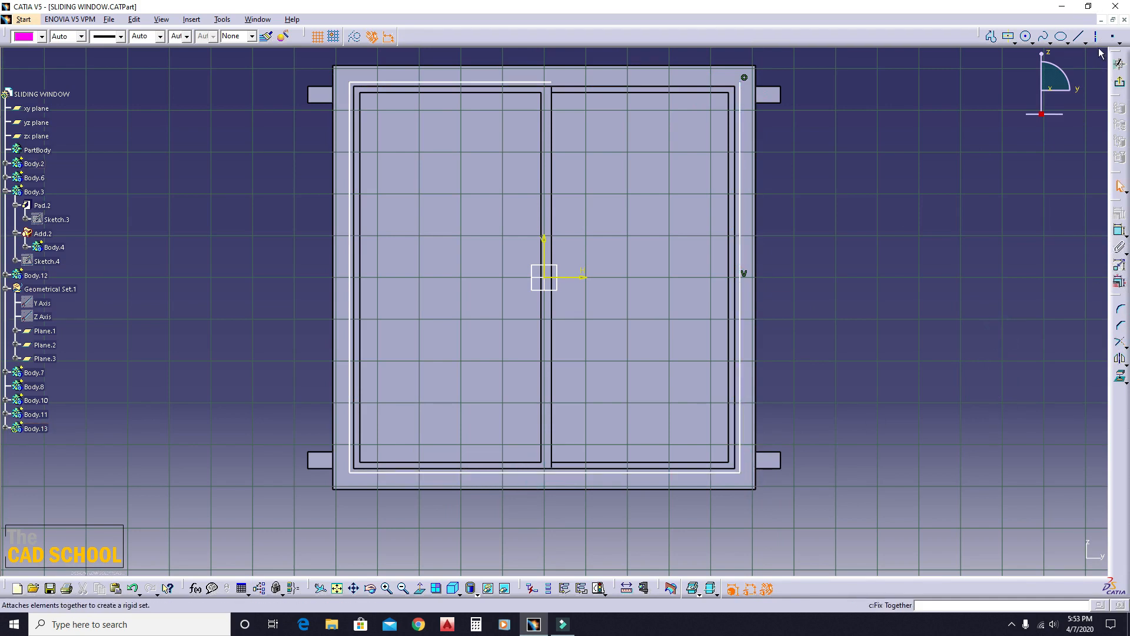
{"action": "left_click", "coordinate": [522, 81]}
{"action": "left_click", "coordinate": [740, 111]}
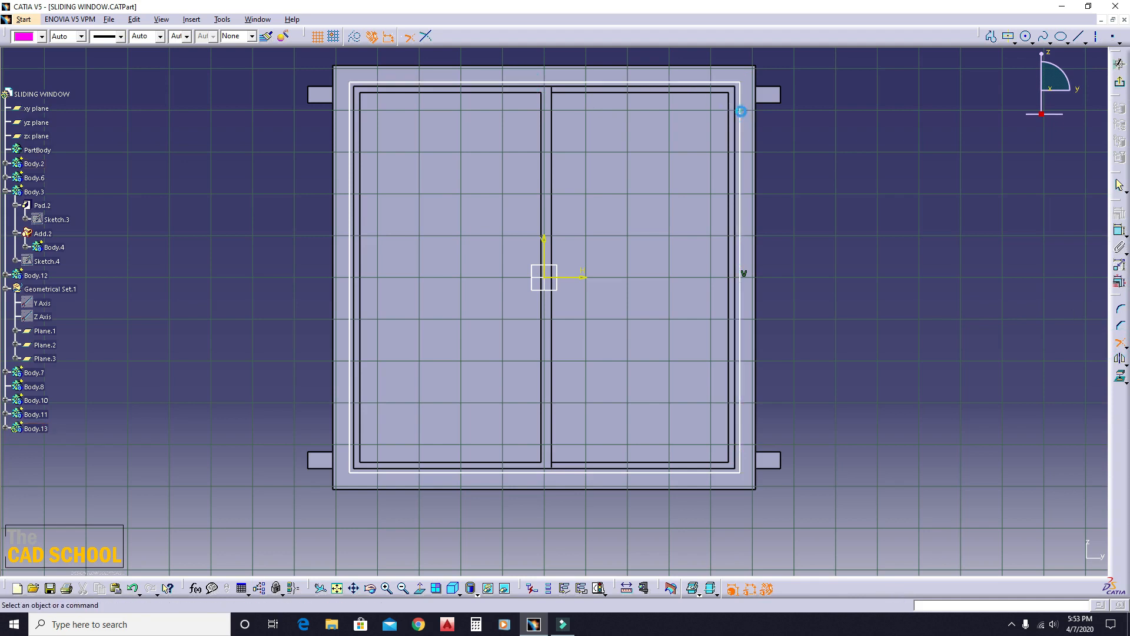
{"action": "left_click", "coordinate": [964, 240]}
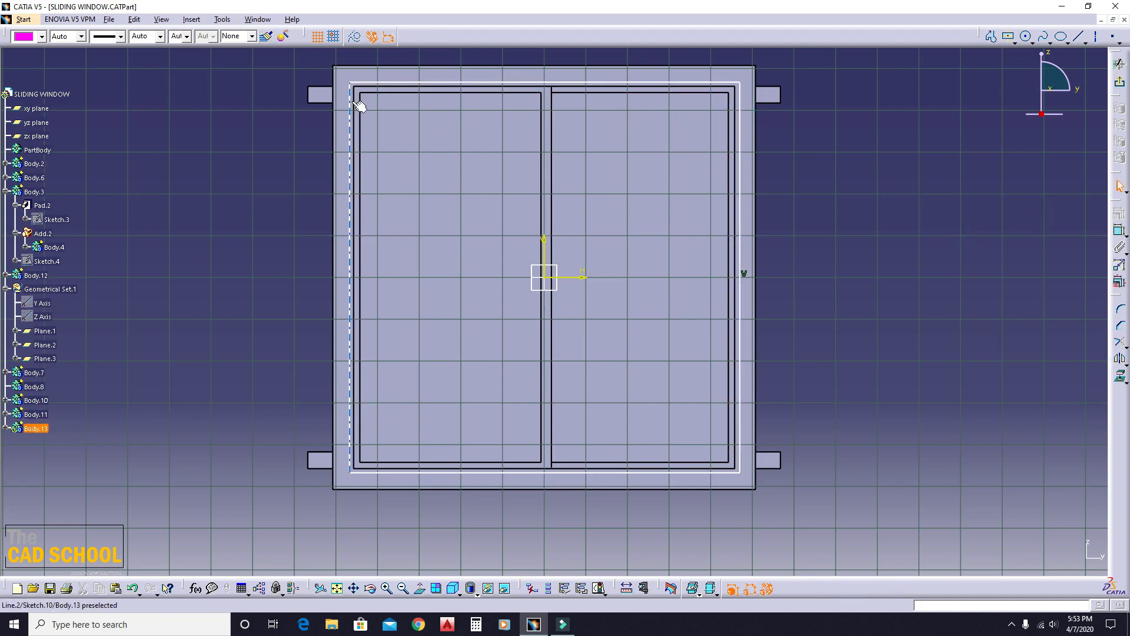
Fix the outline's three isolated lines in place.
{"action": "left_click", "coordinate": [367, 80]}
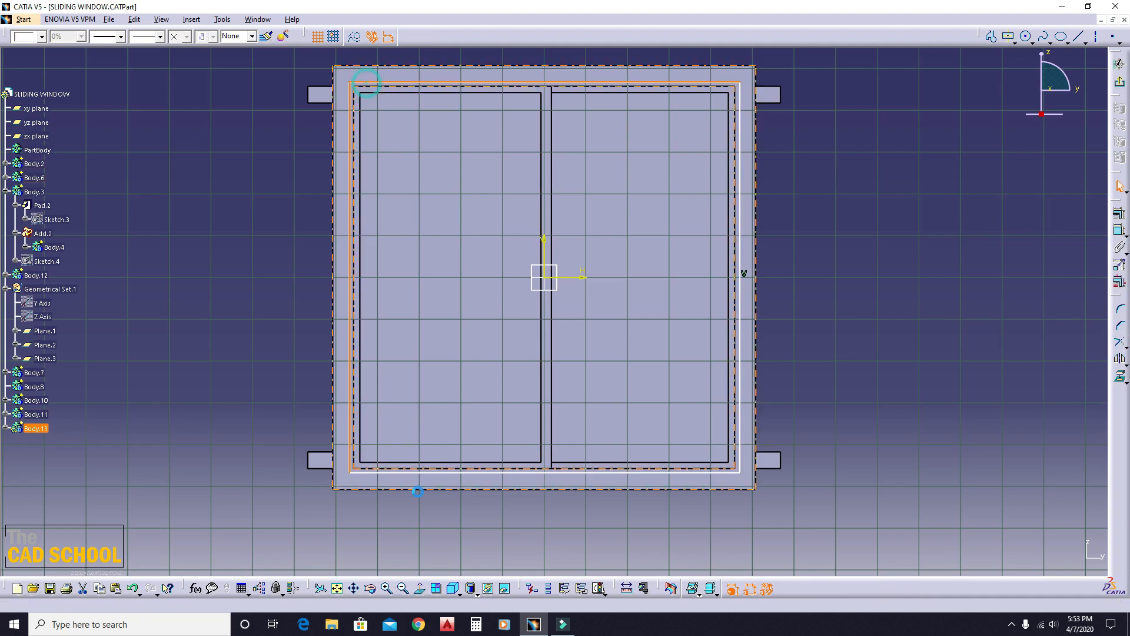
{"action": "right_click", "coordinate": [388, 474]}
{"action": "mouse_move", "coordinate": [448, 464]}
{"action": "left_click", "coordinate": [515, 471]}
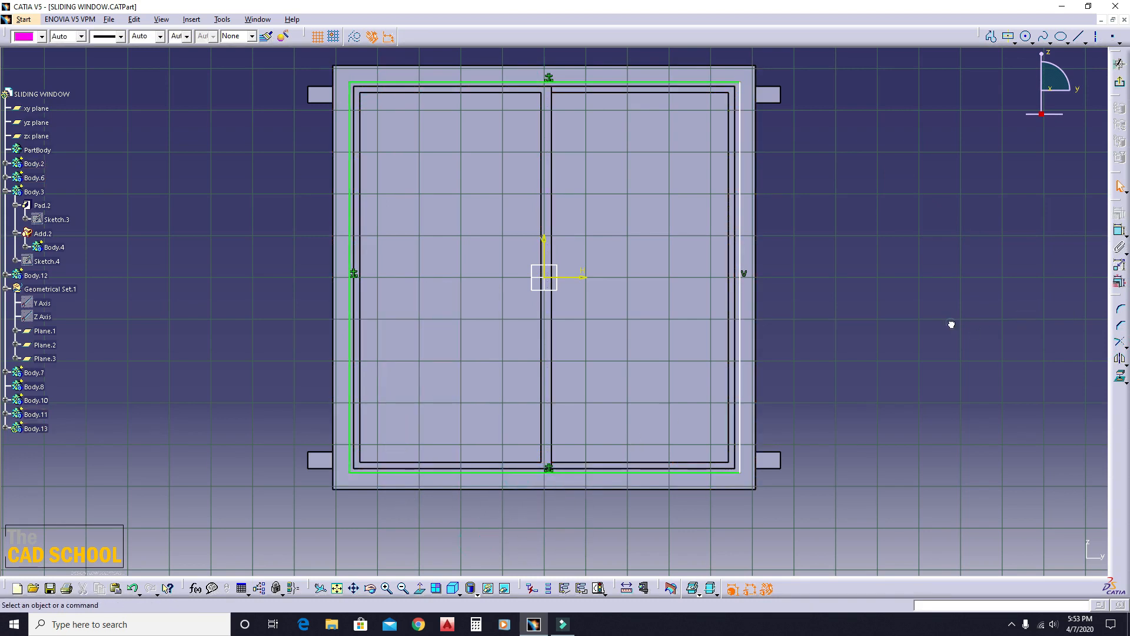
Constrain the new vertical line 40 mm from the frame's outer edge and exit the sketch.
{"action": "left_click", "coordinate": [743, 105]}
{"action": "left_click", "coordinate": [755, 115]}
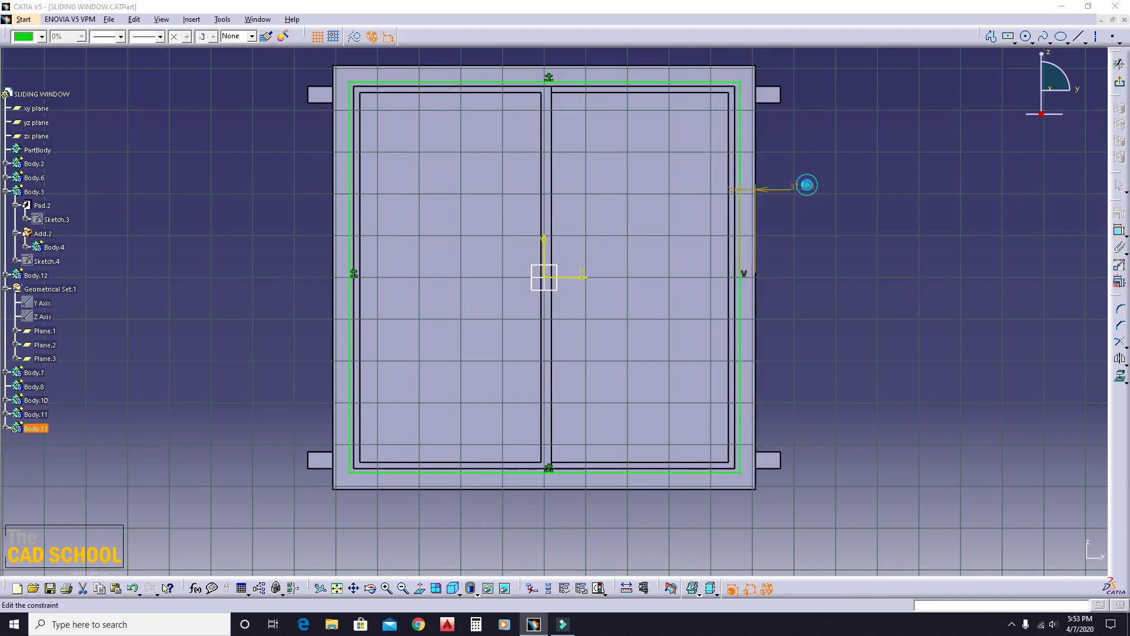
{"action": "type", "text": "40"}
{"action": "key", "text": "Return"}
{"action": "left_click", "coordinate": [974, 147]}
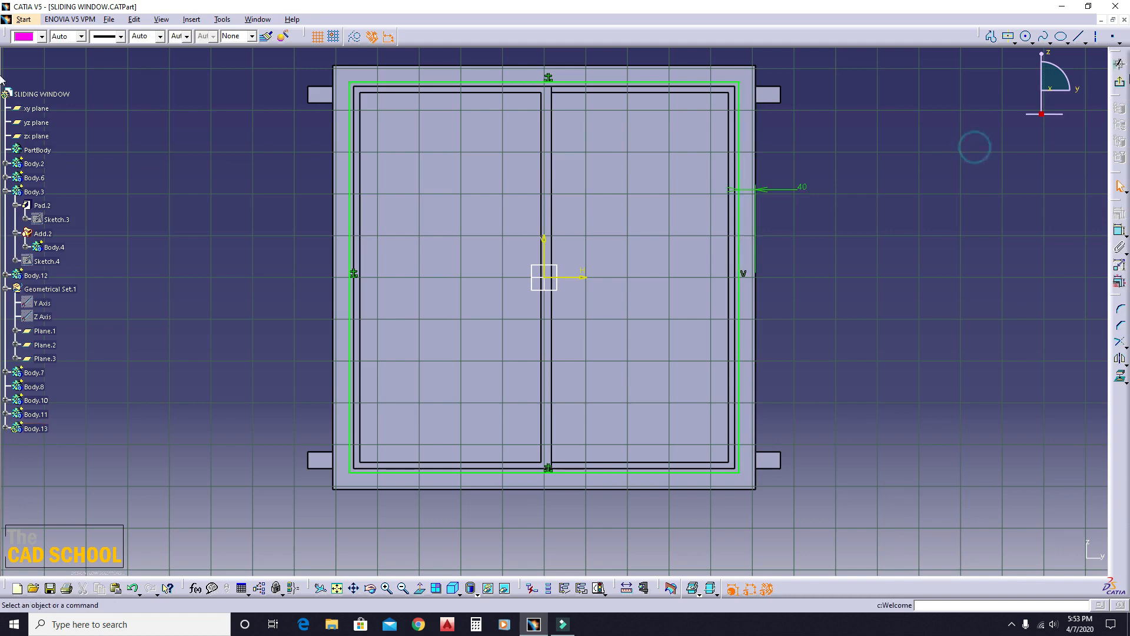
{"action": "left_click", "coordinate": [1121, 83]}
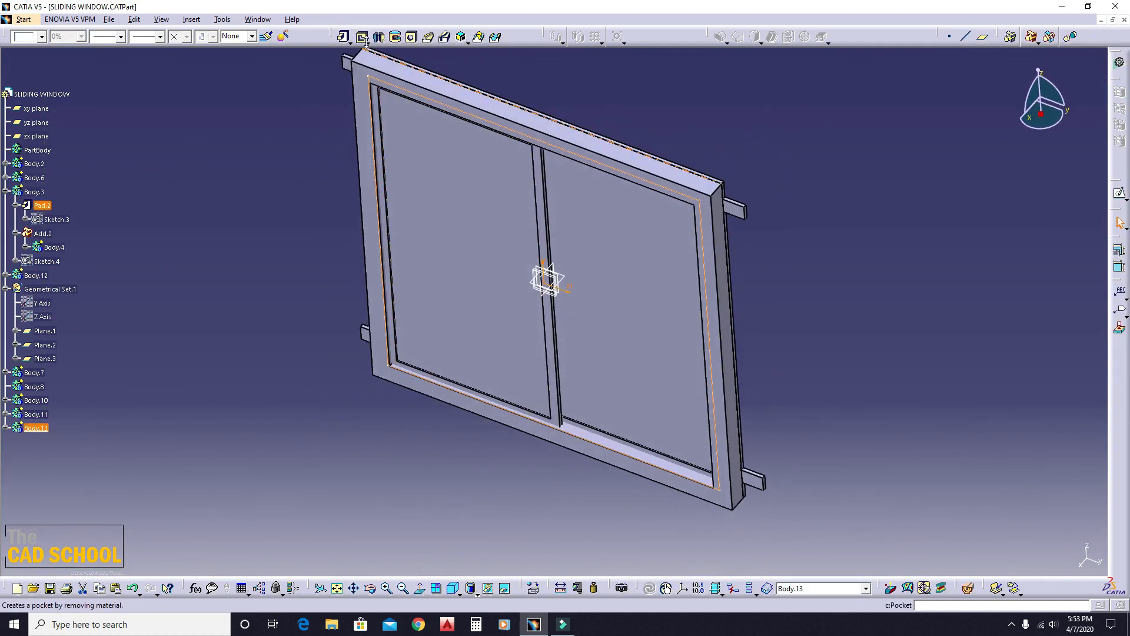
Extrude the rectangular outline as a 10 mm pad in the reversed direction.
{"action": "left_click", "coordinate": [340, 37]}
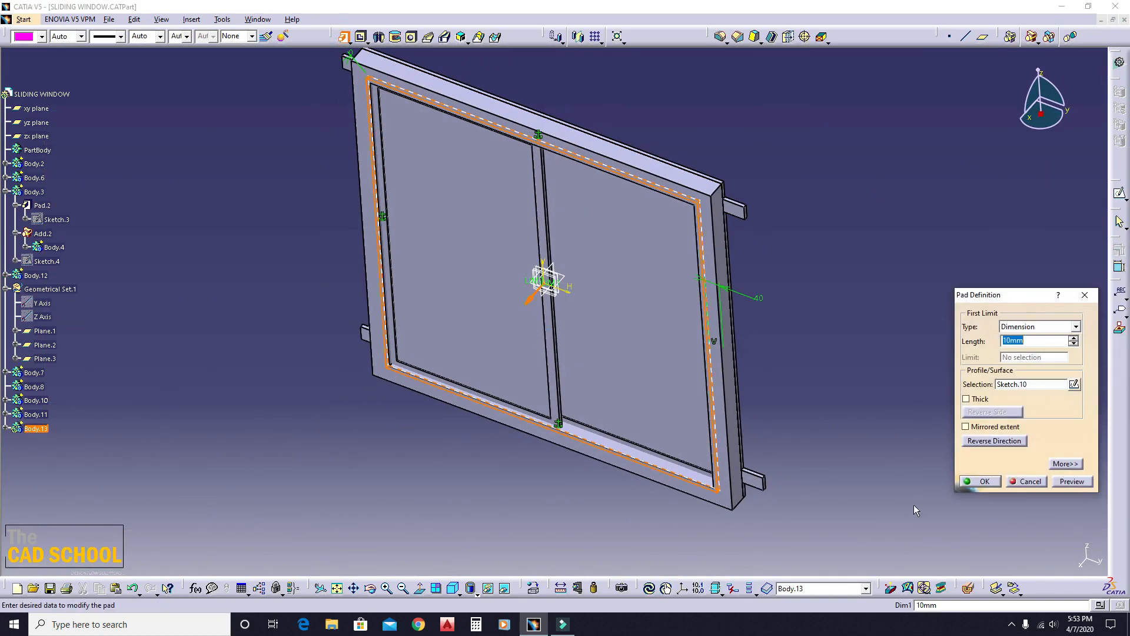
{"action": "left_click", "coordinate": [1091, 297]}
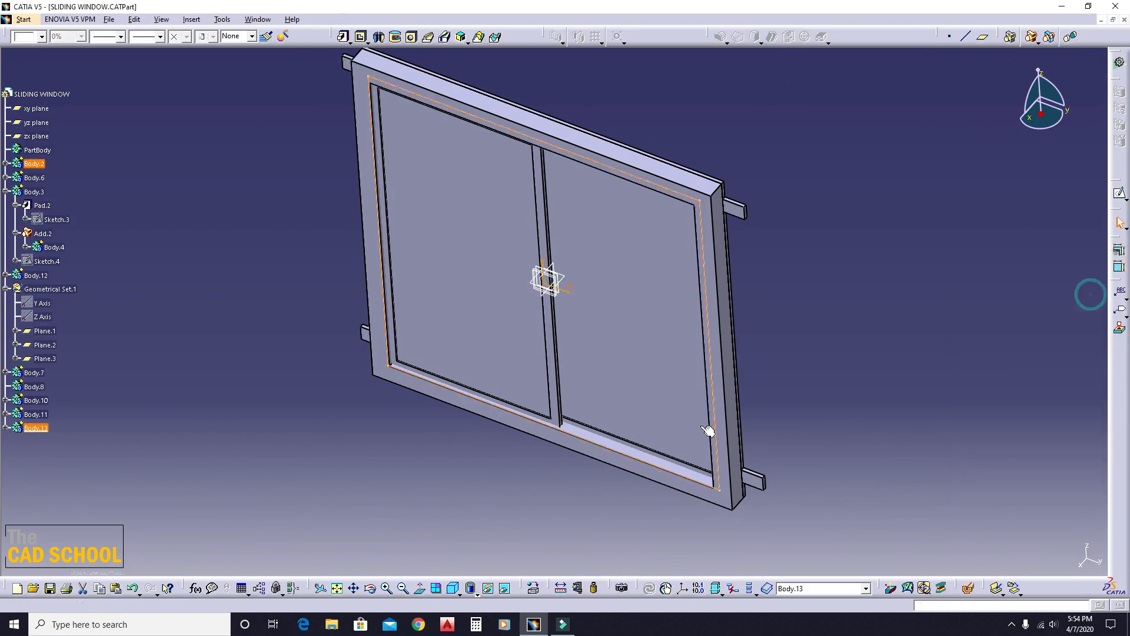
{"action": "left_click", "coordinate": [344, 38]}
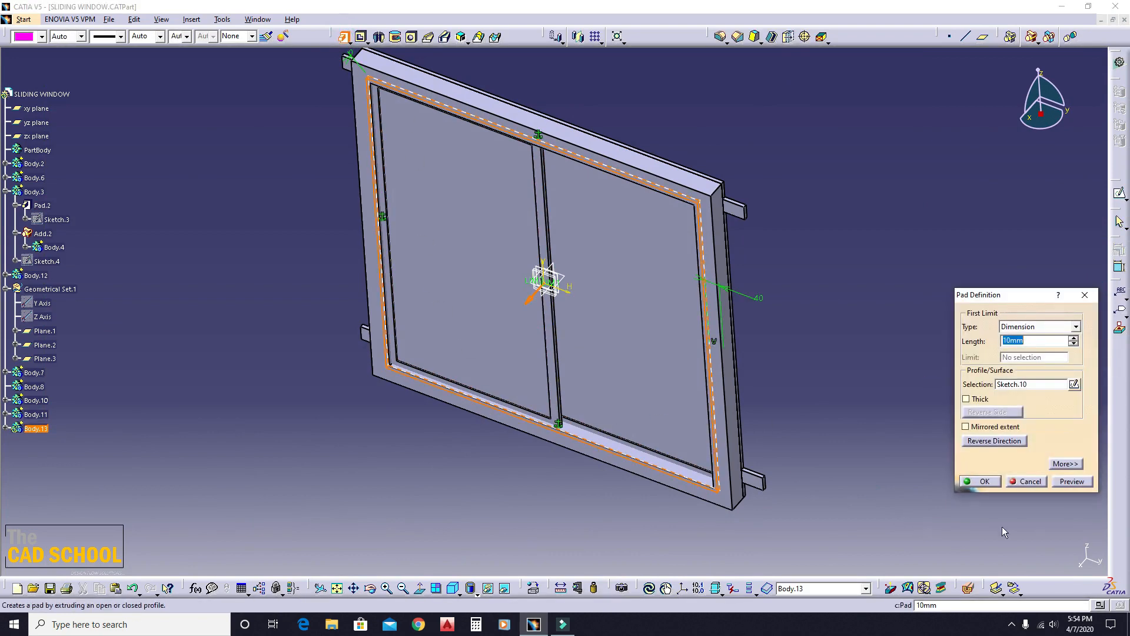
{"action": "left_click", "coordinate": [1011, 442]}
{"action": "middle_click_drag", "start_coordinate": [689, 500], "coordinate": [703, 500]}
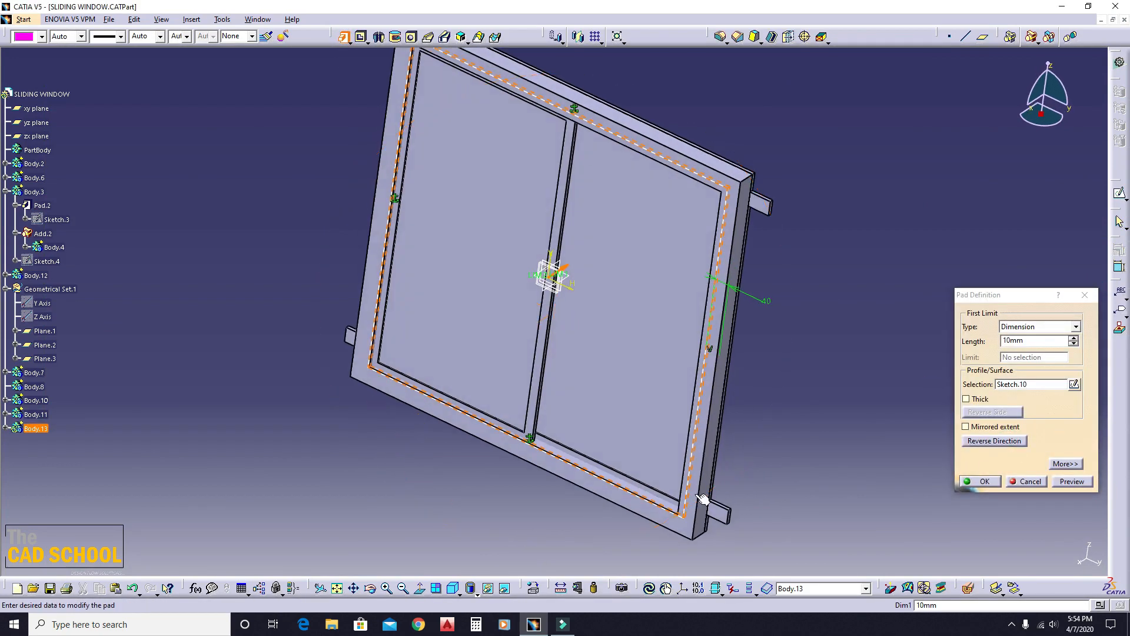
{"action": "left_click", "coordinate": [983, 481]}
Hide the new Body.13 pad and the sash panel behind it to expose the grille.
{"action": "middle_click_drag", "start_coordinate": [907, 330], "coordinate": [516, 261]}
{"action": "middle_click_drag", "start_coordinate": [414, 169], "coordinate": [467, 202]}
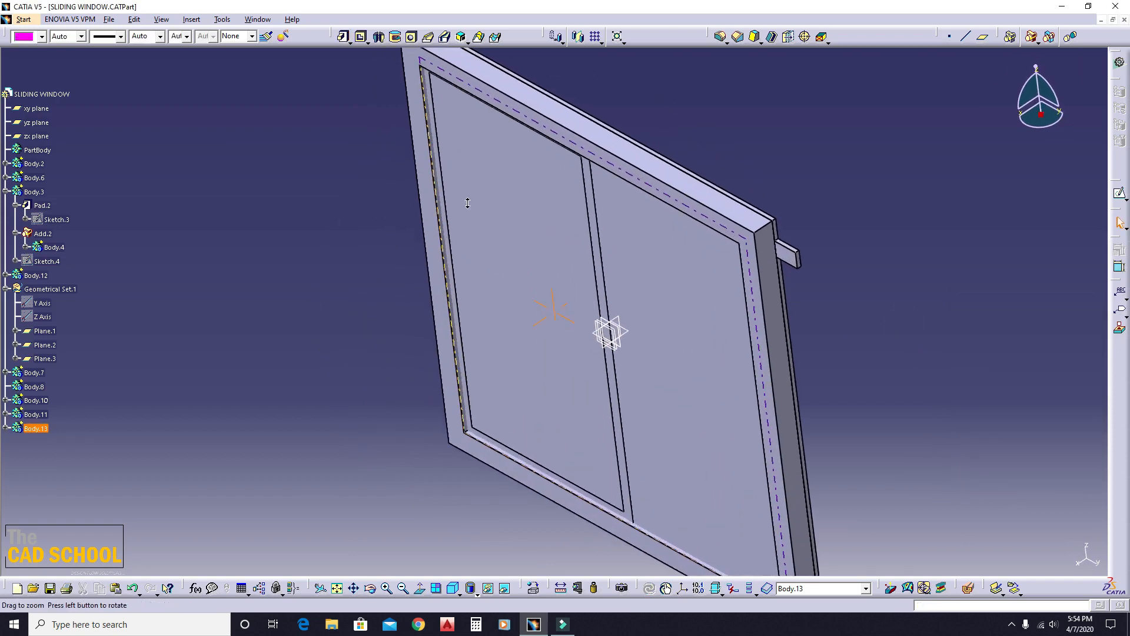
{"action": "middle_click_drag", "start_coordinate": [604, 349], "coordinate": [606, 259]}
{"action": "middle_click_drag", "start_coordinate": [493, 120], "coordinate": [507, 231]}
{"action": "right_click", "coordinate": [522, 170]}
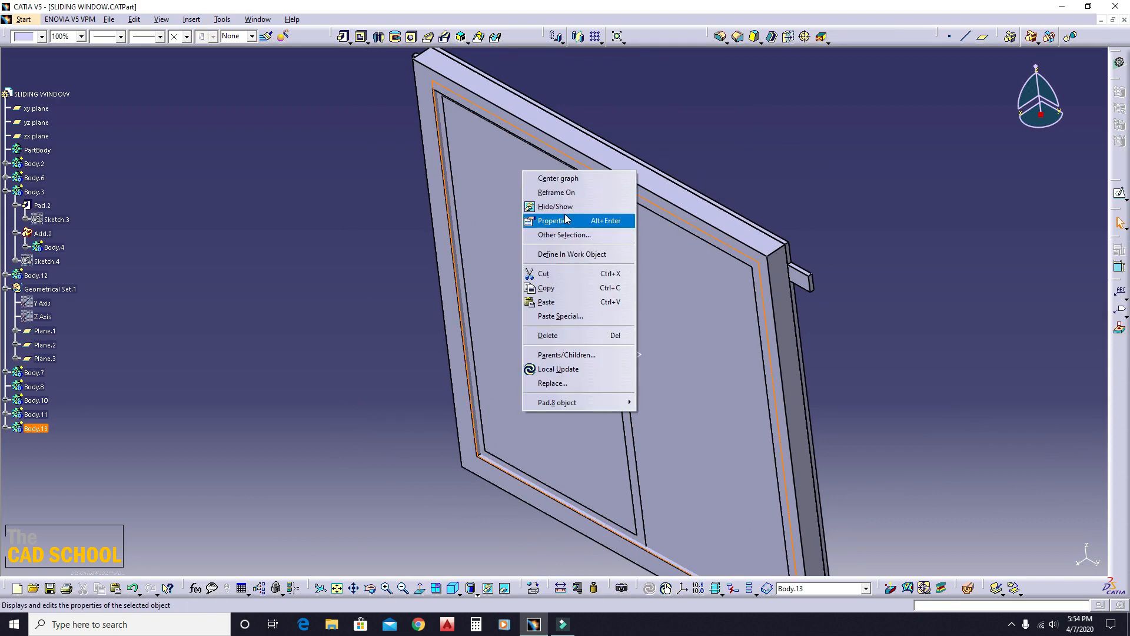
{"action": "left_click", "coordinate": [566, 216]}
{"action": "key", "text": "Escape"}
{"action": "right_click", "coordinate": [519, 224]}
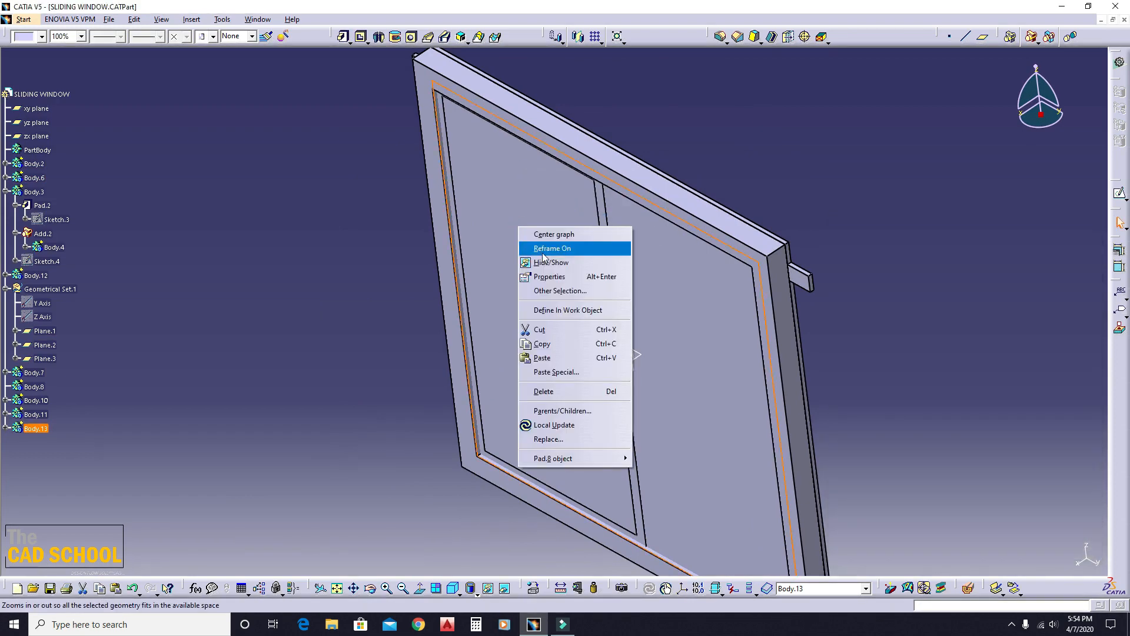
{"action": "left_click", "coordinate": [548, 263]}
{"action": "right_click", "coordinate": [482, 222]}
{"action": "left_click", "coordinate": [518, 259]}
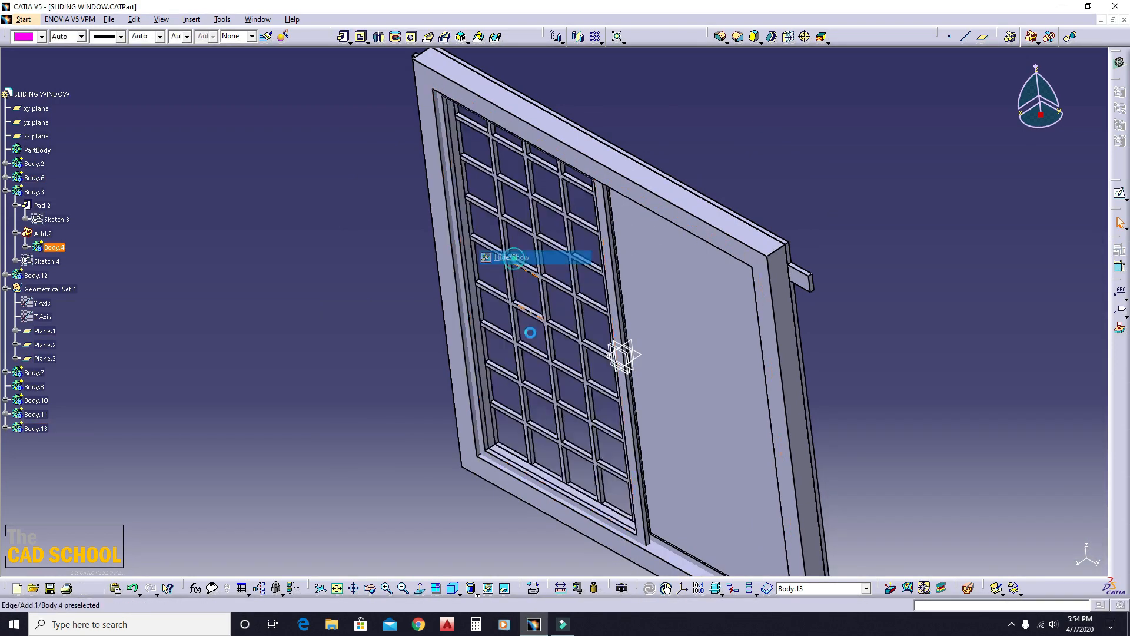
Bring the Body.13 pad back from the hidden space into the visible space.
{"action": "middle_click_drag", "start_coordinate": [450, 388], "coordinate": [700, 388]}
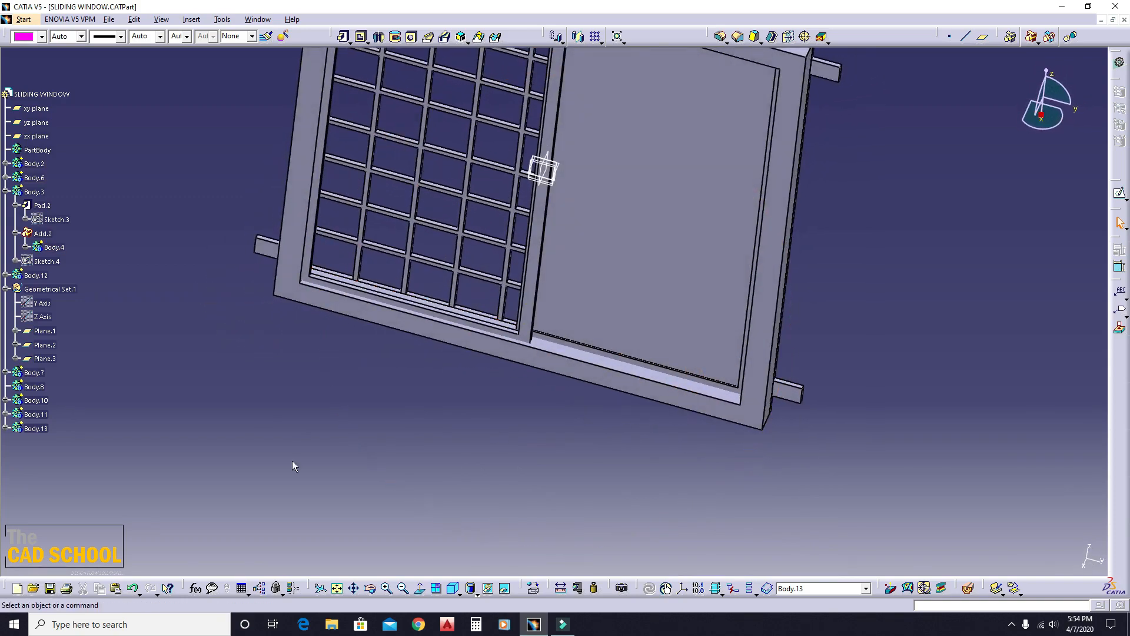
{"action": "left_click", "coordinate": [506, 590]}
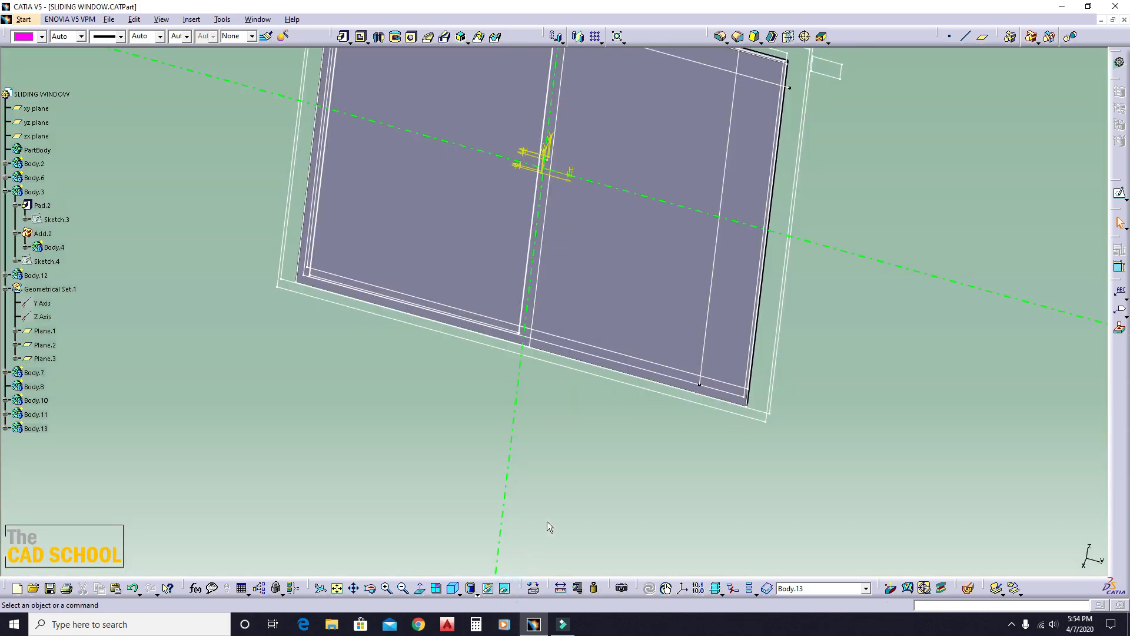
{"action": "right_click", "coordinate": [608, 267]}
{"action": "left_click", "coordinate": [629, 298]}
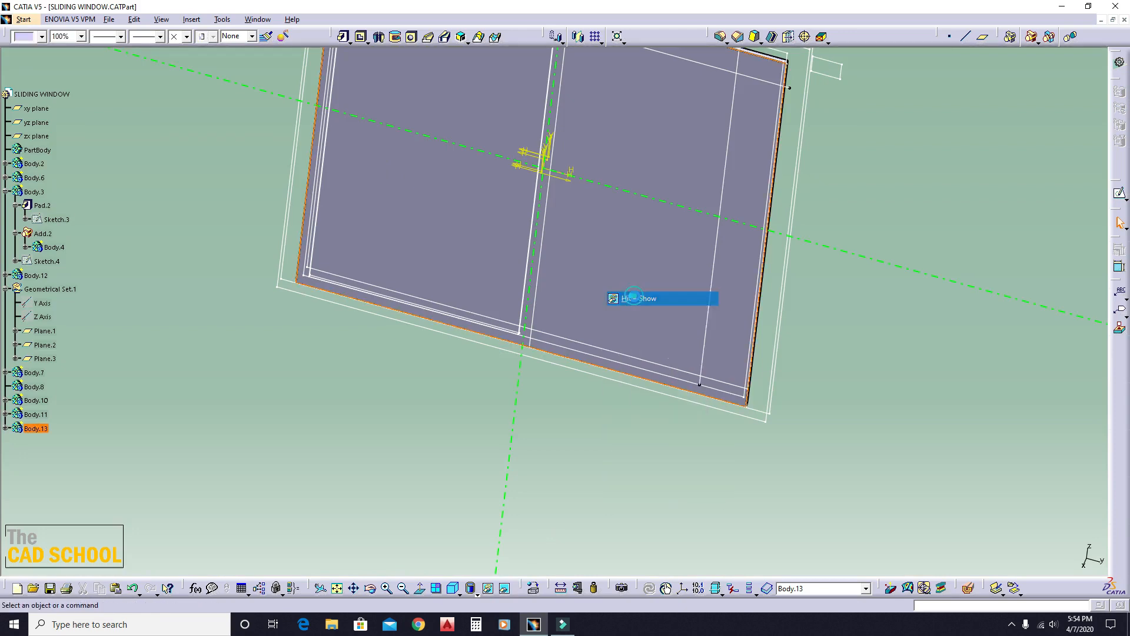
{"action": "left_click", "coordinate": [505, 587]}
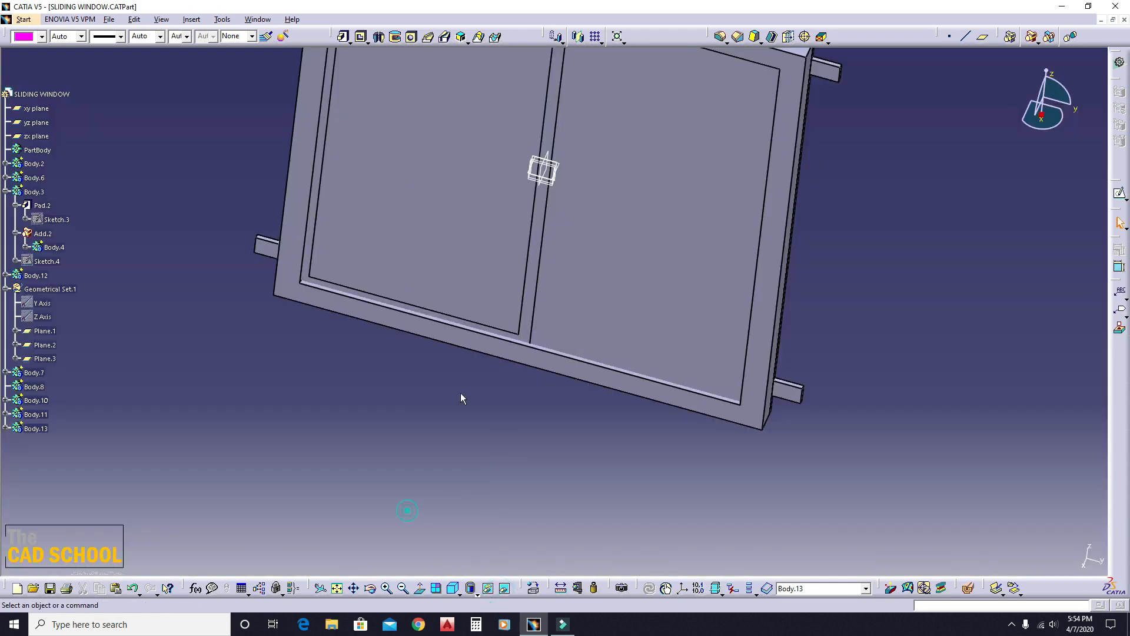
Try to subtract Body.13 from the outer frame Body.2 with a Remove operation.
{"action": "middle_click_drag", "start_coordinate": [460, 394], "coordinate": [460, 446]}
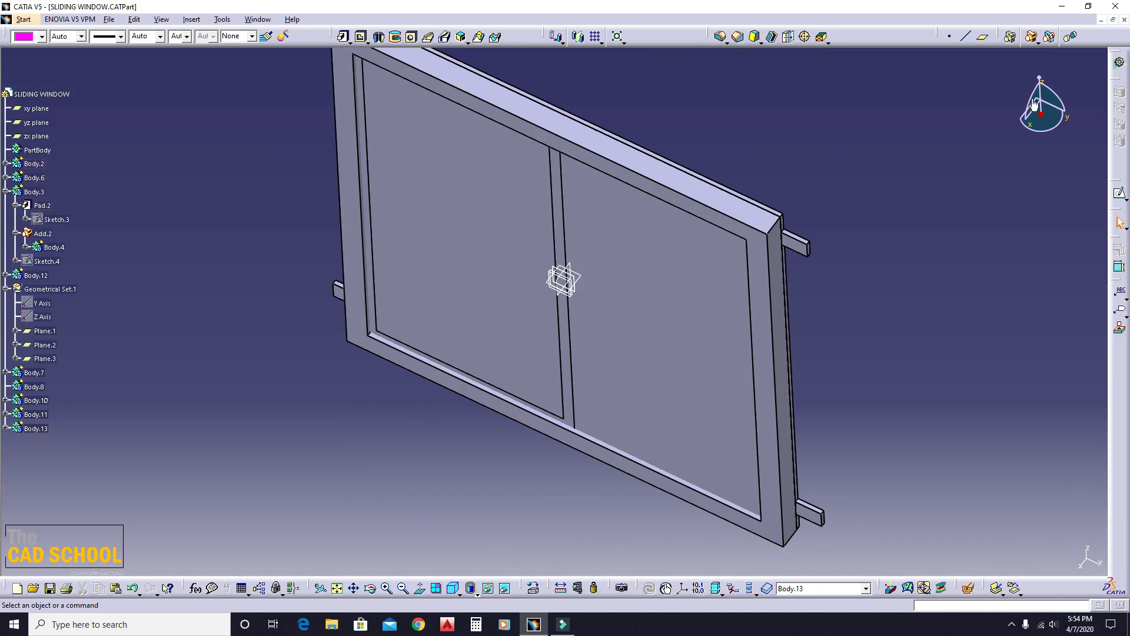
{"action": "left_click", "coordinate": [1039, 39]}
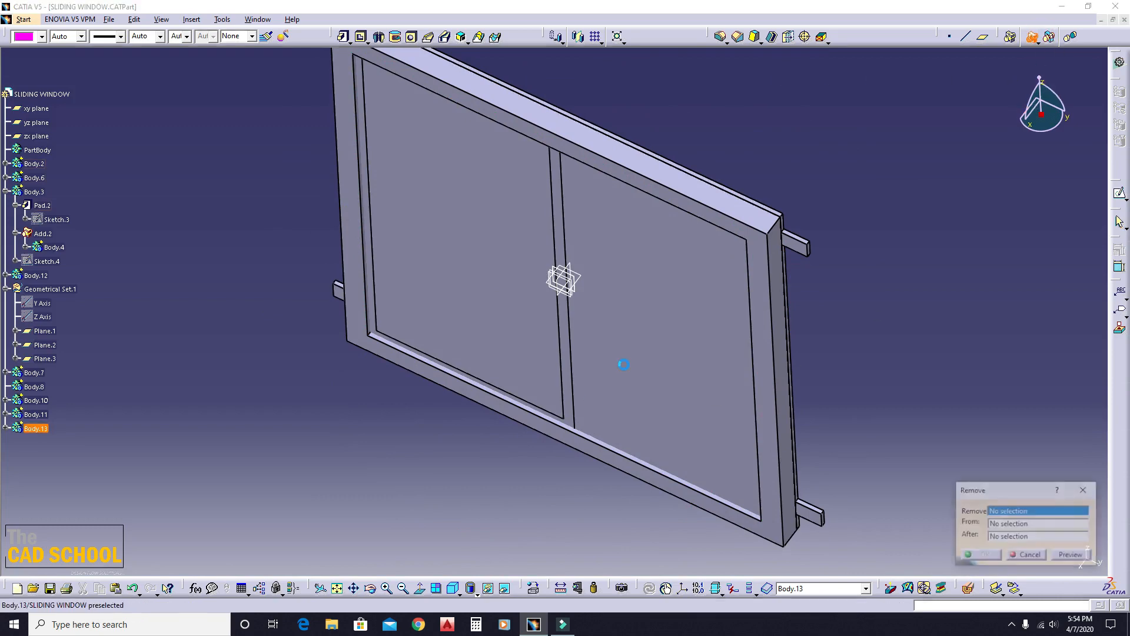
{"action": "left_click", "coordinate": [596, 455]}
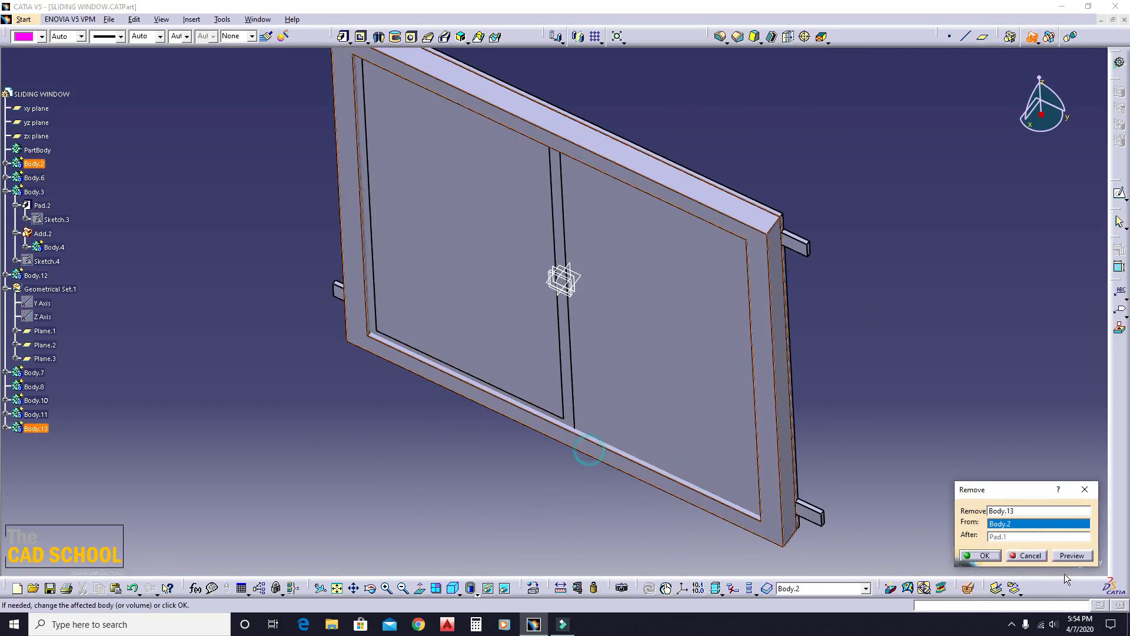
{"action": "left_click", "coordinate": [982, 556]}
{"action": "middle_click_drag", "start_coordinate": [390, 289], "coordinate": [715, 337]}
{"action": "middle_click_drag", "start_coordinate": [596, 484], "coordinate": [464, 391]}
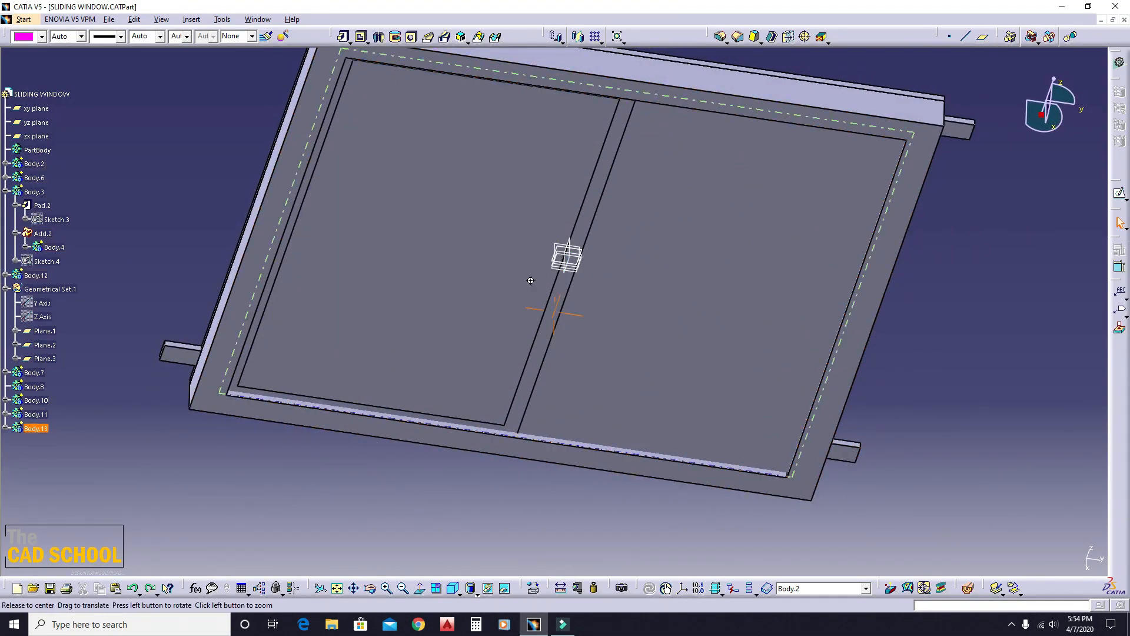
{"action": "middle_click_drag", "start_coordinate": [600, 277], "coordinate": [460, 285]}
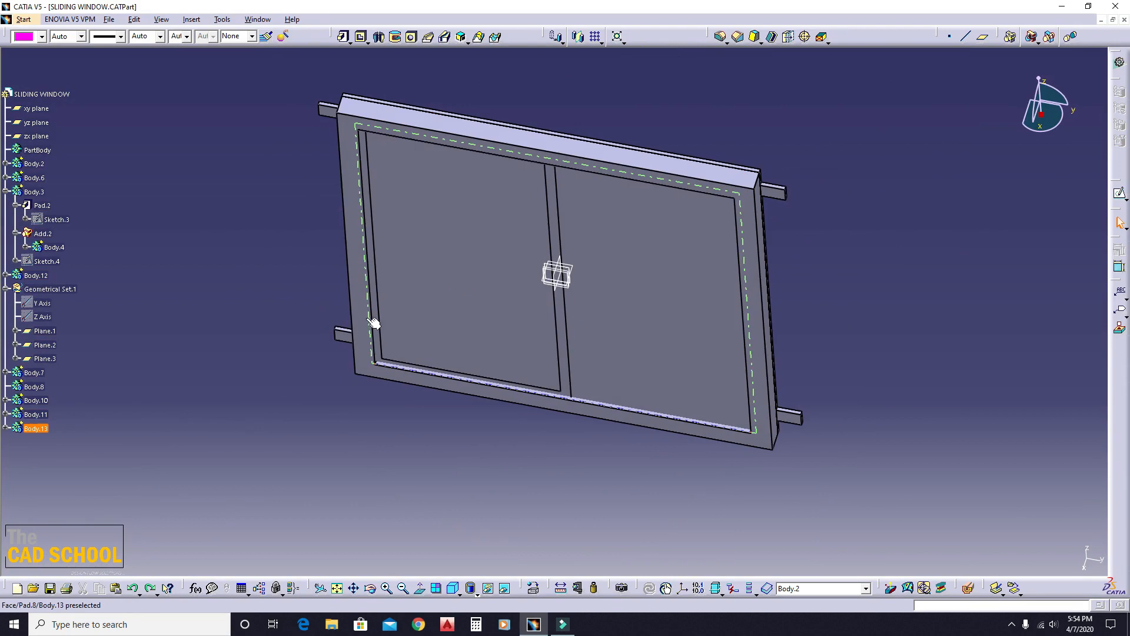
Copy Body.13 and paste the duplicate into the part with Paste Special, using the As Result format.
{"action": "right_click", "coordinate": [40, 429]}
{"action": "left_click", "coordinate": [63, 305]}
{"action": "right_click", "coordinate": [39, 430]}
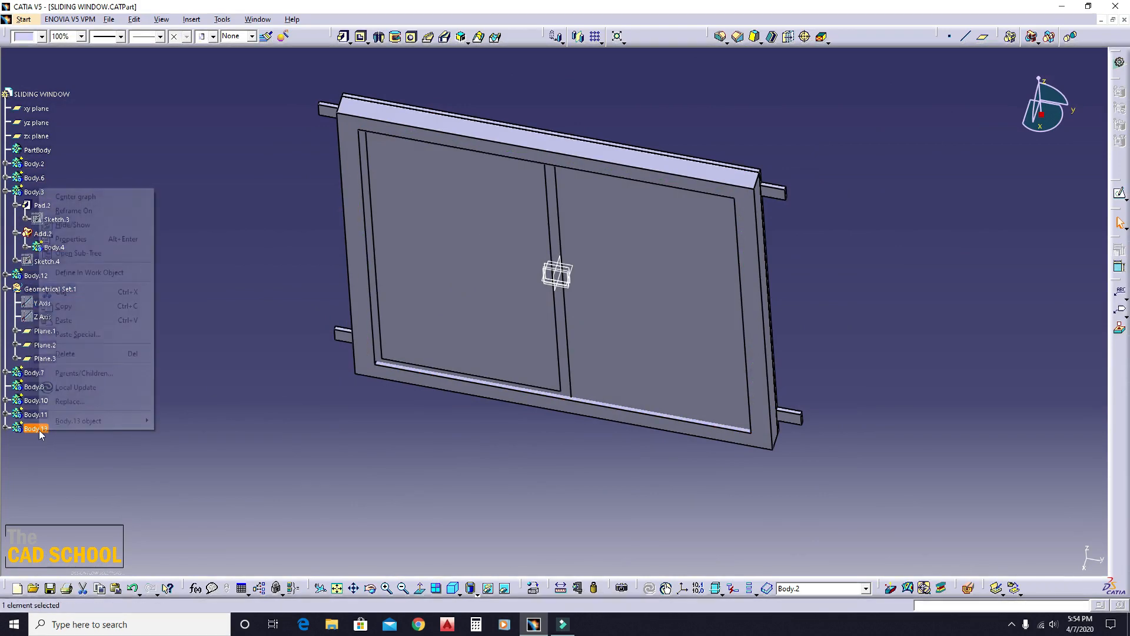
{"action": "left_click", "coordinate": [78, 333]}
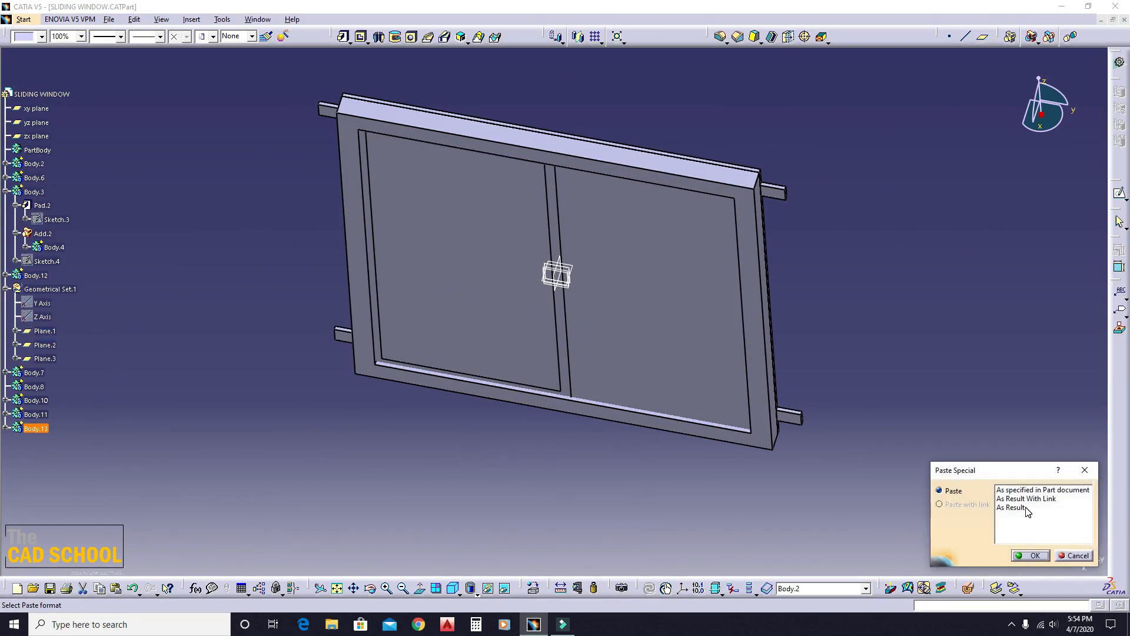
{"action": "left_click", "coordinate": [1028, 509]}
{"action": "left_click", "coordinate": [1033, 556]}
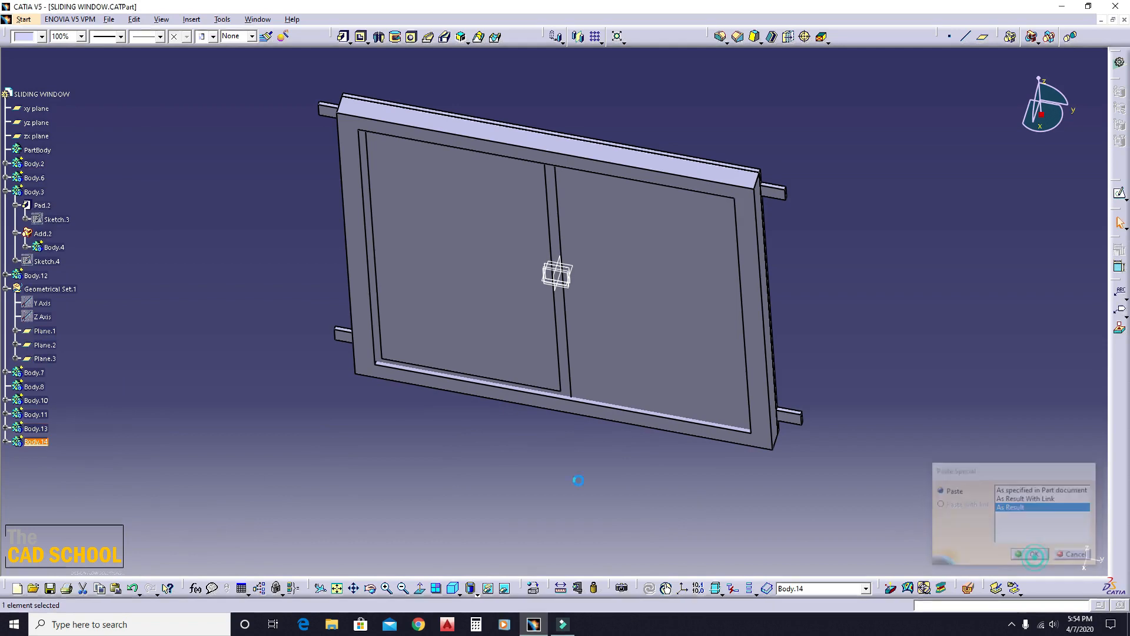
Try to mirror the pasted body, Body.14, about Plane.2 with the Symmetry transformation.
{"action": "left_click", "coordinate": [561, 39]}
{"action": "left_click", "coordinate": [572, 93]}
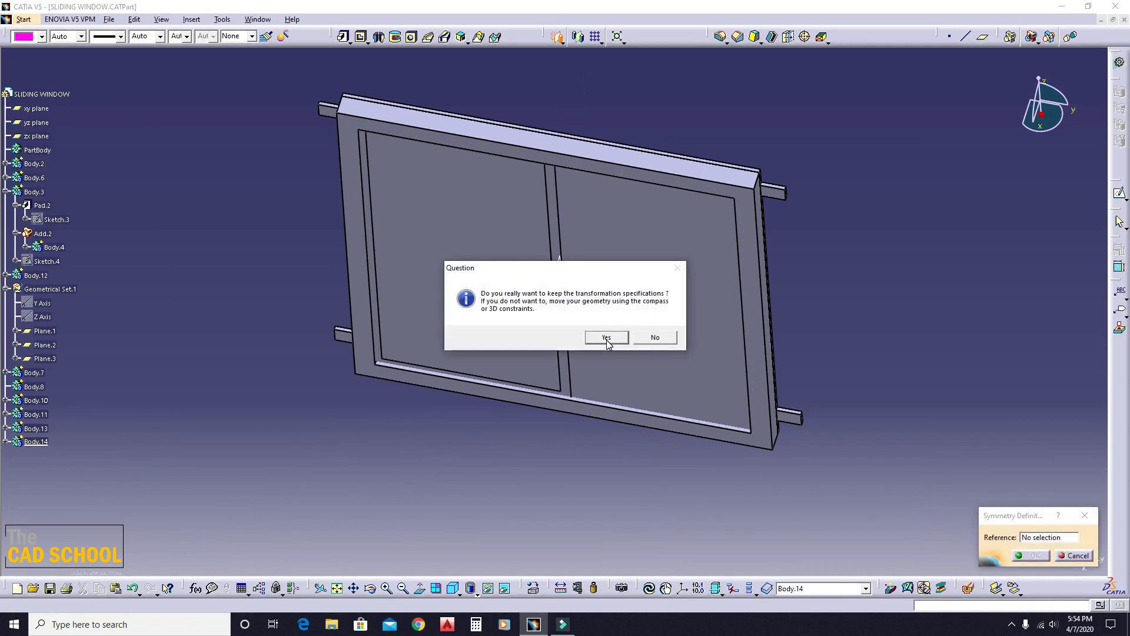
{"action": "left_click", "coordinate": [606, 334]}
{"action": "middle_click_drag", "start_coordinate": [416, 249], "coordinate": [669, 284]}
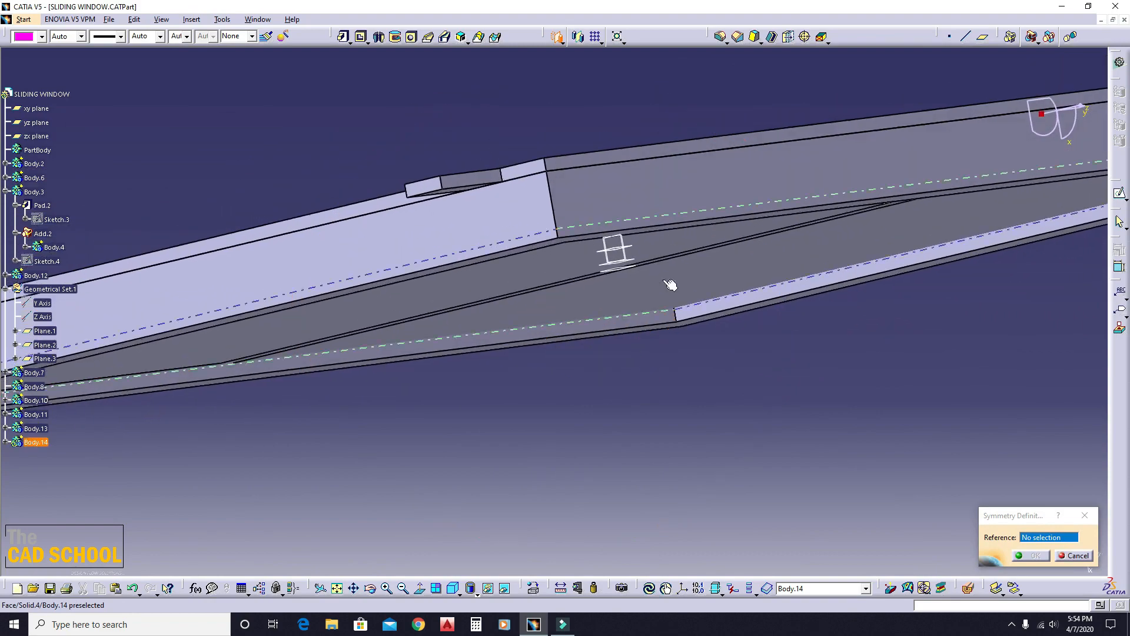
{"action": "left_click", "coordinate": [639, 263]}
{"action": "middle_click_drag", "start_coordinate": [814, 380], "coordinate": [628, 382]}
{"action": "right_click", "coordinate": [601, 230]}
{"action": "left_click", "coordinate": [631, 266]}
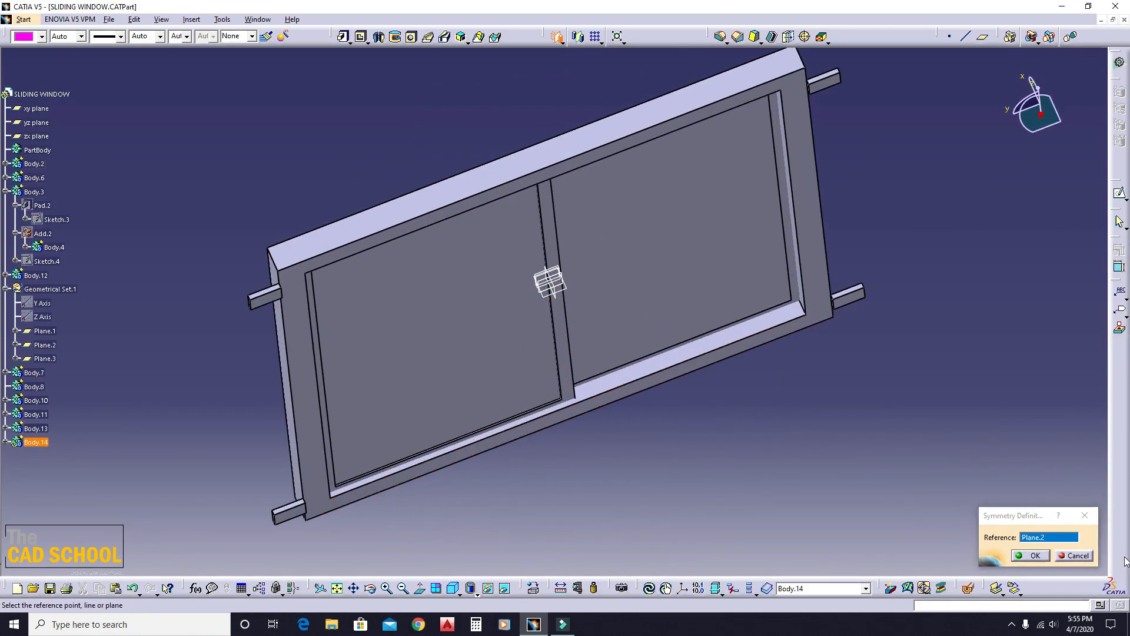
{"action": "left_click", "coordinate": [1032, 555]}
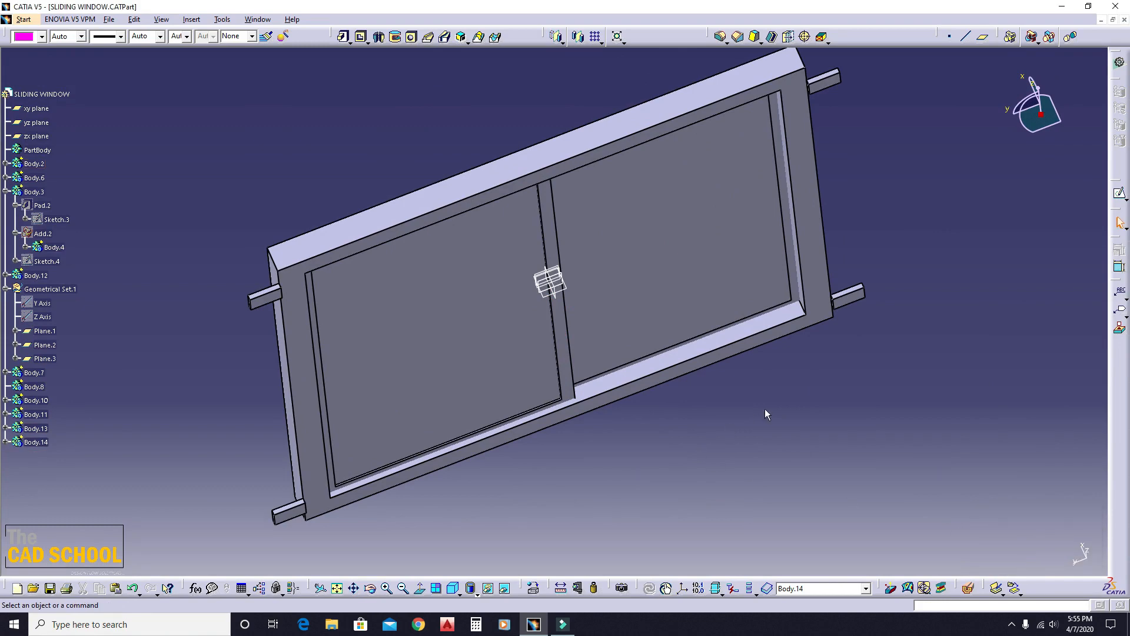
{"action": "key", "text": "ctrl+z"}
Hide the window grille and the sash on the opposite side of the outer frame.
{"action": "right_click", "coordinate": [488, 454]}
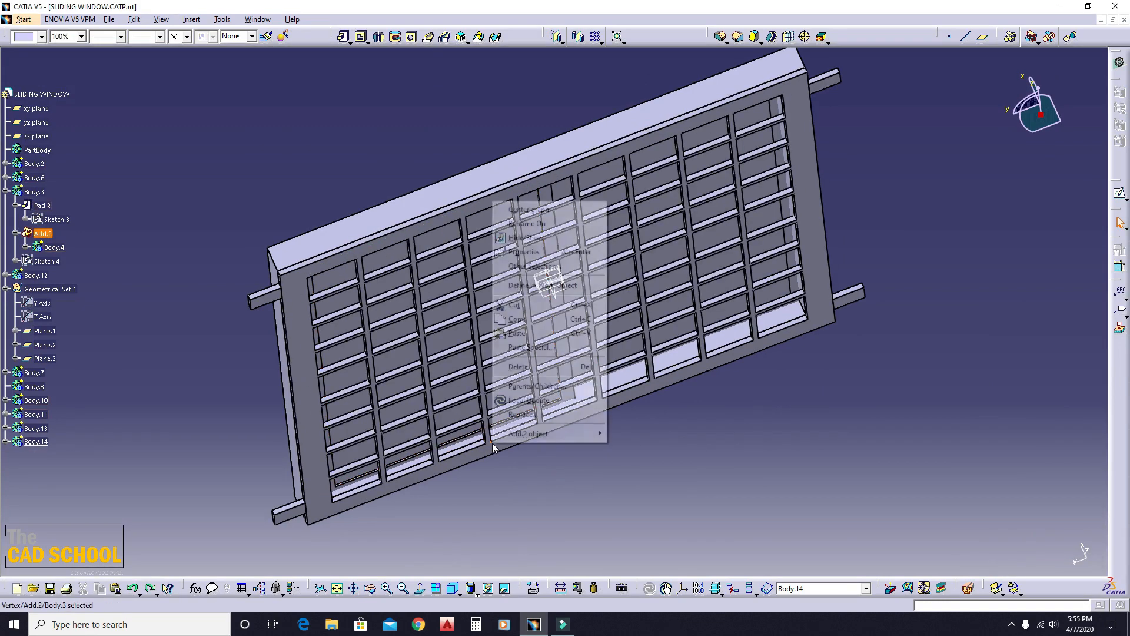
{"action": "left_click", "coordinate": [530, 265]}
{"action": "middle_click_drag", "start_coordinate": [306, 369], "coordinate": [686, 365]}
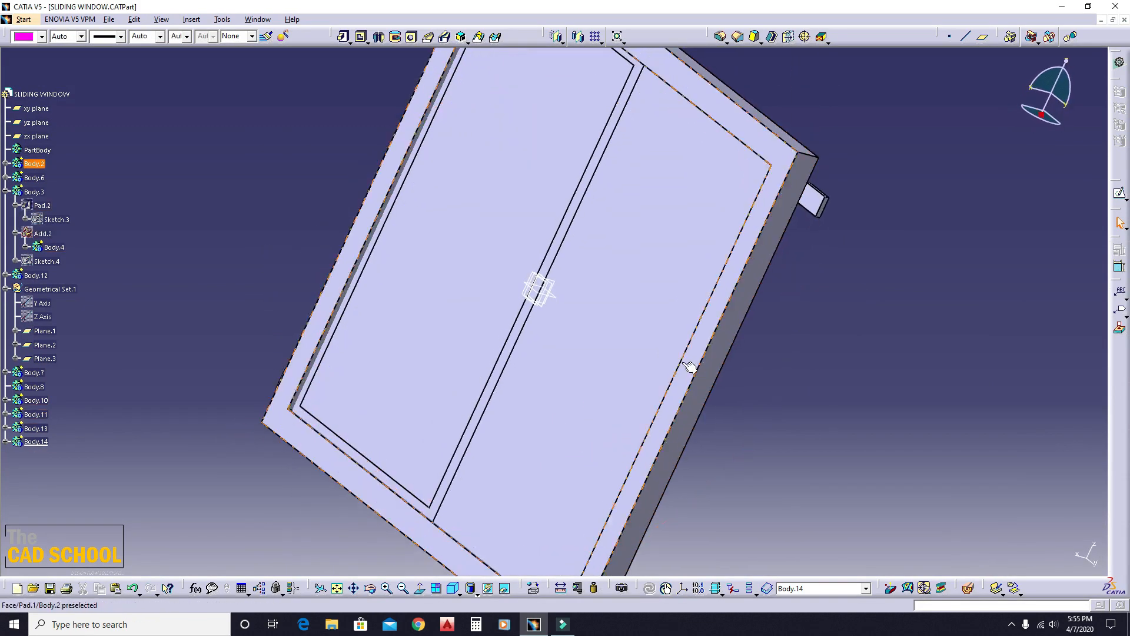
{"action": "left_click", "coordinate": [451, 283]}
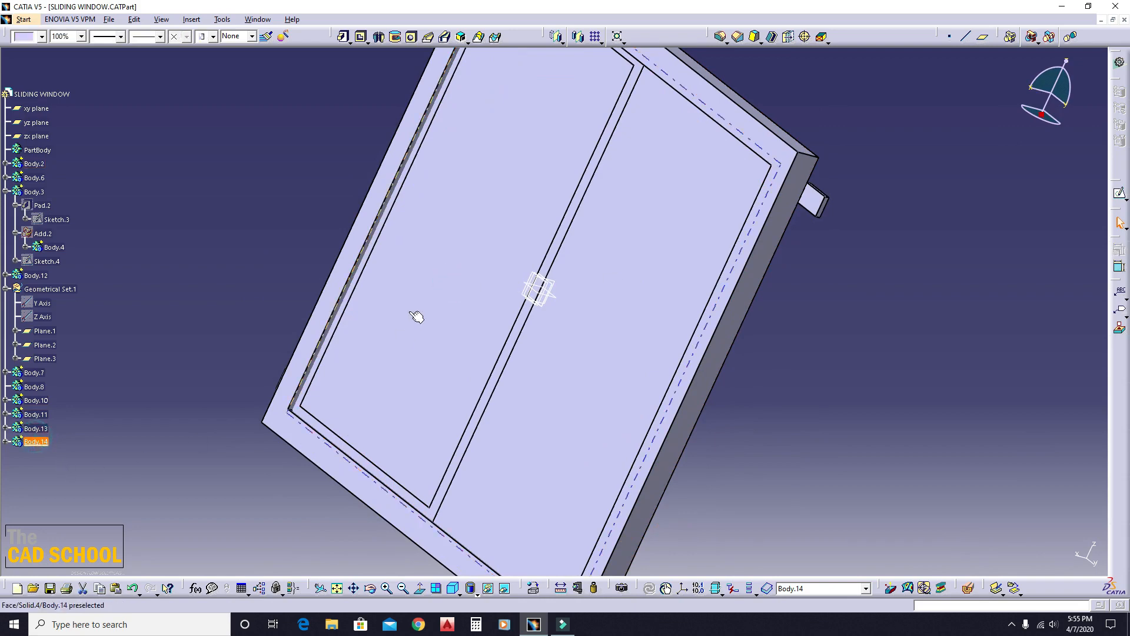
{"action": "middle_click_drag", "start_coordinate": [416, 315], "coordinate": [546, 252]}
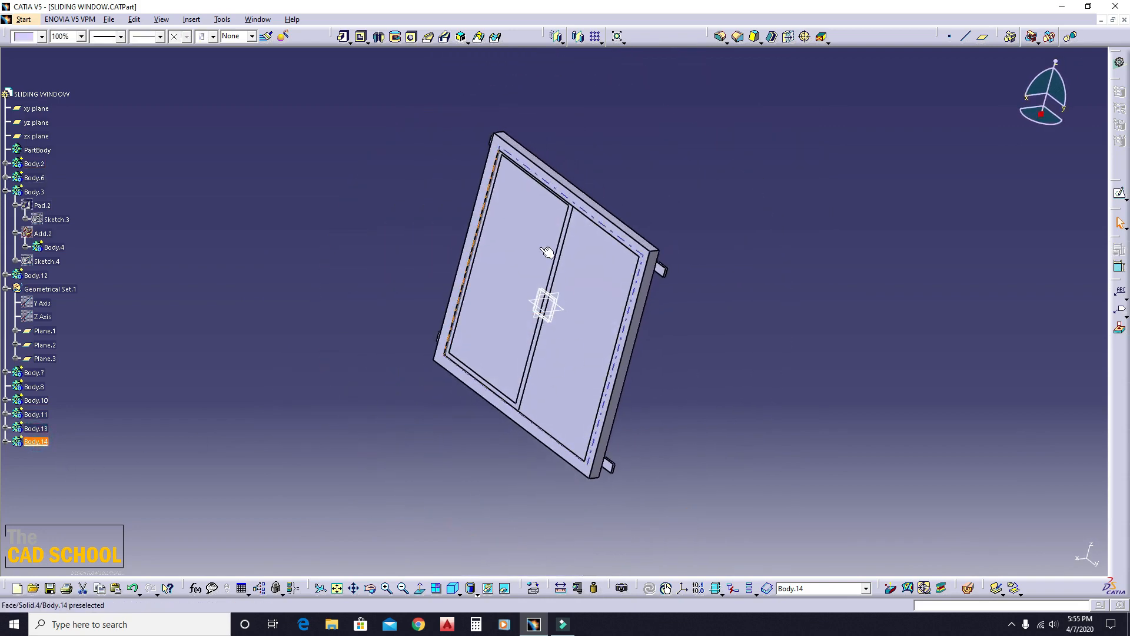
{"action": "right_click", "coordinate": [568, 224]}
{"action": "middle_click_drag", "start_coordinate": [669, 359], "coordinate": [647, 386]}
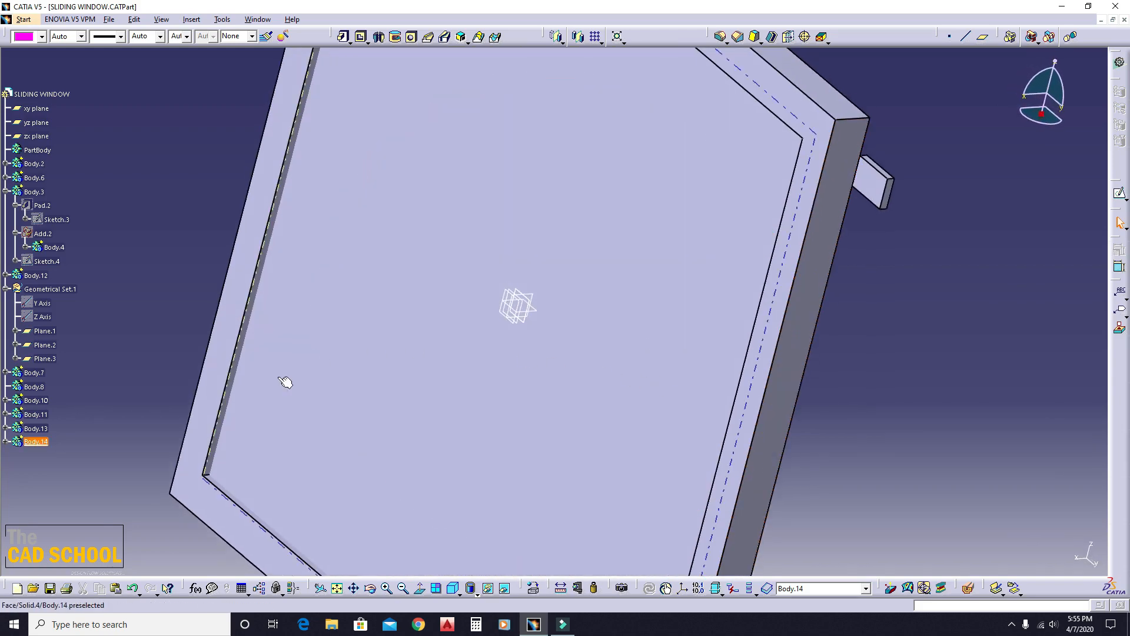
Mirror Body.14 about Plane.3 with Symmetry, keeping the transformation specifications.
{"action": "right_click", "coordinate": [52, 448]}
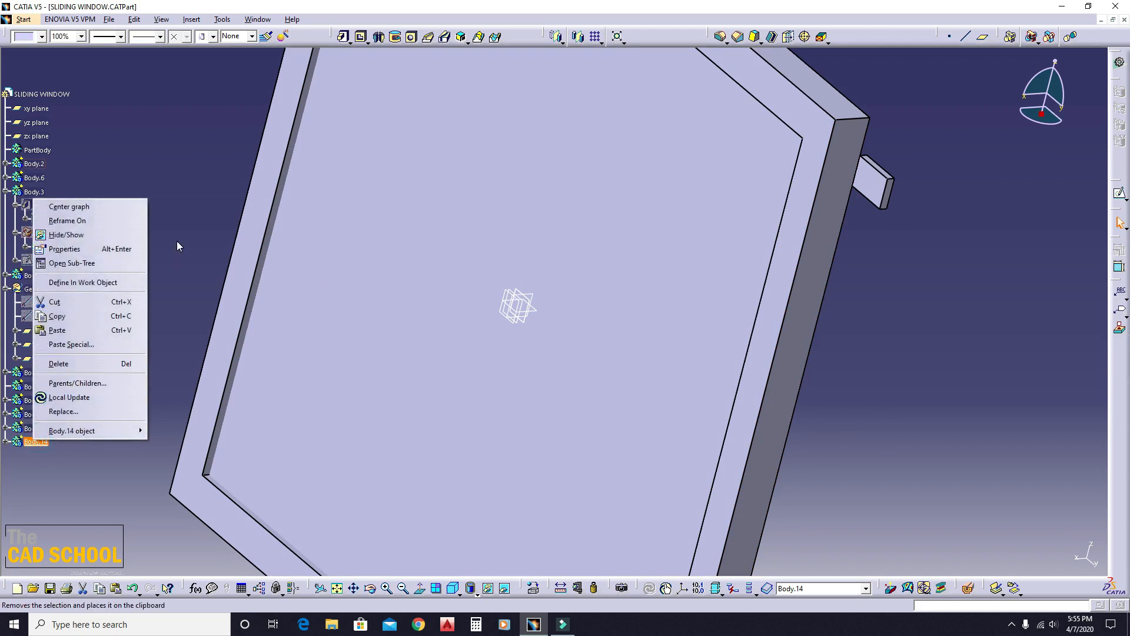
{"action": "key", "text": "Escape"}
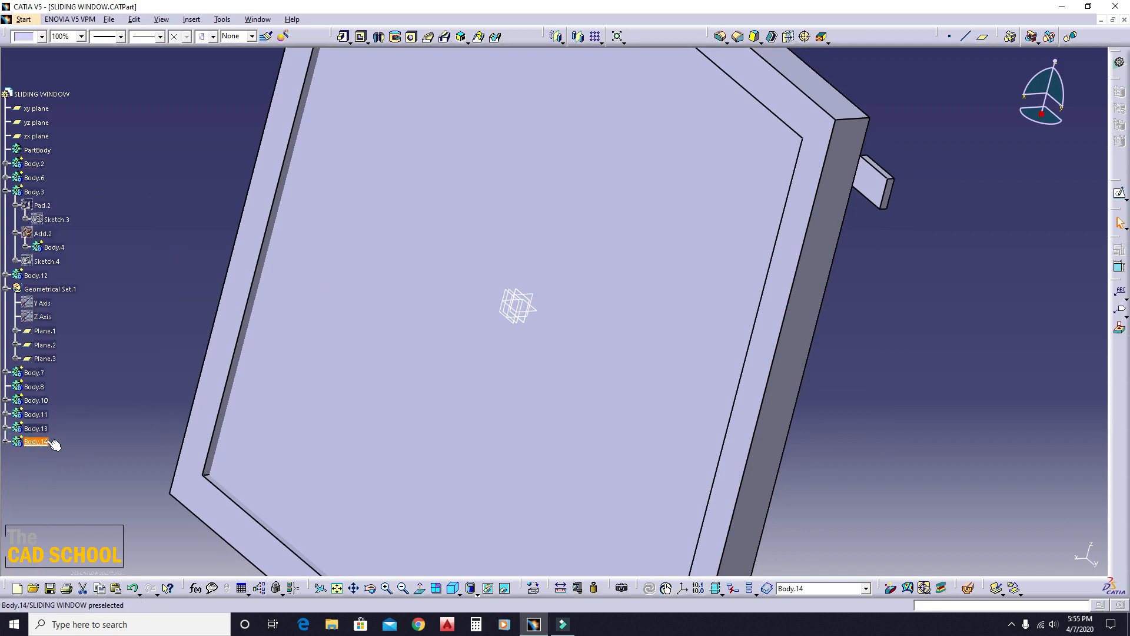
{"action": "left_click", "coordinate": [926, 389]}
{"action": "left_click", "coordinate": [556, 38]}
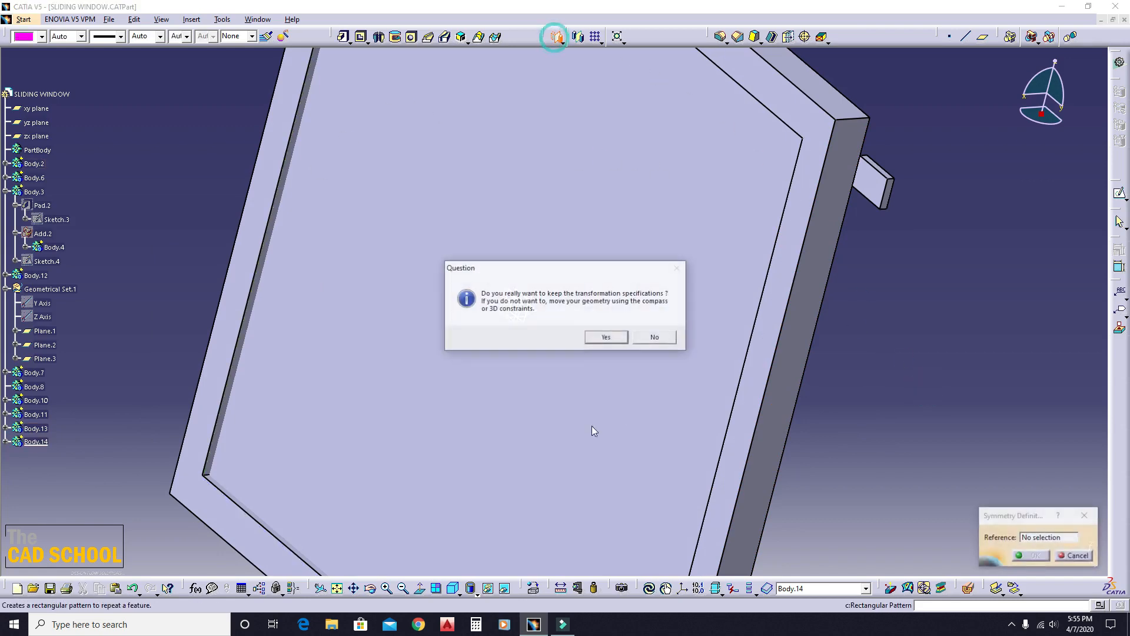
{"action": "left_click", "coordinate": [611, 336]}
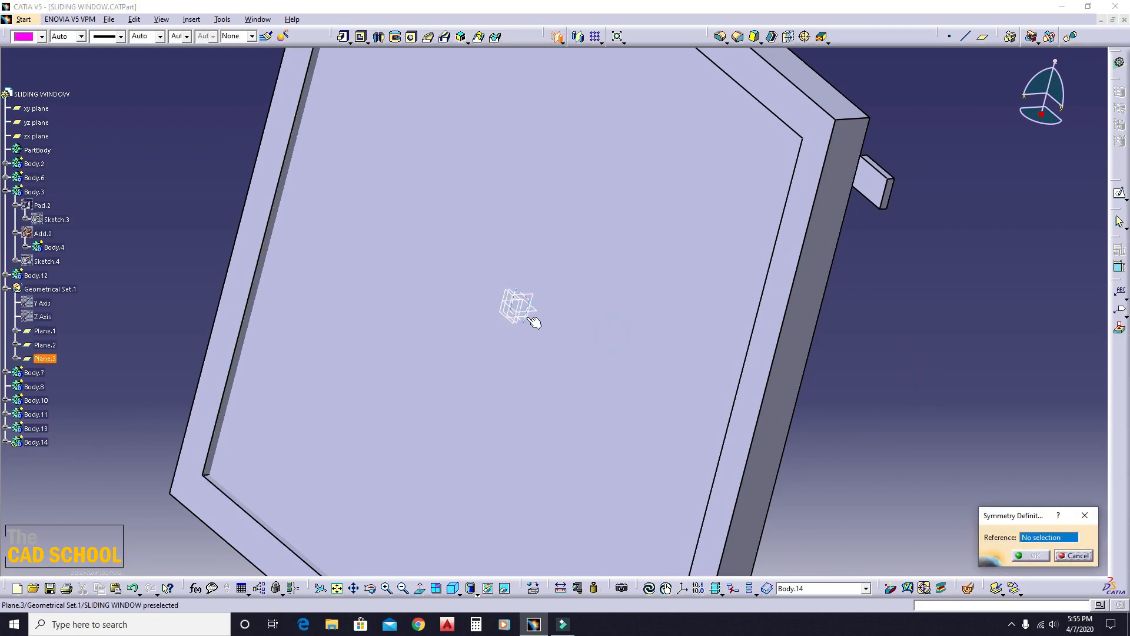
{"action": "left_click", "coordinate": [529, 317]}
{"action": "middle_click_drag", "start_coordinate": [648, 349], "coordinate": [548, 339]}
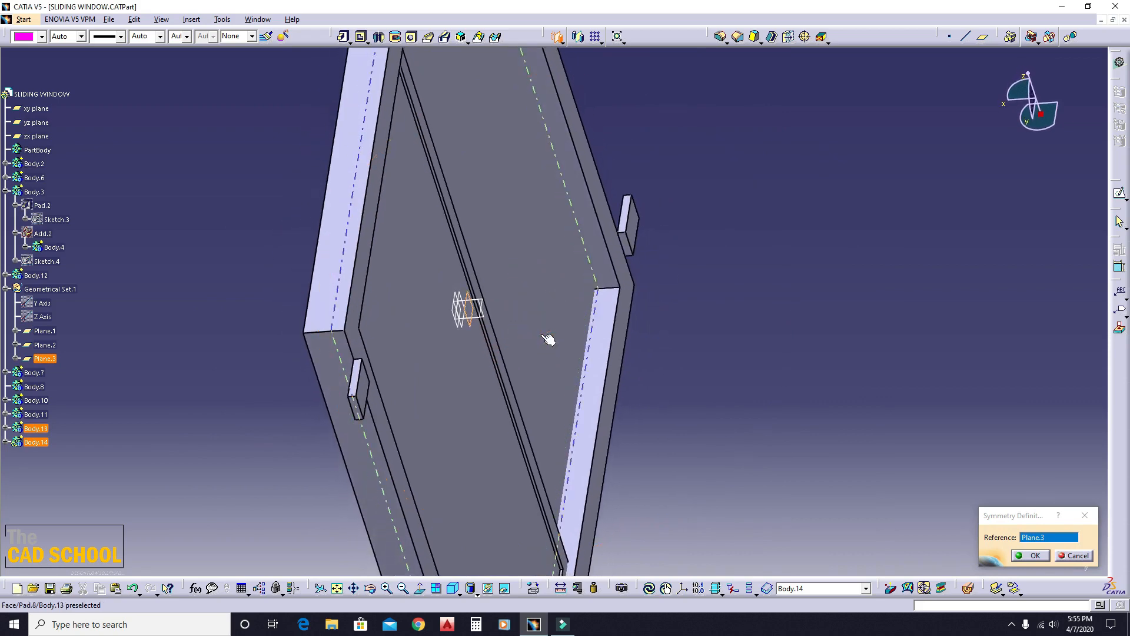
{"action": "left_click", "coordinate": [1029, 555]}
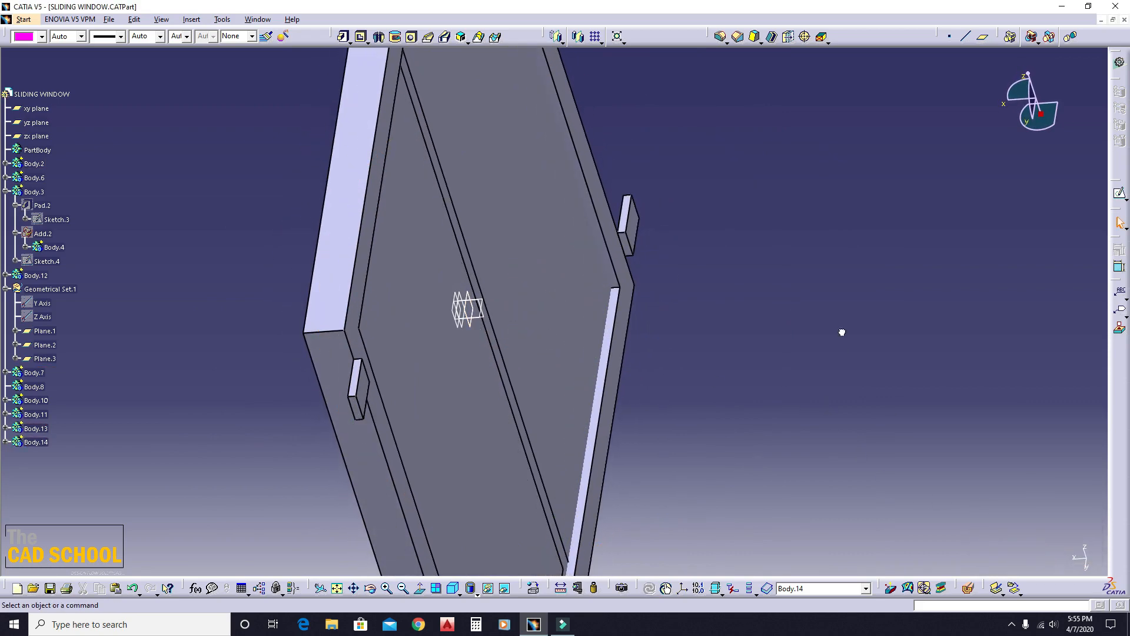
{"action": "middle_click_drag", "start_coordinate": [842, 332], "coordinate": [404, 279]}
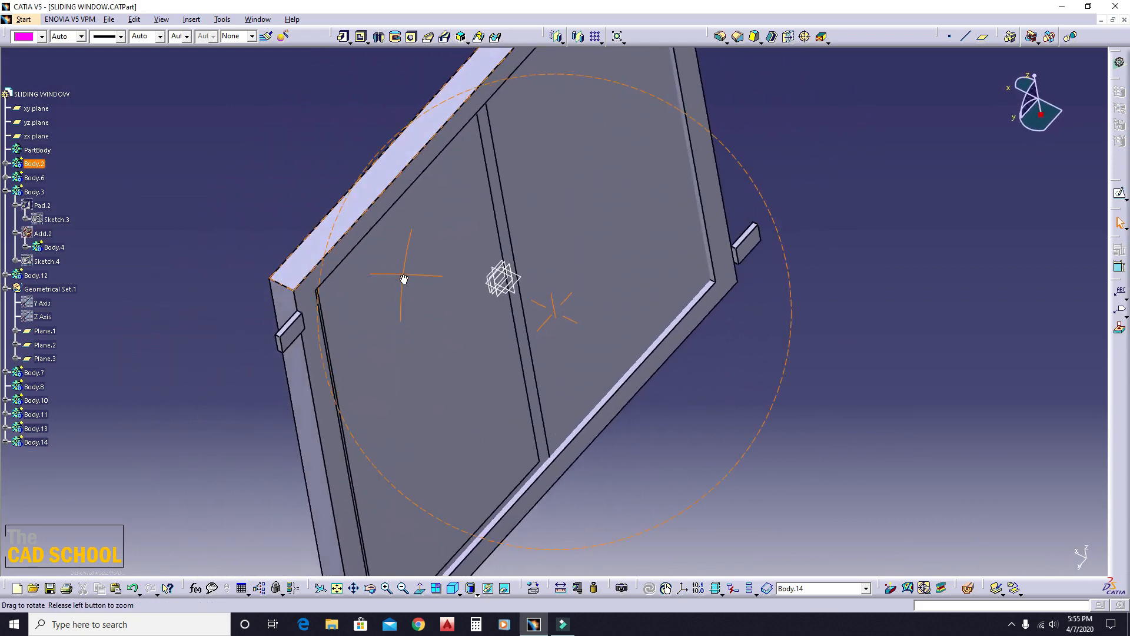
{"action": "left_click", "coordinate": [757, 383]}
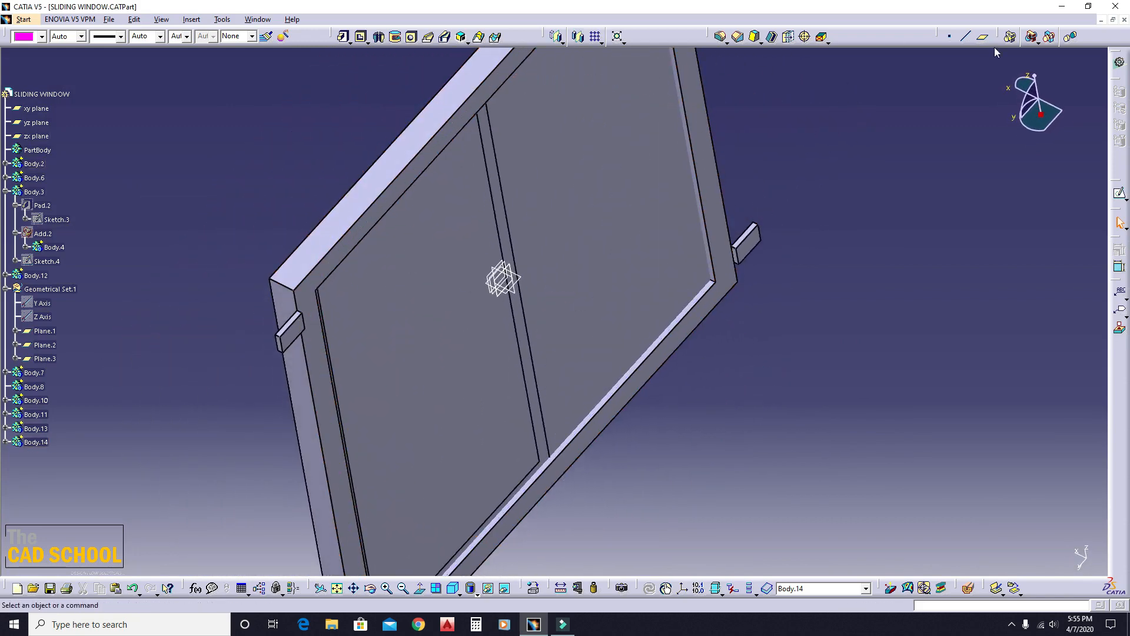
{"action": "left_click", "coordinate": [1031, 38]}
{"action": "left_click", "coordinate": [657, 242]}
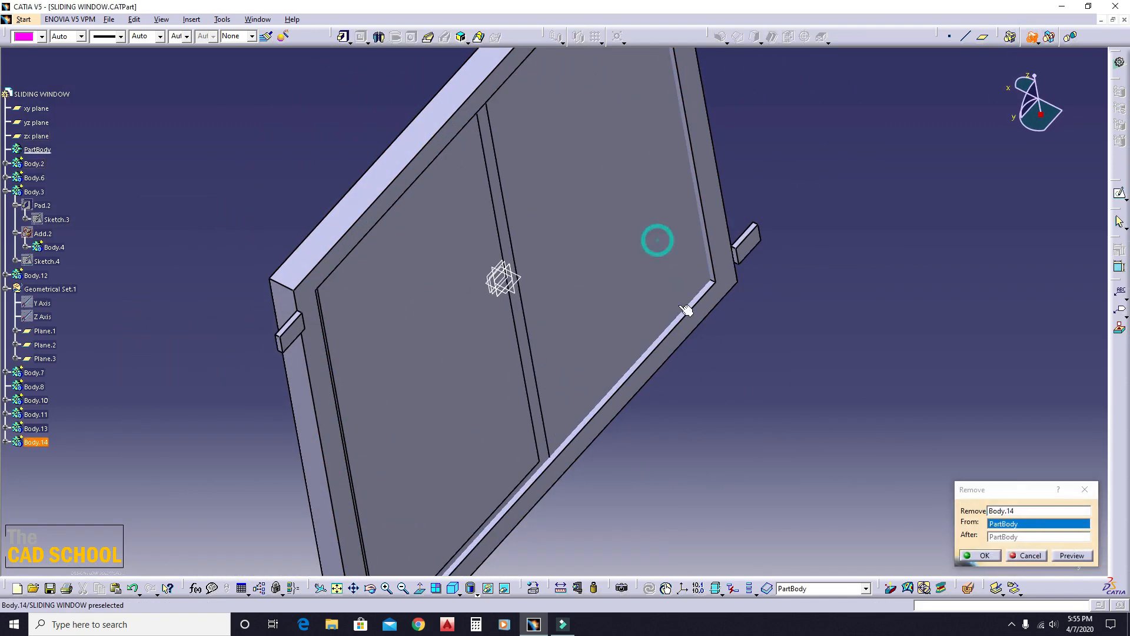
{"action": "left_click", "coordinate": [654, 271]}
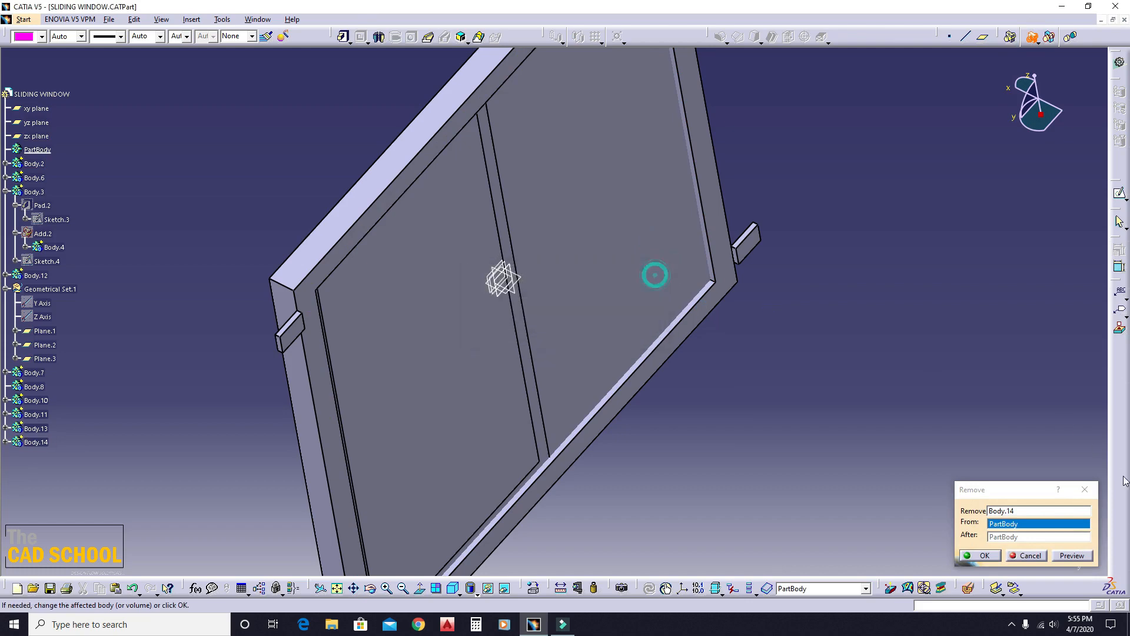
{"action": "left_click", "coordinate": [1092, 492]}
{"action": "left_click", "coordinate": [981, 443]}
{"action": "left_click", "coordinate": [1033, 39]}
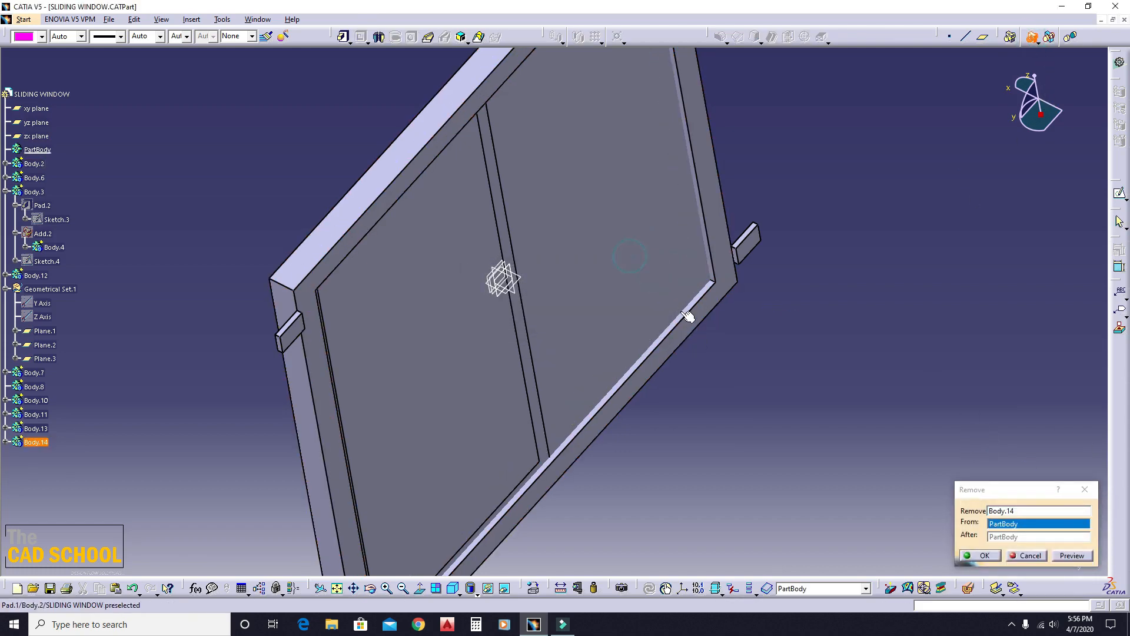
{"action": "left_click", "coordinate": [683, 317]}
{"action": "left_click", "coordinate": [654, 272]}
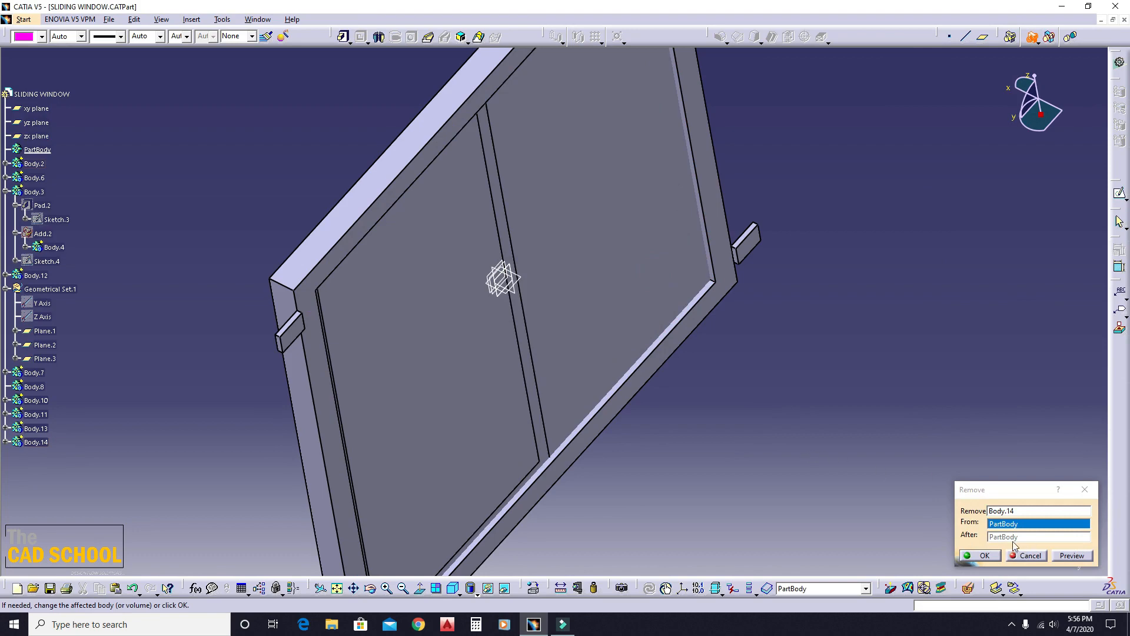
{"action": "left_click", "coordinate": [1084, 493]}
{"action": "left_click", "coordinate": [859, 436]}
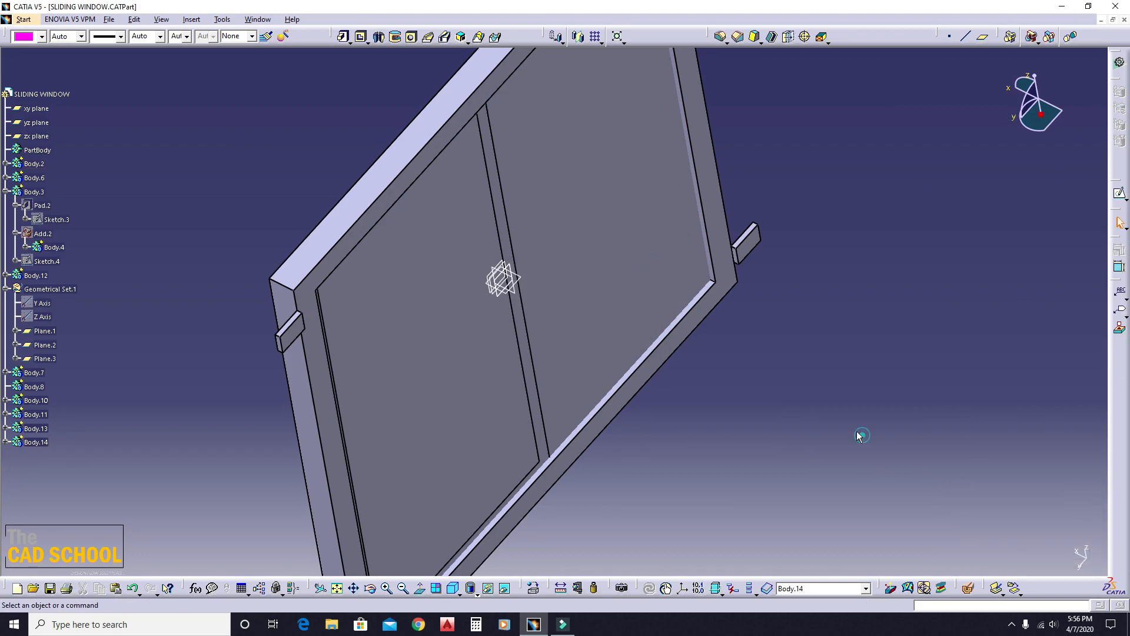
Subtract Body.14 from the outer frame Body.2 with a Remove operation.
{"action": "left_click", "coordinate": [1033, 38]}
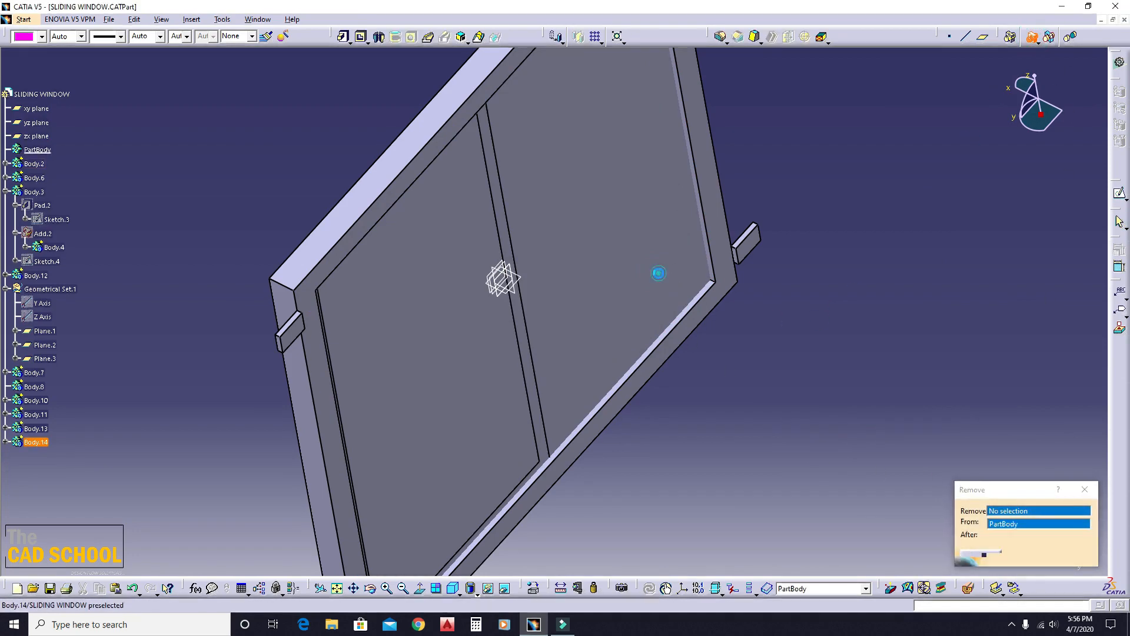
{"action": "left_click", "coordinate": [702, 309]}
{"action": "left_click", "coordinate": [966, 556]}
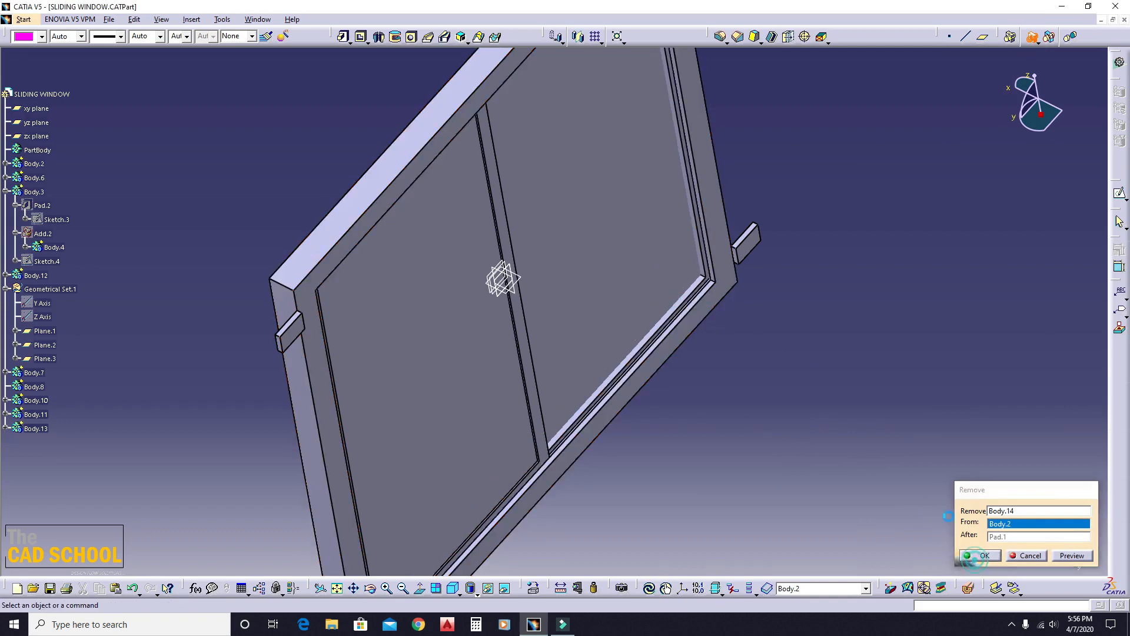
Subtract Body.13 from the outer frame Body.2 with a second Remove operation.
{"action": "left_click", "coordinate": [1031, 37]}
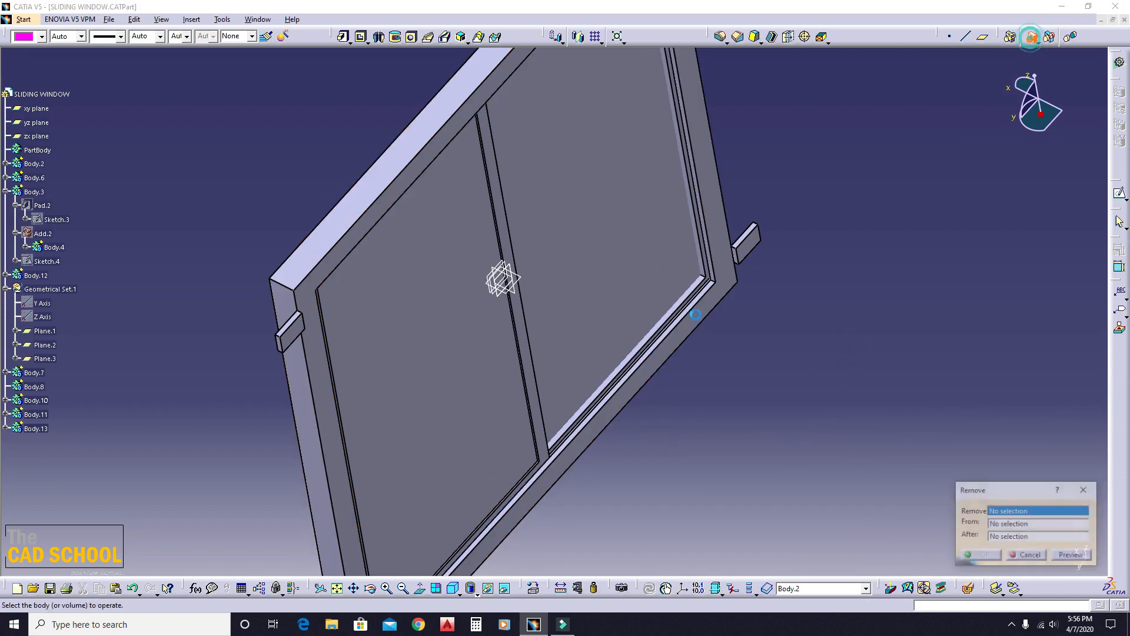
{"action": "middle_click_drag", "start_coordinate": [765, 312], "coordinate": [394, 353]}
{"action": "left_click", "coordinate": [395, 354]}
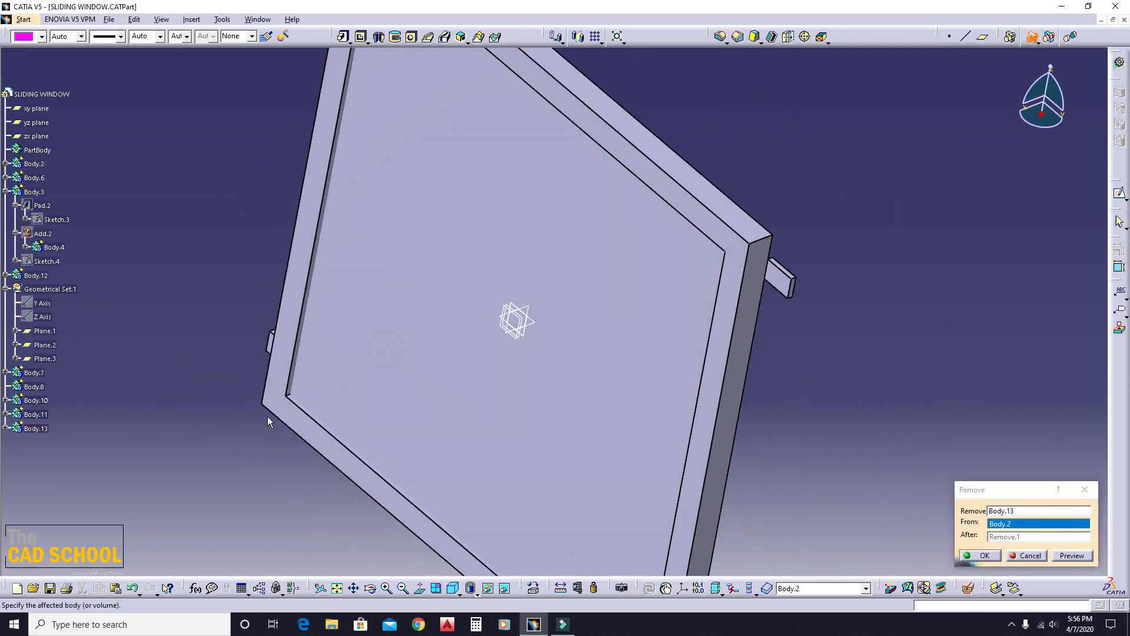
{"action": "left_click", "coordinate": [982, 556]}
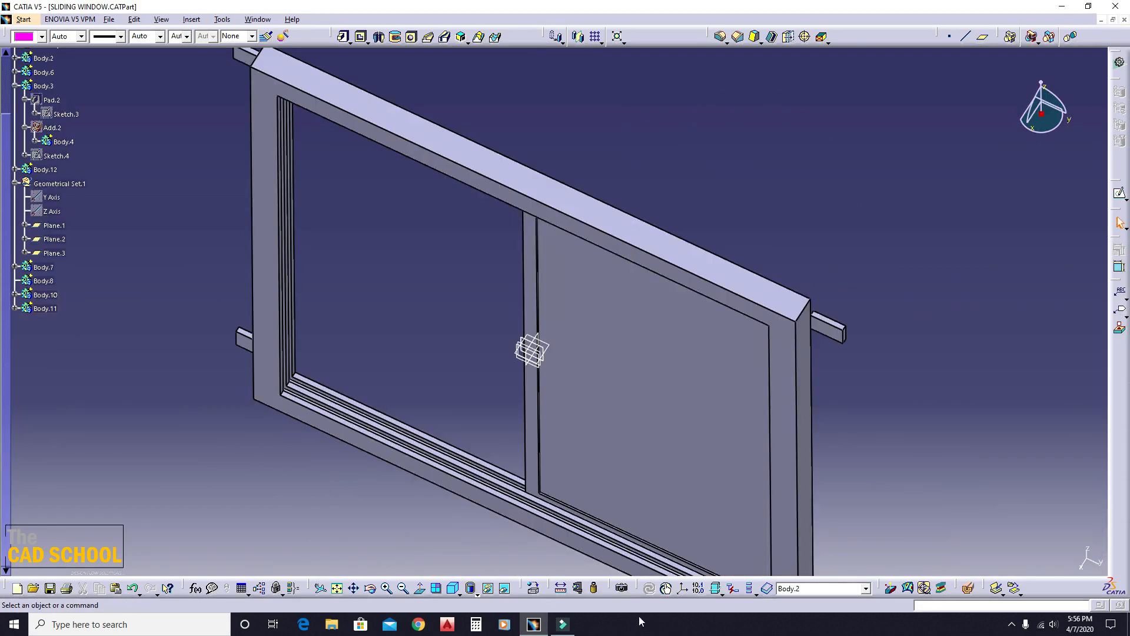
{"action": "middle_click_drag", "start_coordinate": [533, 353], "coordinate": [523, 386]}
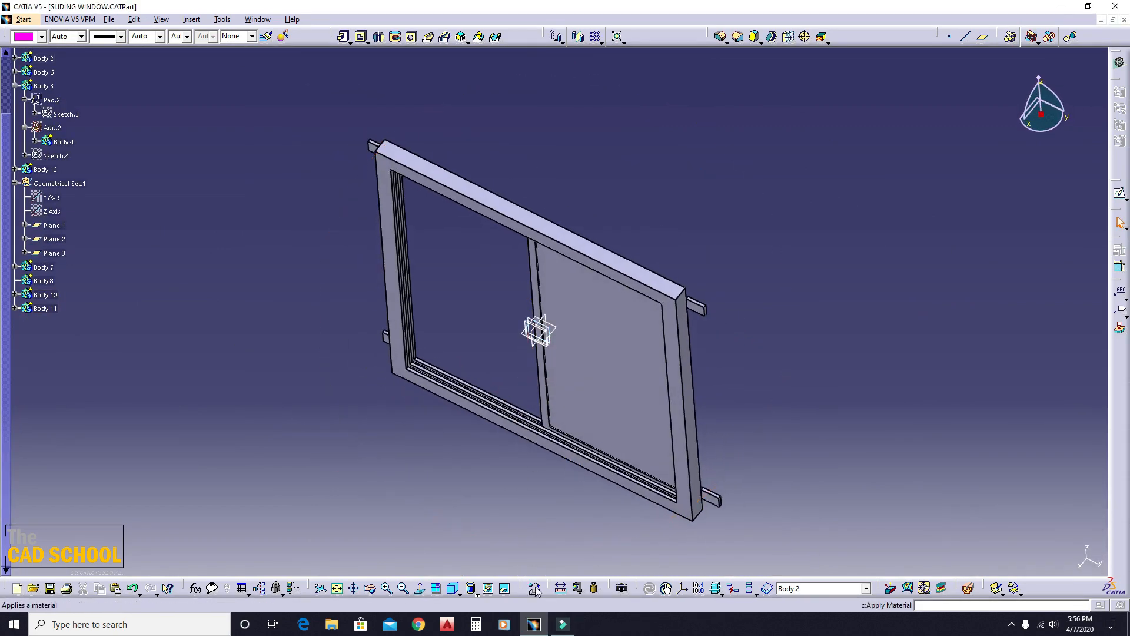
Restore the hidden glass pane Body.7, its sash frame Body.6 and the window grille Body.3 to the visible space.
{"action": "left_click", "coordinate": [509, 587]}
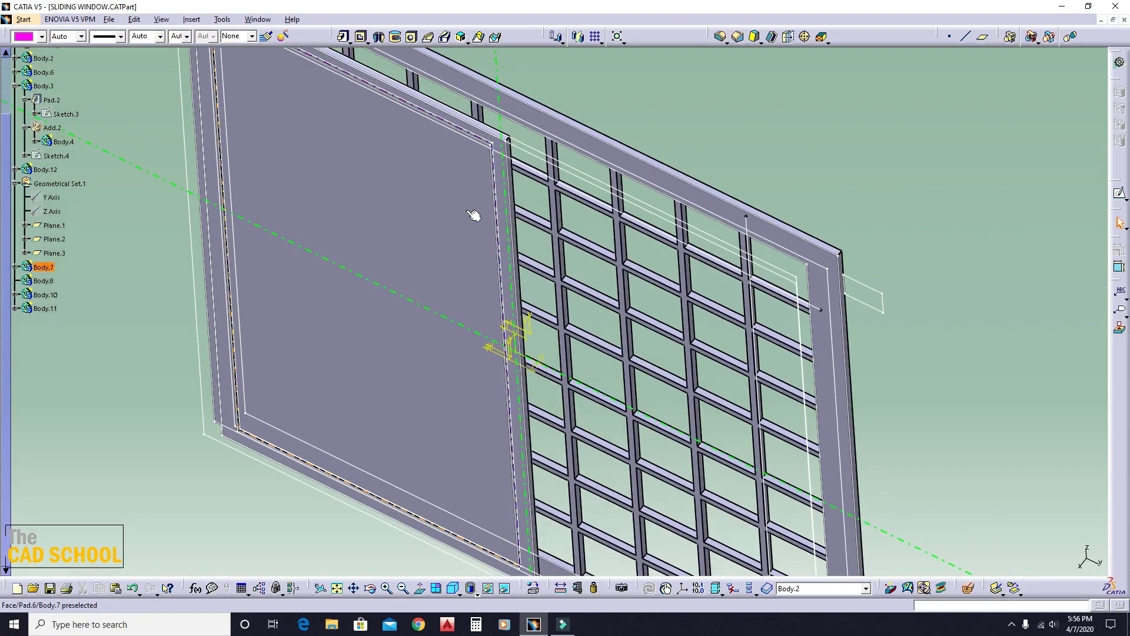
{"action": "right_click", "coordinate": [442, 185]}
{"action": "left_click", "coordinate": [474, 221]}
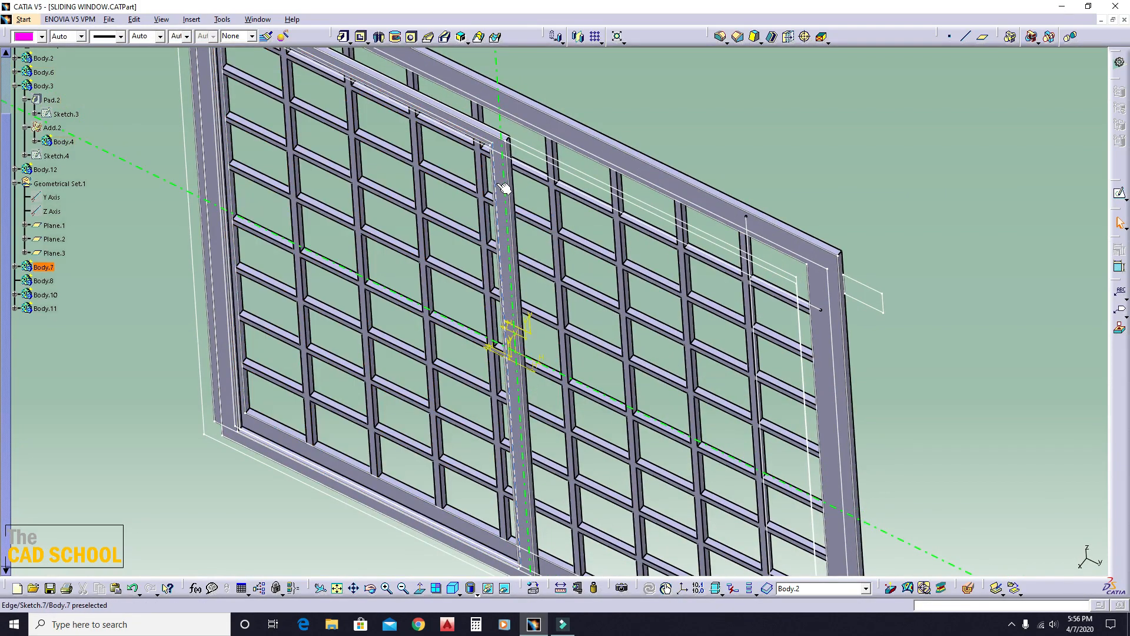
{"action": "middle_click_drag", "start_coordinate": [343, 204], "coordinate": [457, 151]}
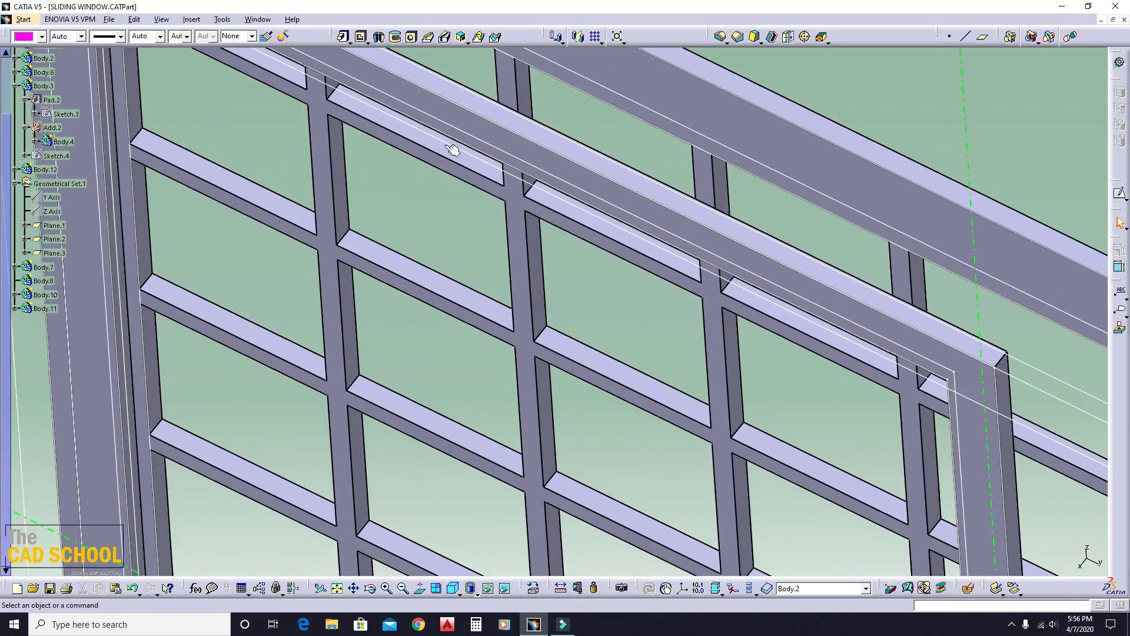
{"action": "right_click", "coordinate": [510, 119]}
{"action": "left_click", "coordinate": [518, 152]}
{"action": "right_click", "coordinate": [516, 219]}
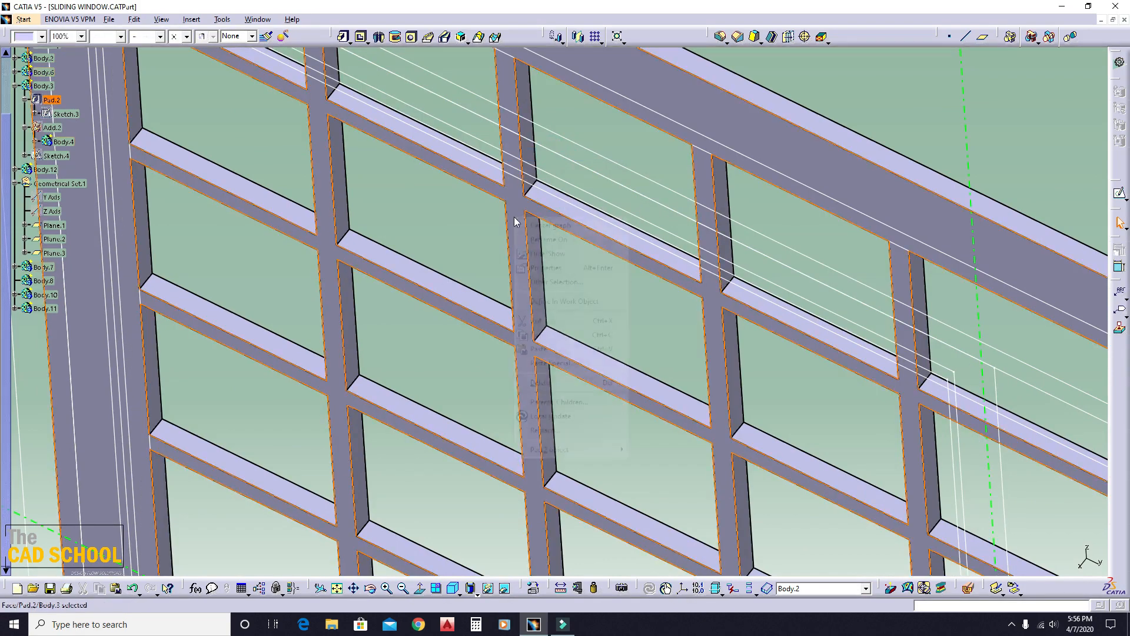
{"action": "left_click", "coordinate": [552, 255]}
{"action": "middle_click_drag", "start_coordinate": [345, 227], "coordinate": [401, 400]}
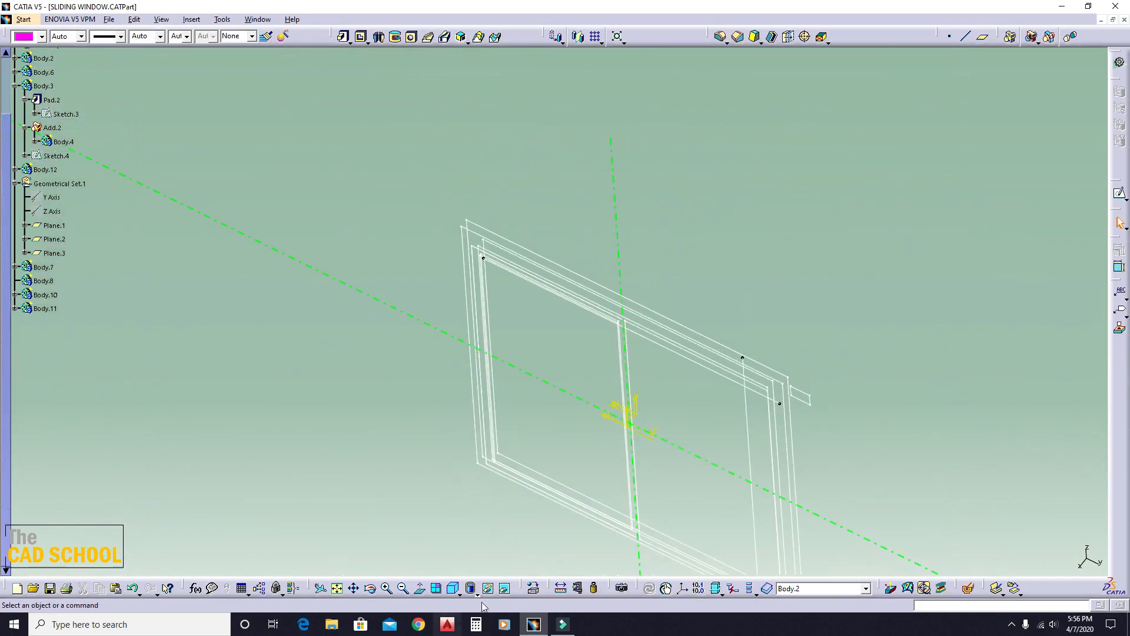
{"action": "left_click", "coordinate": [511, 589]}
Join Body.12 to the window grille Body.3 with an Add operation.
{"action": "middle_click_drag", "start_coordinate": [707, 411], "coordinate": [784, 194]}
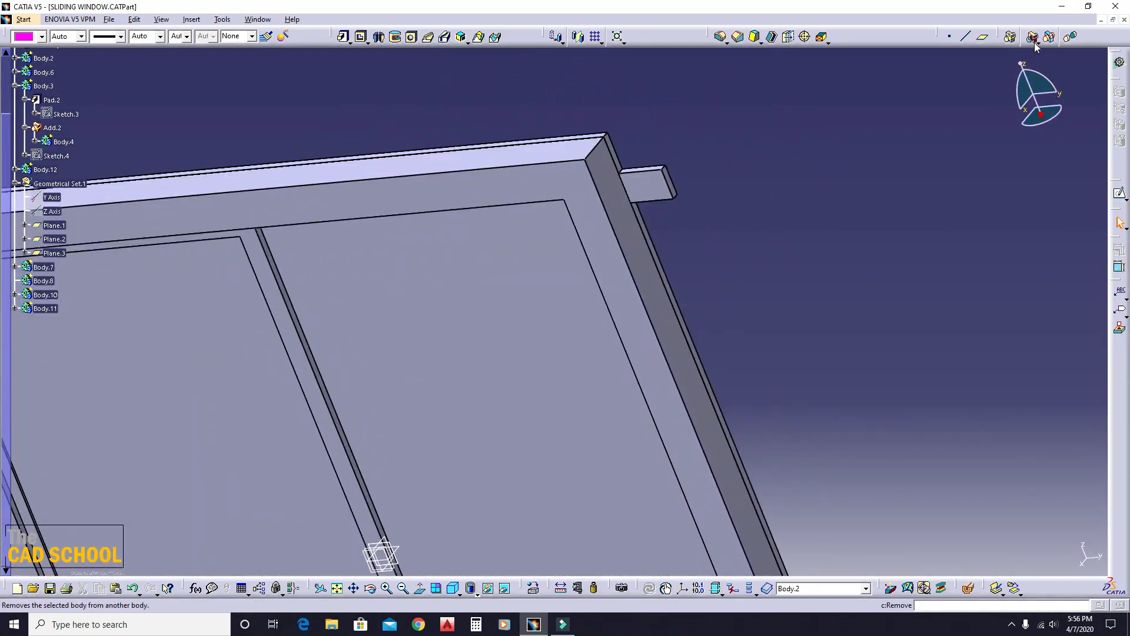
{"action": "left_click", "coordinate": [643, 180]}
{"action": "left_click", "coordinate": [613, 145]}
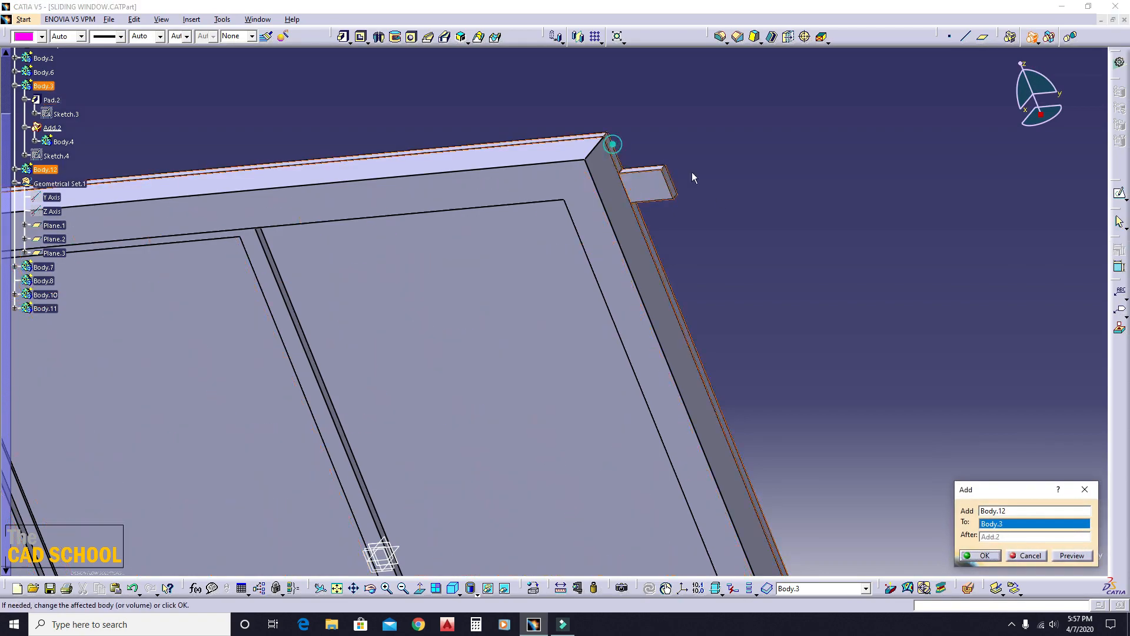
{"action": "left_click", "coordinate": [982, 555]}
Save the part and hide the reference planes Plane.1, Plane.2 and Plane.3 at the window's centre.
{"action": "middle_click_drag", "start_coordinate": [714, 290], "coordinate": [742, 377]}
{"action": "middle_click_drag", "start_coordinate": [539, 482], "coordinate": [777, 366]}
{"action": "key", "text": "ctrl+s"}
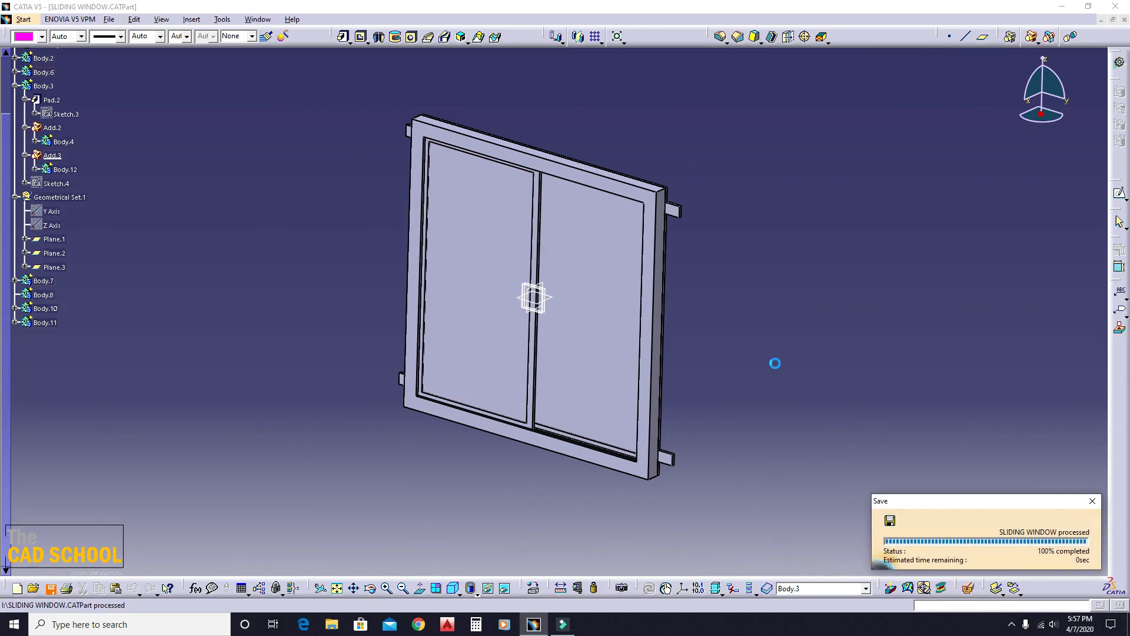
{"action": "left_click_drag", "start_coordinate": [318, 211], "coordinate": [600, 358]}
{"action": "left_click", "coordinate": [490, 589]}
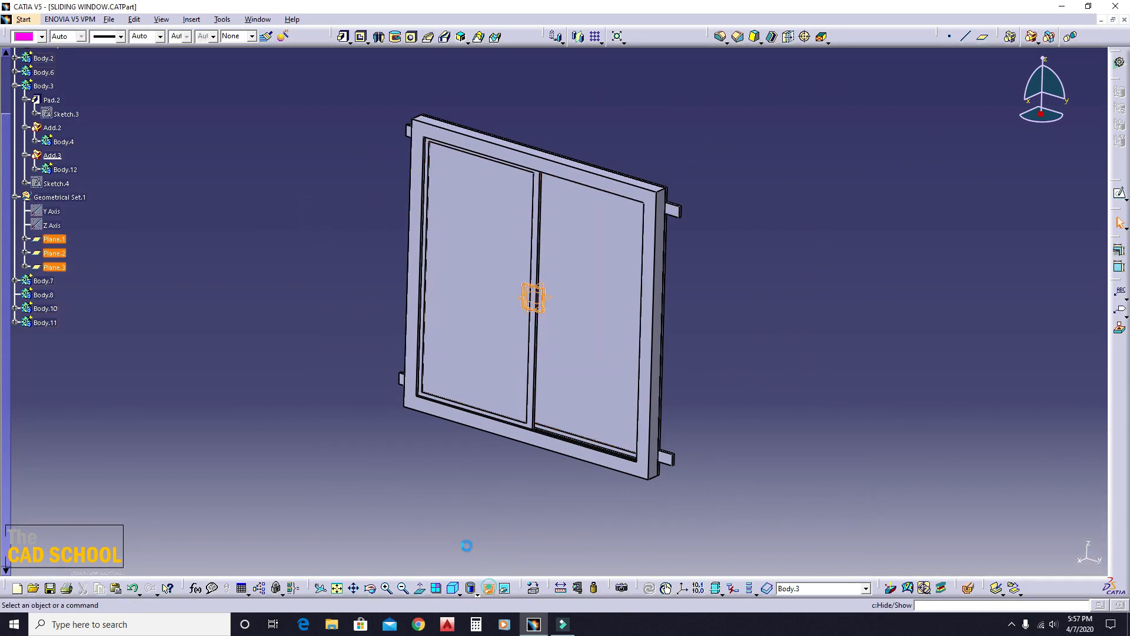
Apply the Steel material from the Metal category to the window grille Body.3.
{"action": "middle_click_drag", "start_coordinate": [484, 319], "coordinate": [471, 354]}
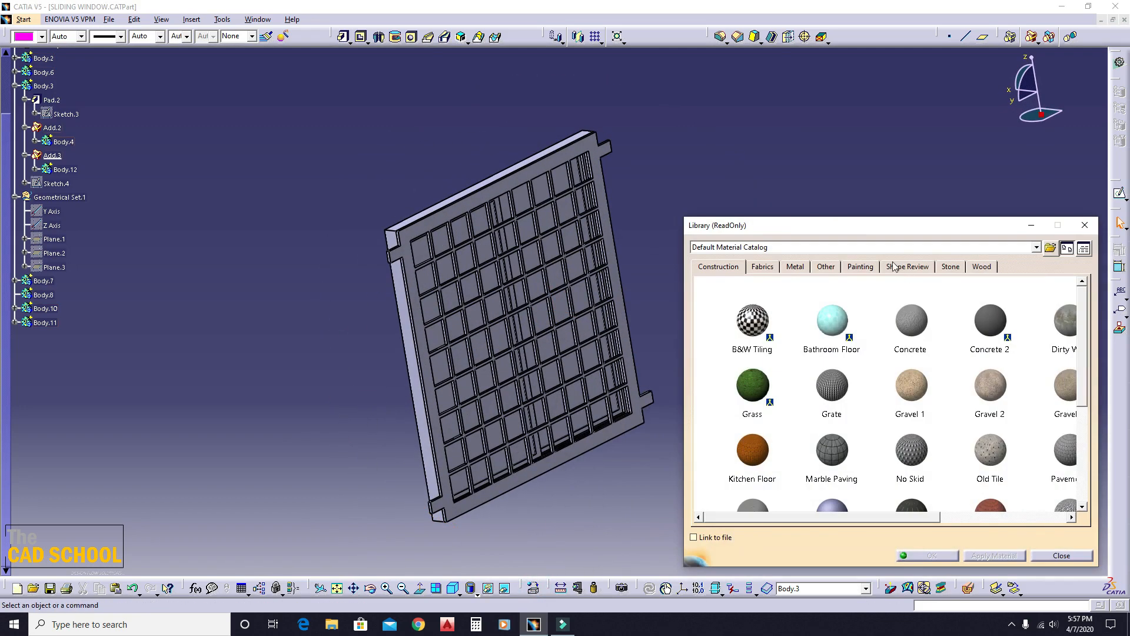
{"action": "left_click", "coordinate": [794, 266]}
{"action": "scroll", "coordinate": [760, 406], "scroll_direction": "down", "scroll_amount": 2}
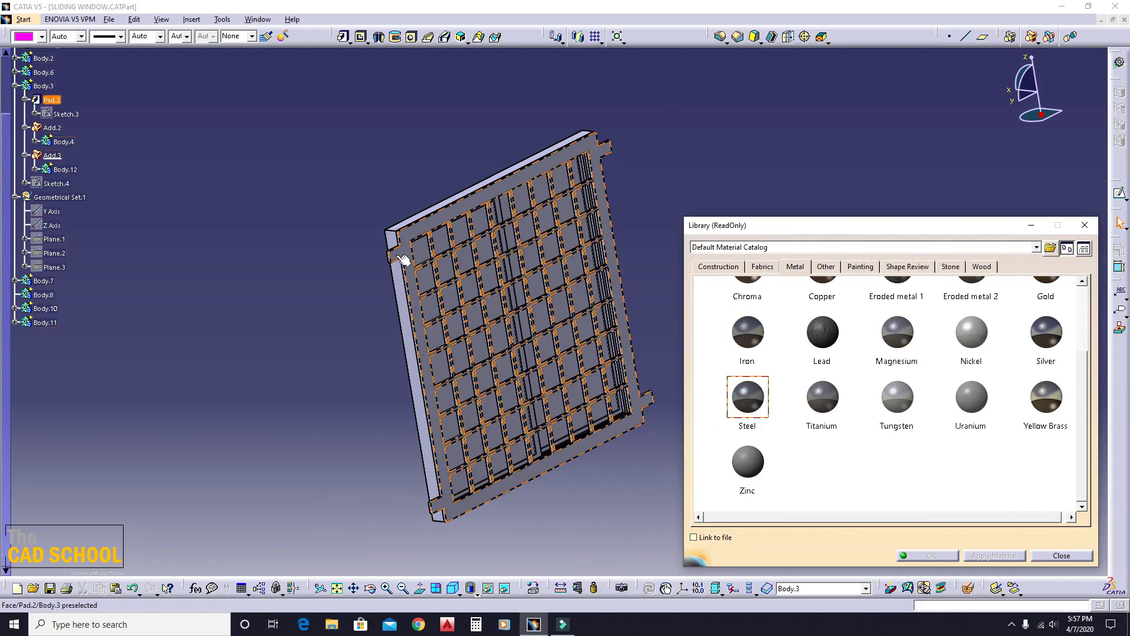
{"action": "left_click", "coordinate": [480, 196]}
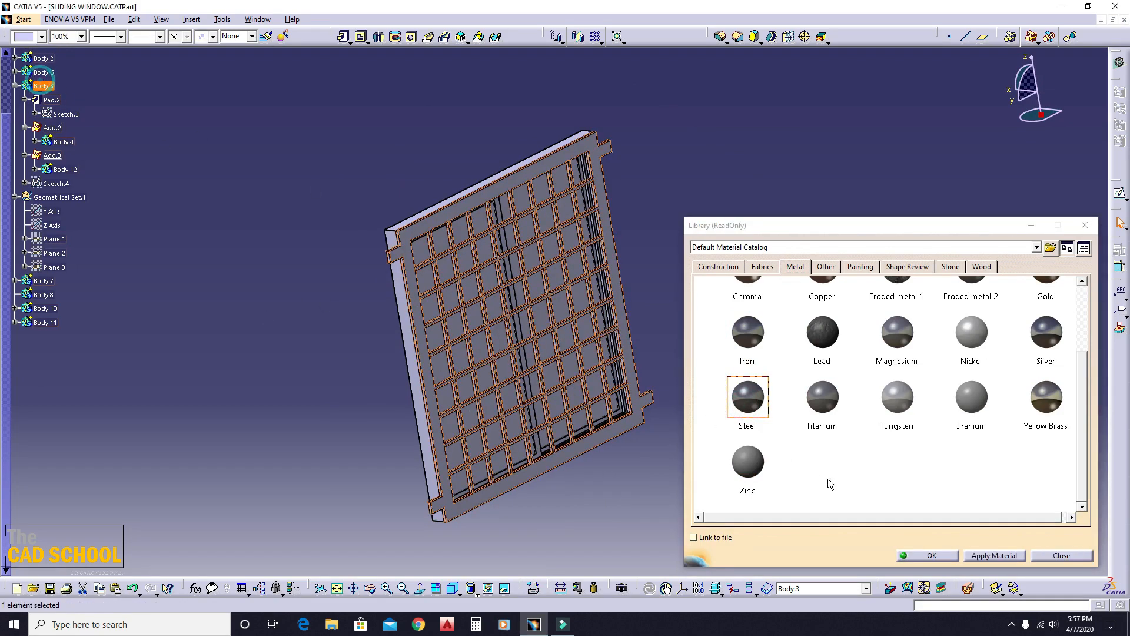
{"action": "left_click", "coordinate": [967, 558]}
{"action": "left_click", "coordinate": [933, 556]}
{"action": "left_click", "coordinate": [730, 453]}
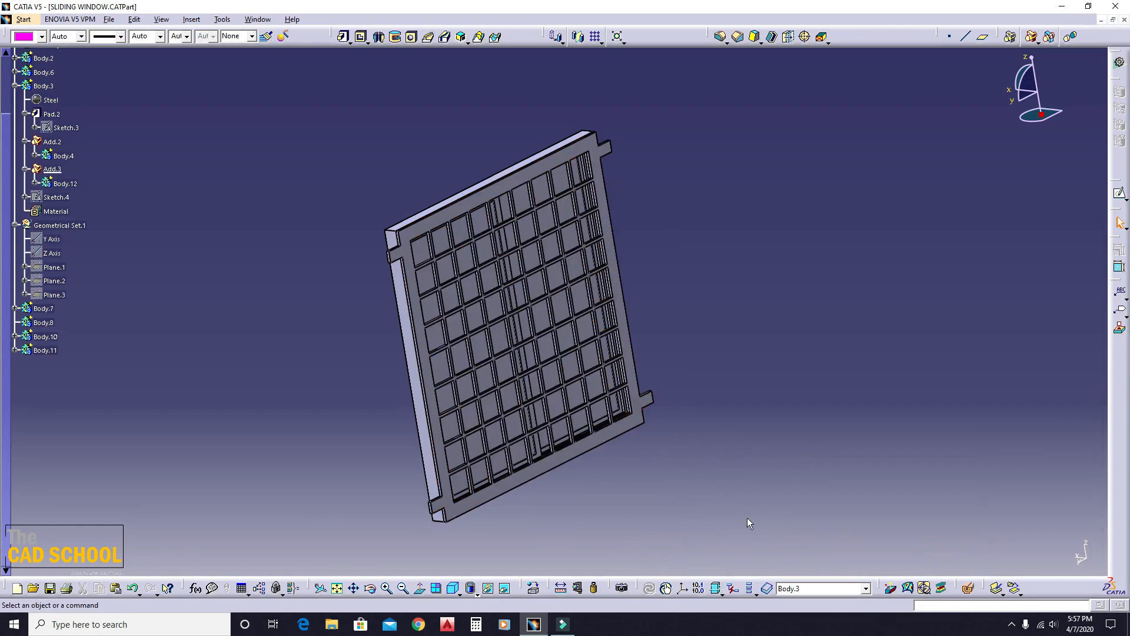
Make the outer frame Body.2 the work object and apply the Oak wood material to it.
{"action": "middle_click_drag", "start_coordinate": [374, 318], "coordinate": [558, 321]}
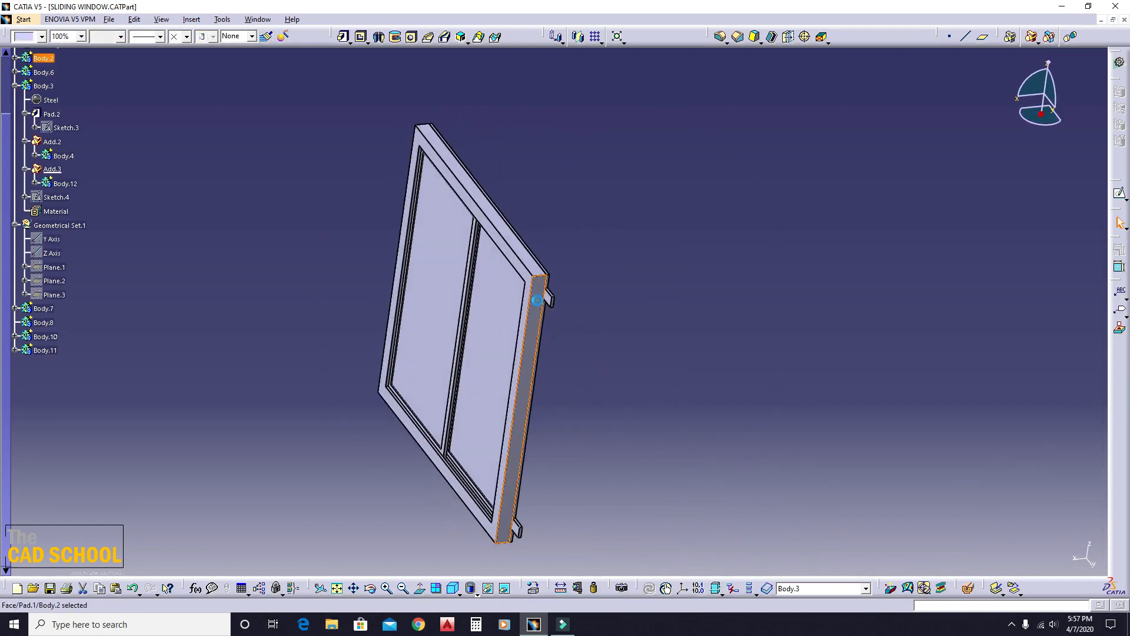
{"action": "right_click", "coordinate": [46, 58]}
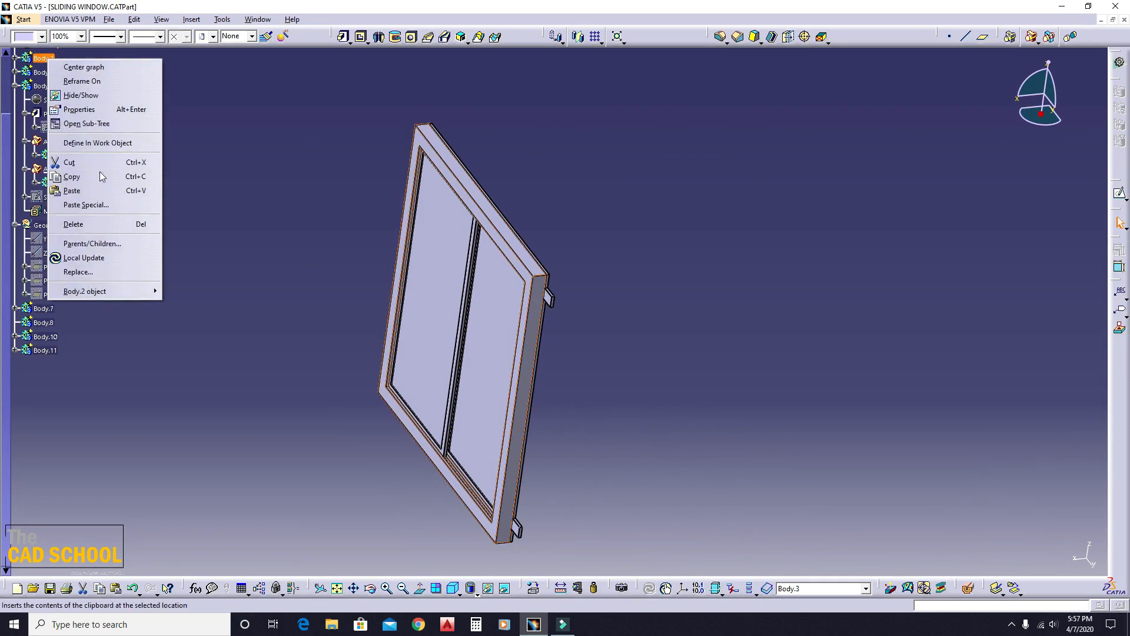
{"action": "left_click", "coordinate": [96, 143]}
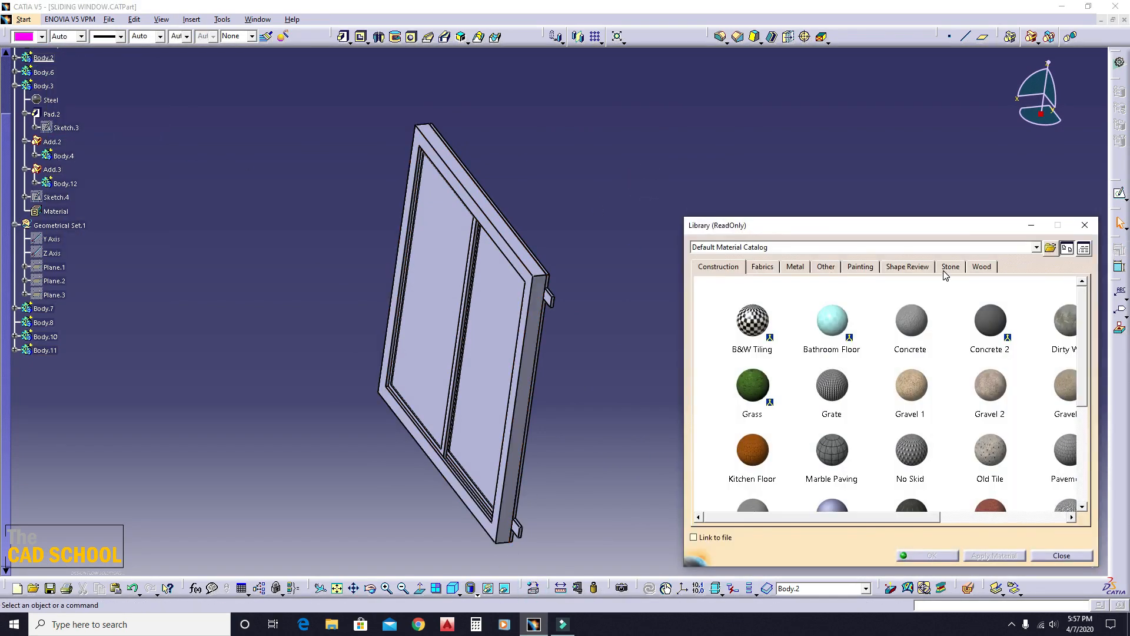
{"action": "left_click", "coordinate": [982, 267]}
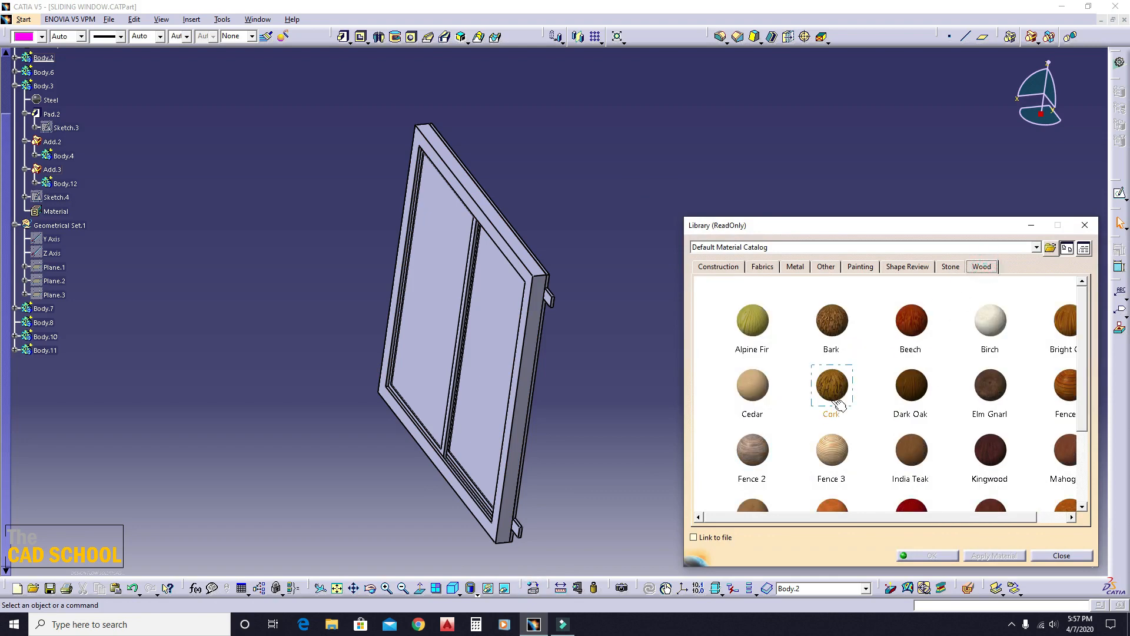
{"action": "scroll", "coordinate": [774, 408], "scroll_direction": "down", "scroll_amount": 1}
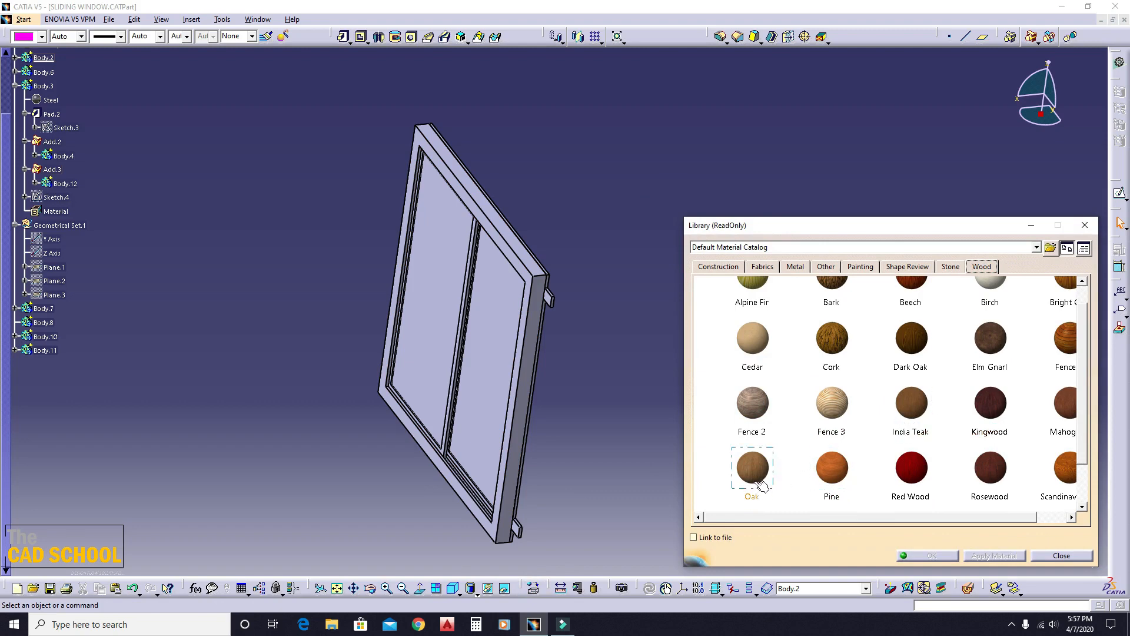
{"action": "left_click", "coordinate": [50, 60]}
{"action": "left_click", "coordinate": [998, 557]}
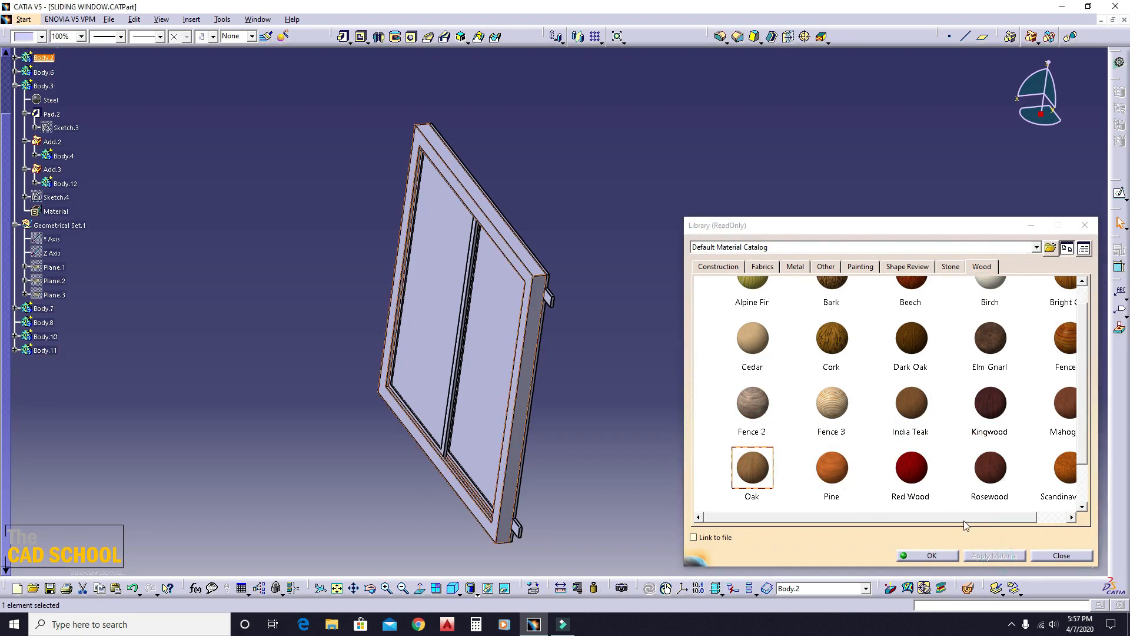
{"action": "left_click", "coordinate": [949, 558]}
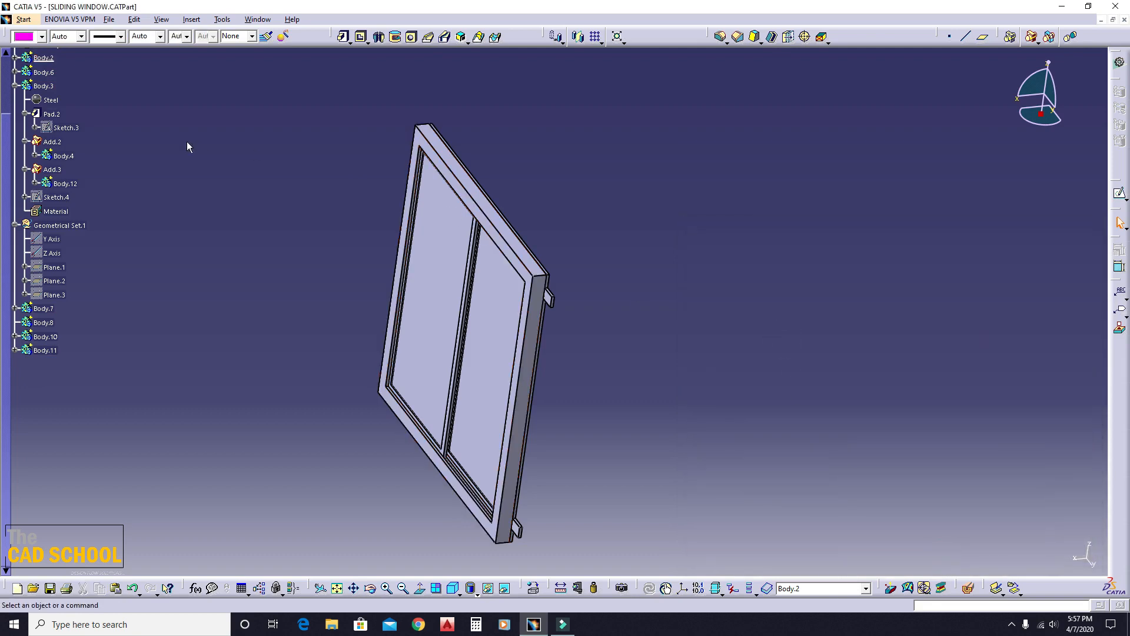
Apply the Aluminium Grey material from the Painting category to the sash frame Body.6.
{"action": "middle_click_drag", "start_coordinate": [518, 408], "coordinate": [547, 288]}
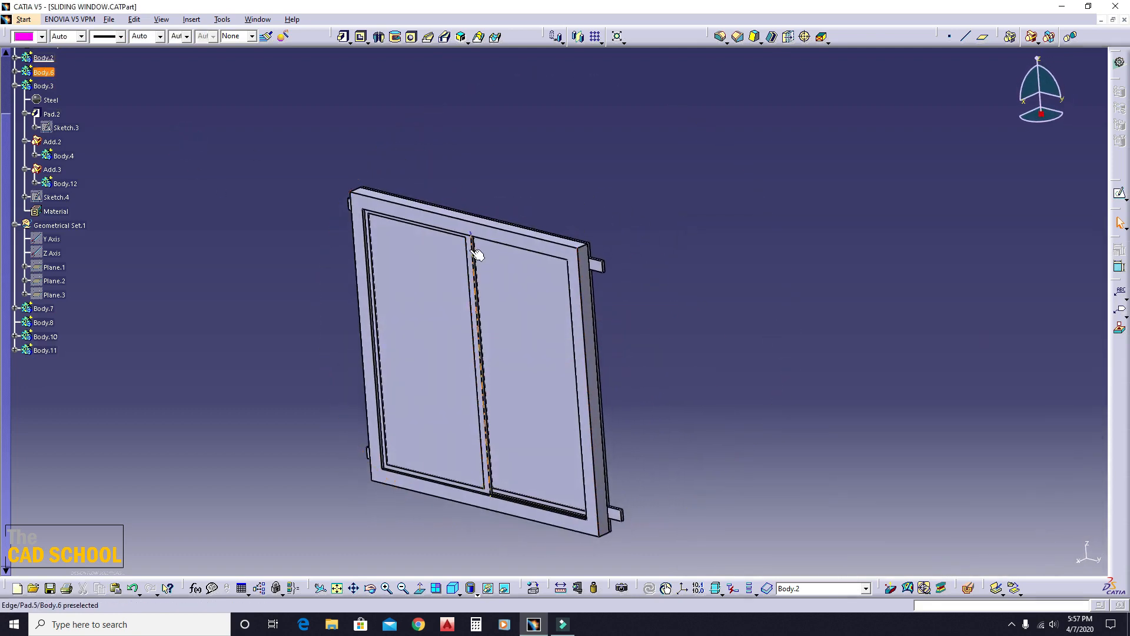
{"action": "left_click", "coordinate": [471, 248]}
{"action": "left_click", "coordinate": [528, 519], "text": "ctrl"}
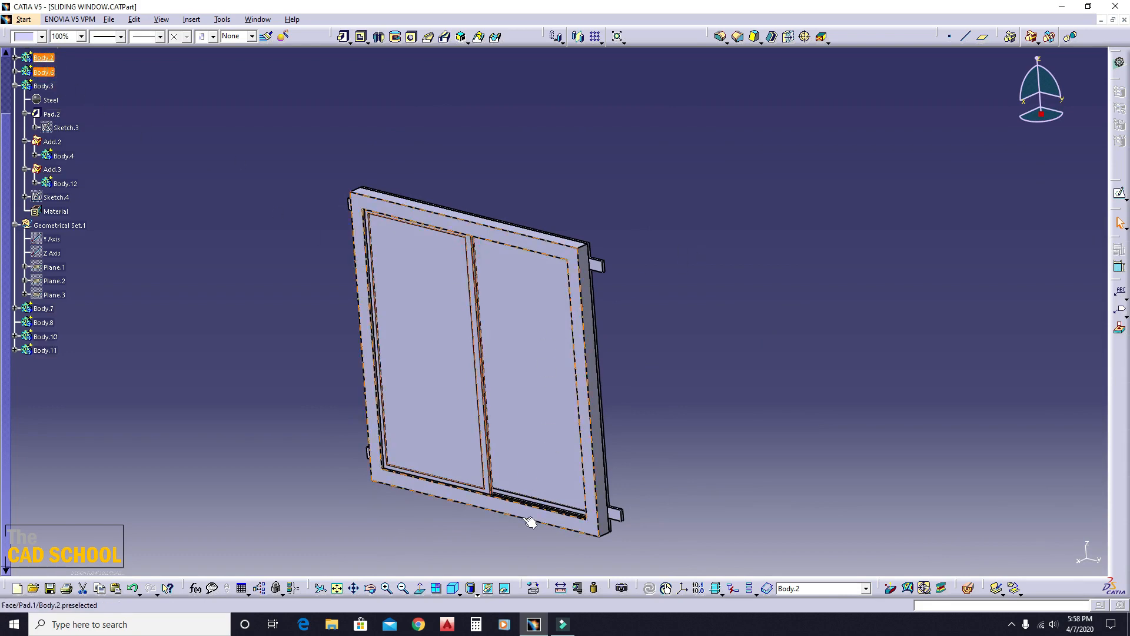
{"action": "left_click", "coordinate": [532, 591]}
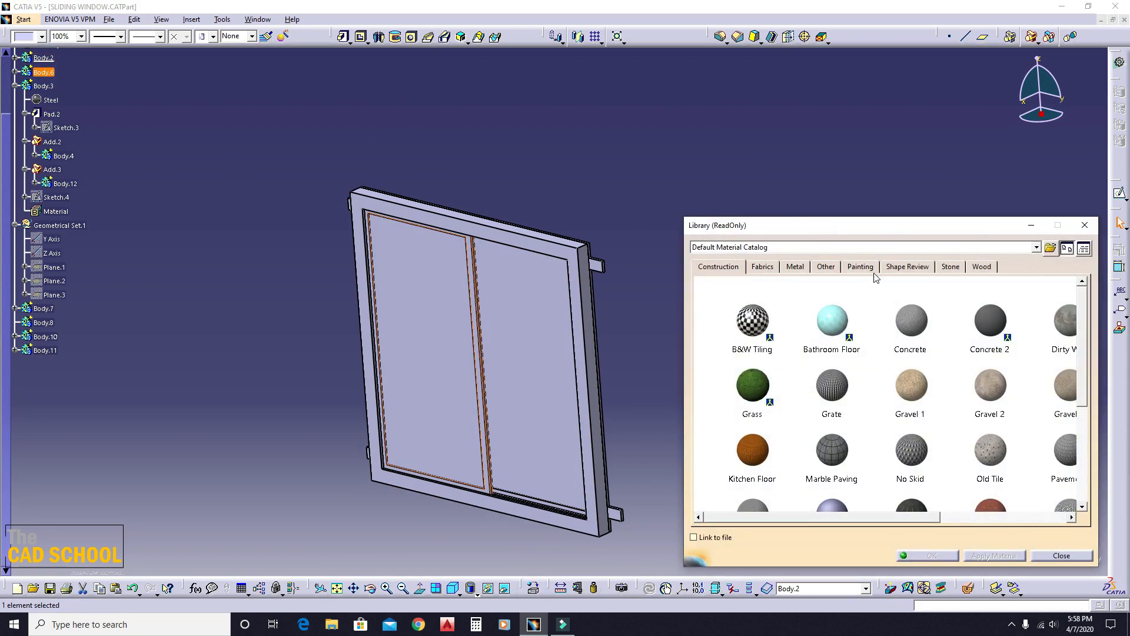
{"action": "left_click", "coordinate": [869, 267]}
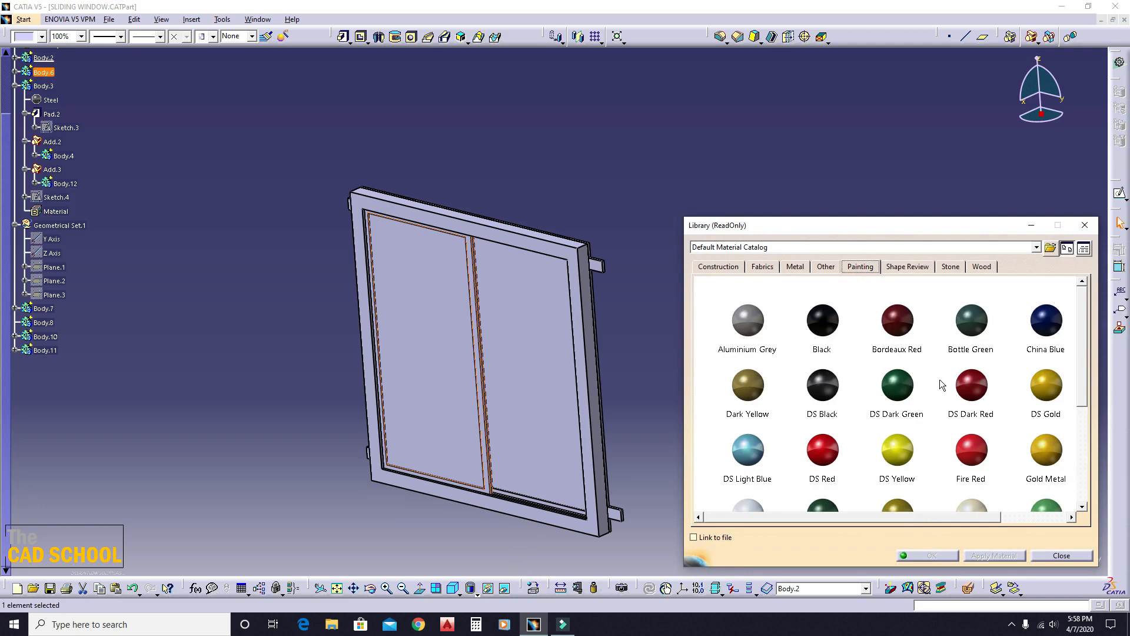
{"action": "scroll", "coordinate": [990, 384], "scroll_direction": "down", "scroll_amount": 1}
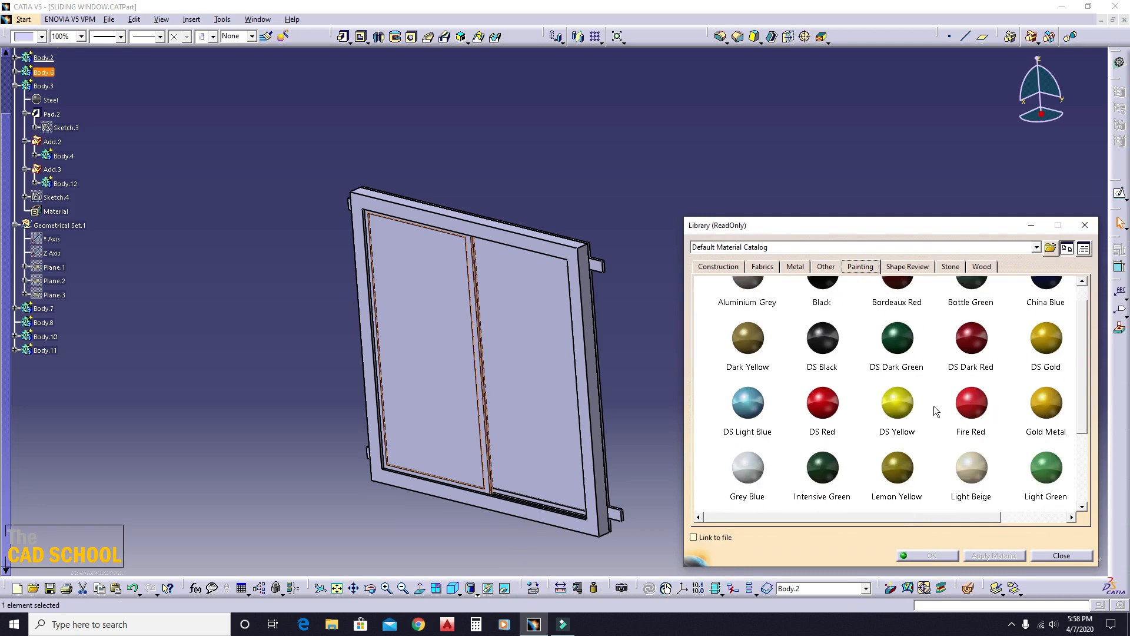
{"action": "scroll", "coordinate": [875, 403], "scroll_direction": "up", "scroll_amount": 1}
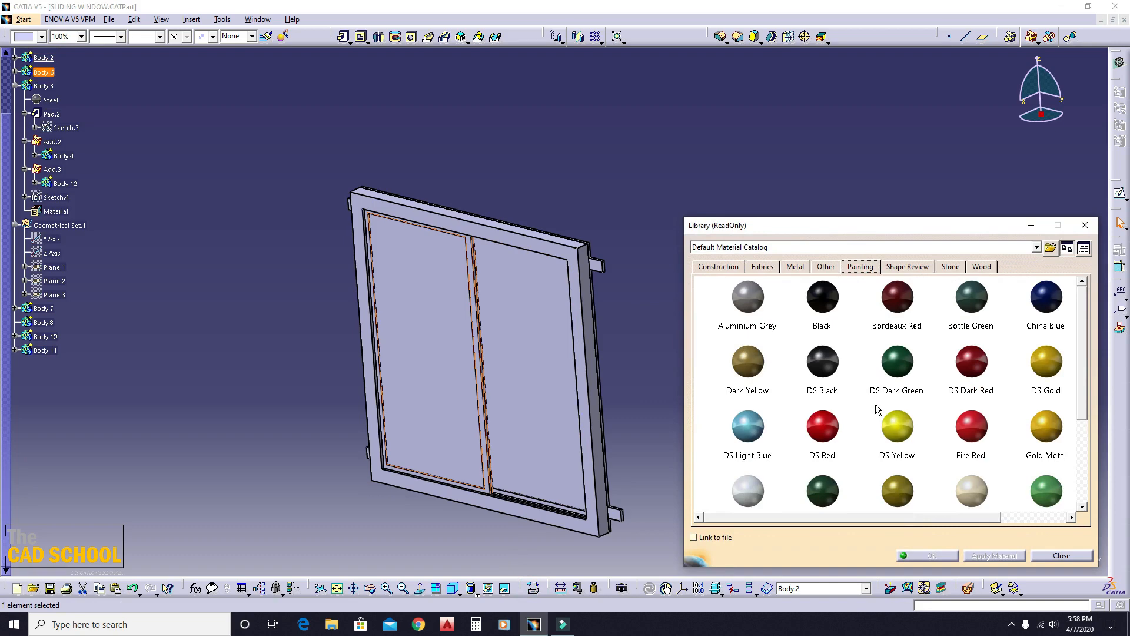
{"action": "scroll", "coordinate": [995, 394], "scroll_direction": "down", "scroll_amount": 3}
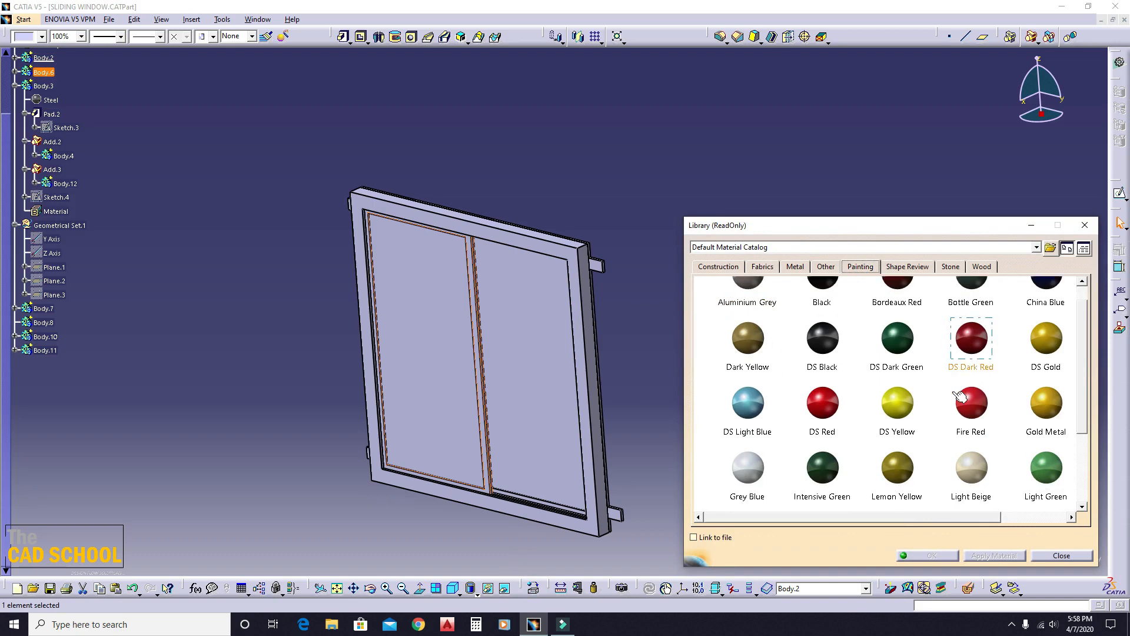
{"action": "scroll", "coordinate": [961, 392], "scroll_direction": "down", "scroll_amount": 1}
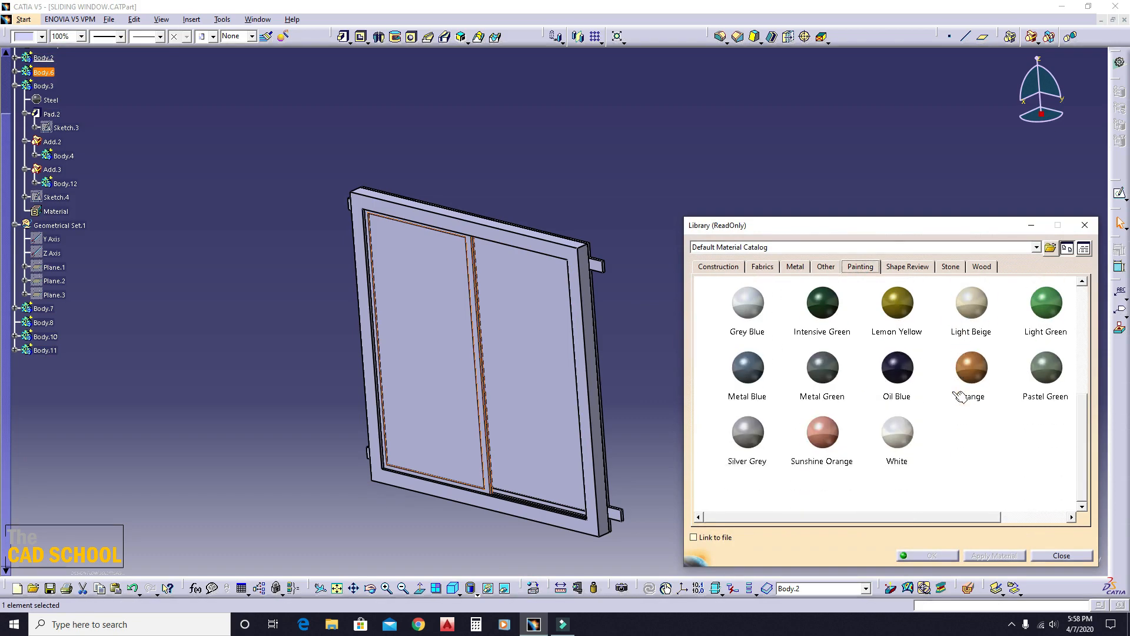
{"action": "scroll", "coordinate": [961, 391], "scroll_direction": "up", "scroll_amount": 4}
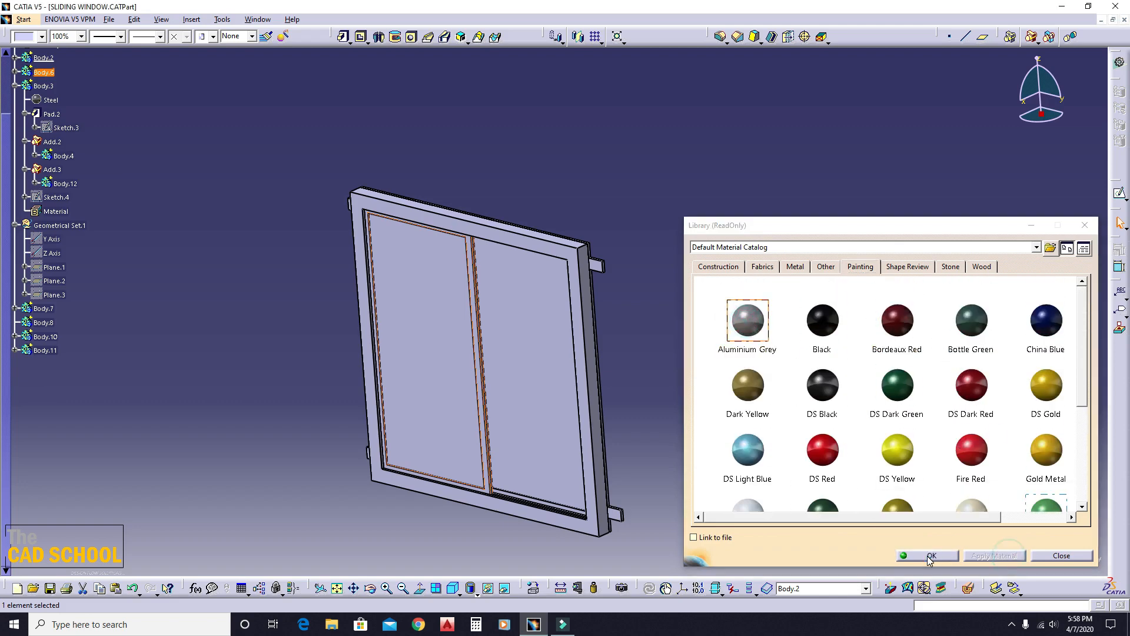
{"action": "left_click", "coordinate": [928, 555]}
Apply the Aluminium Grey painting material to the mirrored sash frame Body.10.
{"action": "left_click", "coordinate": [520, 498]}
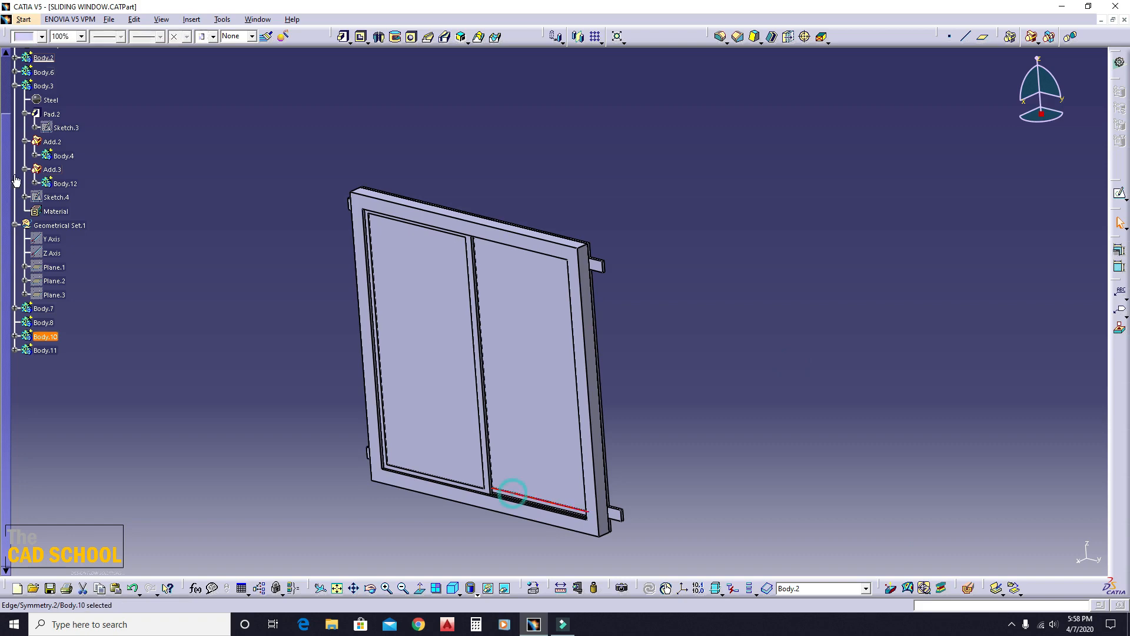
{"action": "left_click", "coordinate": [532, 588]}
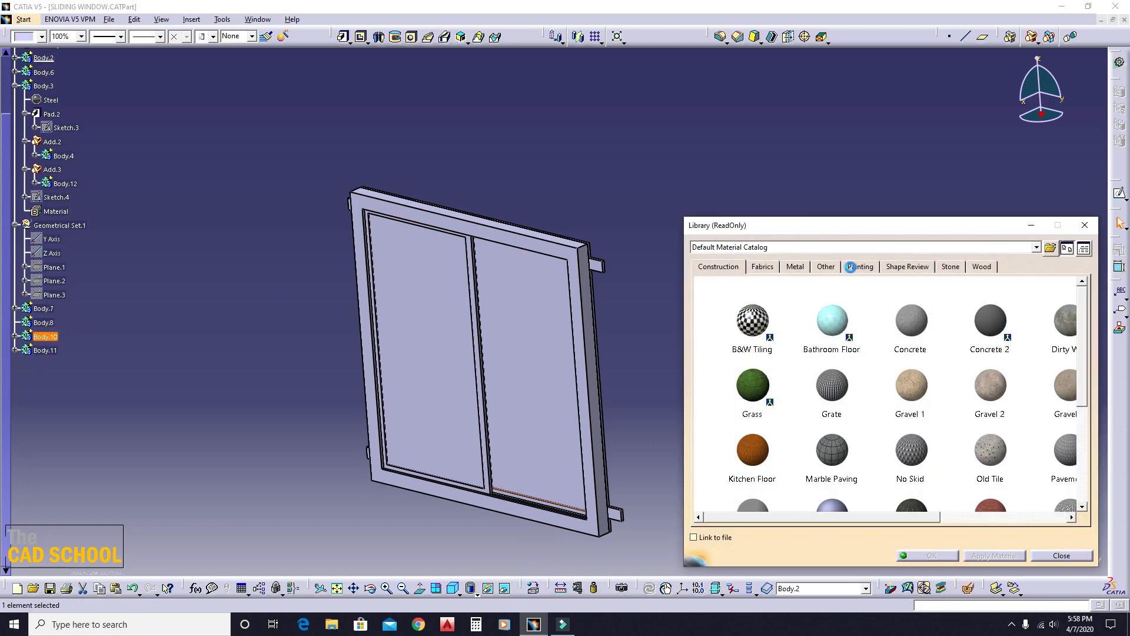
{"action": "left_click", "coordinate": [851, 267]}
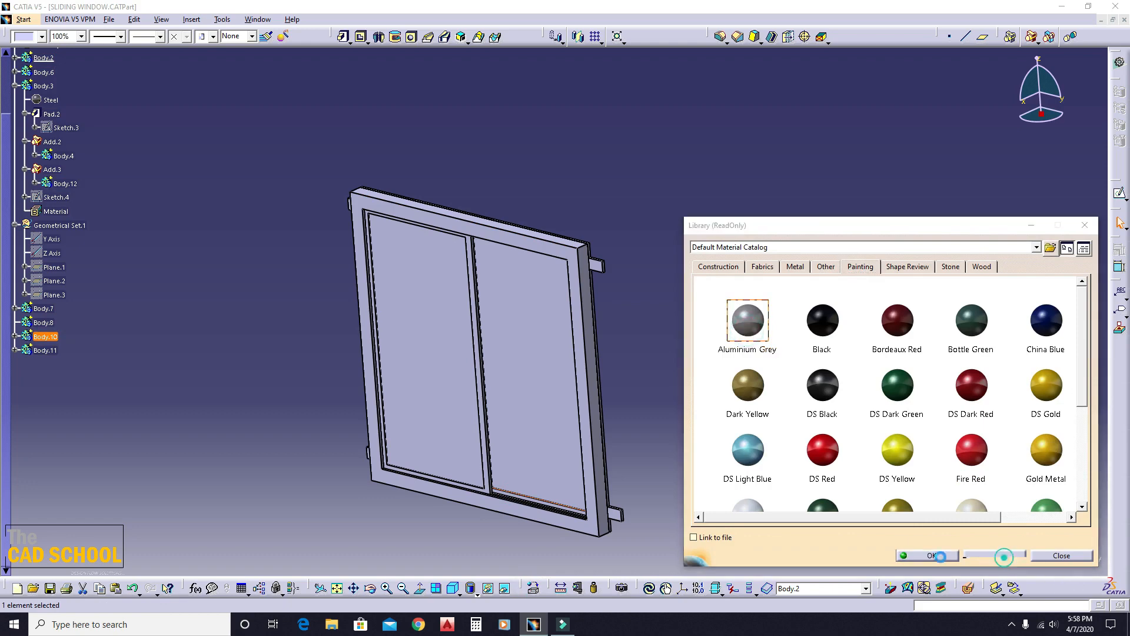
{"action": "left_click", "coordinate": [929, 555]}
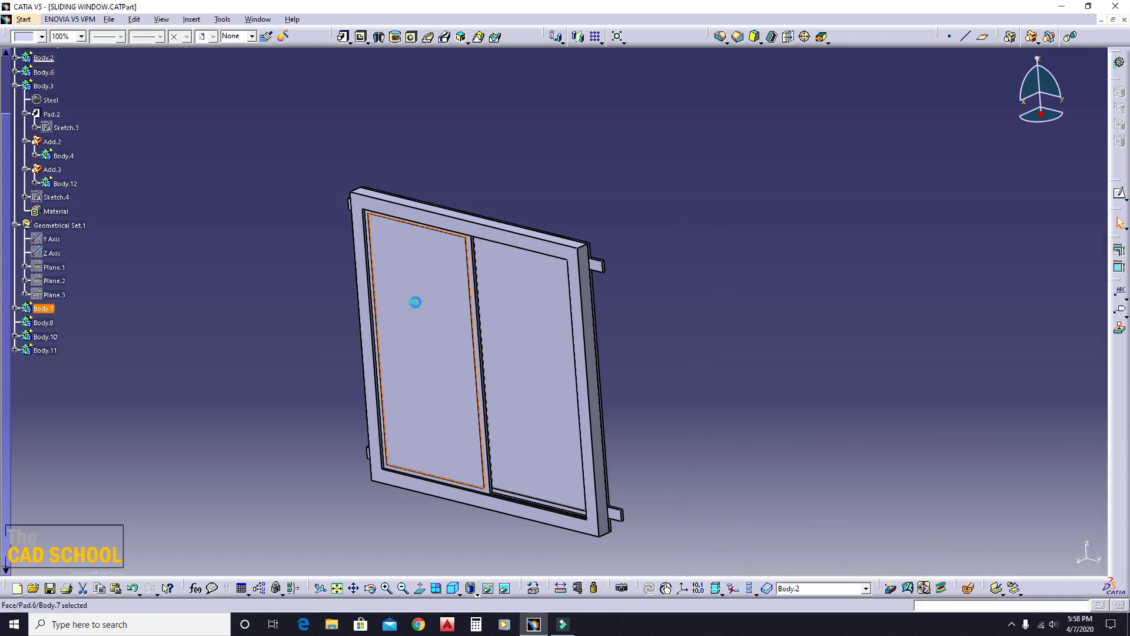
Apply the Plexiglass material from the Other category to the glass pane Body.7.
{"action": "left_click", "coordinate": [34, 308]}
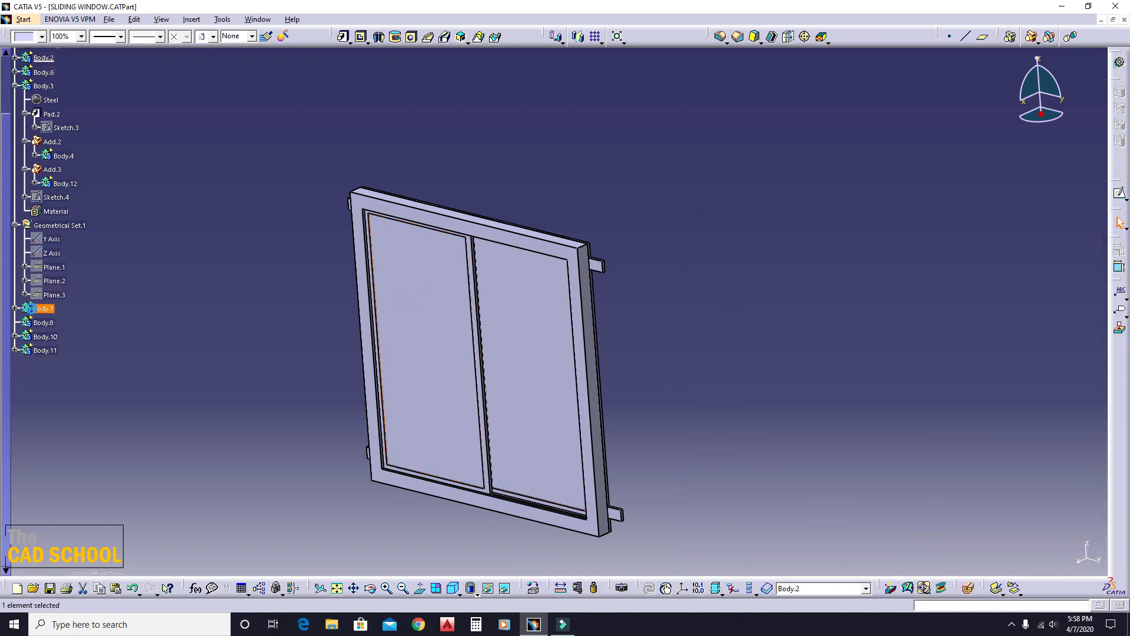
{"action": "left_click", "coordinate": [533, 588]}
{"action": "left_click", "coordinate": [836, 268]}
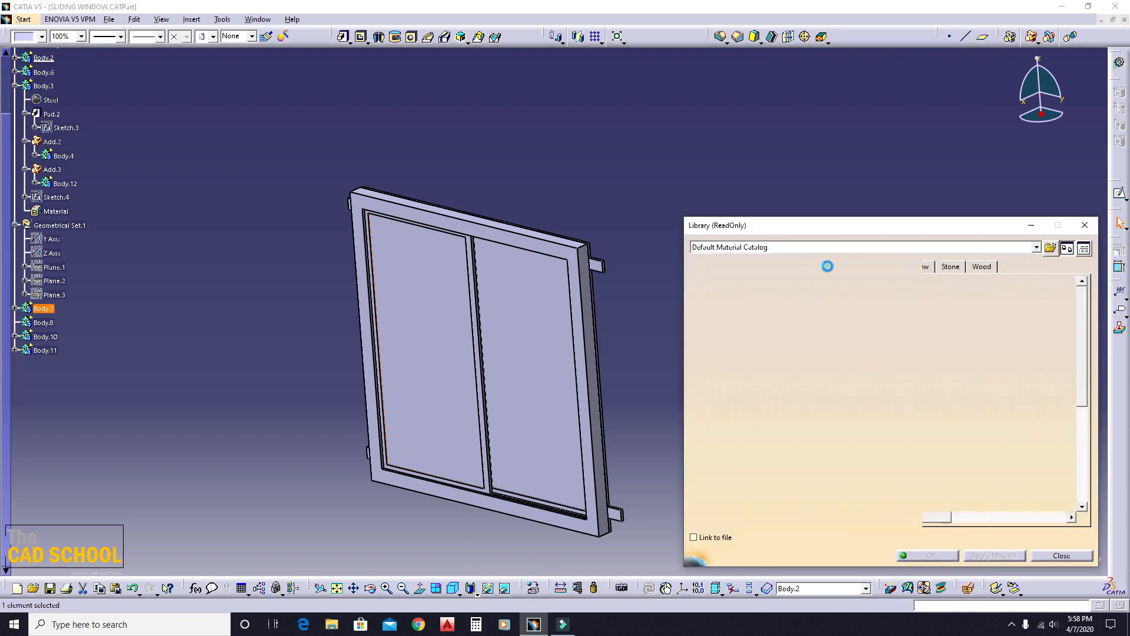
{"action": "scroll", "coordinate": [905, 371], "scroll_direction": "down", "scroll_amount": 5}
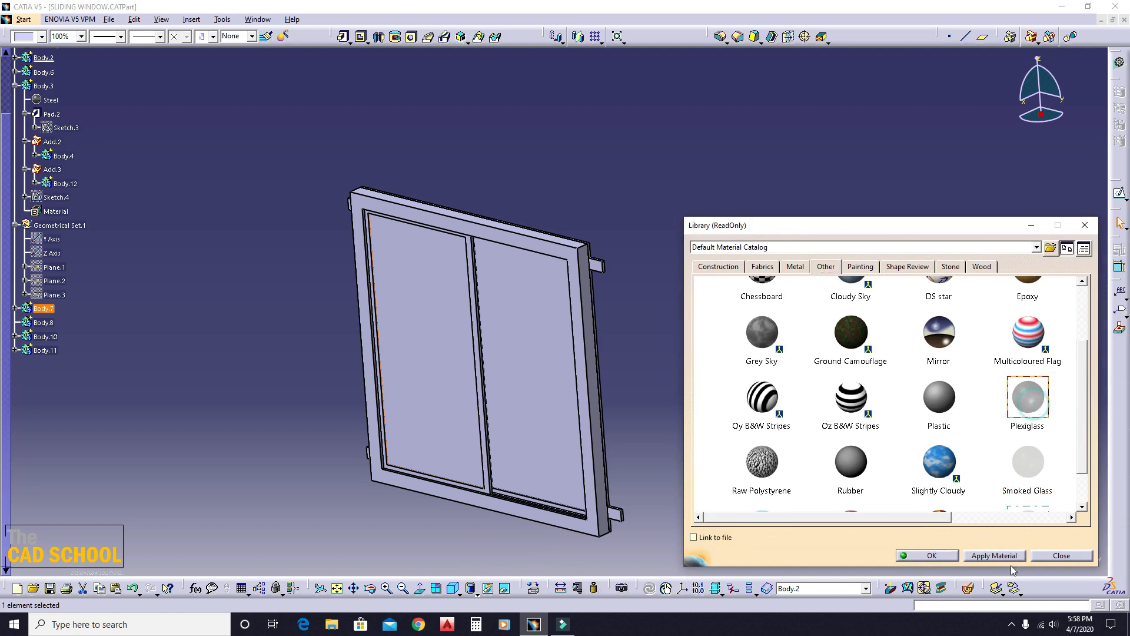
{"action": "left_click", "coordinate": [932, 555]}
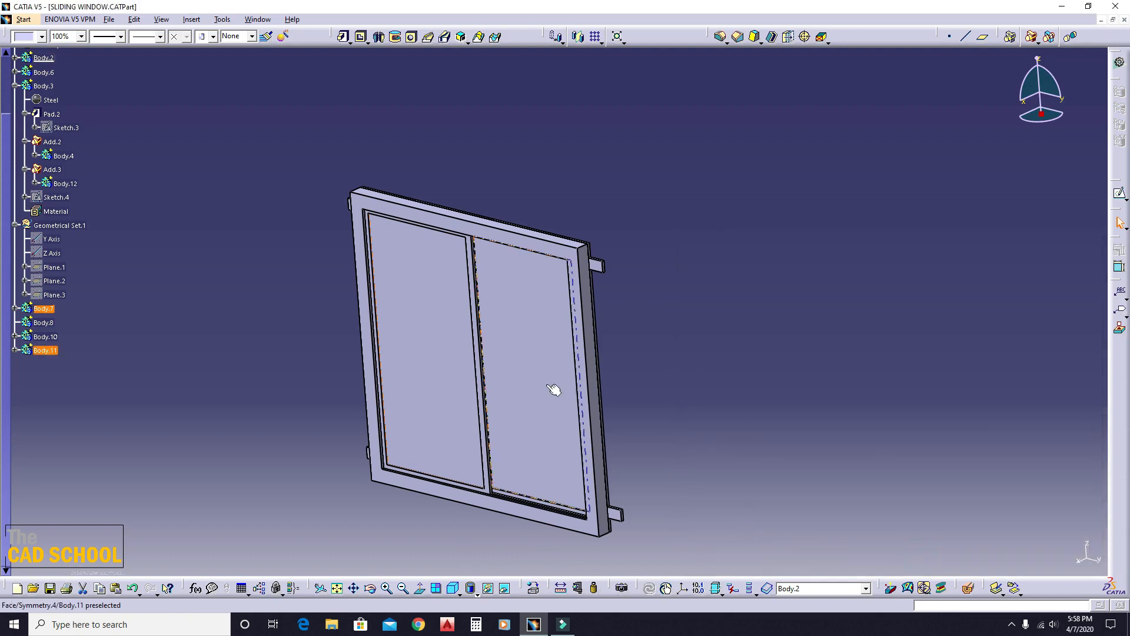
Apply the Plexiglass material from the Other category to the mirrored glass pane Body.11.
{"action": "left_click", "coordinate": [533, 379]}
{"action": "left_click", "coordinate": [51, 350]}
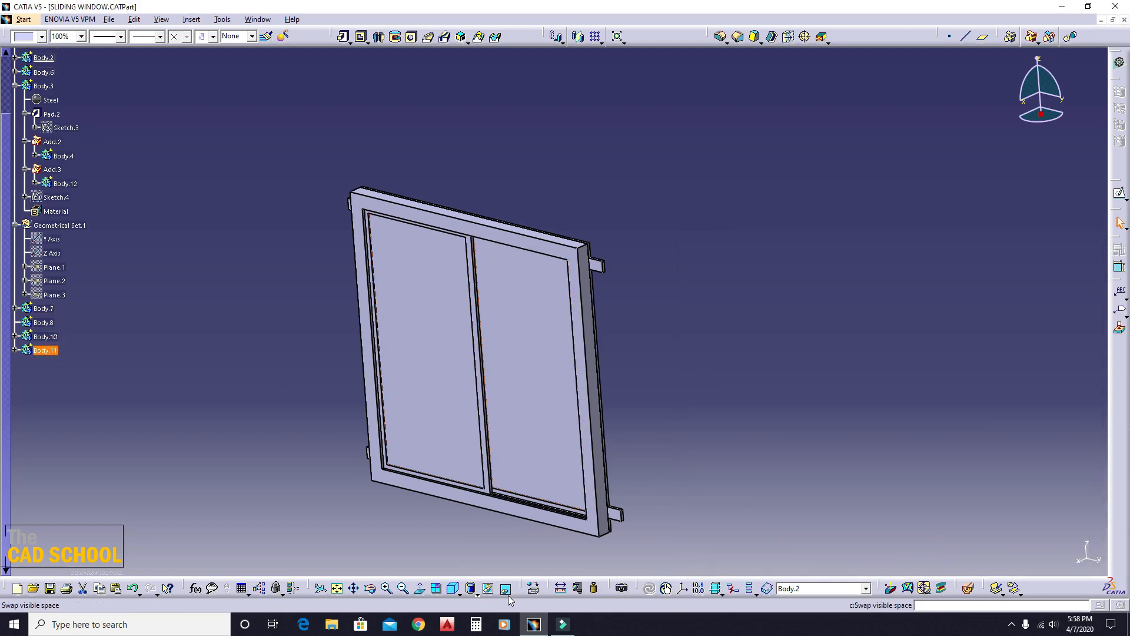
{"action": "left_click", "coordinate": [534, 589]}
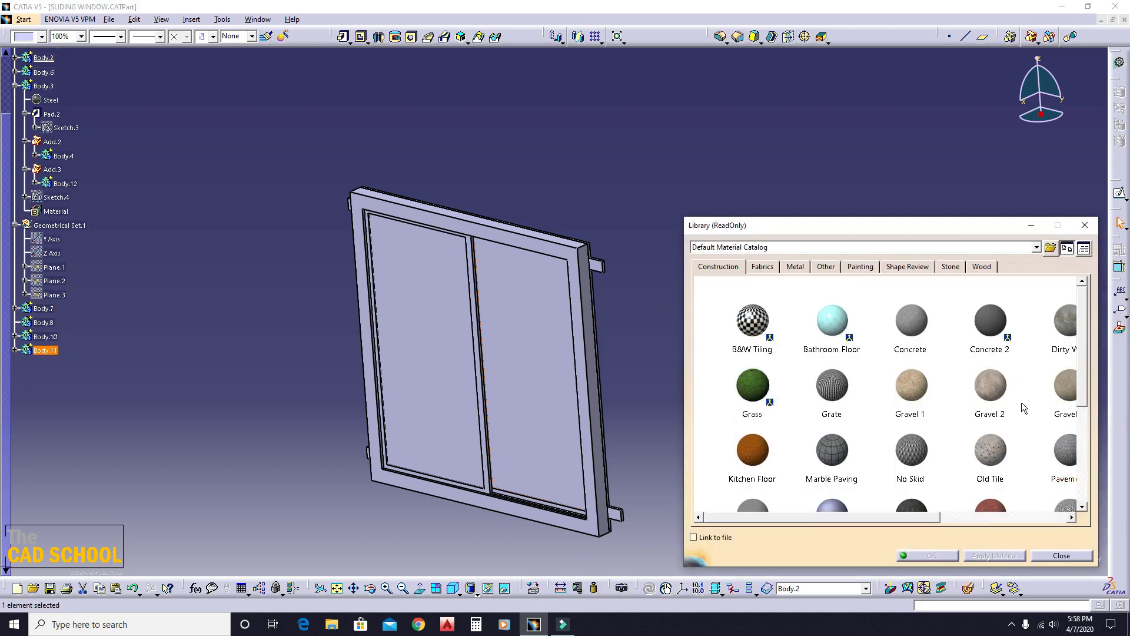
{"action": "left_click", "coordinate": [826, 267]}
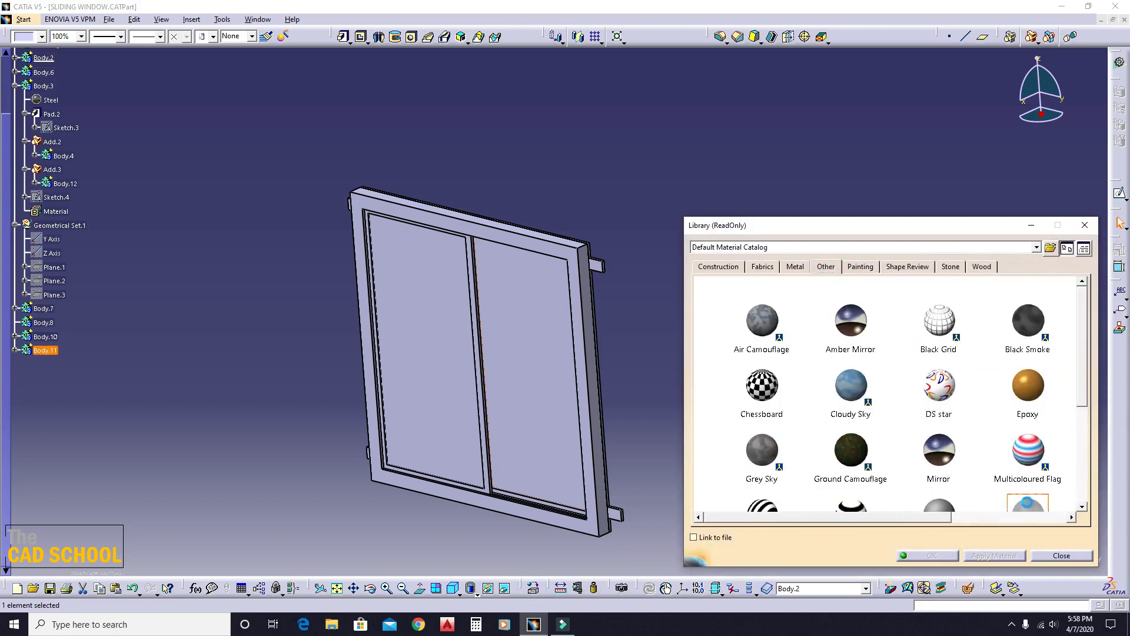
{"action": "left_click", "coordinate": [1027, 510]}
{"action": "left_click", "coordinate": [1005, 557]}
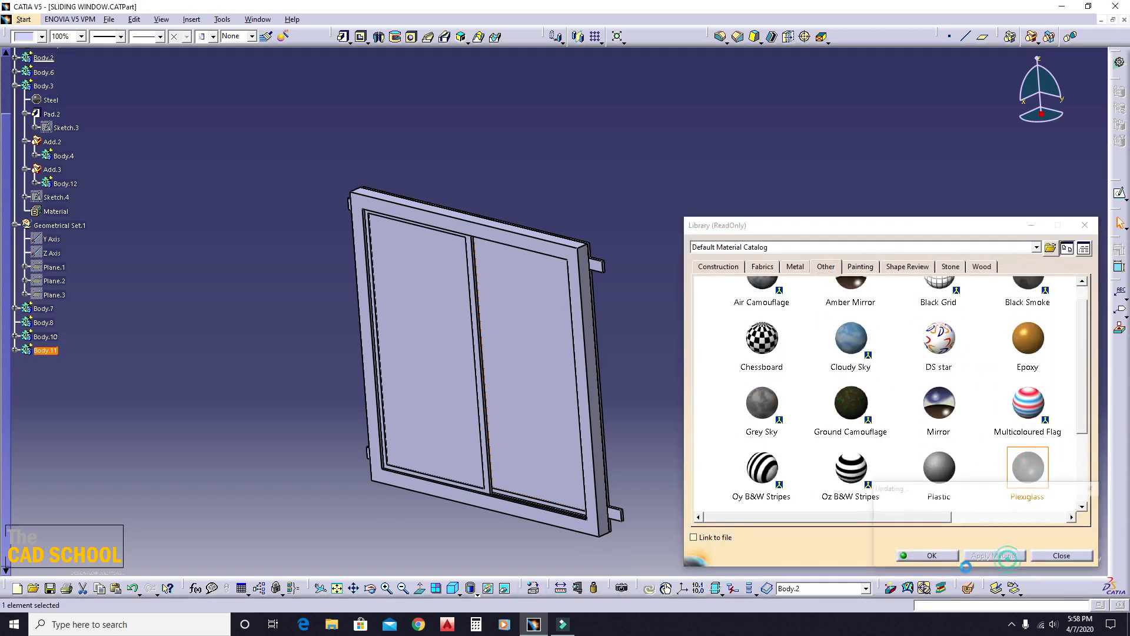
{"action": "left_click", "coordinate": [939, 556]}
Switch the display to shading with material and view the window from both sides.
{"action": "middle_click_drag", "start_coordinate": [736, 357], "coordinate": [375, 525]}
{"action": "left_click", "coordinate": [475, 593]}
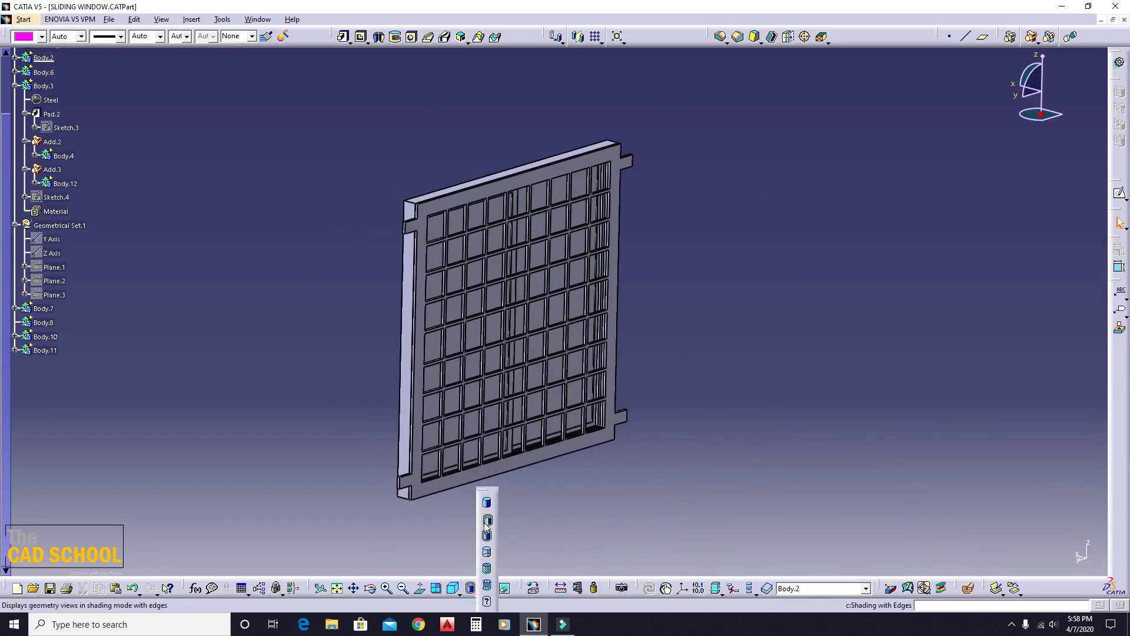
{"action": "left_click", "coordinate": [487, 569]}
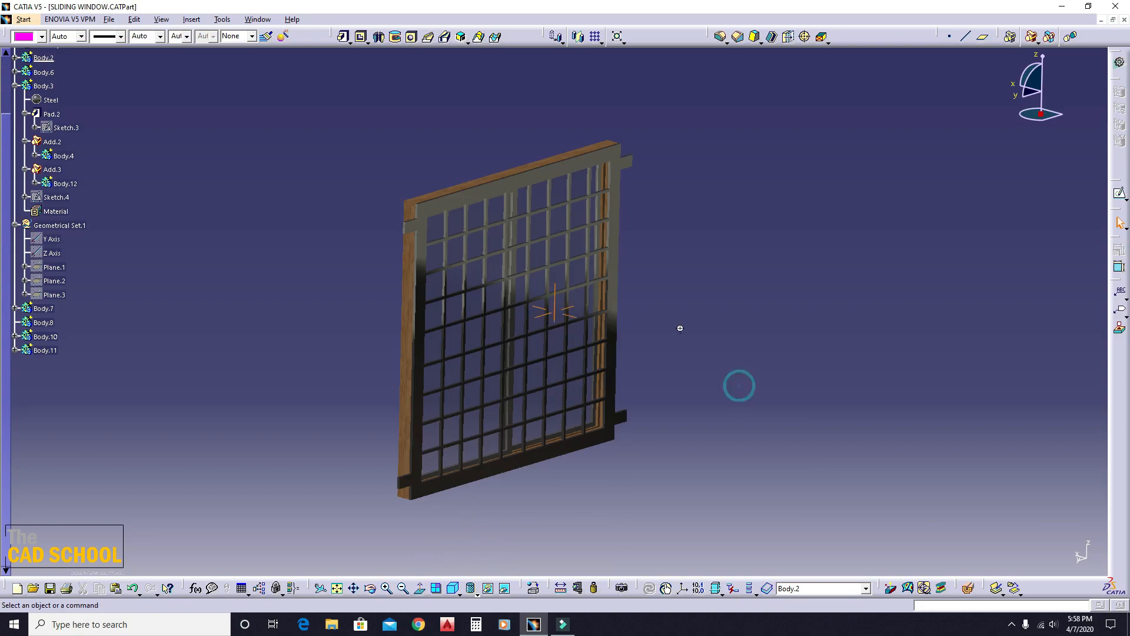
{"action": "middle_click_drag", "start_coordinate": [680, 327], "coordinate": [667, 265]}
{"action": "middle_click_drag", "start_coordinate": [668, 229], "coordinate": [664, 321]}
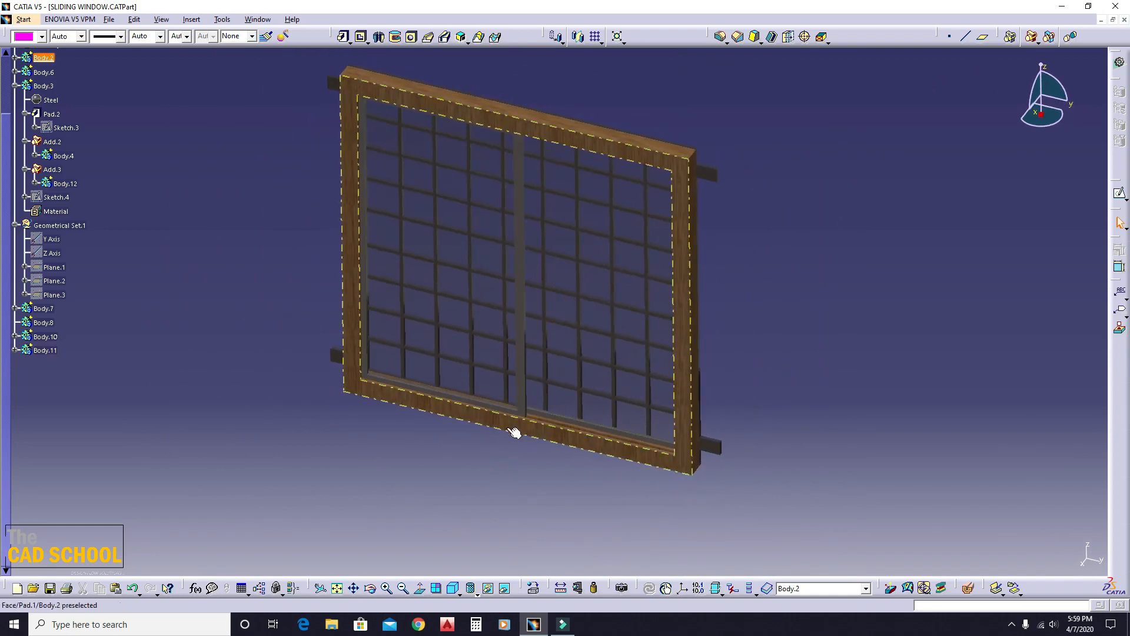
Delete the Oak material from the outer frame Body.2.
{"action": "left_click", "coordinate": [483, 428]}
{"action": "scroll", "coordinate": [368, 384], "scroll_direction": "up", "scroll_amount": 5}
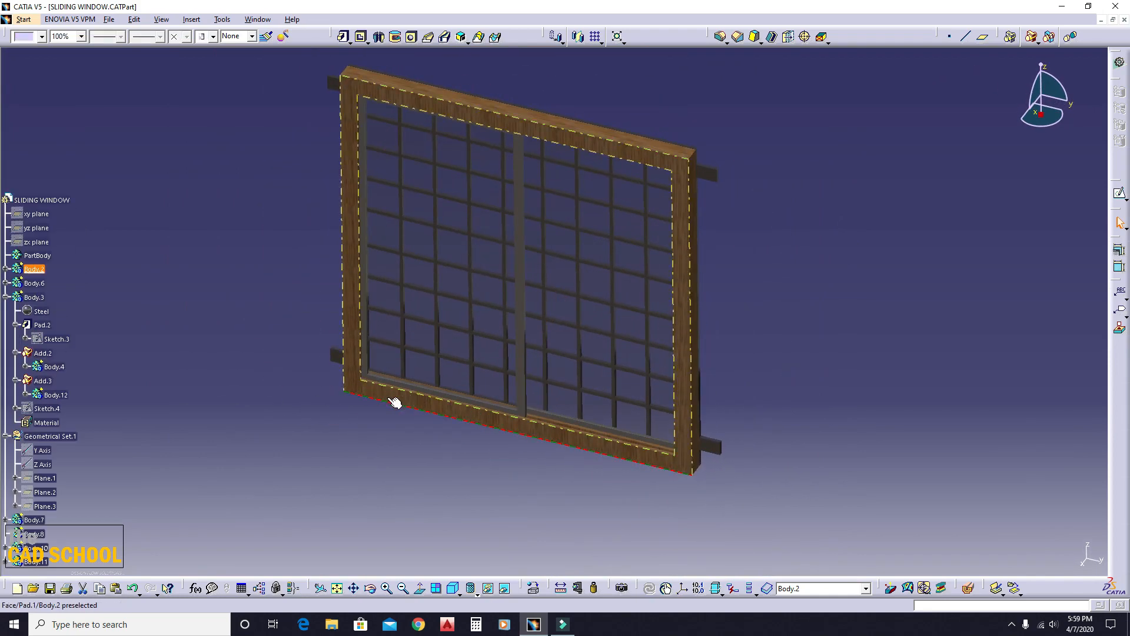
{"action": "left_click", "coordinate": [15, 269]}
{"action": "left_click", "coordinate": [111, 305]}
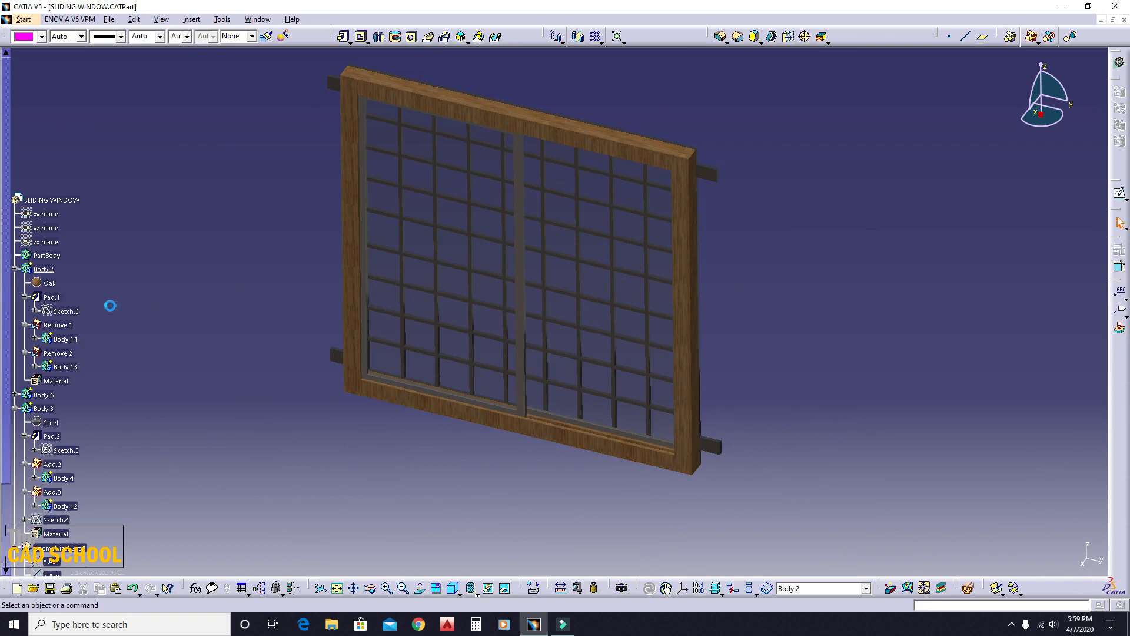
{"action": "right_click", "coordinate": [47, 284]}
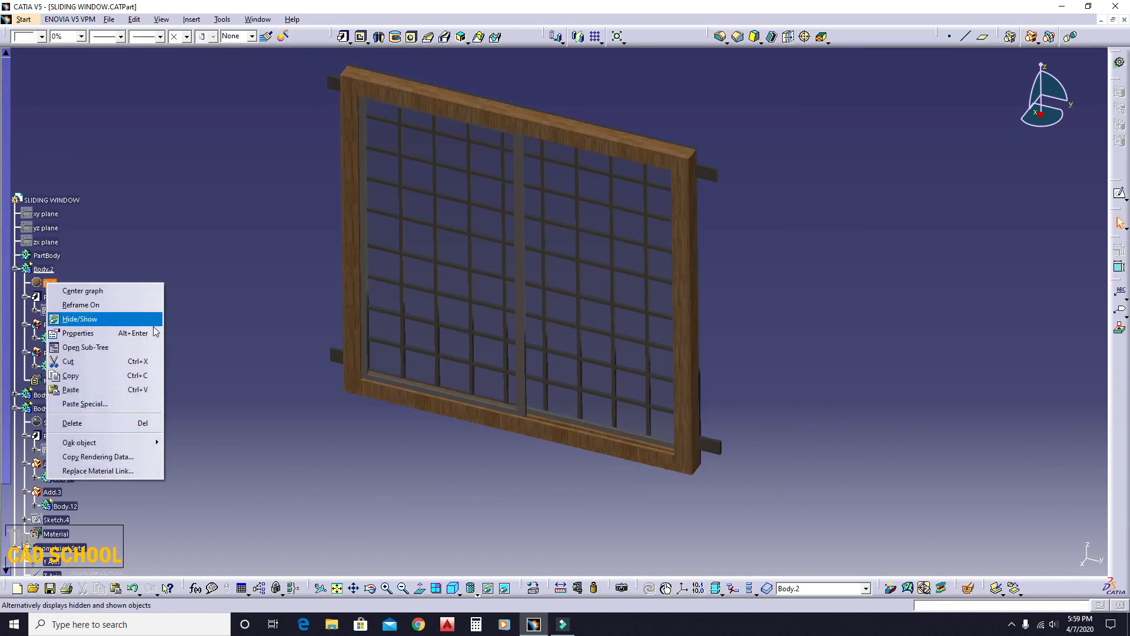
{"action": "left_click", "coordinate": [162, 265]}
{"action": "right_click", "coordinate": [45, 281]}
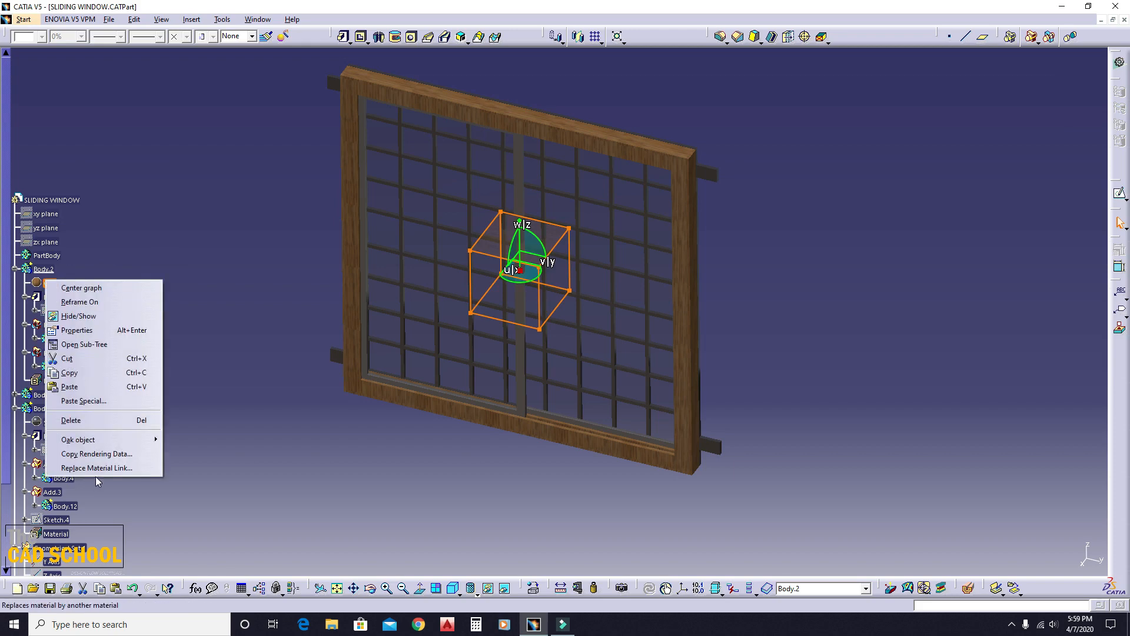
{"action": "left_click", "coordinate": [105, 421]}
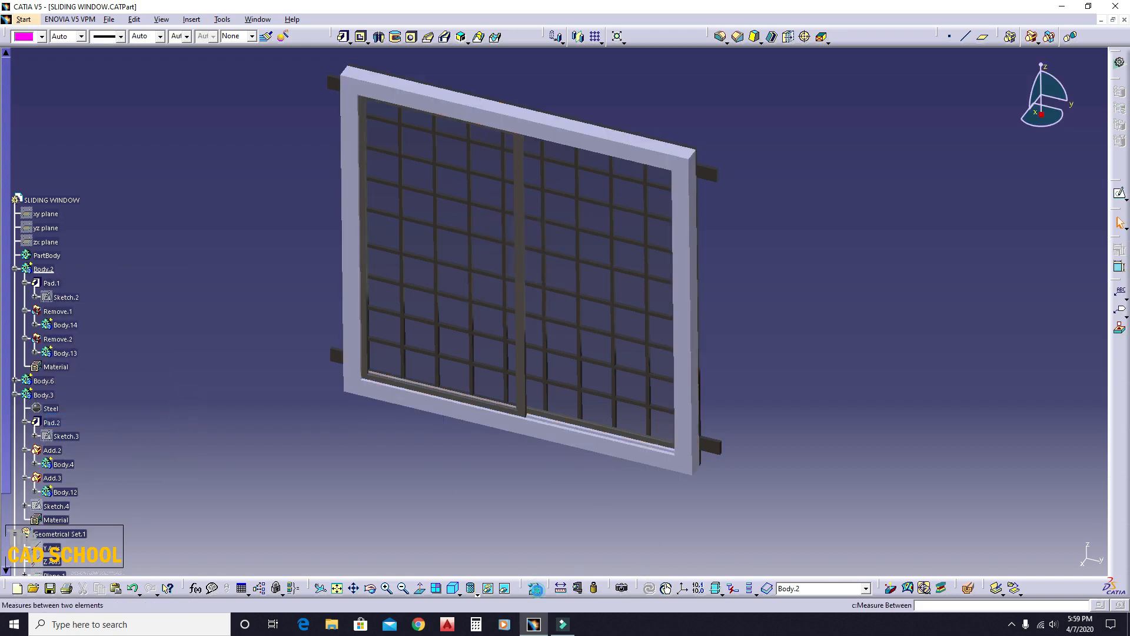
Apply the Bordeaux Red material from the Painting category to the outer frame Body.2.
{"action": "left_click", "coordinate": [535, 588]}
{"action": "left_click", "coordinate": [860, 266]}
{"action": "left_click", "coordinate": [907, 369]}
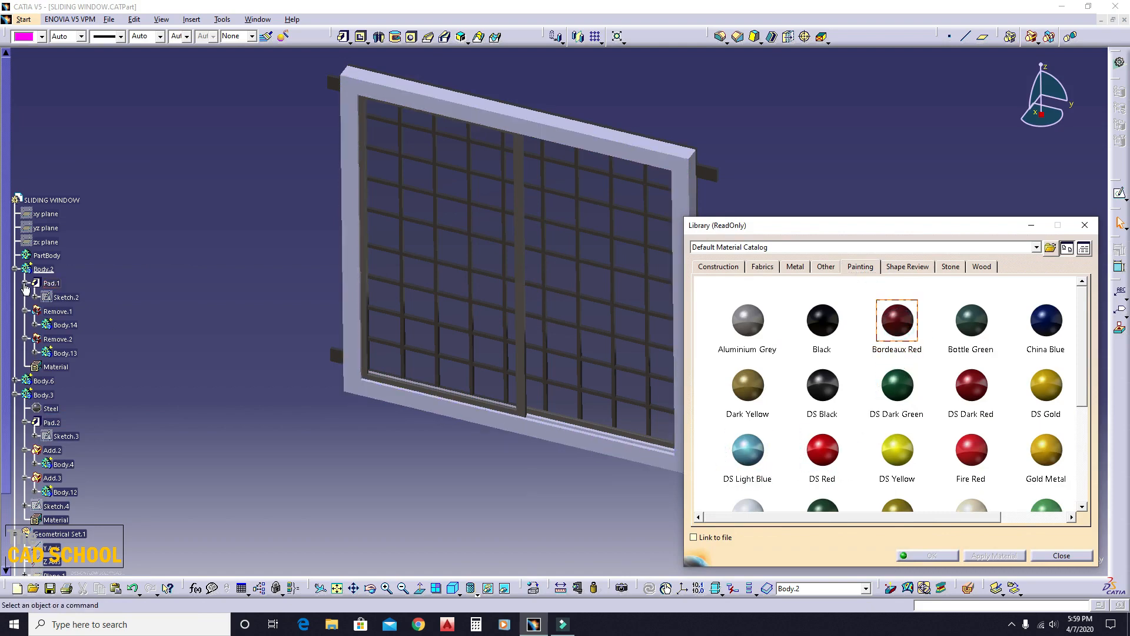
{"action": "left_click", "coordinate": [43, 269]}
{"action": "left_click", "coordinate": [994, 555]}
{"action": "left_click", "coordinate": [932, 555]}
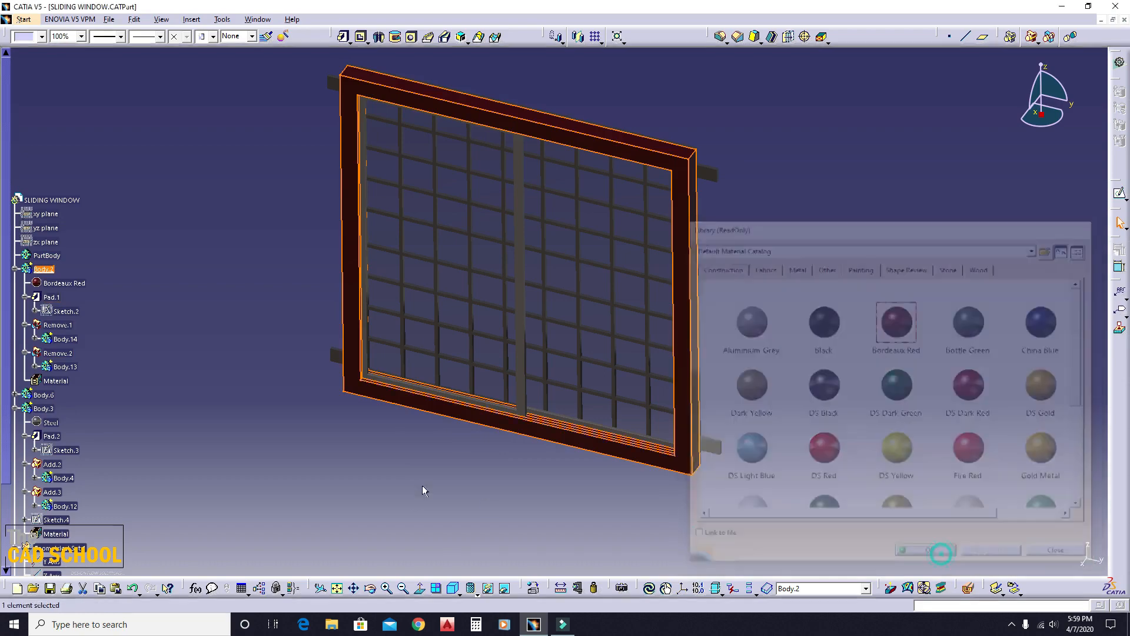
{"action": "middle_click_drag", "start_coordinate": [730, 369], "coordinate": [533, 397]}
{"action": "mouse_move", "coordinate": [641, 387]}
{"action": "middle_mouse_down"}
{"action": "mouse_move", "coordinate": [613, 416]}
{"action": "mouse_move", "coordinate": [633, 387]}
{"action": "mouse_move", "coordinate": [644, 409]}
{"action": "middle_mouse_up"}
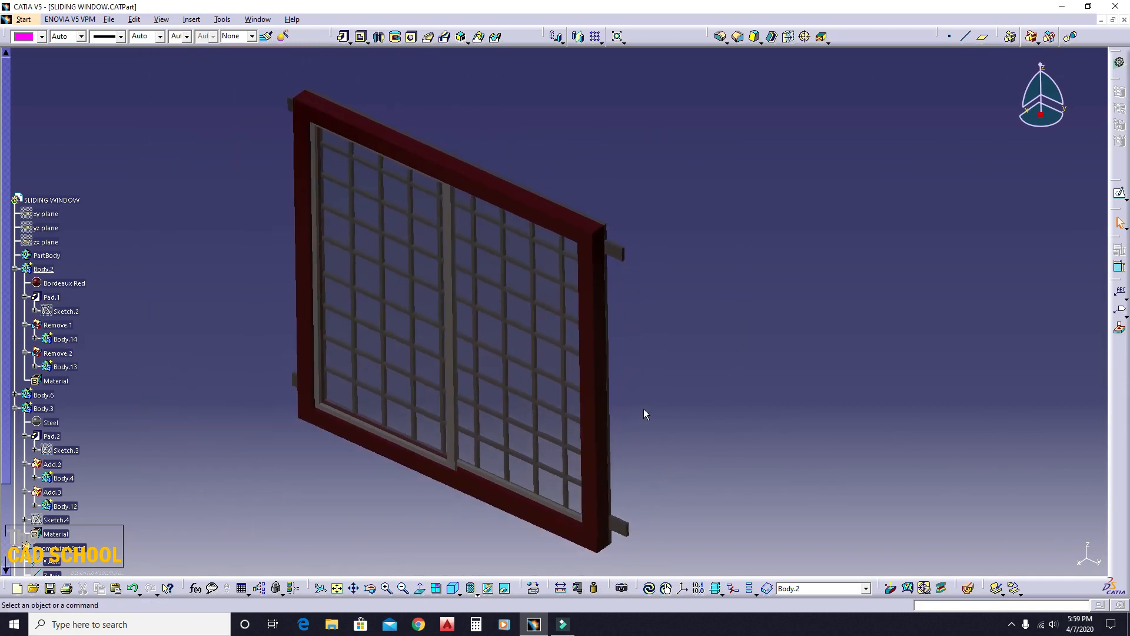
{"action": "middle_click_drag", "start_coordinate": [747, 410], "coordinate": [756, 410]}
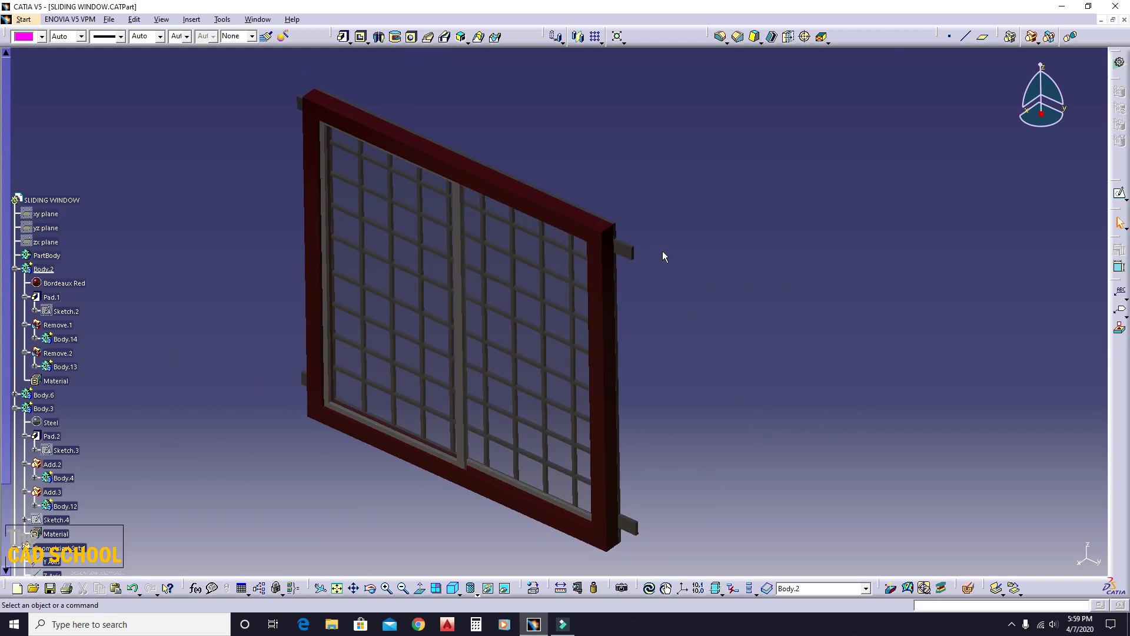
{"action": "middle_click_drag", "start_coordinate": [699, 262], "coordinate": [677, 306]}
{"action": "middle_click_drag", "start_coordinate": [459, 423], "coordinate": [680, 393]}
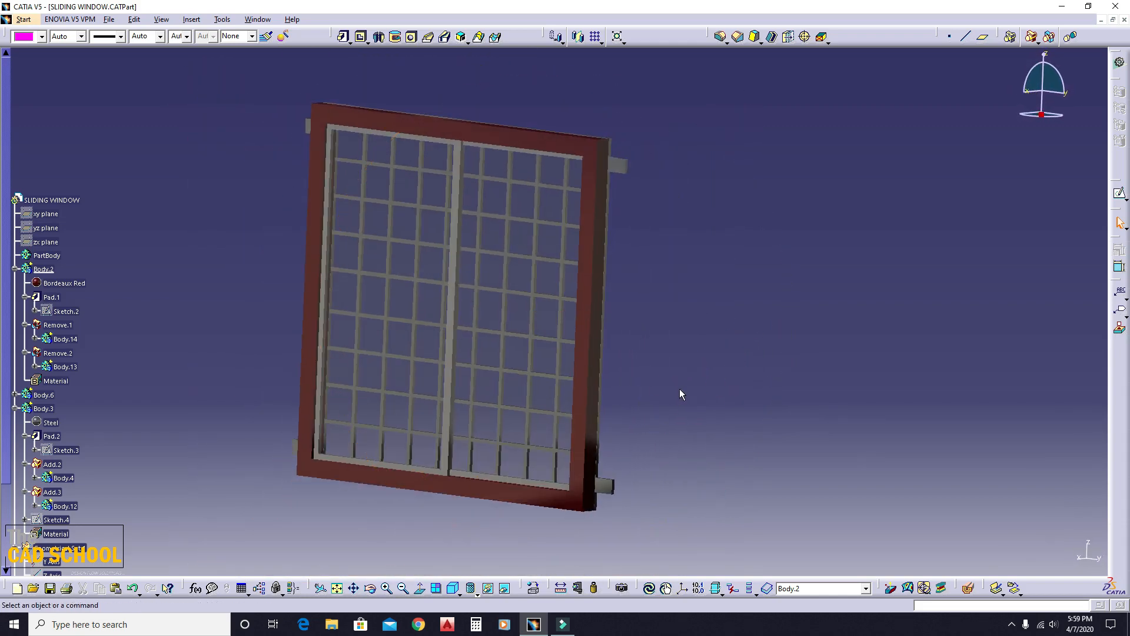